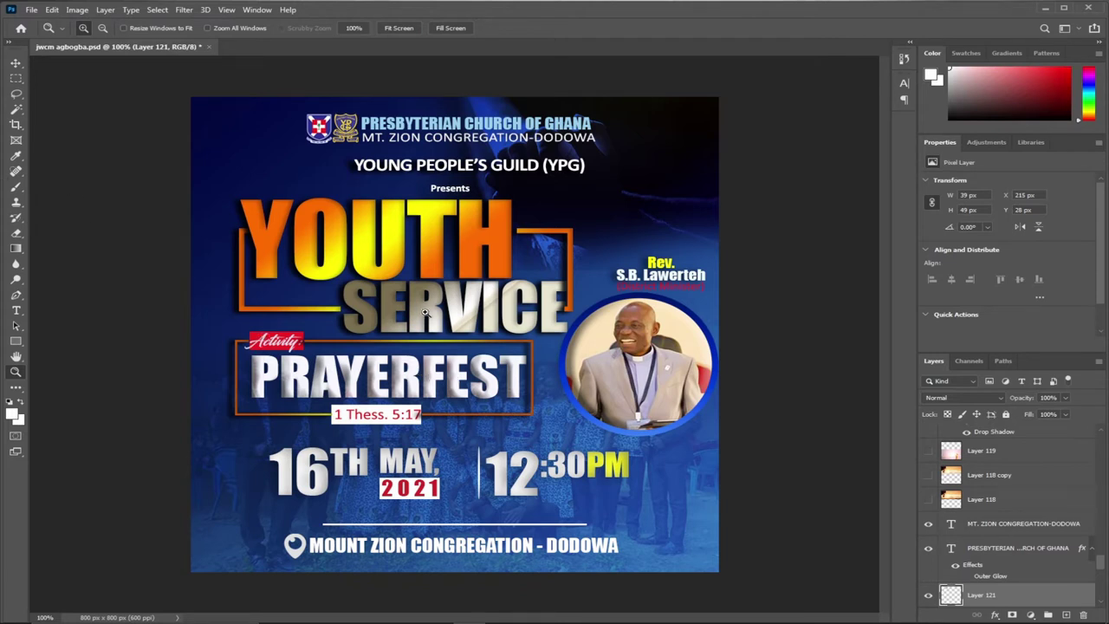
# Create a new 1.3 × 1.3 inch document at 700 pixels/inch in RGB Color with a white background
pyautogui.click(27, 14)
pyautogui.press('Escape')
pyautogui.hotkey('ctrl', 'n')
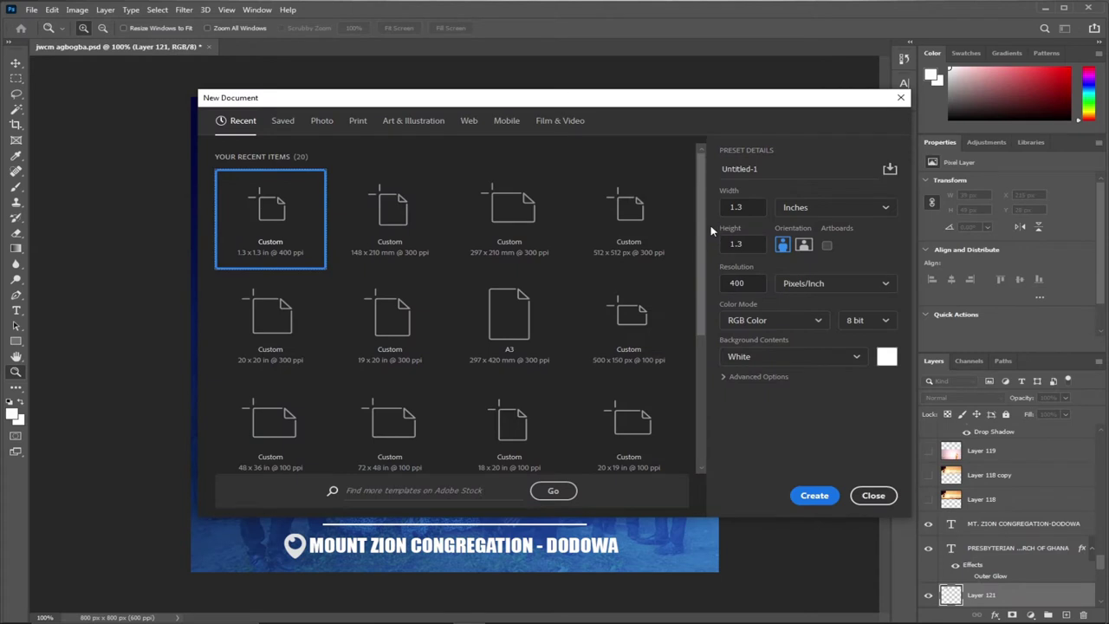
pyautogui.click(737, 208)
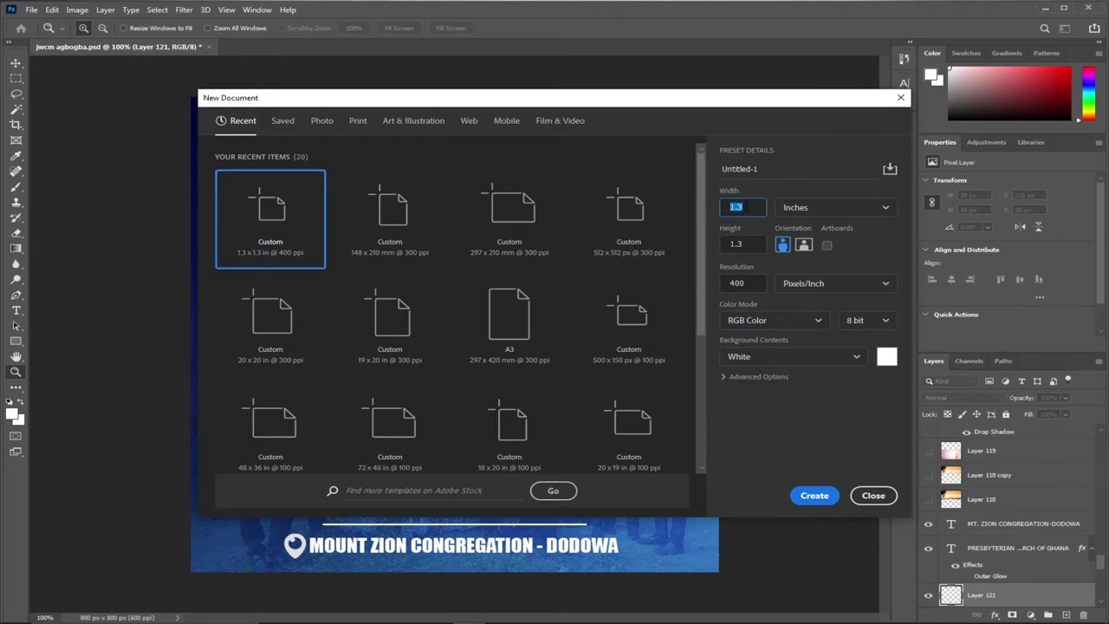
pyautogui.click(742, 243)
pyautogui.doubleClick(736, 243)
pyautogui.click(736, 283)
pyautogui.write('700')
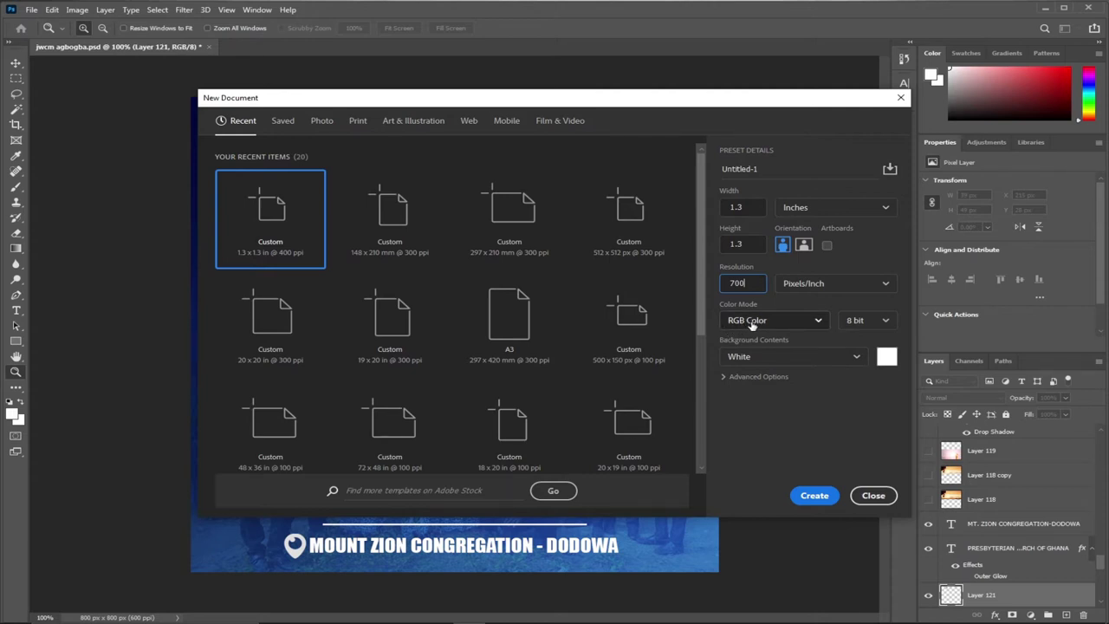
pyautogui.click(787, 319)
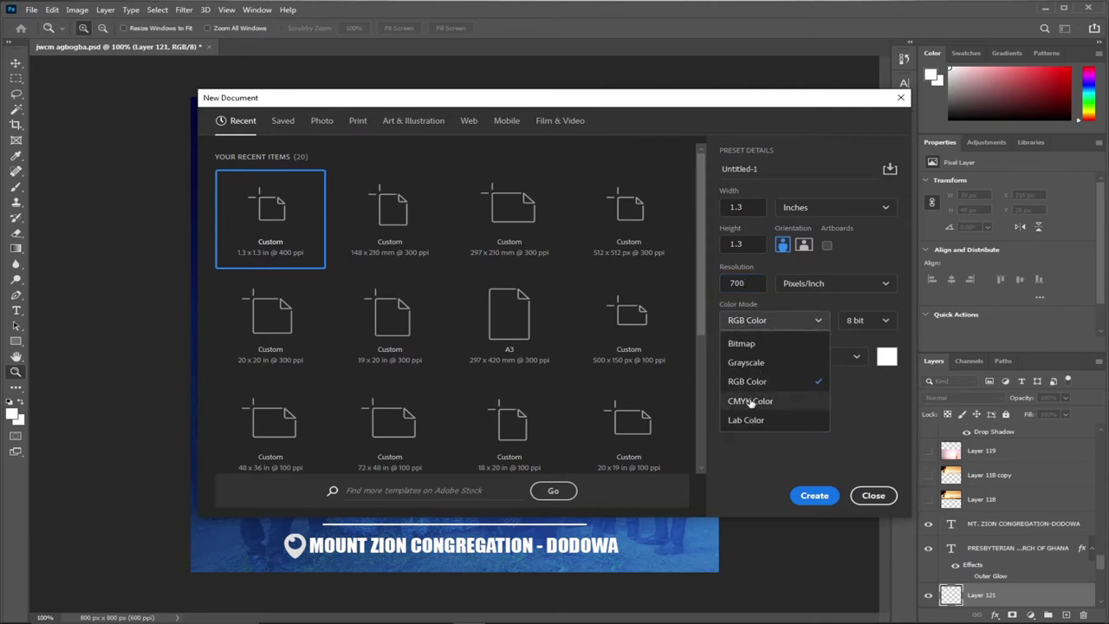
pyautogui.click(763, 321)
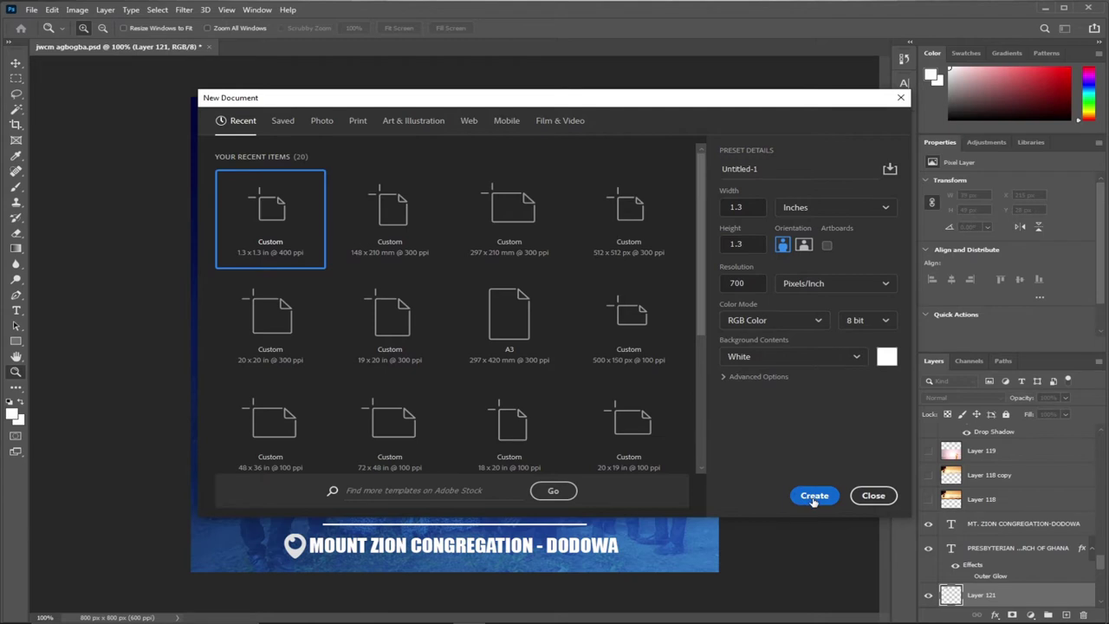
pyautogui.click(814, 497)
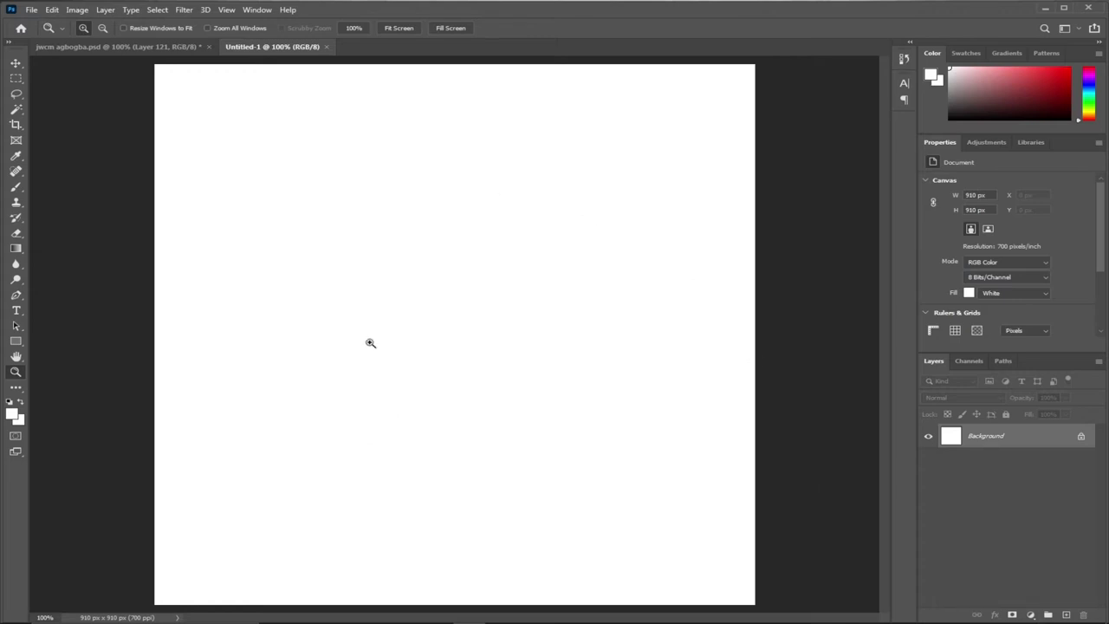
# Examine the Gradient Overlay settings on the background layer of the jwcm agbogba.psd flyer
pyautogui.click(127, 46)
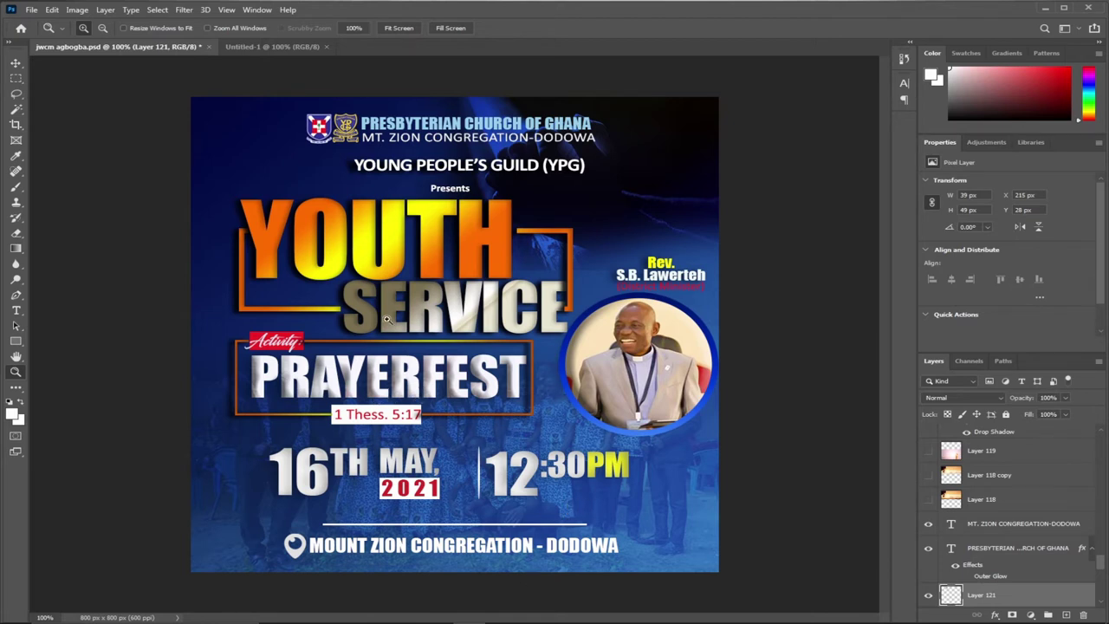
pyautogui.click(16, 63)
pyautogui.click(235, 173)
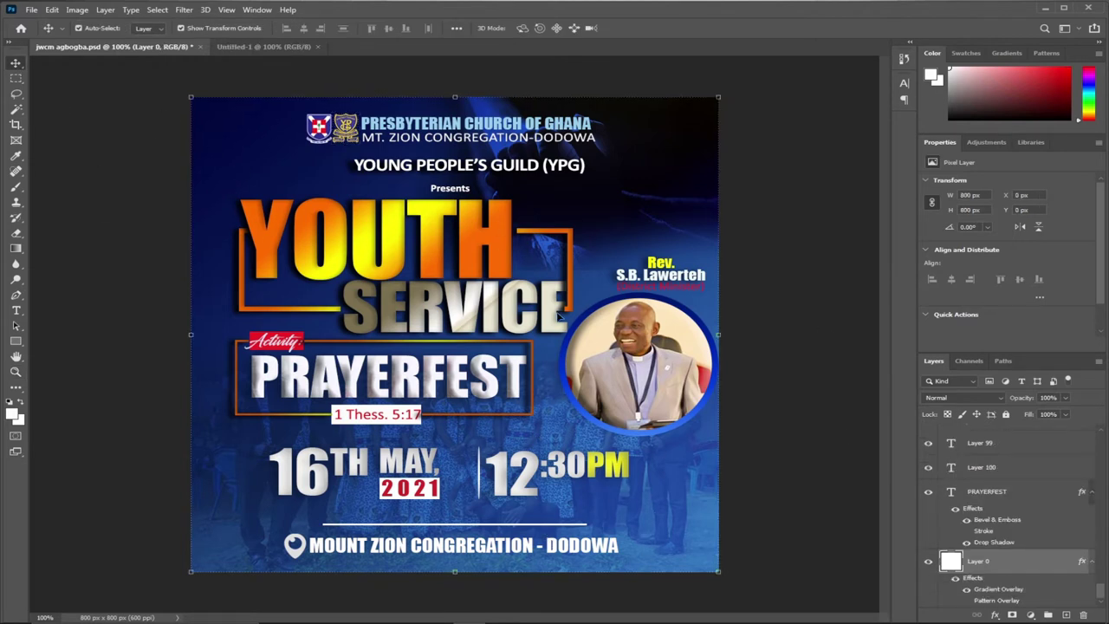
pyautogui.doubleClick(1035, 569)
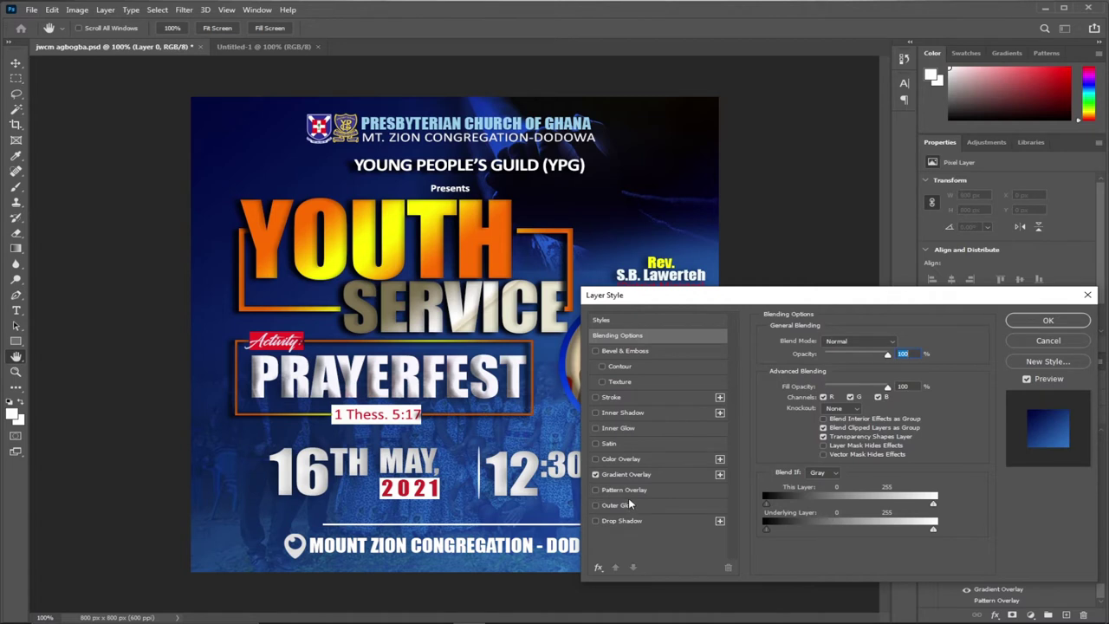
pyautogui.click(621, 474)
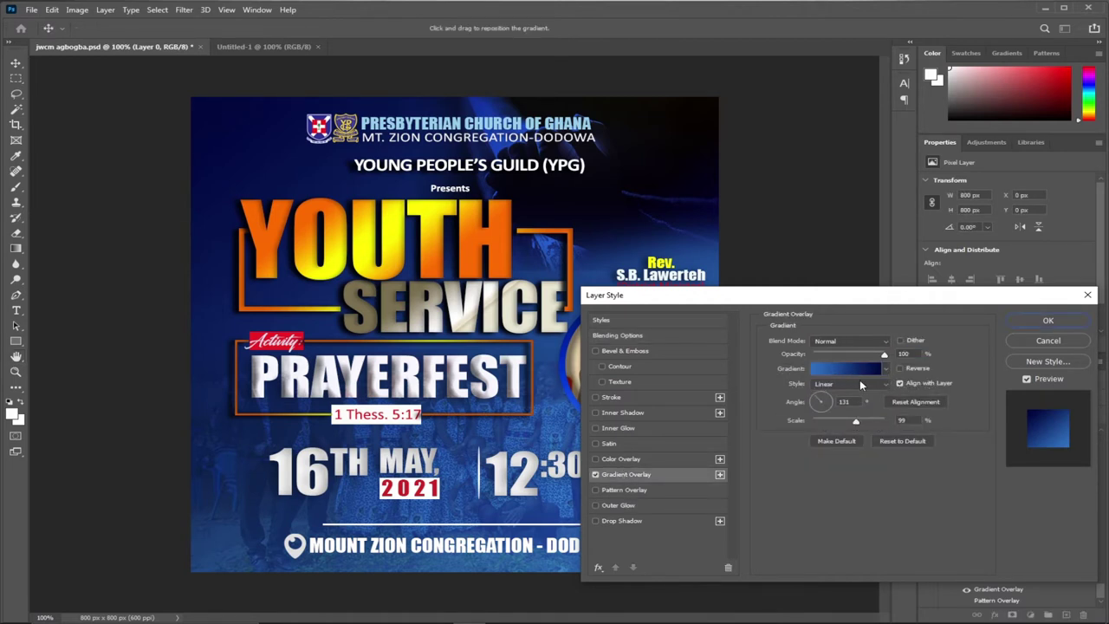
pyautogui.click(1048, 322)
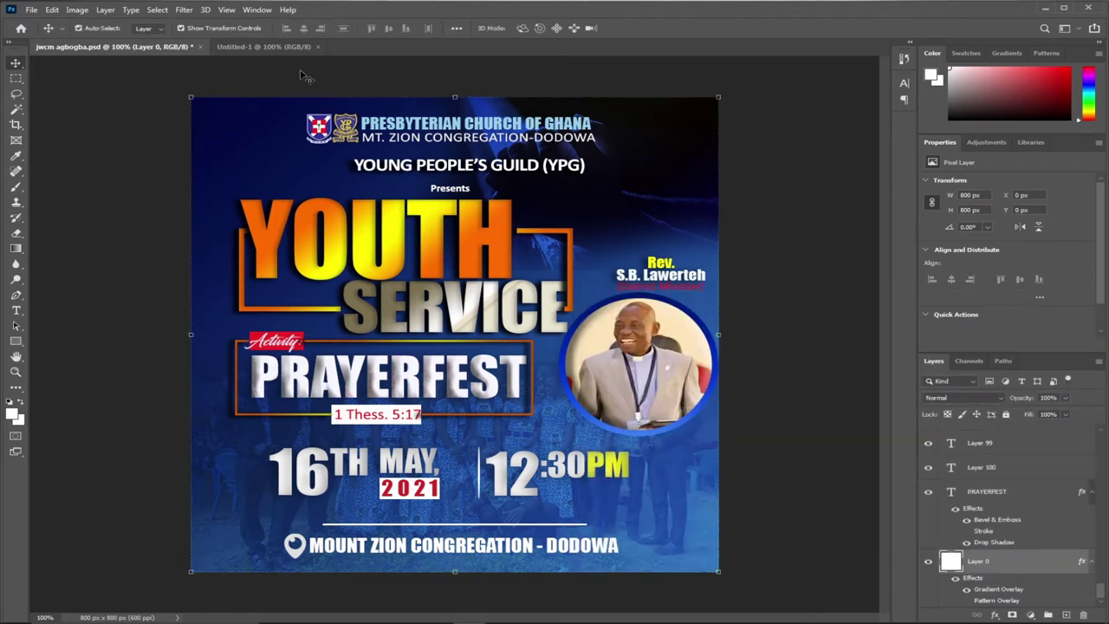
# In the Untitled-1 document, convert the locked Background into a regular layer named Layer 0
pyautogui.click(257, 47)
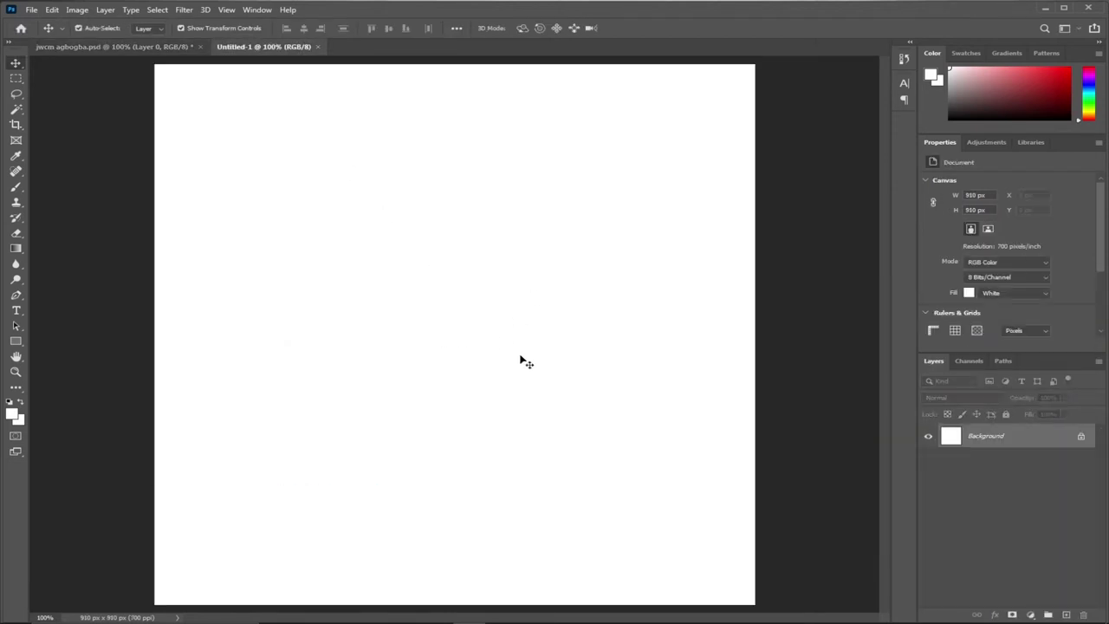
pyautogui.doubleClick(1039, 442)
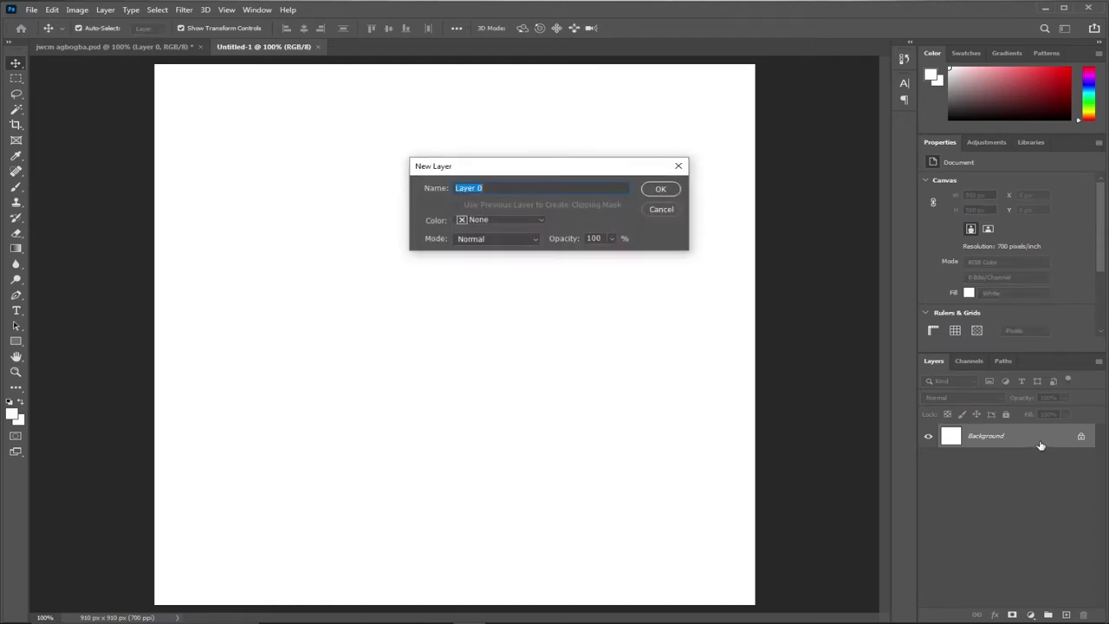
pyautogui.click(667, 189)
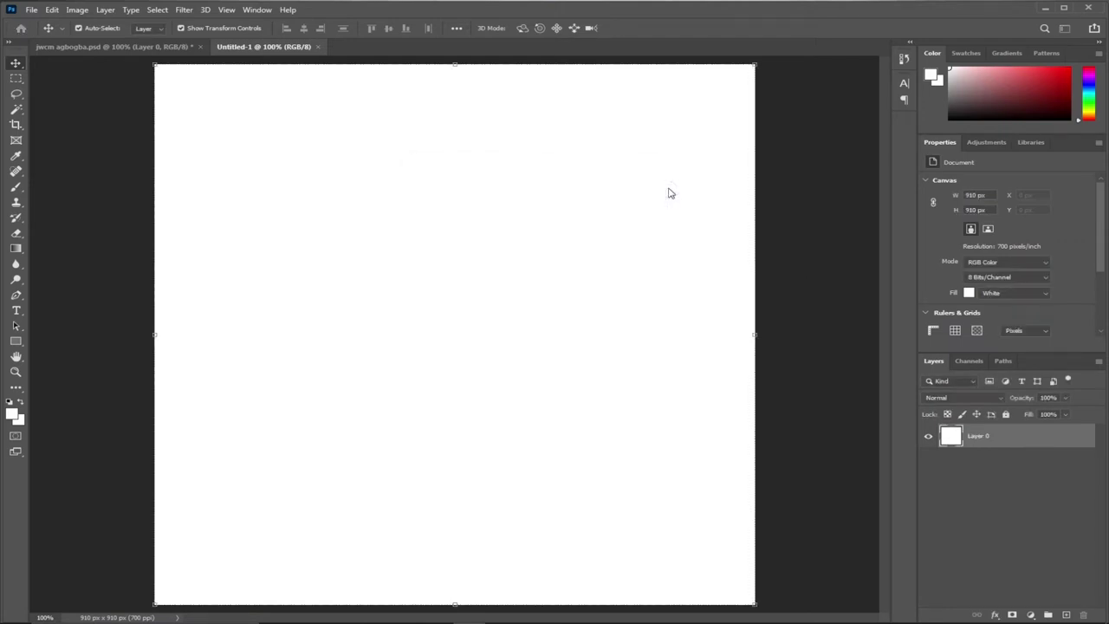
# Apply a light-to-dark blue linear Gradient Overlay to Layer 0 with a 131° angle, 99% scale and 100% opacity
pyautogui.doubleClick(1012, 442)
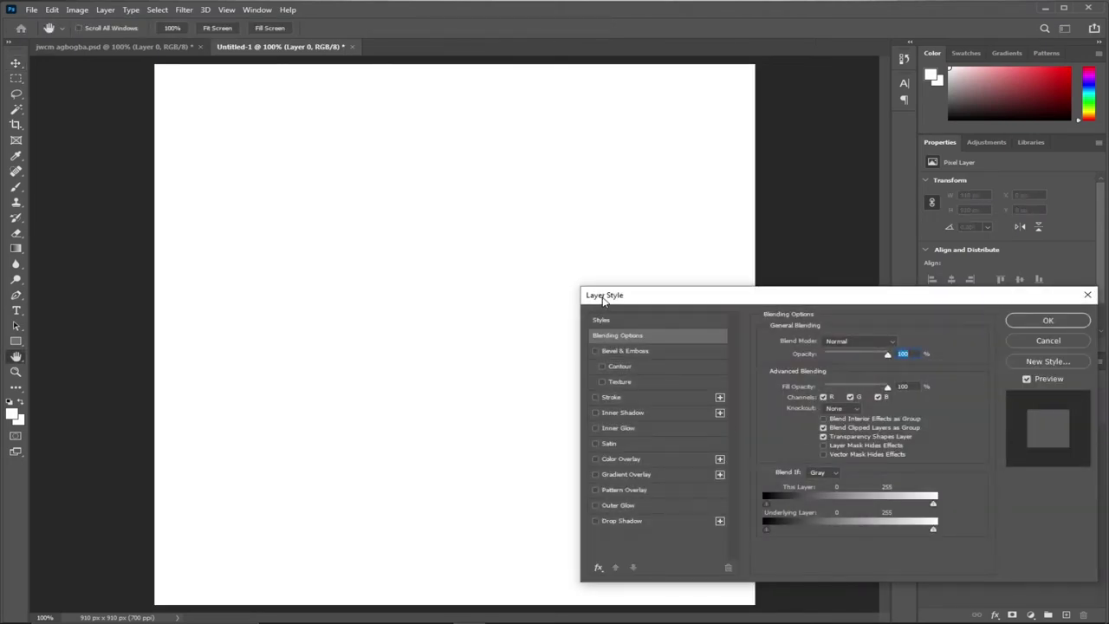
pyautogui.click(623, 475)
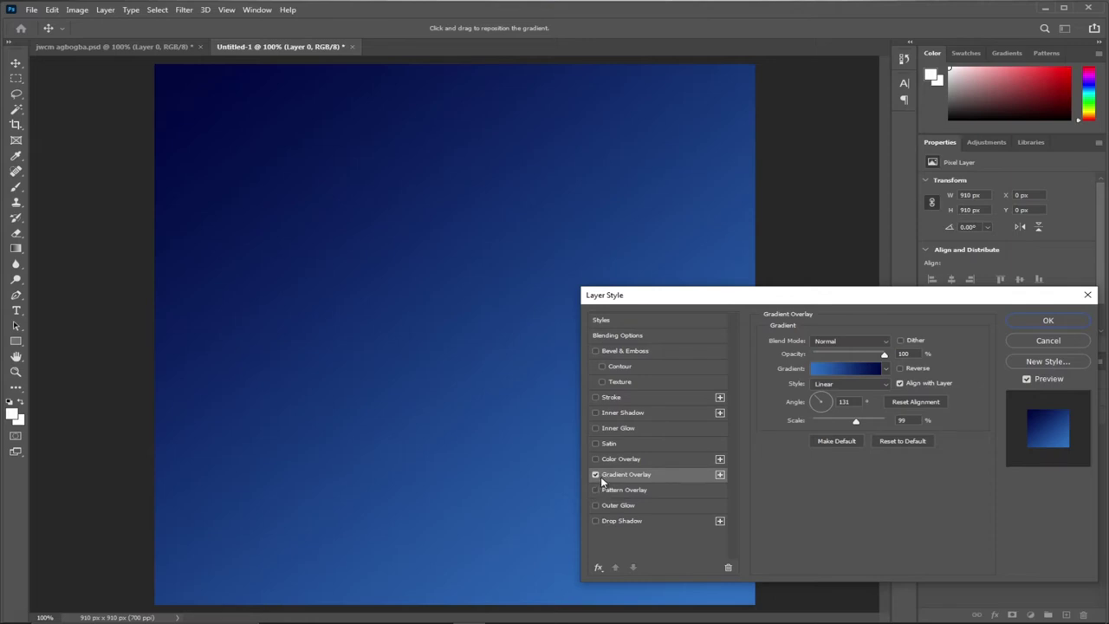
pyautogui.click(884, 369)
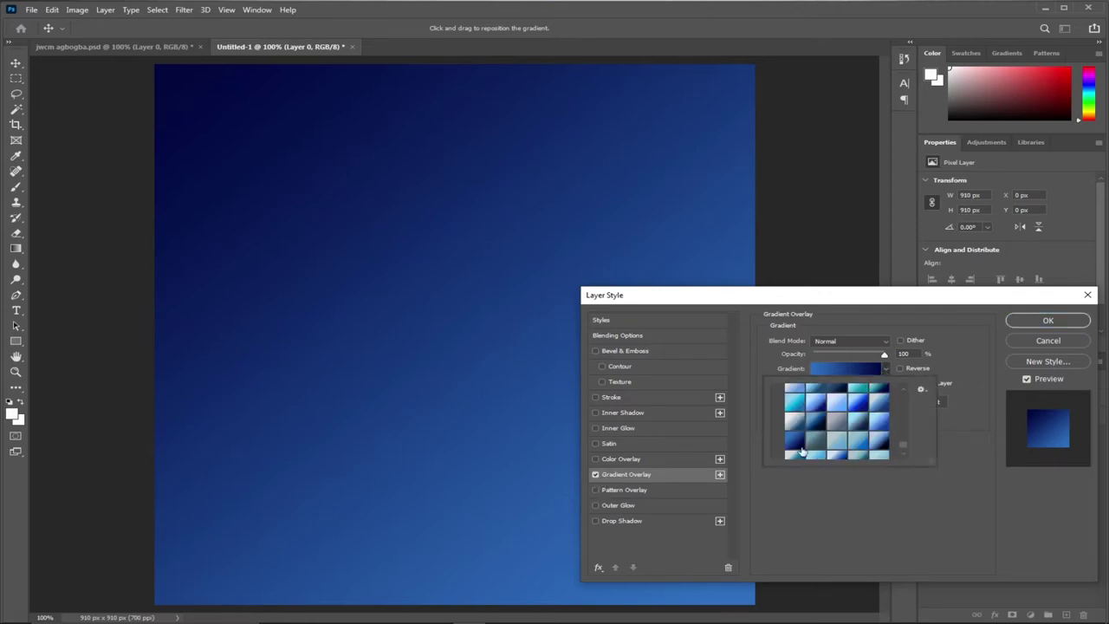
pyautogui.click(1037, 323)
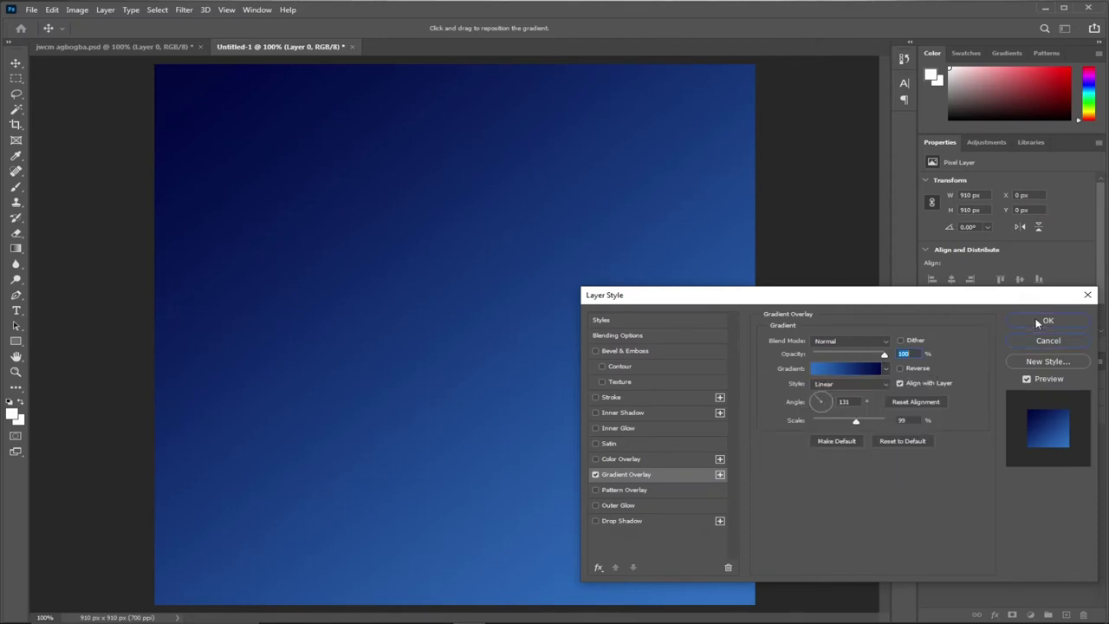
pyautogui.click(1044, 320)
# After checking the flyer's praying-hands layer, place the current-prayer-for-healthcare-professionals image in Untitled-1 at about X 135 px, Y 0 px
pyautogui.click(102, 46)
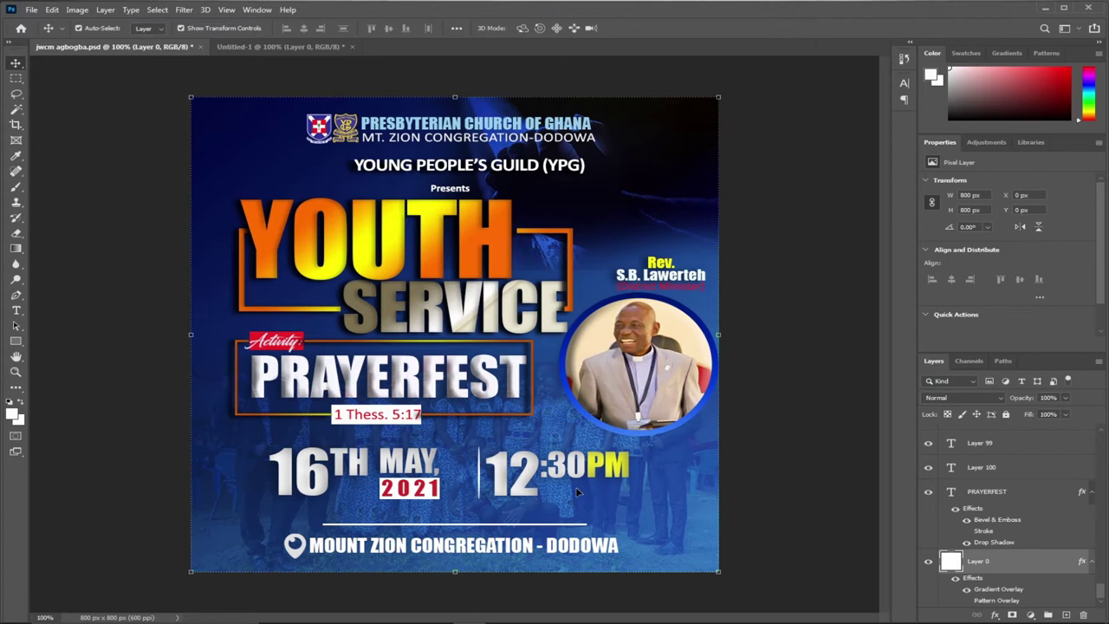
pyautogui.click(609, 210)
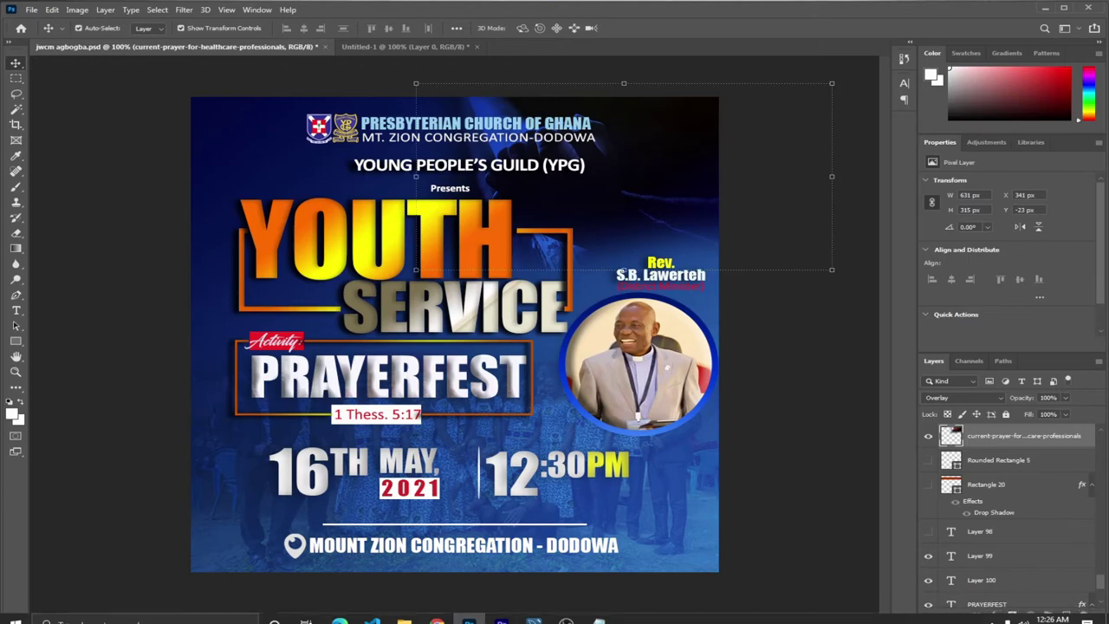
pyautogui.moveTo(412, 615)
pyautogui.click(342, 550)
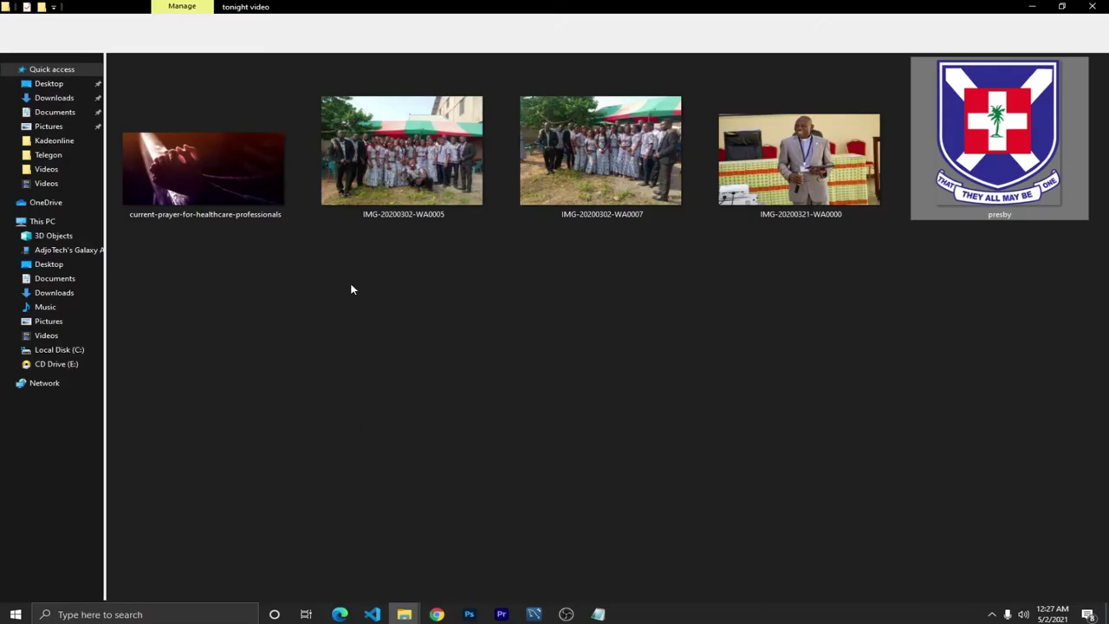
pyautogui.moveTo(206, 178)
pyautogui.mouseDown()
pyautogui.moveTo(418, 611)
pyautogui.moveTo(470, 610)
pyautogui.moveTo(400, 227)
pyautogui.moveTo(393, 47)
pyautogui.moveTo(404, 144)
pyautogui.mouseUp()
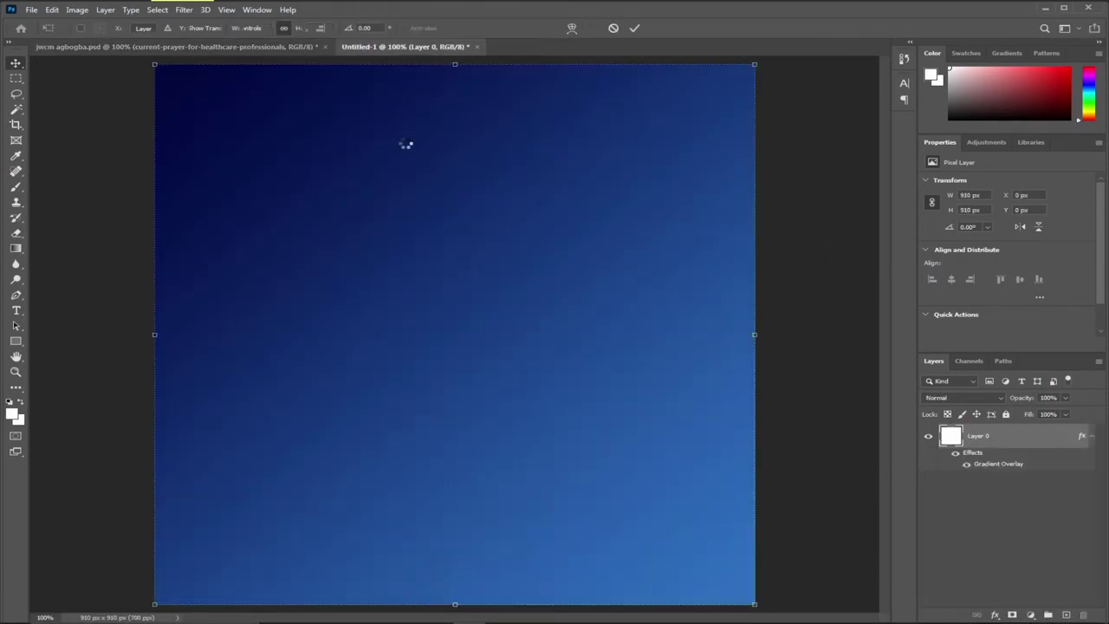
pyautogui.moveTo(424, 337); pyautogui.dragTo(510, 204)
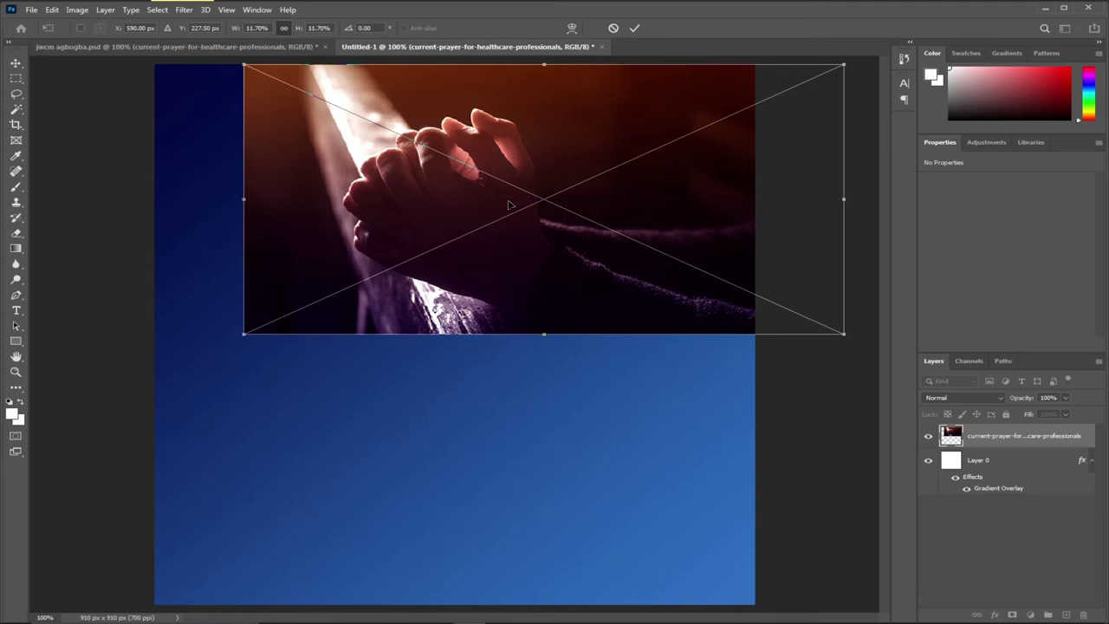
pyautogui.press('Return')
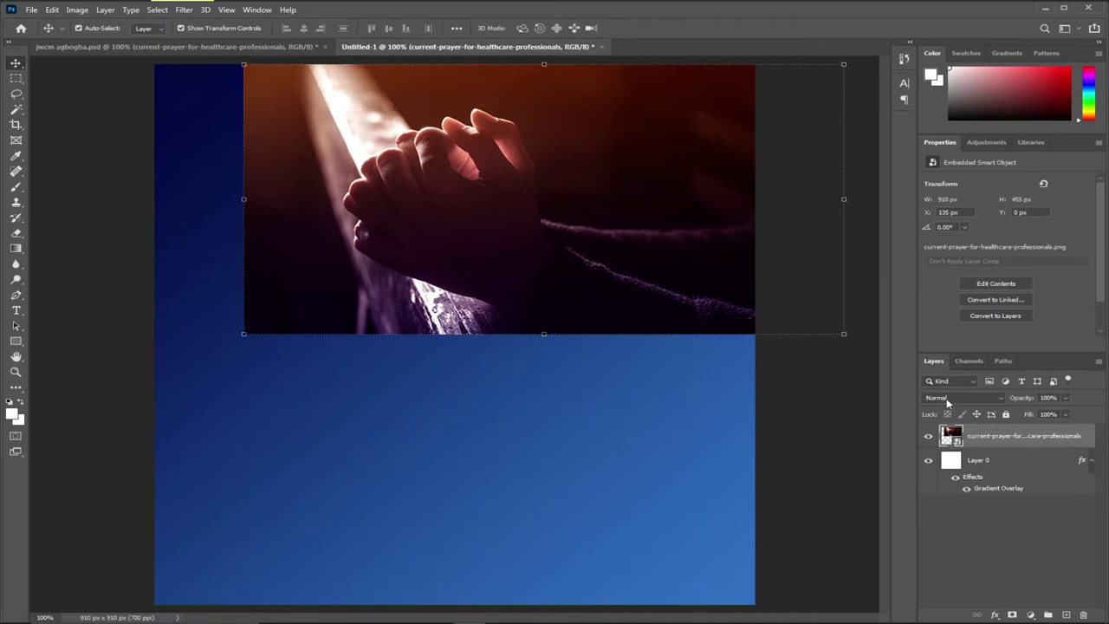
# Set the praying-hands image layer's blend mode to Overlay in its blending options
pyautogui.doubleClick(1008, 451)
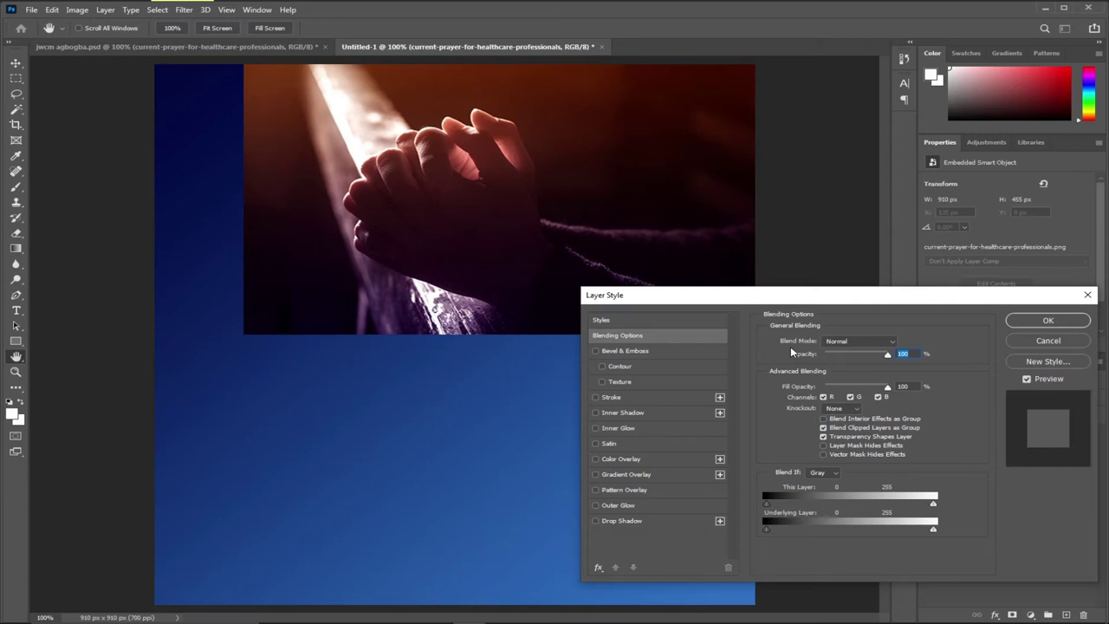
pyautogui.click(859, 343)
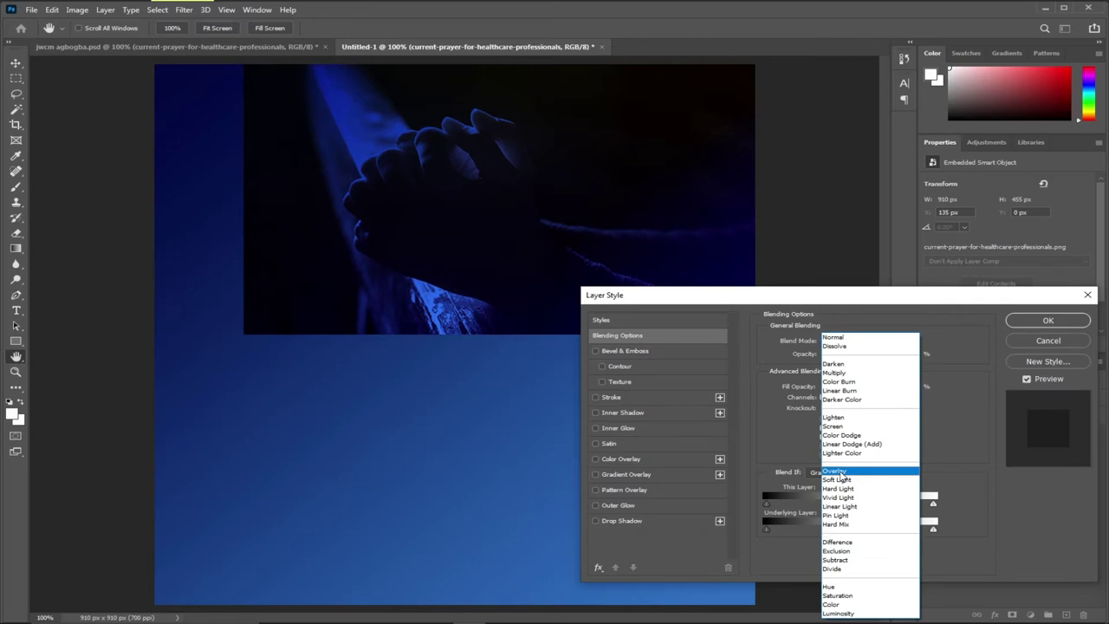
pyautogui.click(840, 473)
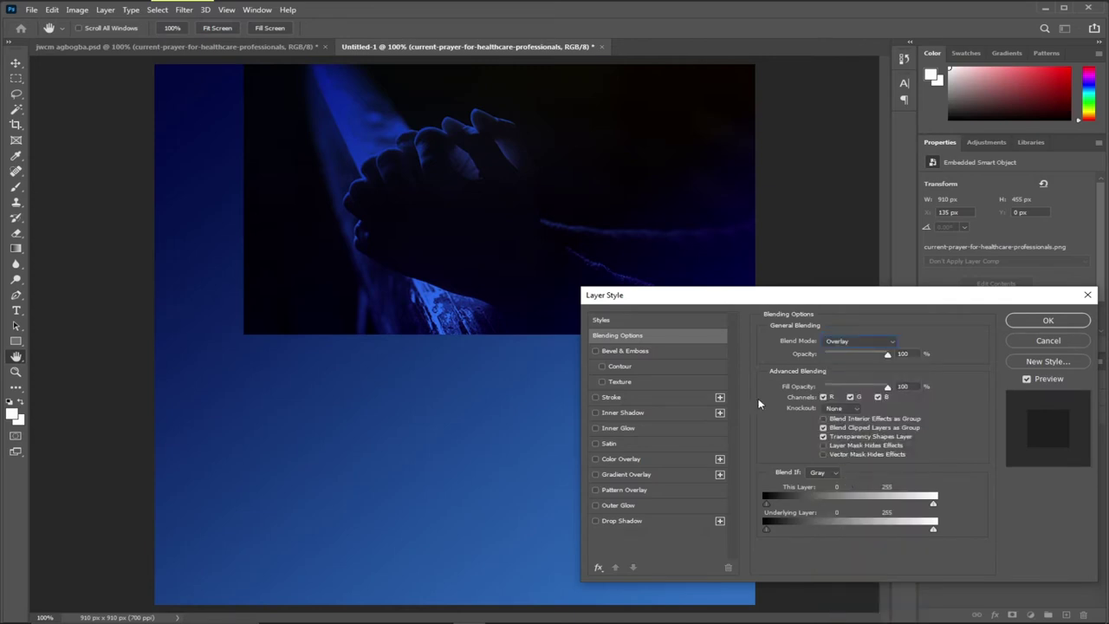
pyautogui.click(1044, 321)
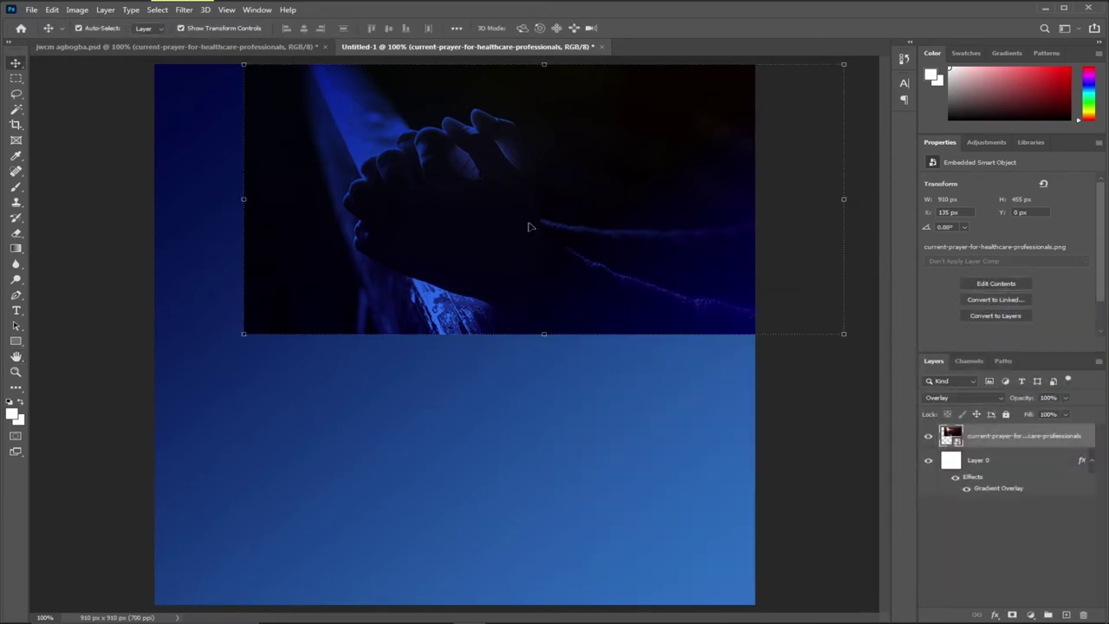
# Rasterize the praying-hands image layer for use with the Eraser tool
pyautogui.click(15, 232)
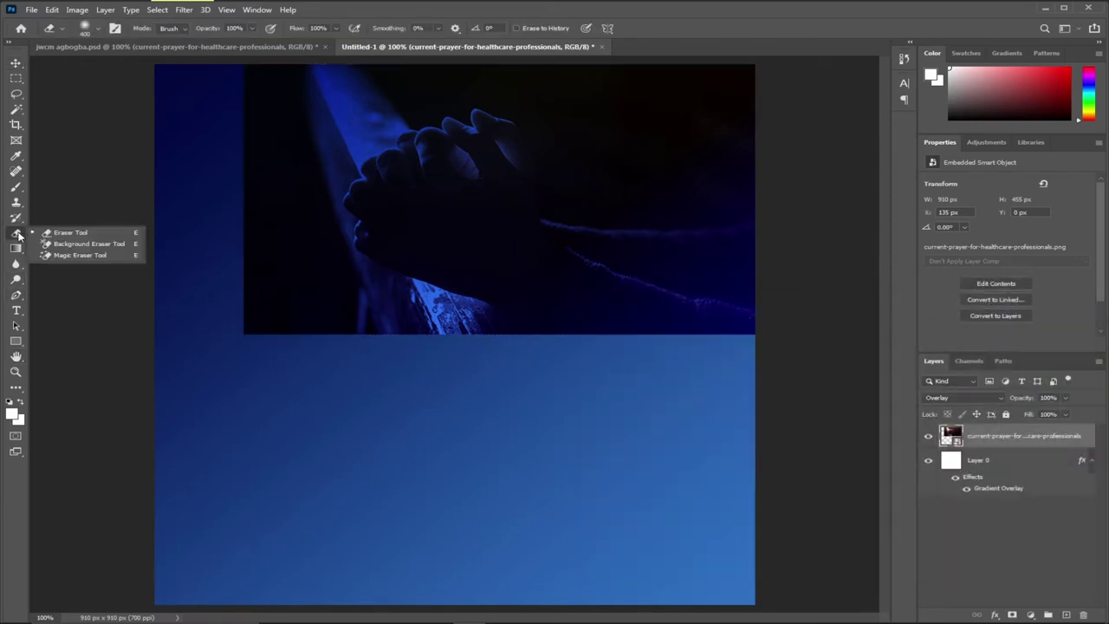
pyautogui.click(71, 236)
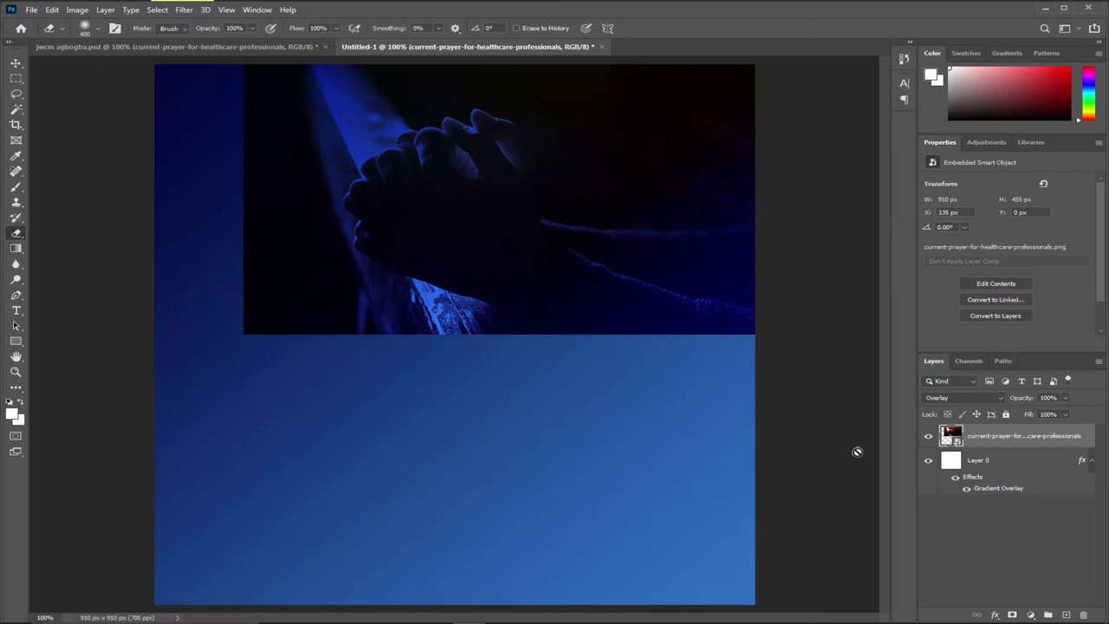
pyautogui.rightClick(1049, 446)
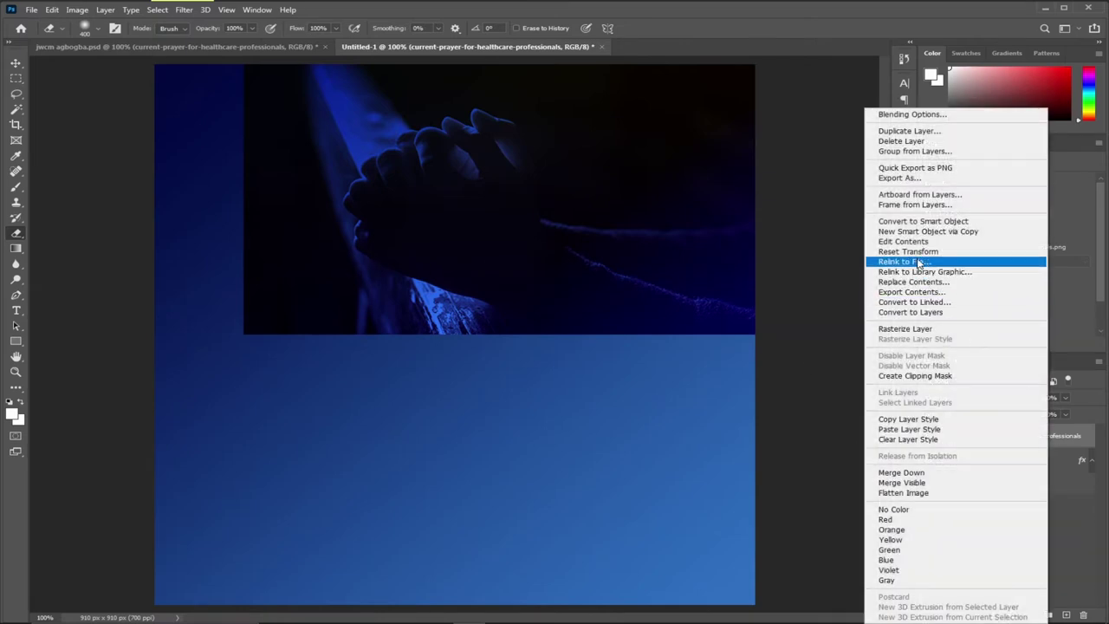
pyautogui.click(905, 328)
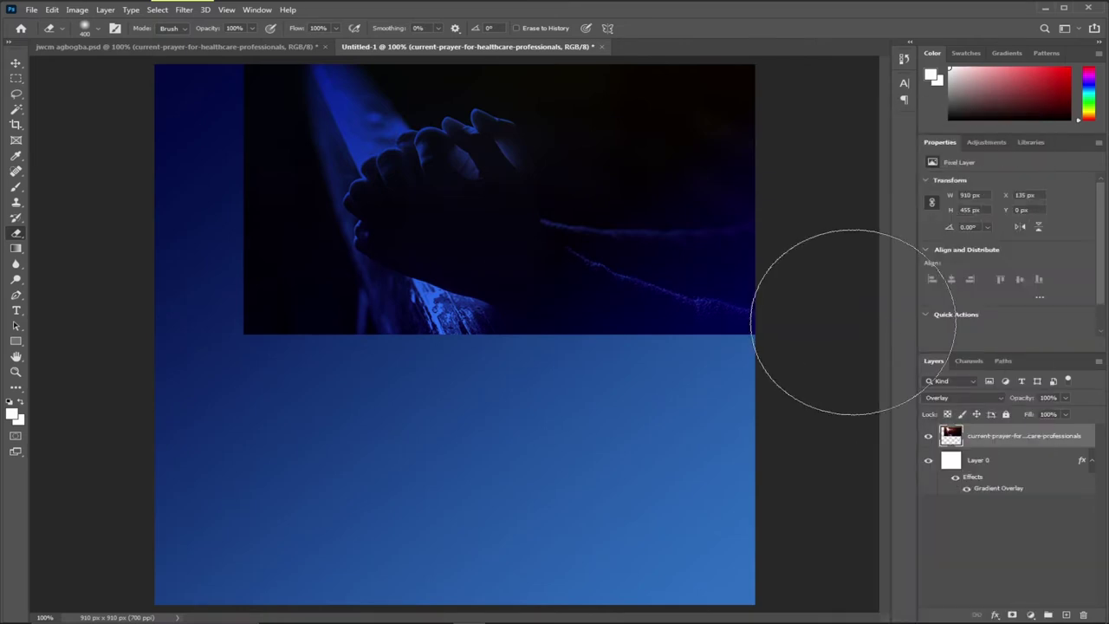
# Erase the lower and left edges of the praying-hands image with the soft 400 px Eraser to blend it into the gradient
pyautogui.rightClick(16, 234)
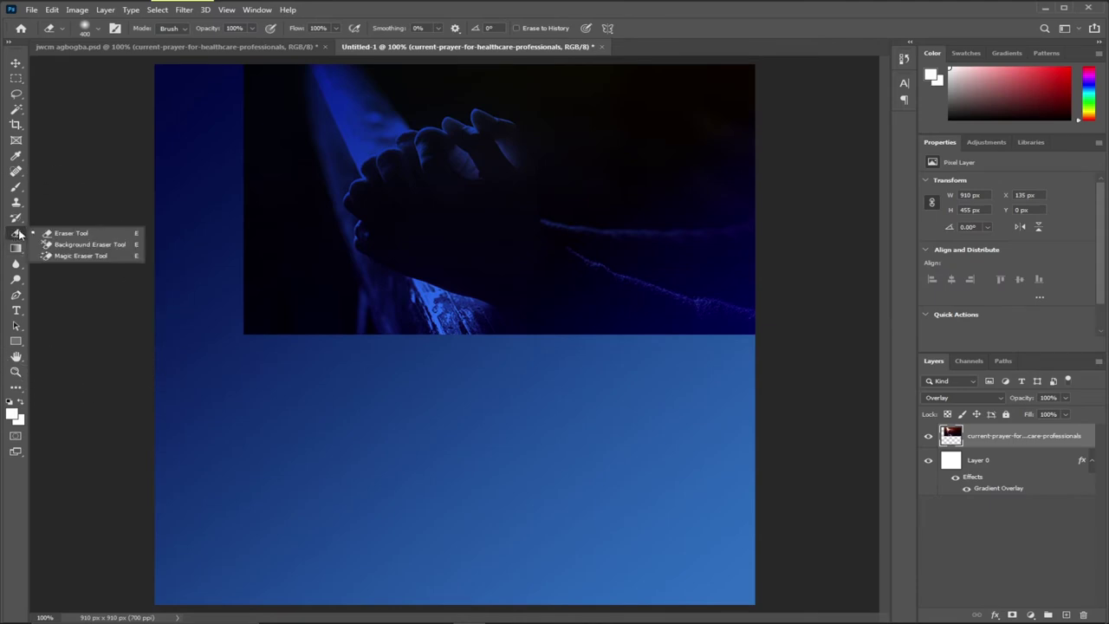
pyautogui.click(67, 234)
pyautogui.click(250, 350)
pyautogui.moveTo(250, 350)
pyautogui.mouseDown()
pyautogui.moveTo(360, 382)
pyautogui.moveTo(314, 388)
pyautogui.moveTo(854, 395)
pyautogui.mouseUp()
pyautogui.moveTo(283, 372)
pyautogui.mouseDown()
pyautogui.moveTo(222, 321)
pyautogui.moveTo(230, 256)
pyautogui.moveTo(206, 240)
pyautogui.moveTo(196, 104)
pyautogui.moveTo(156, 85)
pyautogui.moveTo(134, 111)
pyautogui.moveTo(140, 162)
pyautogui.moveTo(149, 134)
pyautogui.mouseUp()
pyautogui.press('v')
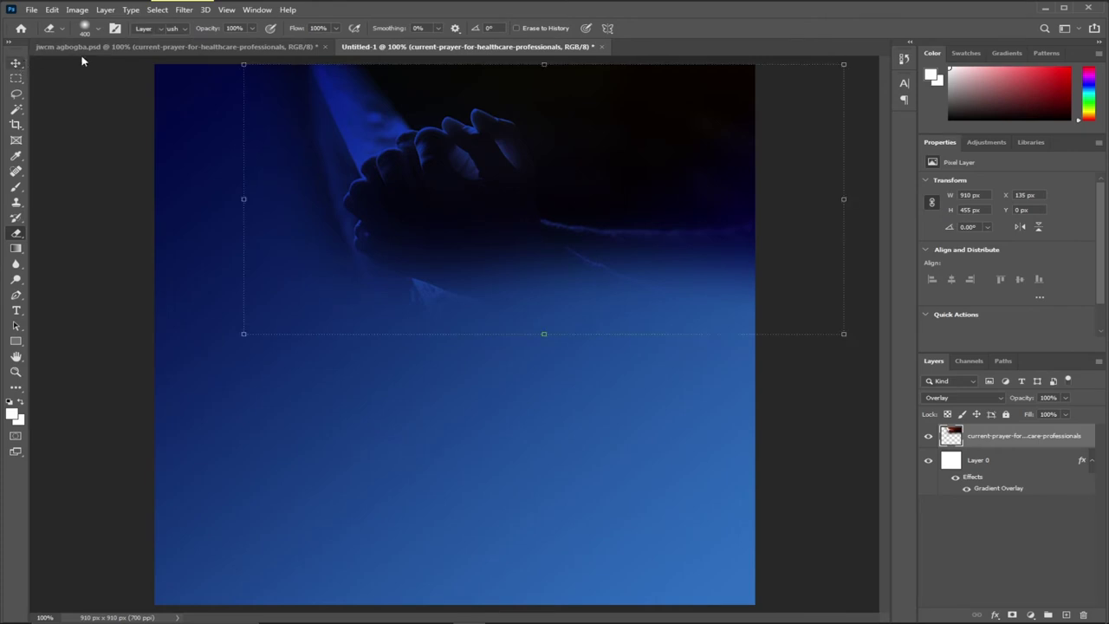
# After checking the flyer's group-photo layer, place the IMG-20200302-WA0005 image in Untitled-1 at X 0 px, Y 250 px
pyautogui.click(174, 46)
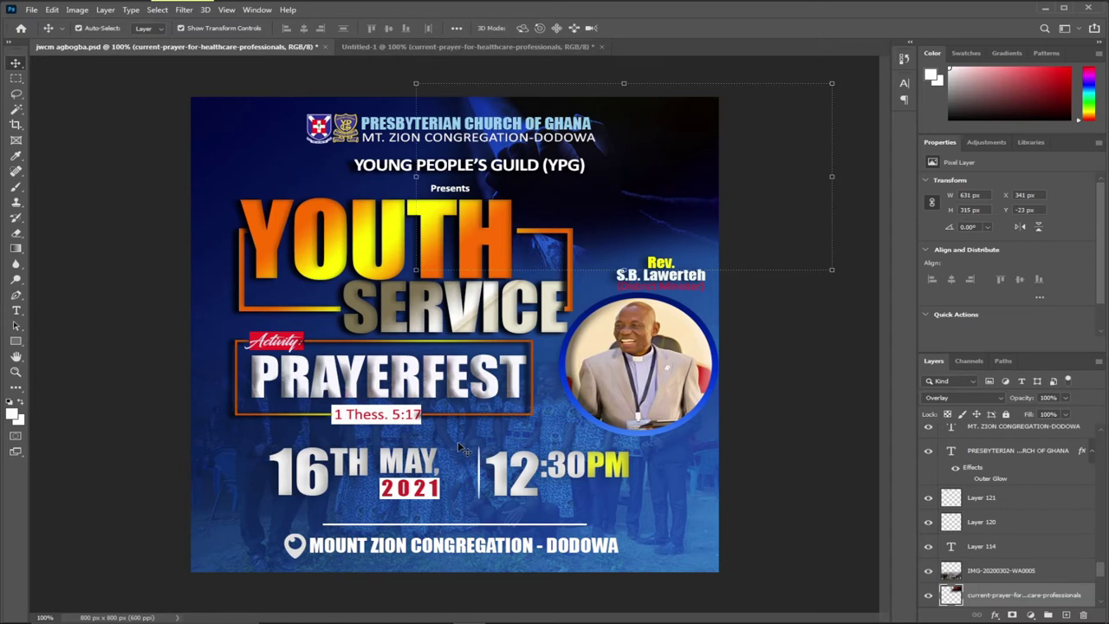
pyautogui.click(230, 482)
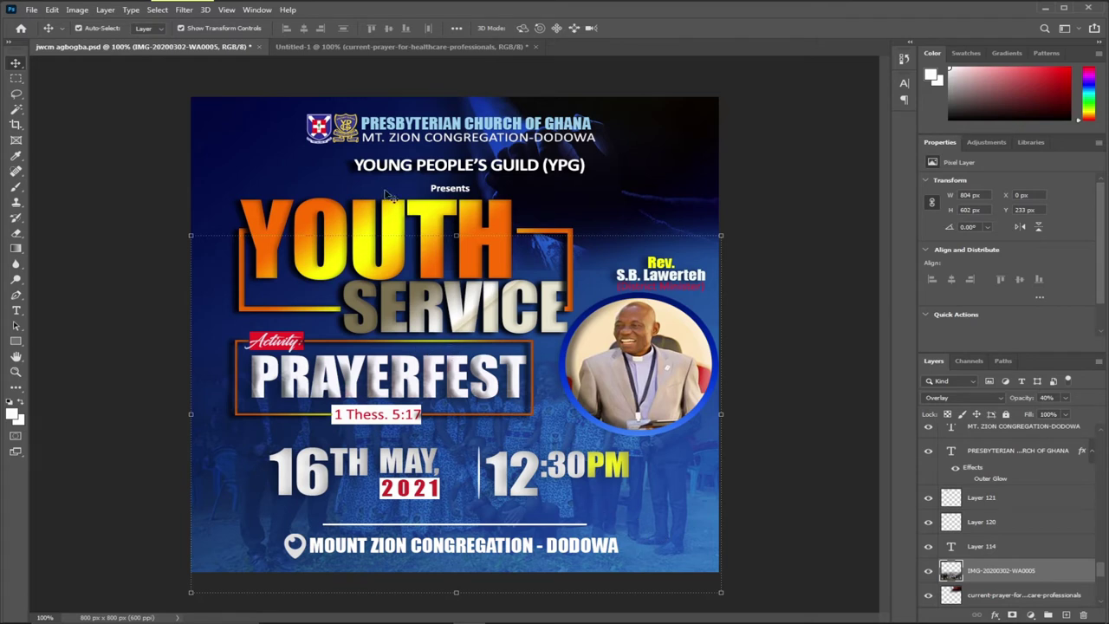
pyautogui.click(396, 47)
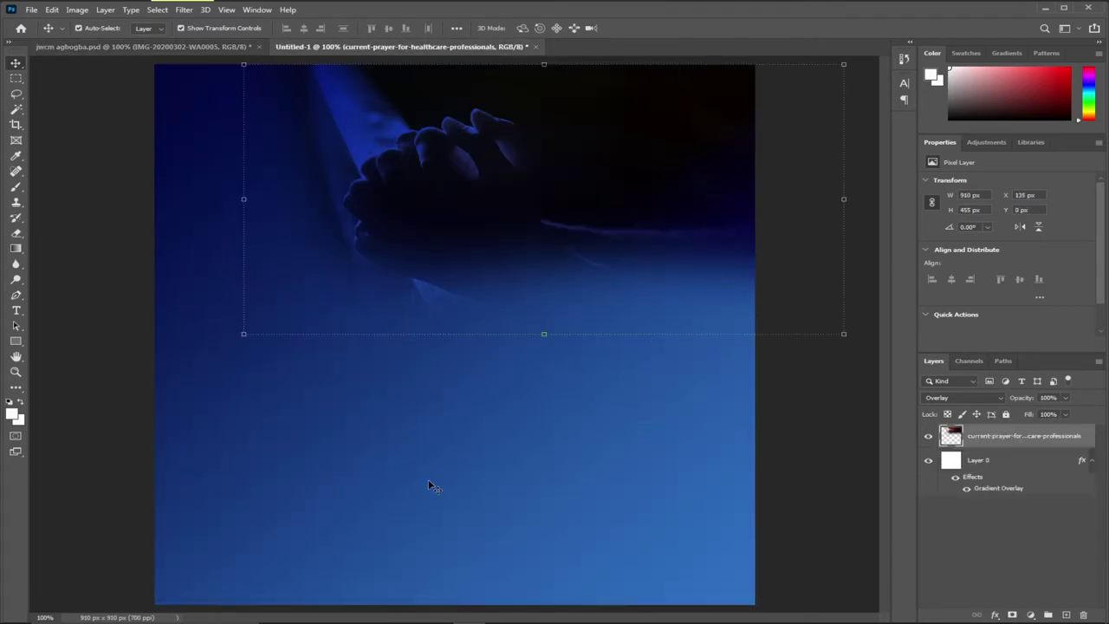
pyautogui.moveTo(403, 611)
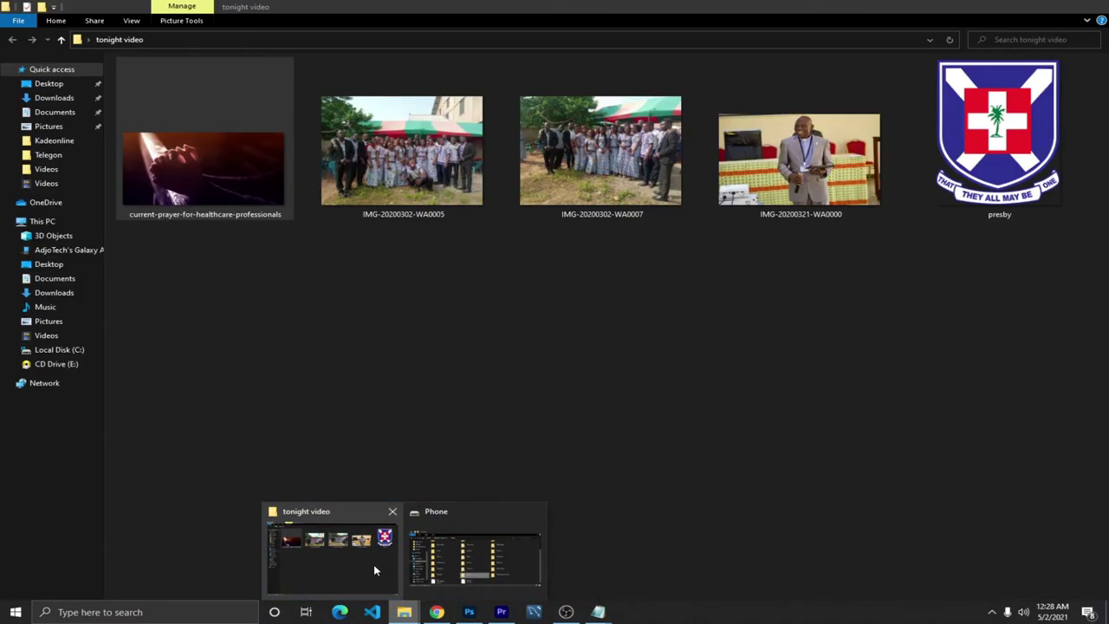
pyautogui.click(375, 566)
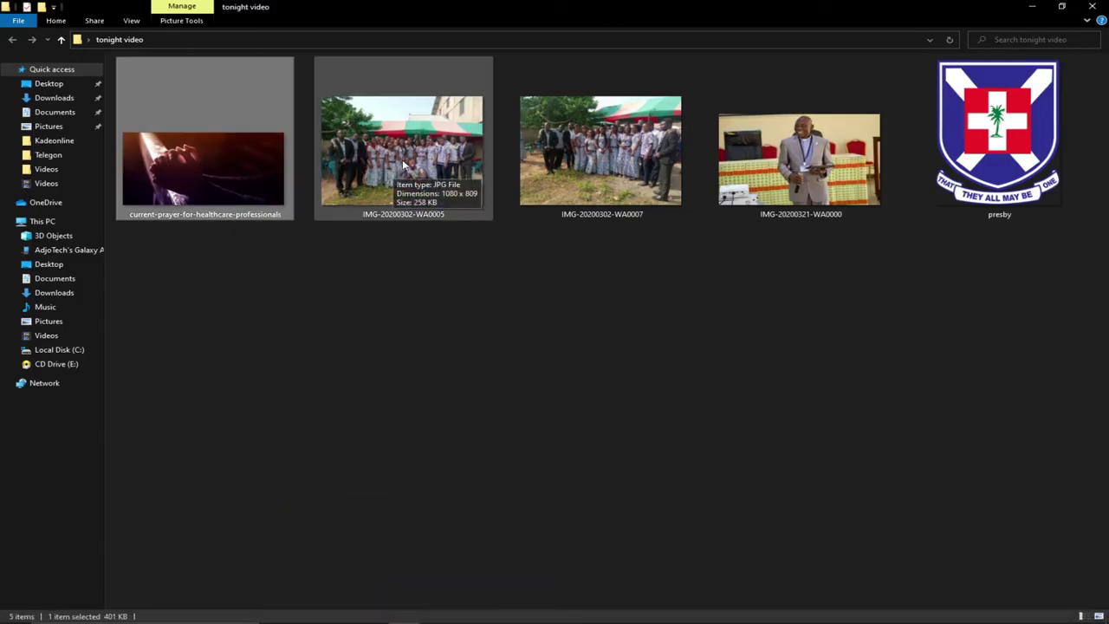
pyautogui.moveTo(387, 158); pyautogui.dragTo(425, 424)
pyautogui.moveTo(426, 342); pyautogui.dragTo(425, 423)
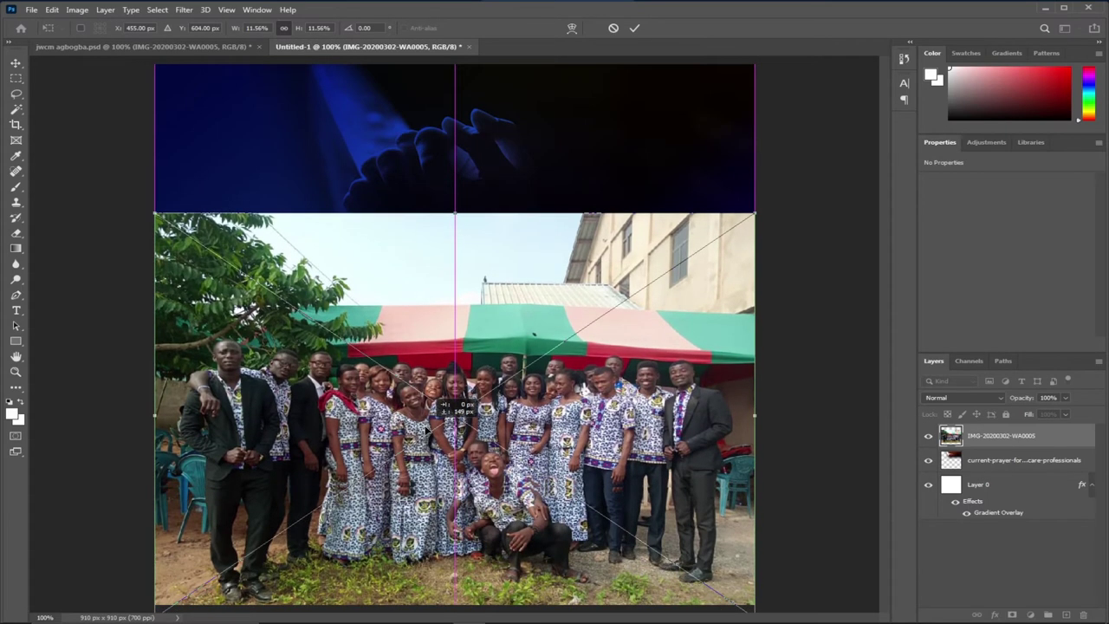
pyautogui.press('Return')
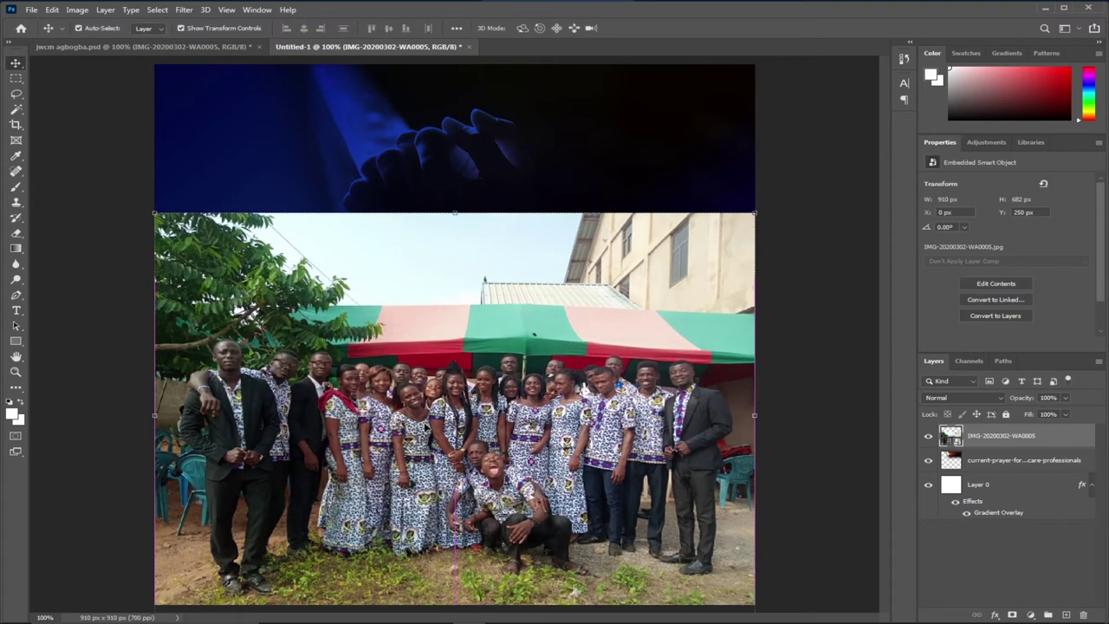
# Rasterize the IMG-20200302-WA0005 group-photo layer and set its blend mode to Overlay in its blending options
pyautogui.rightClick(1063, 441)
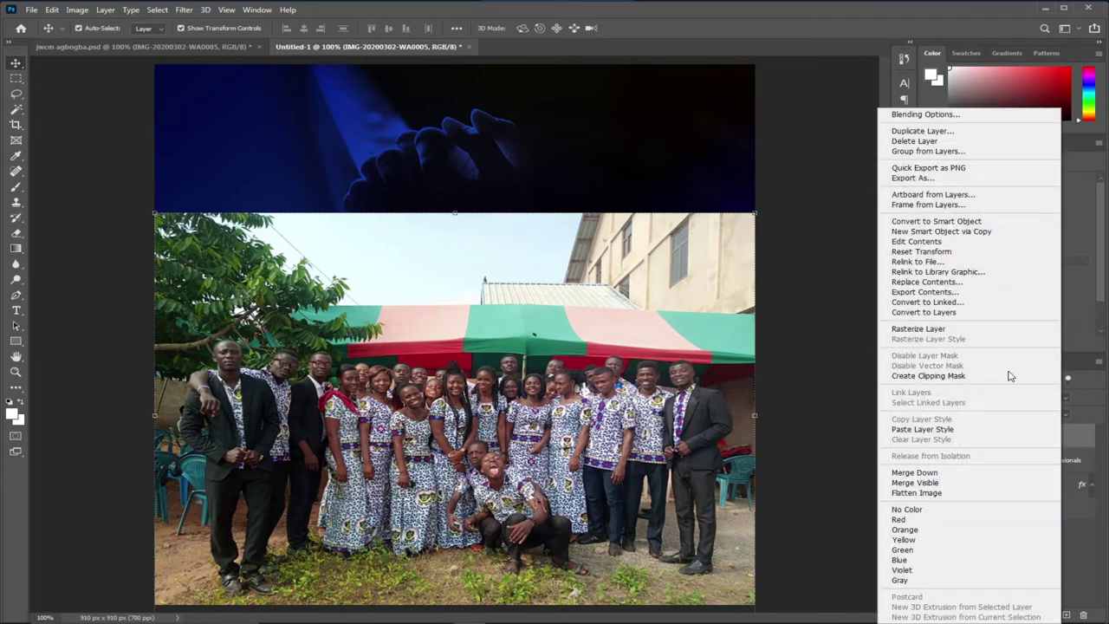
pyautogui.click(943, 331)
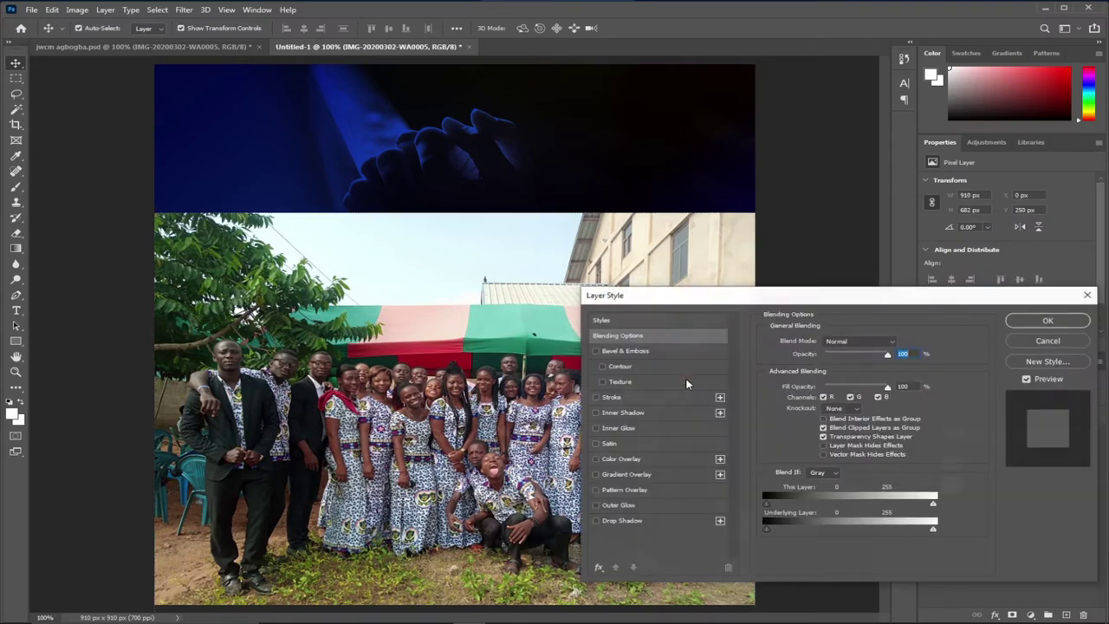
pyautogui.click(855, 345)
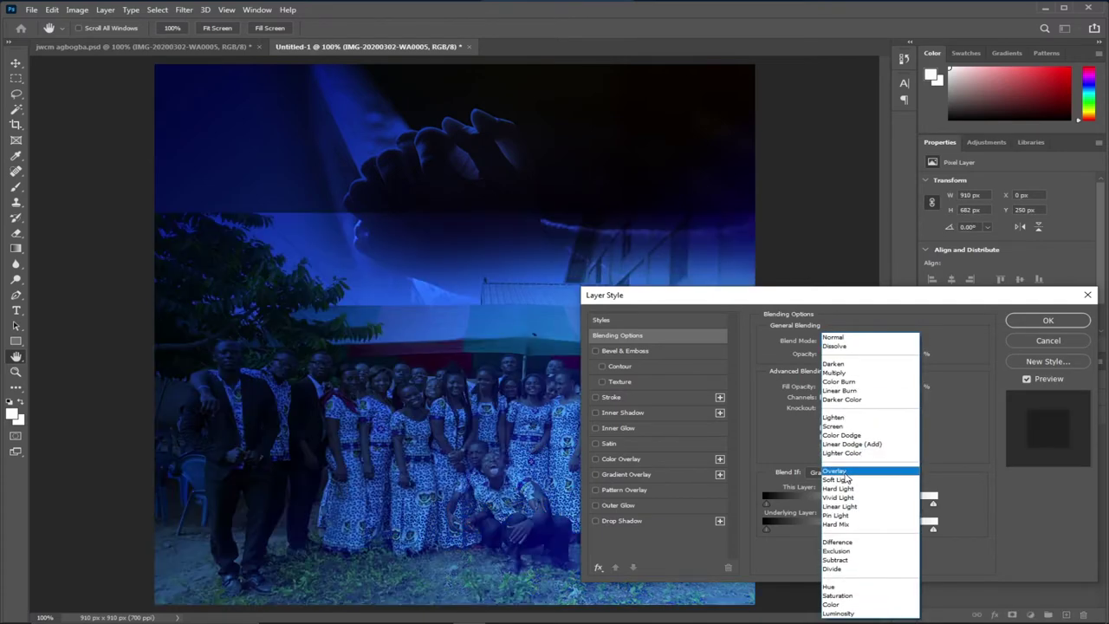
pyautogui.click(845, 474)
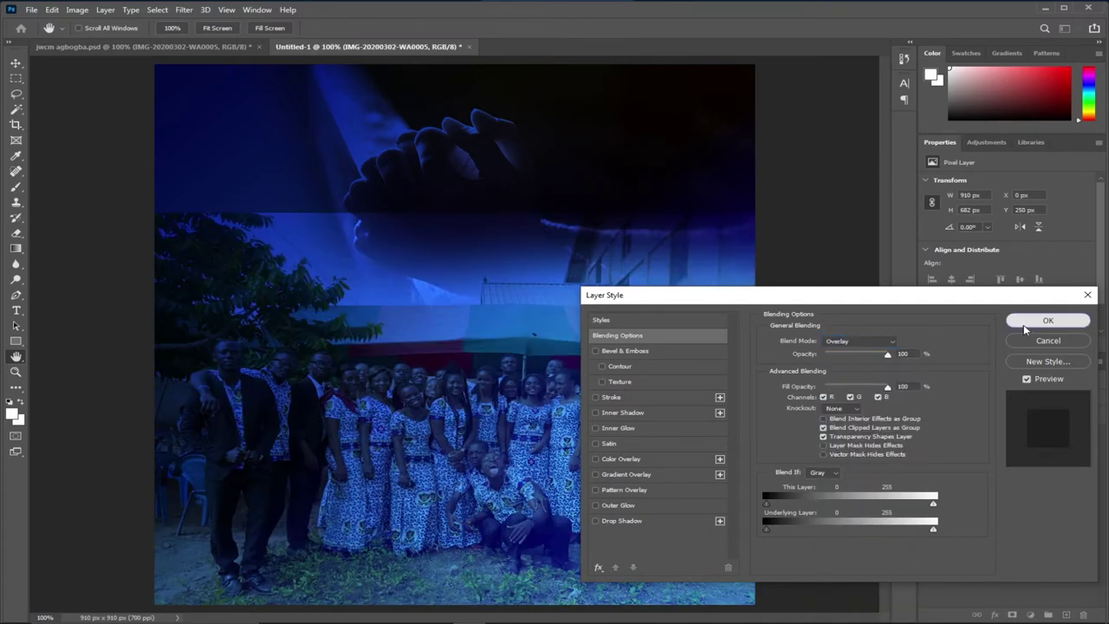
pyautogui.click(1047, 320)
# Erase the upper part of the group photo with the soft 400 px Eraser to blend it into the background
pyautogui.click(18, 234)
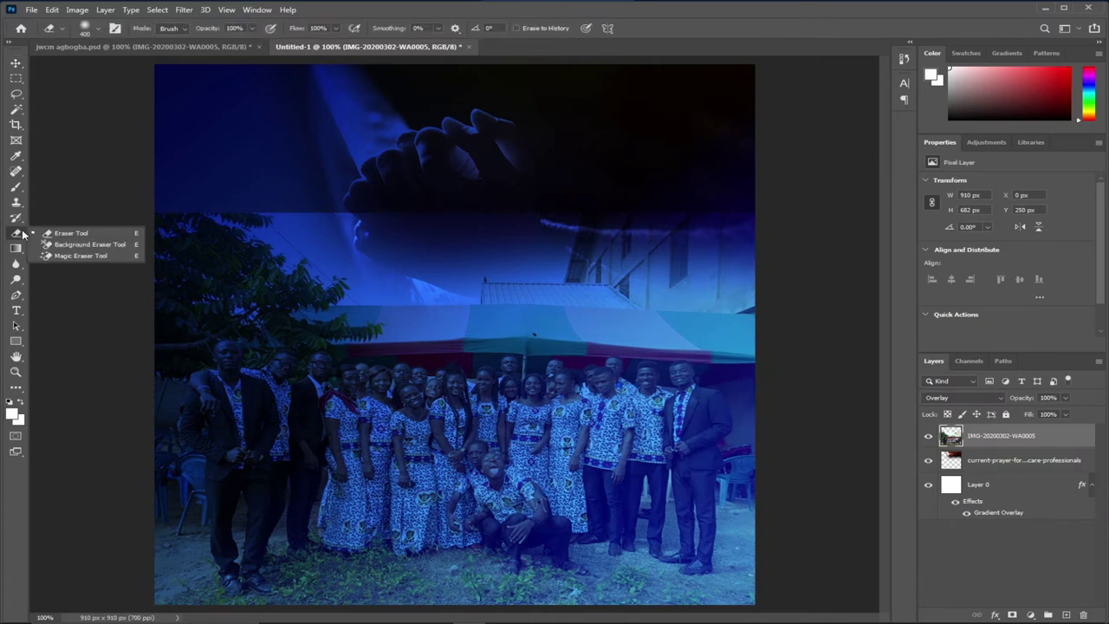
pyautogui.click(52, 231)
pyautogui.moveTo(208, 214)
pyautogui.mouseDown()
pyautogui.moveTo(355, 215)
pyautogui.moveTo(497, 198)
pyautogui.moveTo(593, 205)
pyautogui.moveTo(575, 192)
pyautogui.moveTo(704, 207)
pyautogui.moveTo(665, 198)
pyautogui.mouseUp()
pyautogui.moveTo(268, 190)
pyautogui.mouseDown()
pyautogui.moveTo(239, 186)
pyautogui.moveTo(497, 158)
pyautogui.moveTo(642, 228)
pyautogui.moveTo(685, 226)
pyautogui.moveTo(391, 236)
pyautogui.moveTo(599, 179)
pyautogui.moveTo(658, 206)
pyautogui.mouseUp()
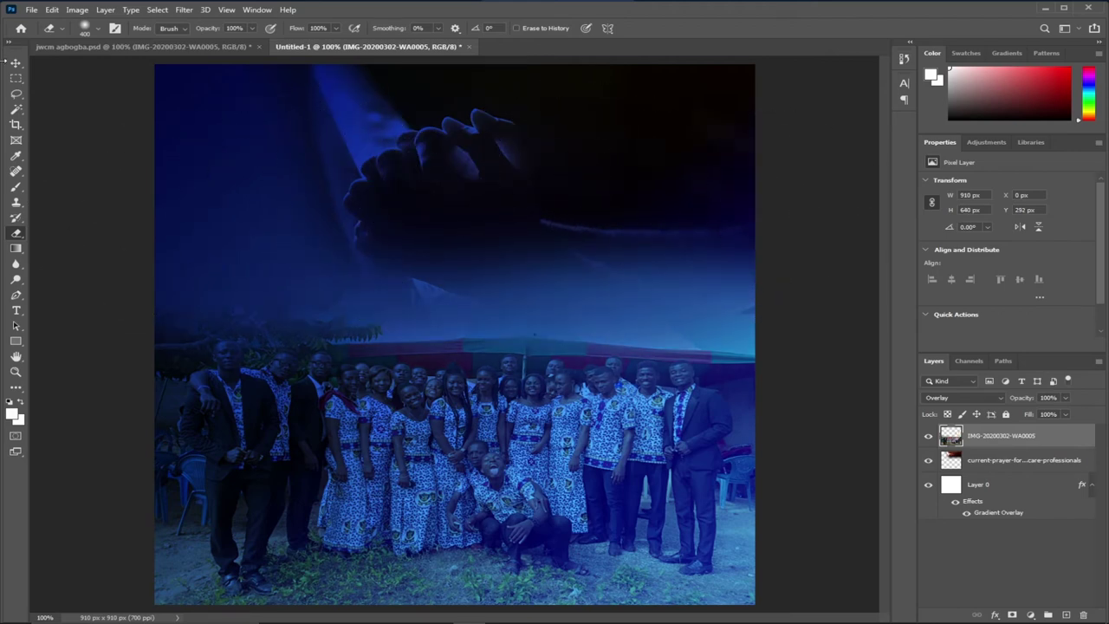
# Compare the blended background of Untitled-1 with the finished jwcm agbogba.psd flyer
pyautogui.click(16, 63)
pyautogui.moveTo(174, 82); pyautogui.dragTo(495, 348)
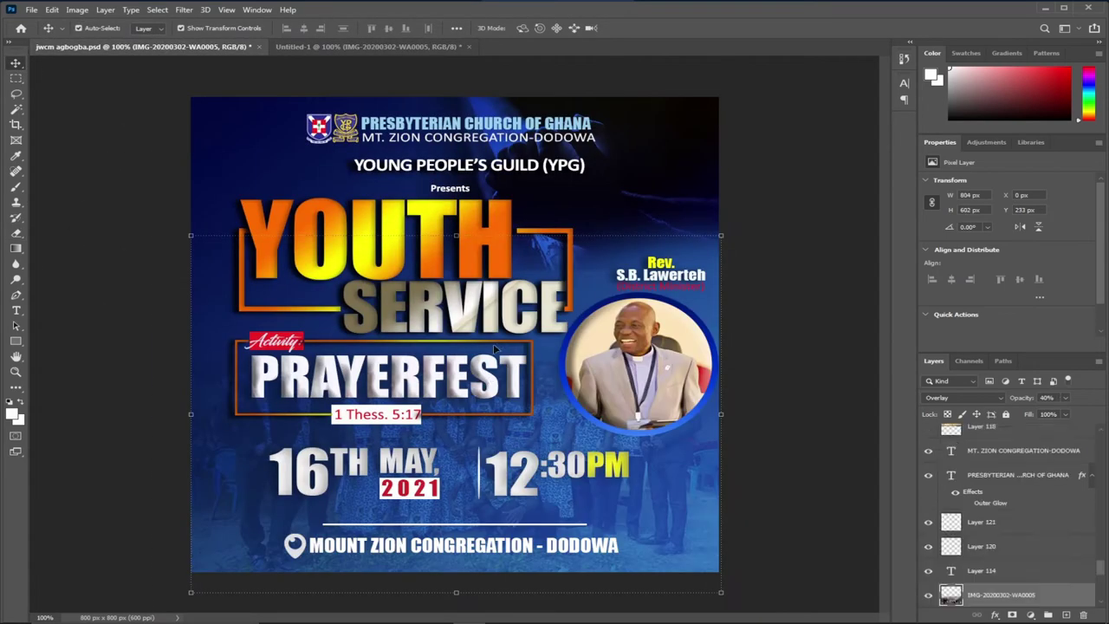
pyautogui.click(388, 45)
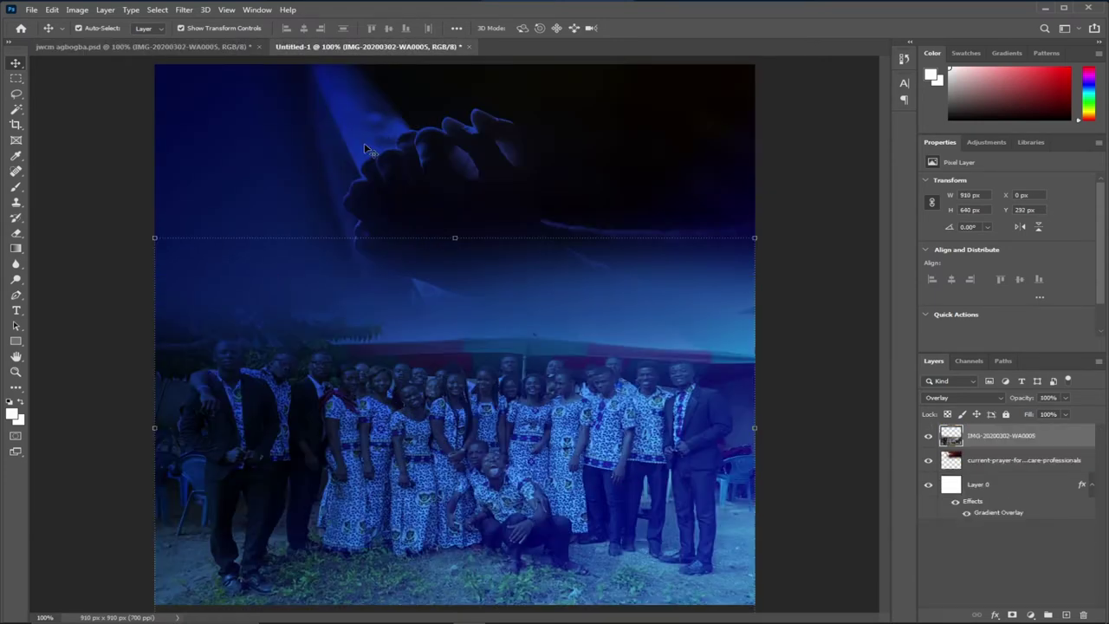
pyautogui.click(115, 208)
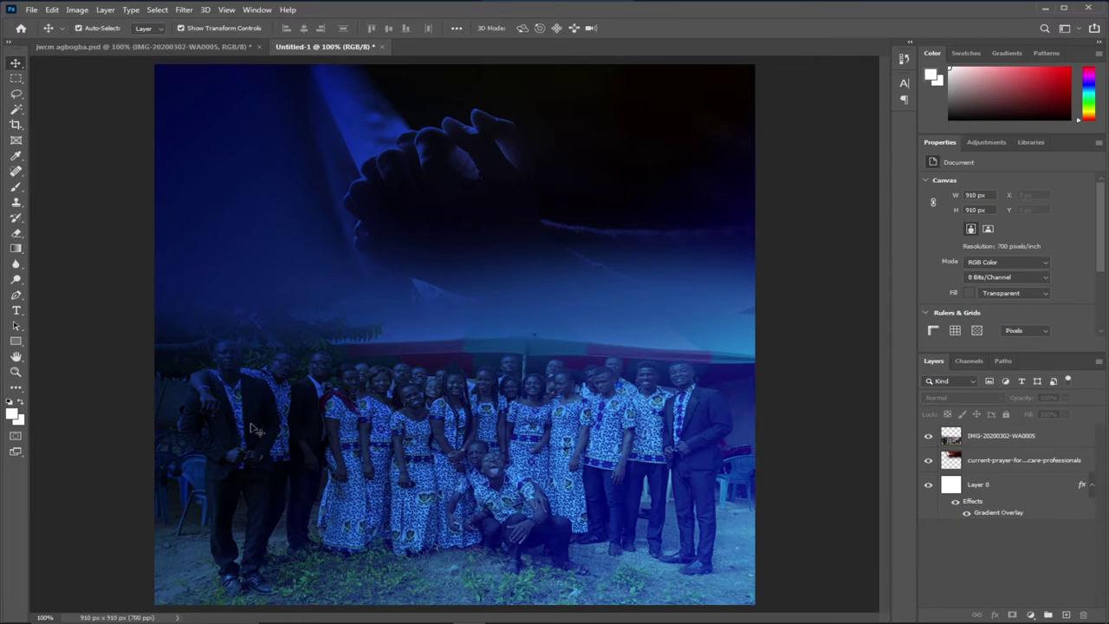
pyautogui.click(227, 48)
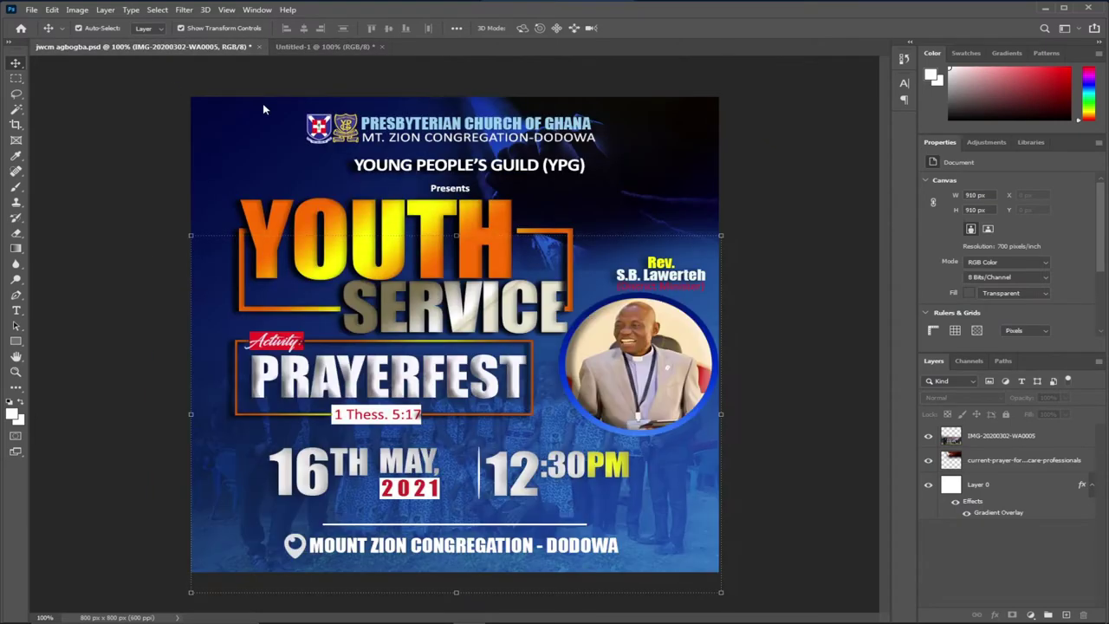
pyautogui.click(314, 49)
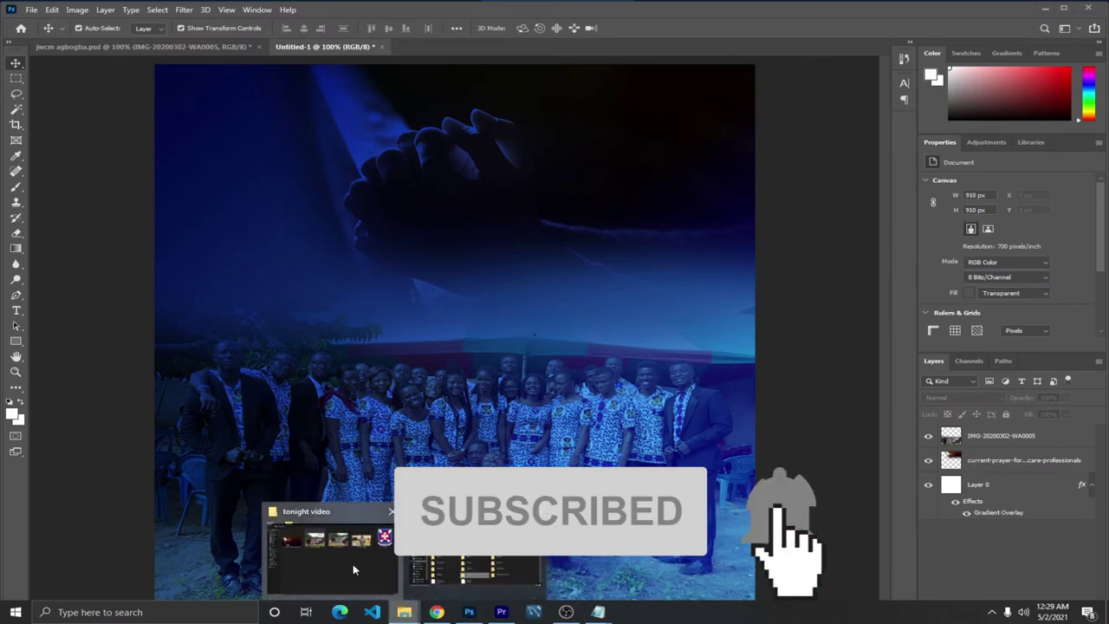
# Place the presby logo scaled down near the canvas's upper edge and copy the flyer's gold crest beside it at X 294 px, Y 42 px
pyautogui.click(407, 614)
pyautogui.moveTo(979, 130); pyautogui.dragTo(359, 117)
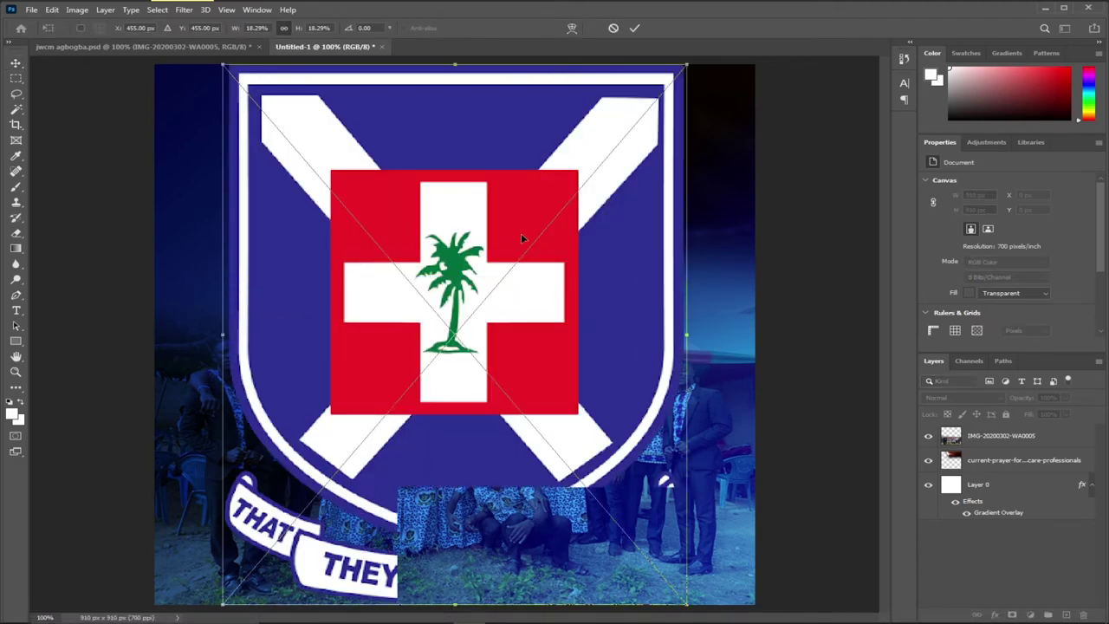
pyautogui.moveTo(686, 606); pyautogui.dragTo(328, 103)
pyautogui.press('Return')
pyautogui.click(195, 45)
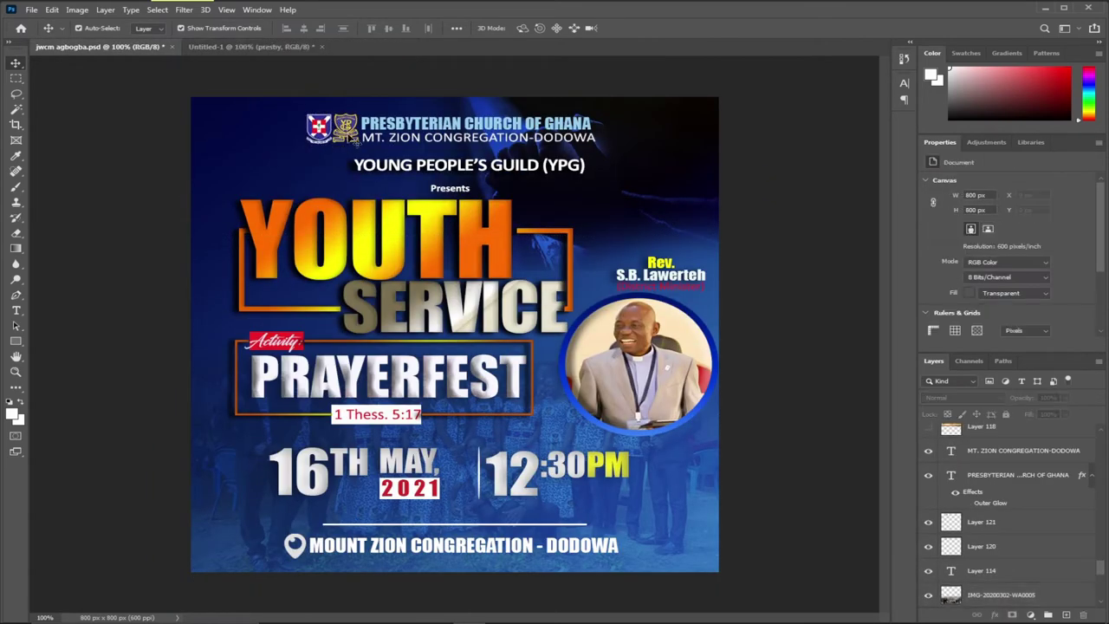
pyautogui.moveTo(345, 130); pyautogui.dragTo(364, 108)
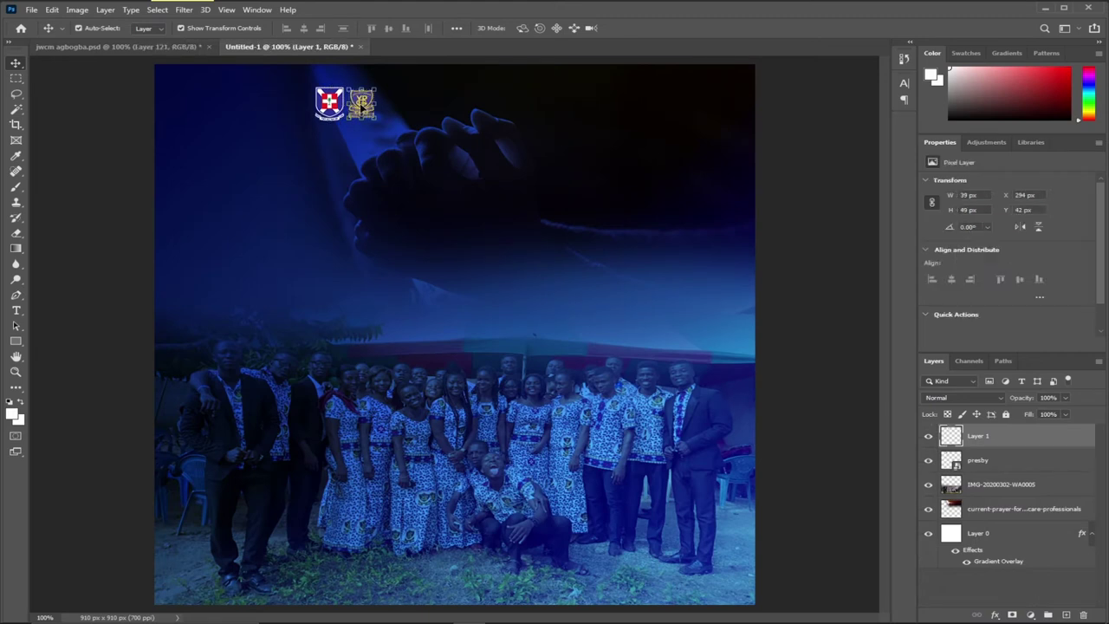
# Scale the presby logo to about 36 × 47 px and nudge it right, closer to the gold crest
pyautogui.click(329, 104)
pyautogui.hotkey('ctrl', 't')
pyautogui.moveTo(343, 87)
pyautogui.mouseDown()
pyautogui.moveTo(339, 114)
pyautogui.moveTo(337, 98)
pyautogui.mouseUp()
pyautogui.press('Return')
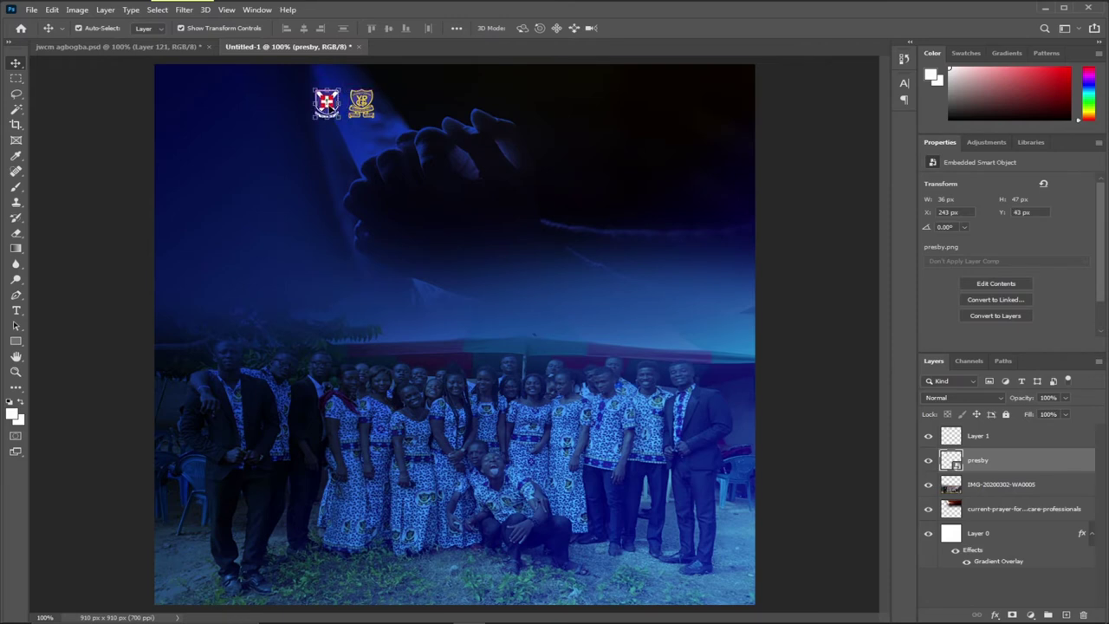
pyautogui.click(131, 123)
pyautogui.click(338, 109)
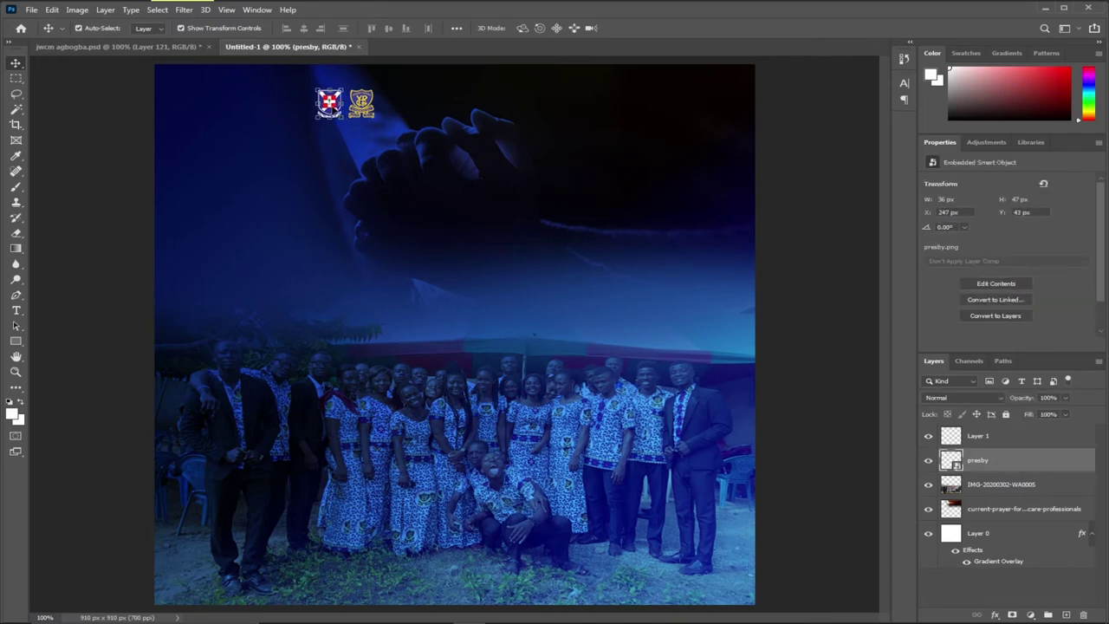
pyautogui.press('Right')
pyautogui.press('Right')
pyautogui.press('Right')
pyautogui.press('Right')
pyautogui.press('Right')
pyautogui.click(127, 82)
# After checking the flyer's heading layer, add the text PRESBYTERIAN CHURCH OF GHANA in light-blue Impact, 5.35 pt, below the logos in Untitled-1
pyautogui.hotkey('ctrl', 'Tab')
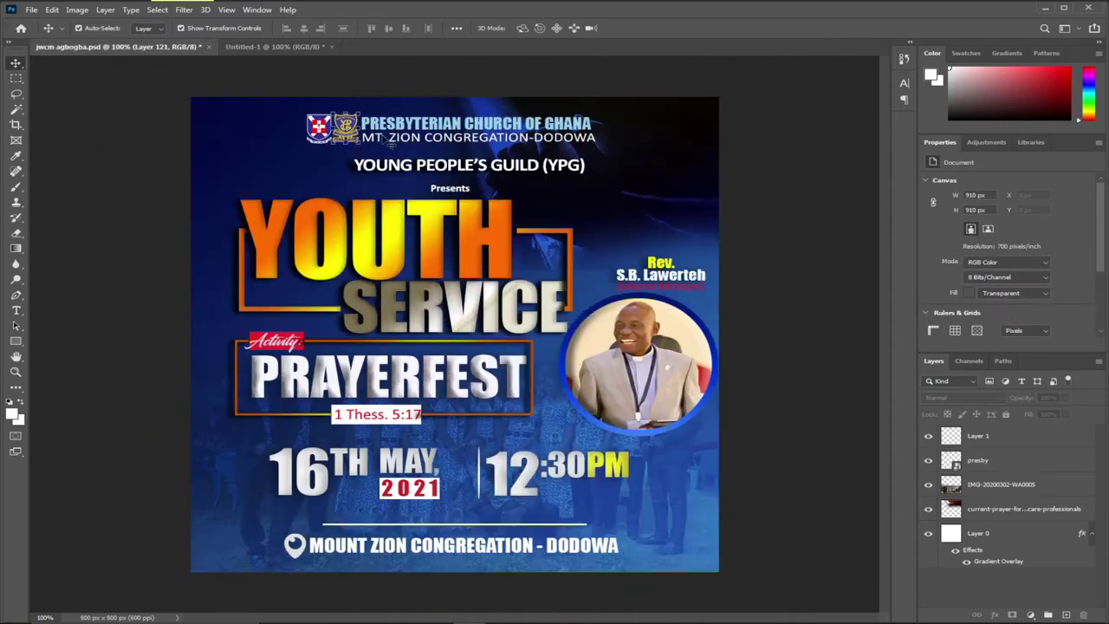
pyautogui.click(425, 126)
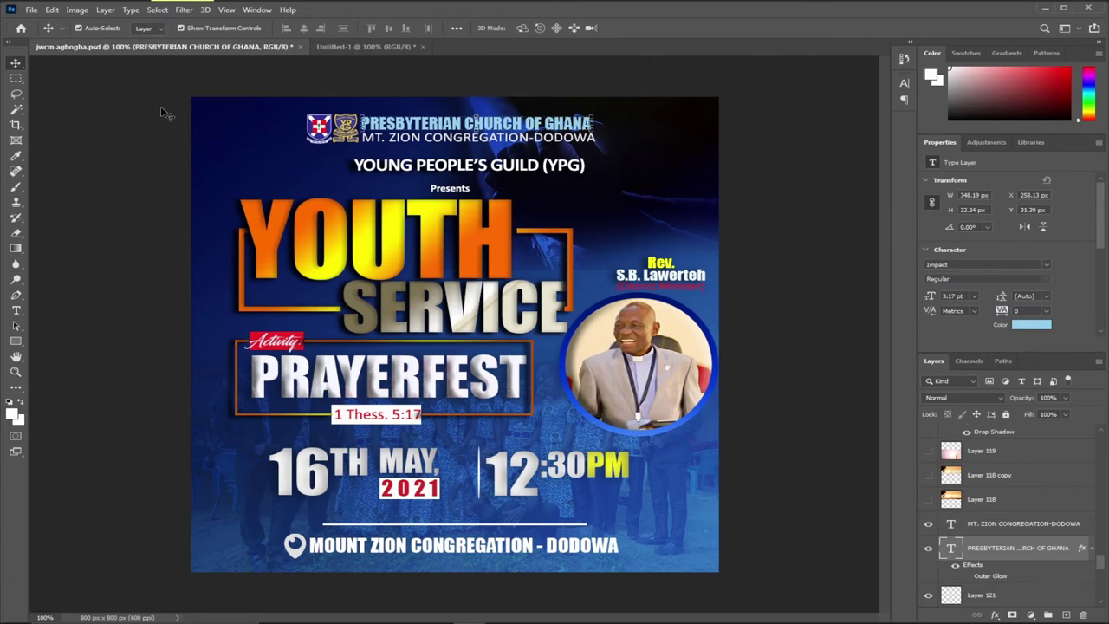
pyautogui.click(355, 49)
pyautogui.click(16, 312)
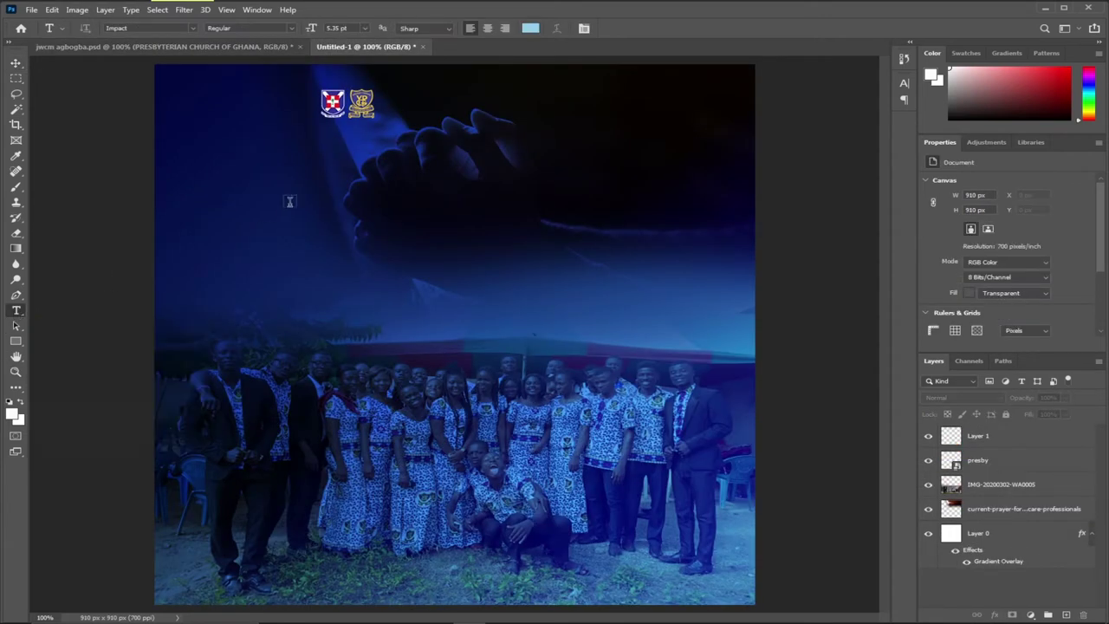
pyautogui.click(391, 168)
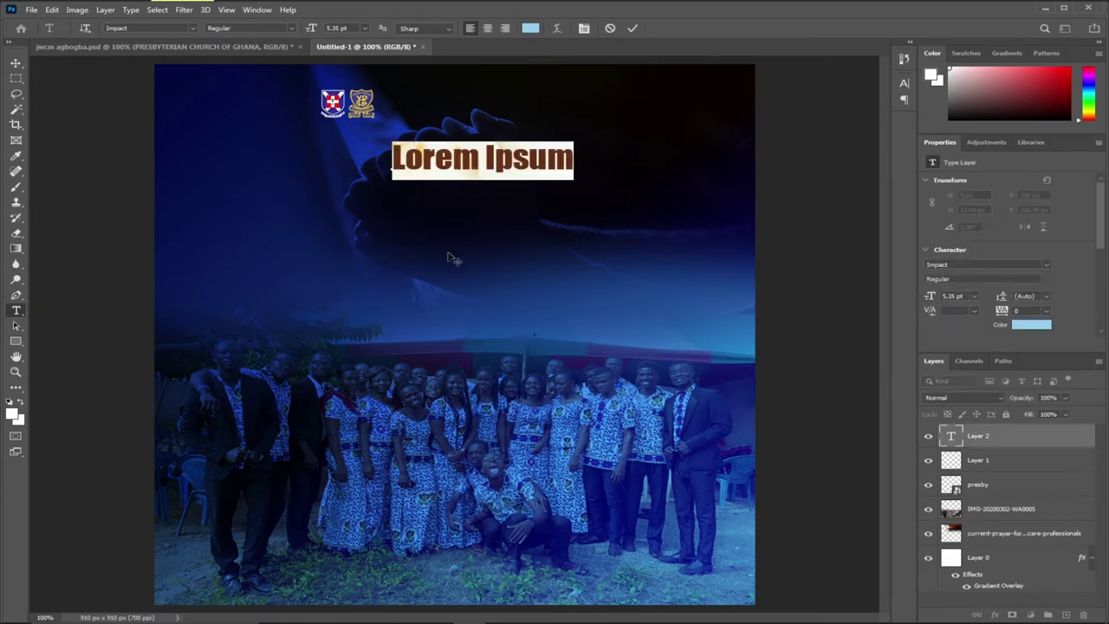
pyautogui.write('PRE')
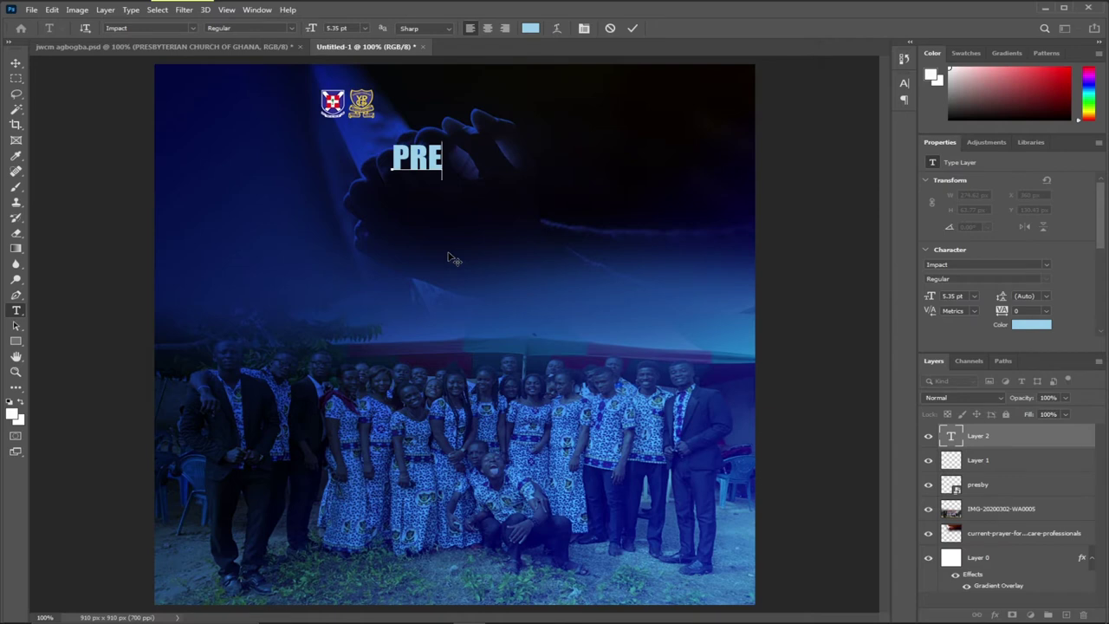
pyautogui.write('SBYTERIA')
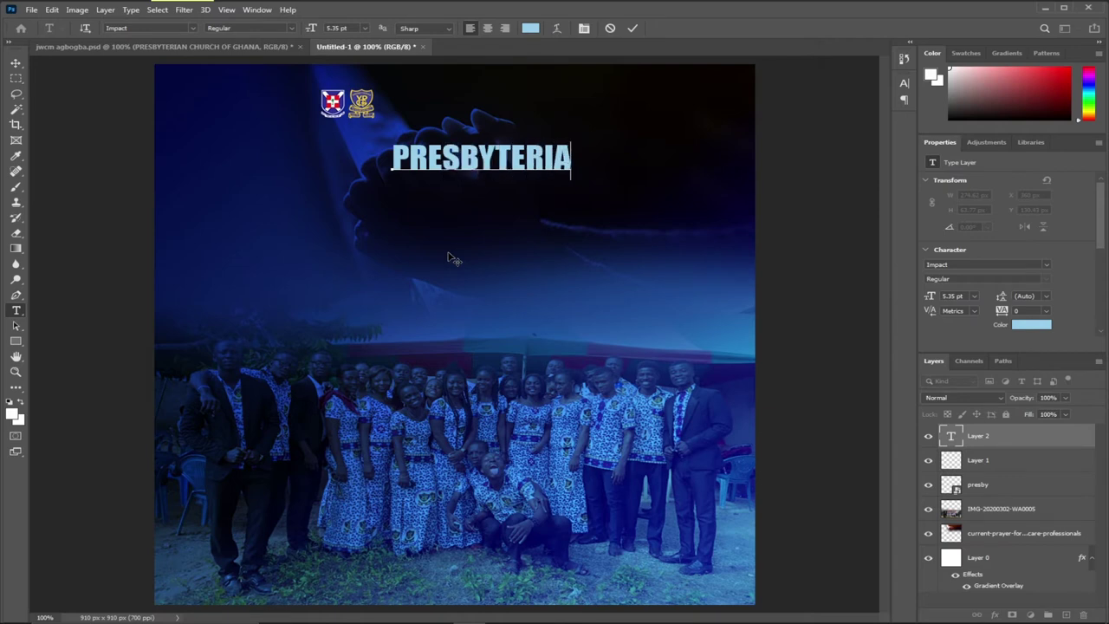
pyautogui.write('N CHURCH ')
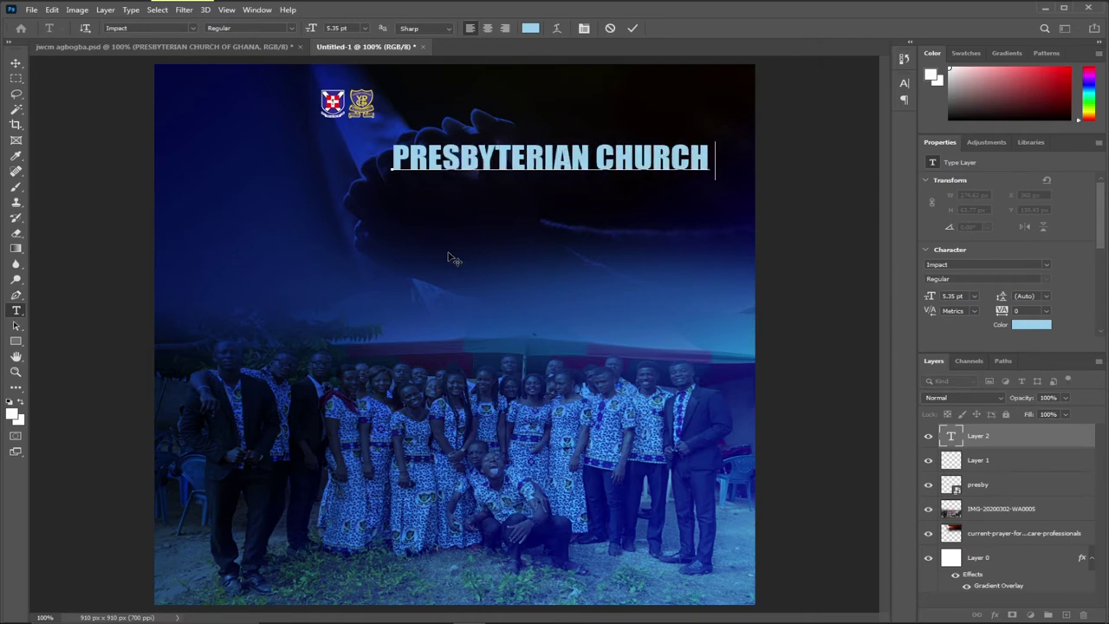
pyautogui.write('OF GHANA')
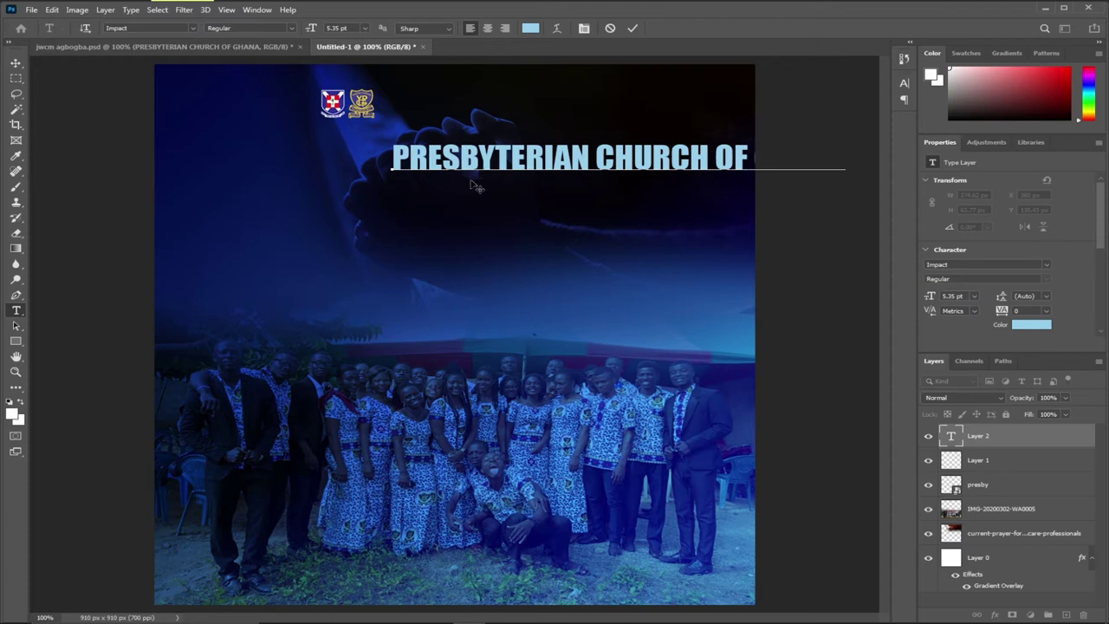
# Move the church heading beside the gold crest and scale it down to 2.83 pt, about 363 px wide, at X 333 px, Y 42 px
pyautogui.click(16, 63)
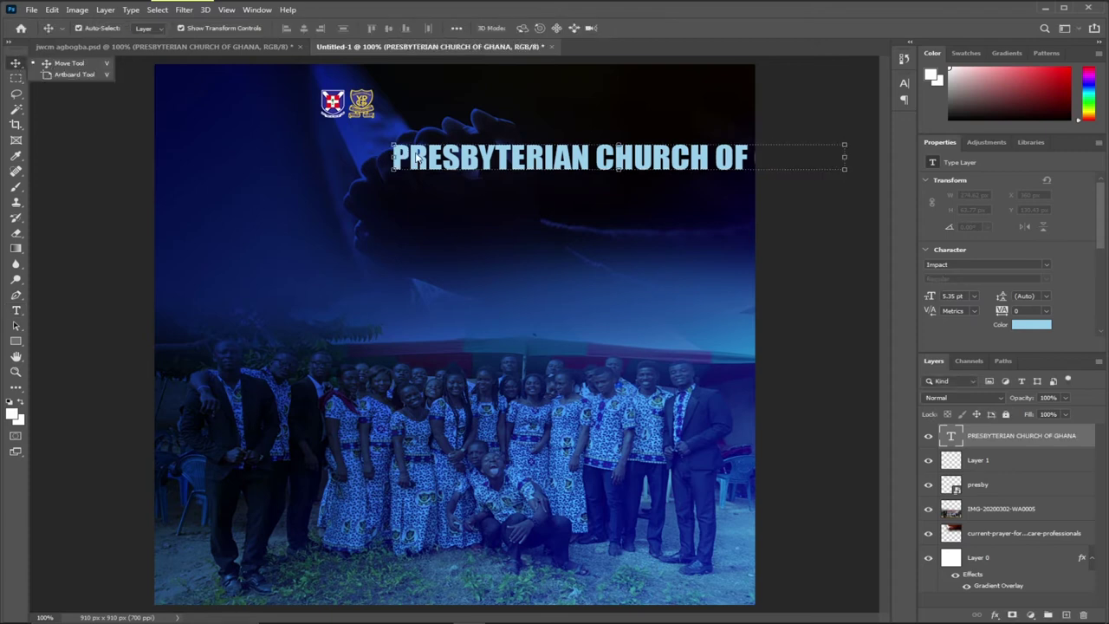
pyautogui.moveTo(436, 151); pyautogui.dragTo(418, 94)
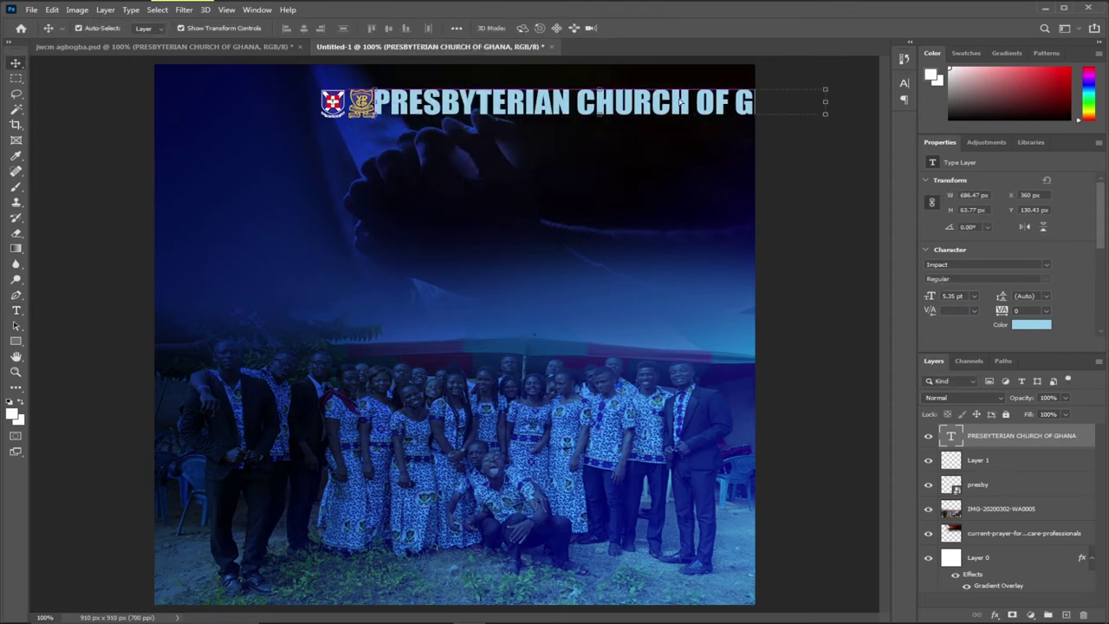
pyautogui.moveTo(825, 114); pyautogui.dragTo(444, 126)
pyautogui.moveTo(245, 98); pyautogui.dragTo(444, 113)
pyautogui.moveTo(191, 105); pyautogui.dragTo(432, 105)
pyautogui.press('Return')
pyautogui.hotkey('ctrl', 't')
pyautogui.moveTo(643, 102); pyautogui.dragTo(617, 104)
pyautogui.press('Return')
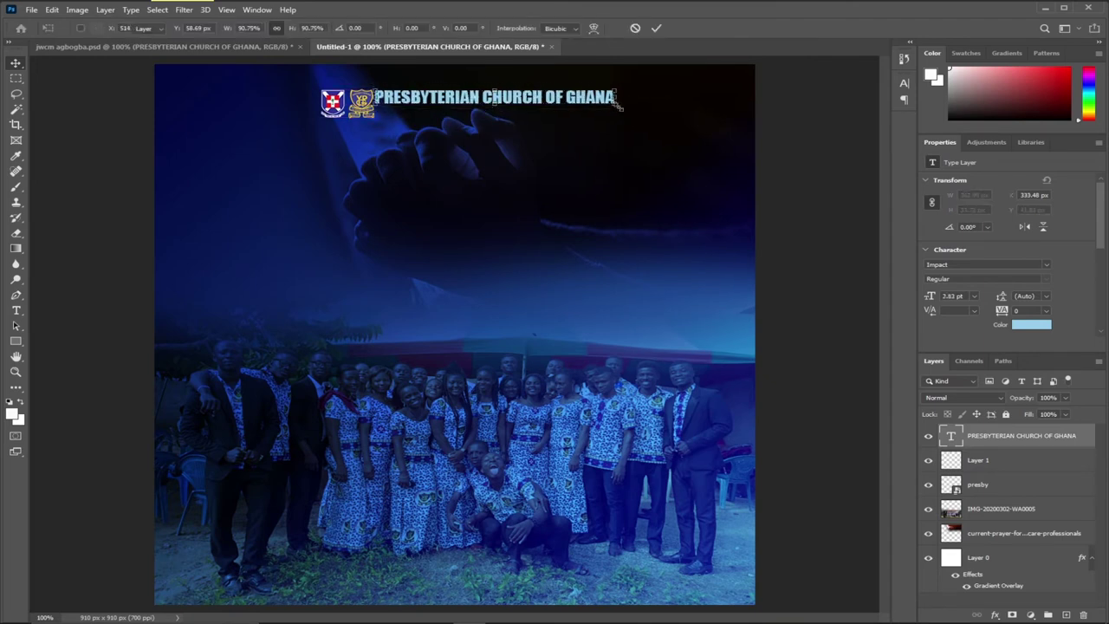
# Copy the flyer's MT. ZION CONGREGATION-DODOWA line into Untitled-1 and position it under the church heading at about X 338 px, Y 66 px
pyautogui.click(163, 45)
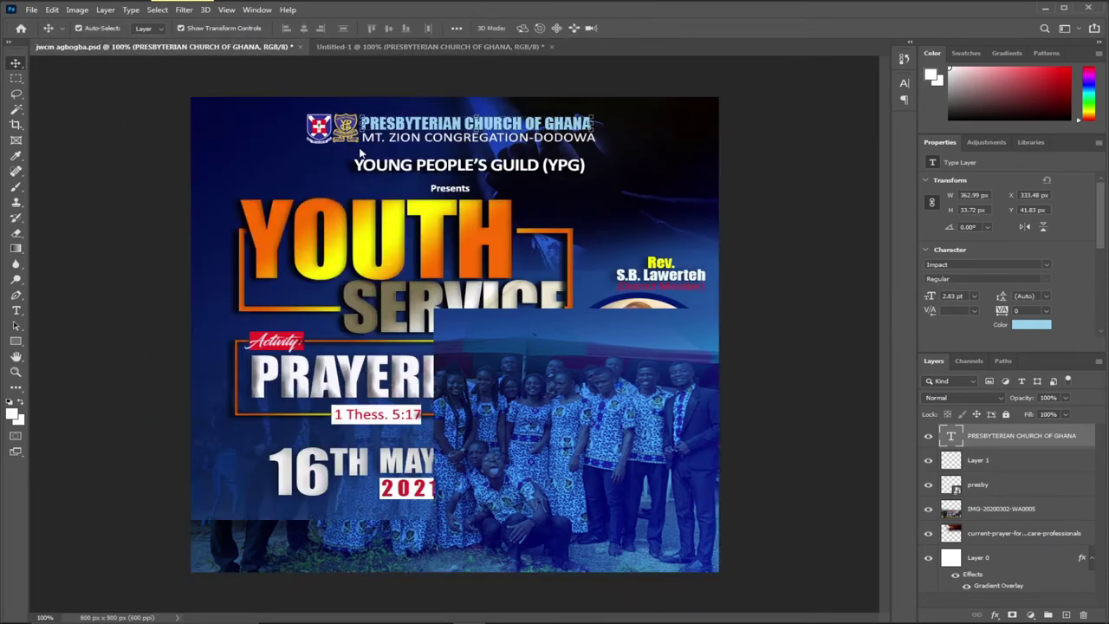
pyautogui.click(16, 217)
pyautogui.click(16, 62)
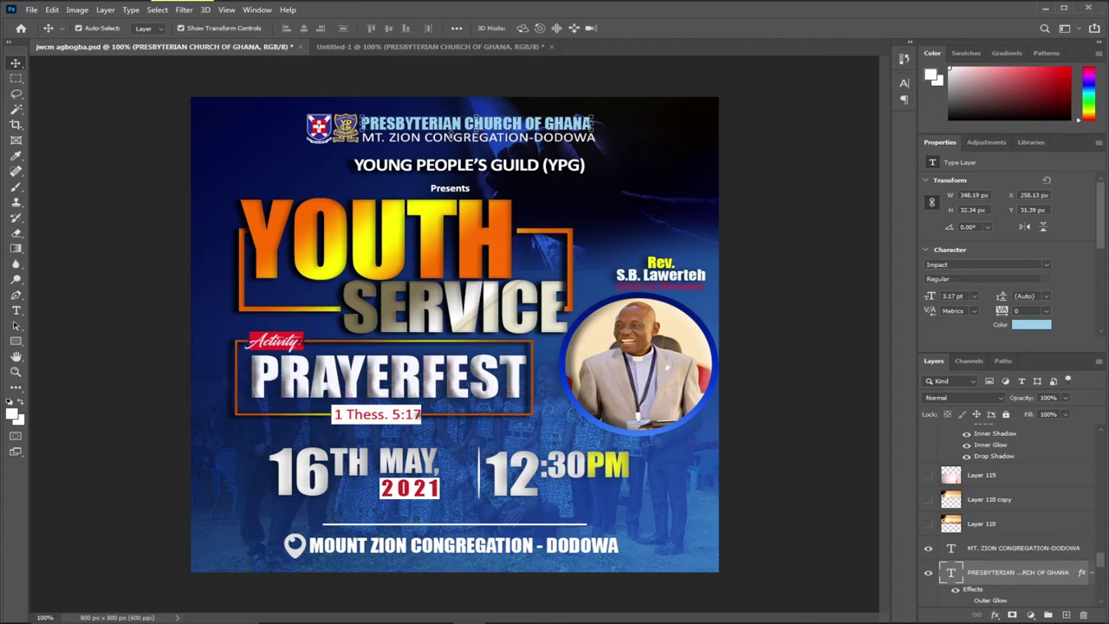
pyautogui.click(222, 192)
pyautogui.click(182, 191)
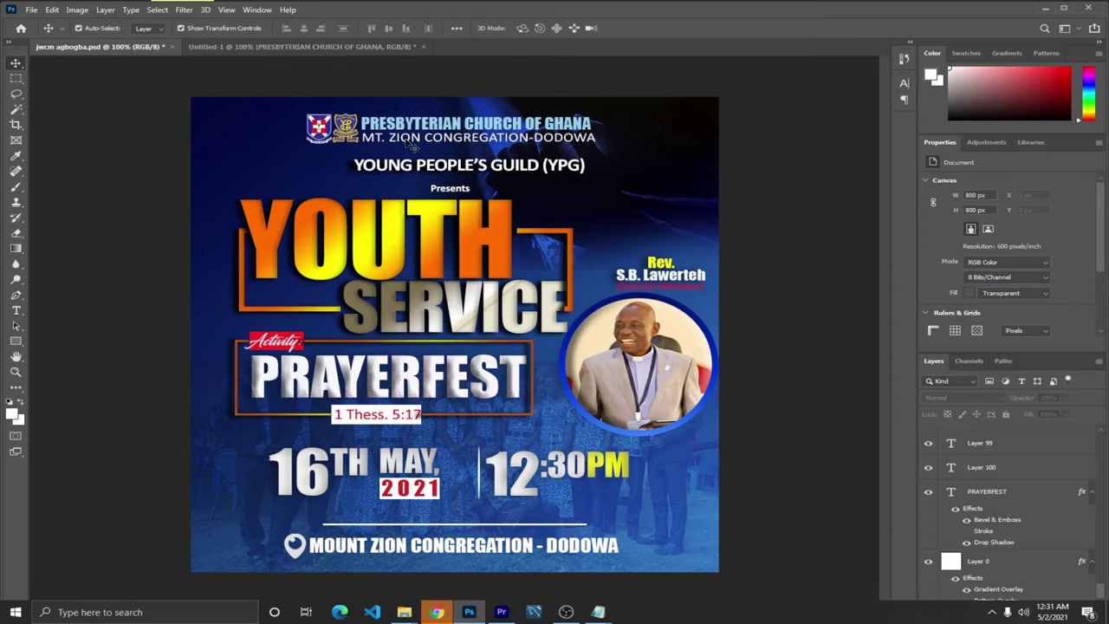
pyautogui.click(414, 143)
pyautogui.moveTo(414, 143); pyautogui.dragTo(433, 128)
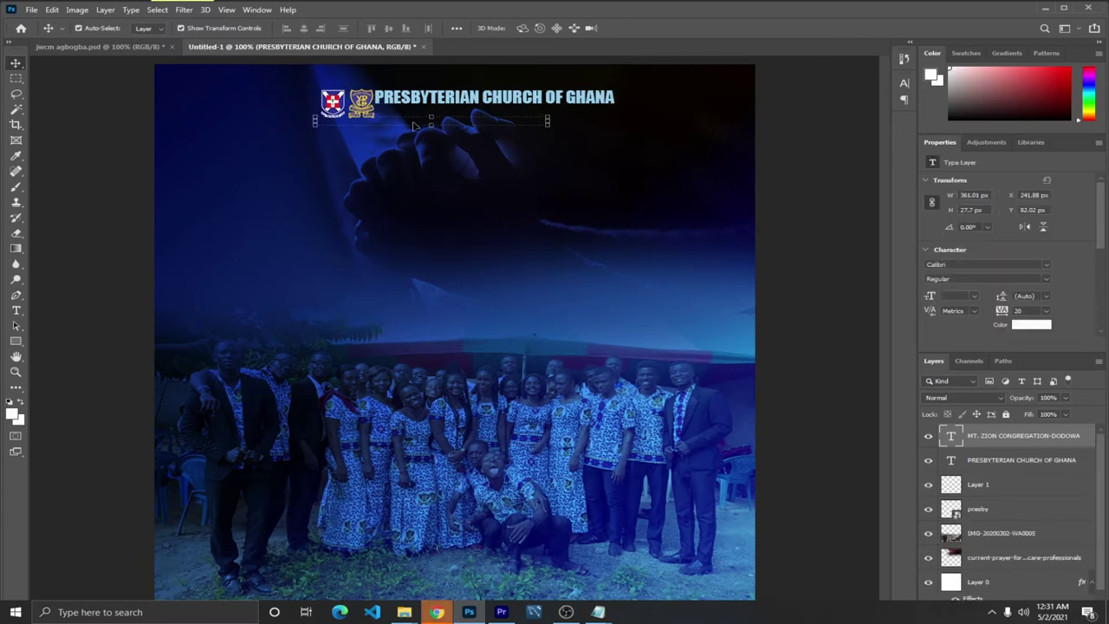
pyautogui.moveTo(402, 124); pyautogui.dragTo(473, 118)
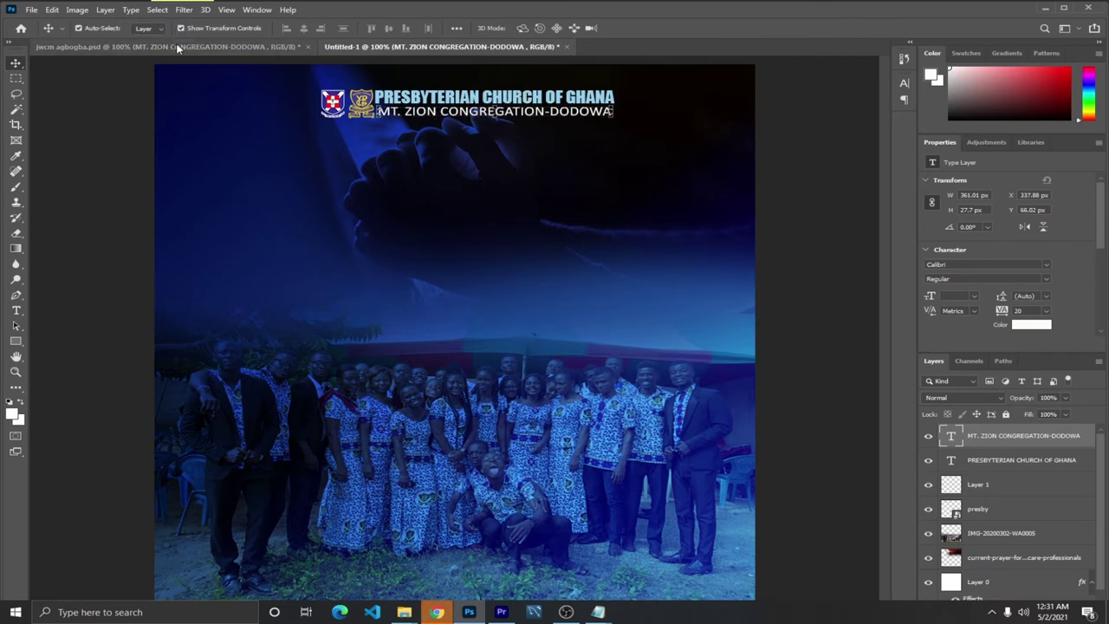
# Copy the flyer's YOUNG PEOPLE'S GUILD (YPG) text into Untitled-1, centred below the congregation line at about X 313 px, Y 113 px
pyautogui.hotkey('ctrl', 'Tab')
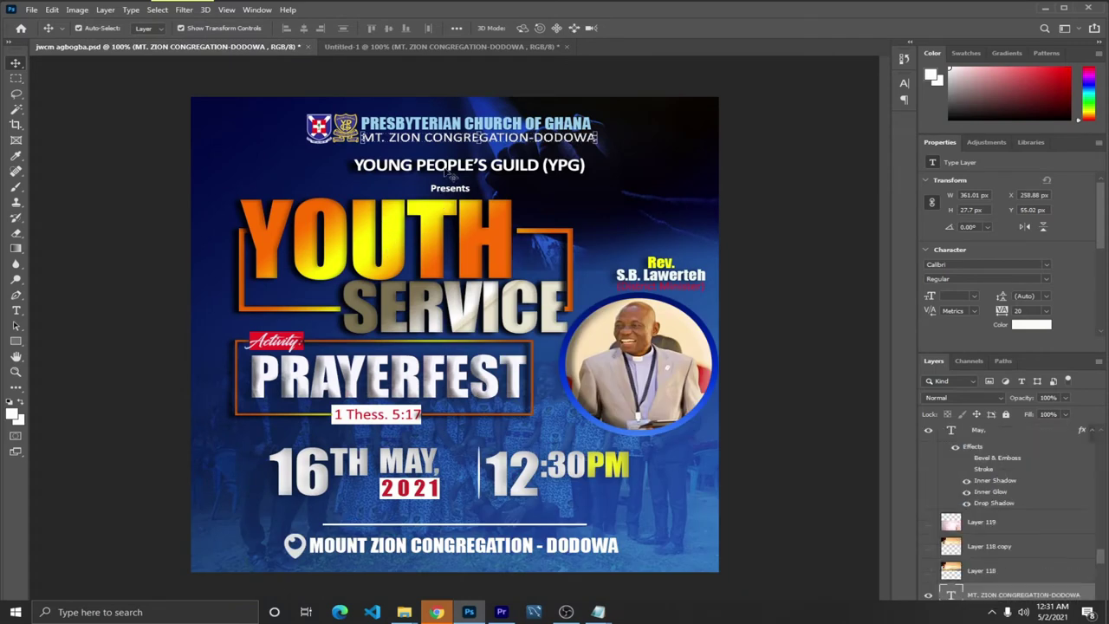
pyautogui.click(451, 170)
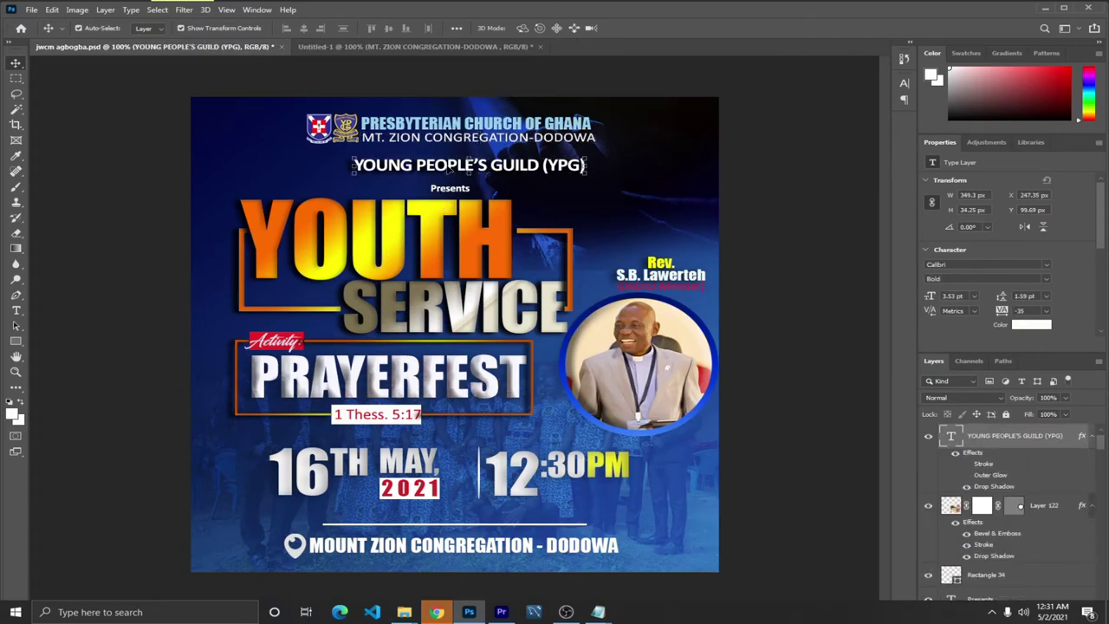
pyautogui.moveTo(449, 169); pyautogui.dragTo(447, 142)
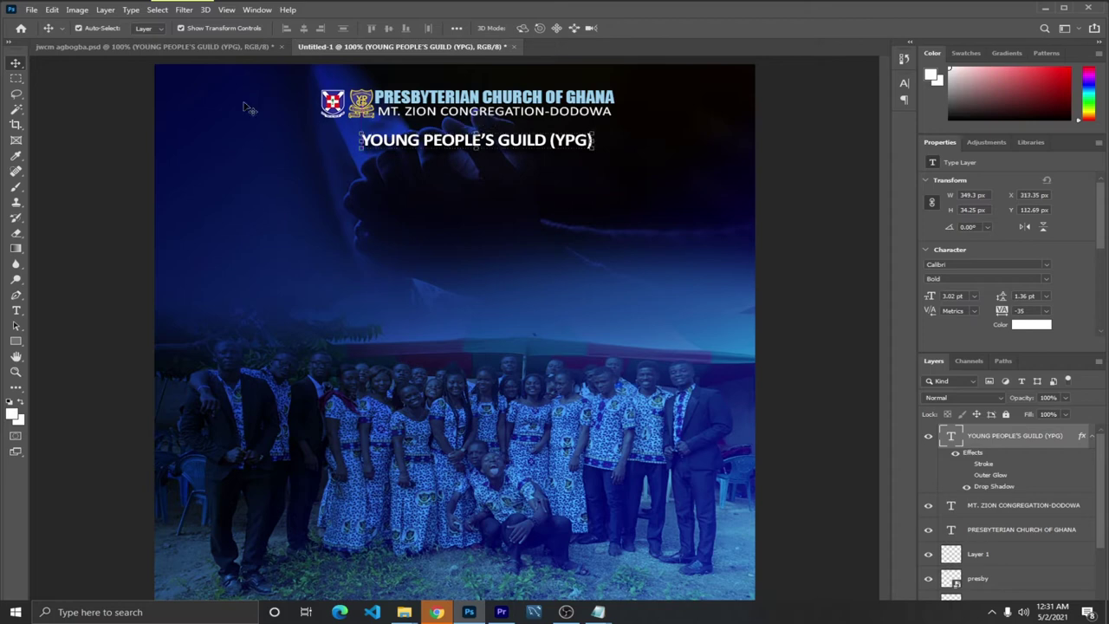
# Place IMG-20200321-WA0000 from the tonight video folder into Untitled-1, with its upper-left corner at about X 178 px, Y 213 px
pyautogui.hotkey('ctrl', 'Tab')
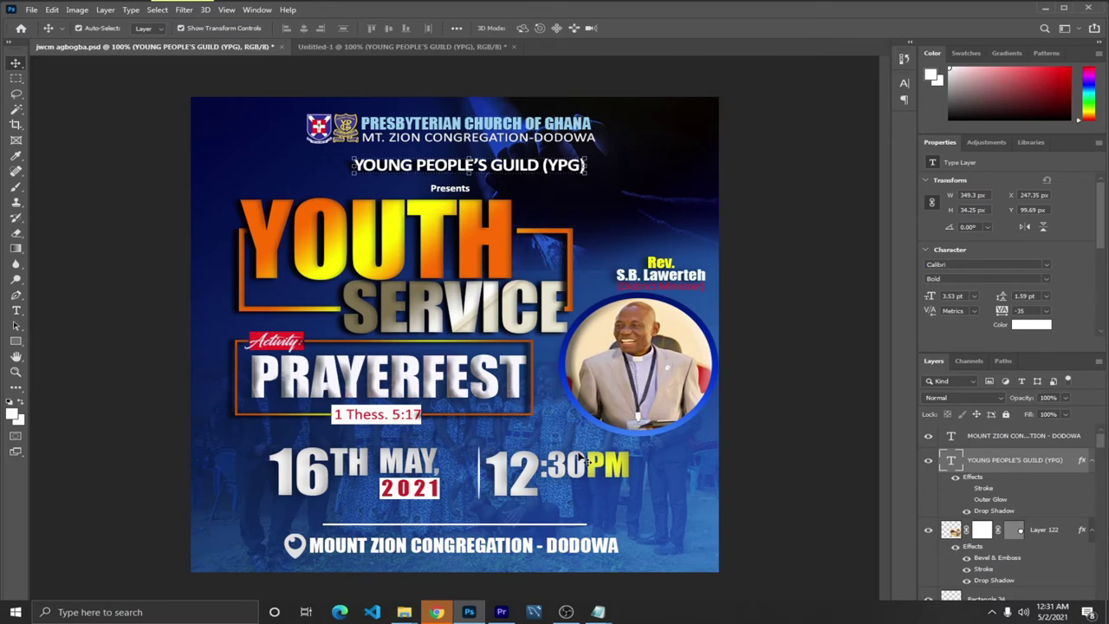
pyautogui.moveTo(407, 613)
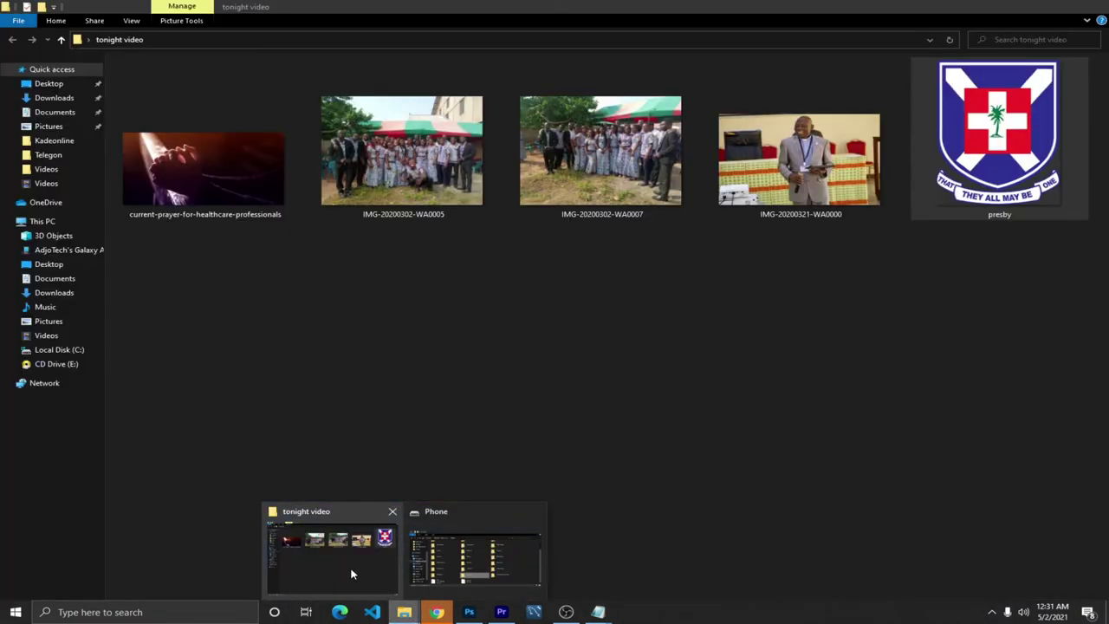
pyautogui.click(351, 572)
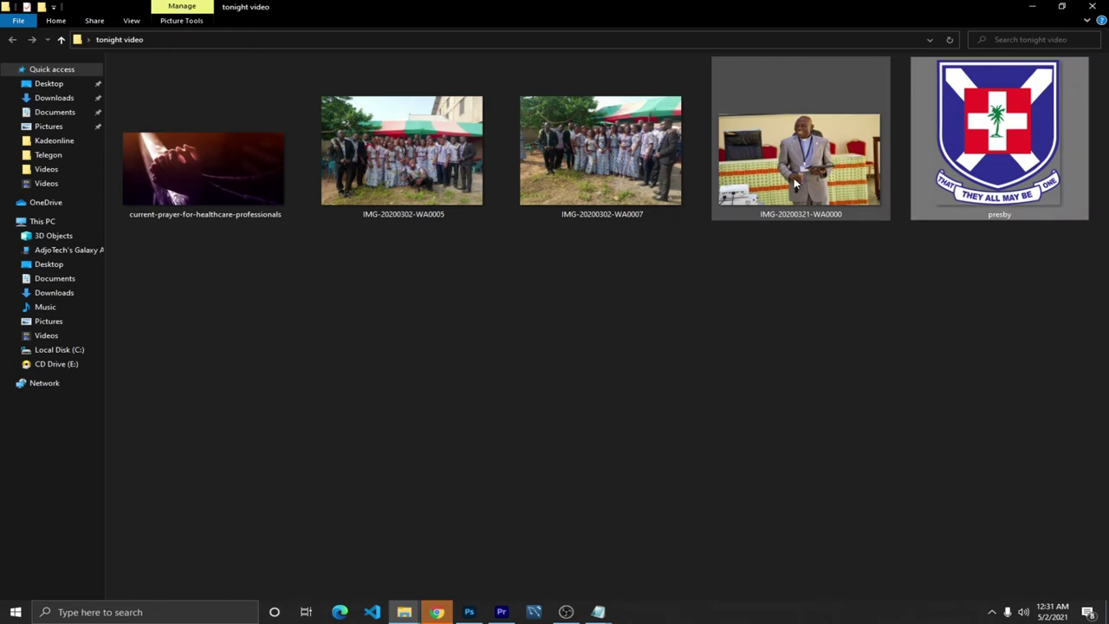
pyautogui.moveTo(796, 184); pyautogui.dragTo(602, 312)
pyautogui.moveTo(537, 343); pyautogui.dragTo(598, 351)
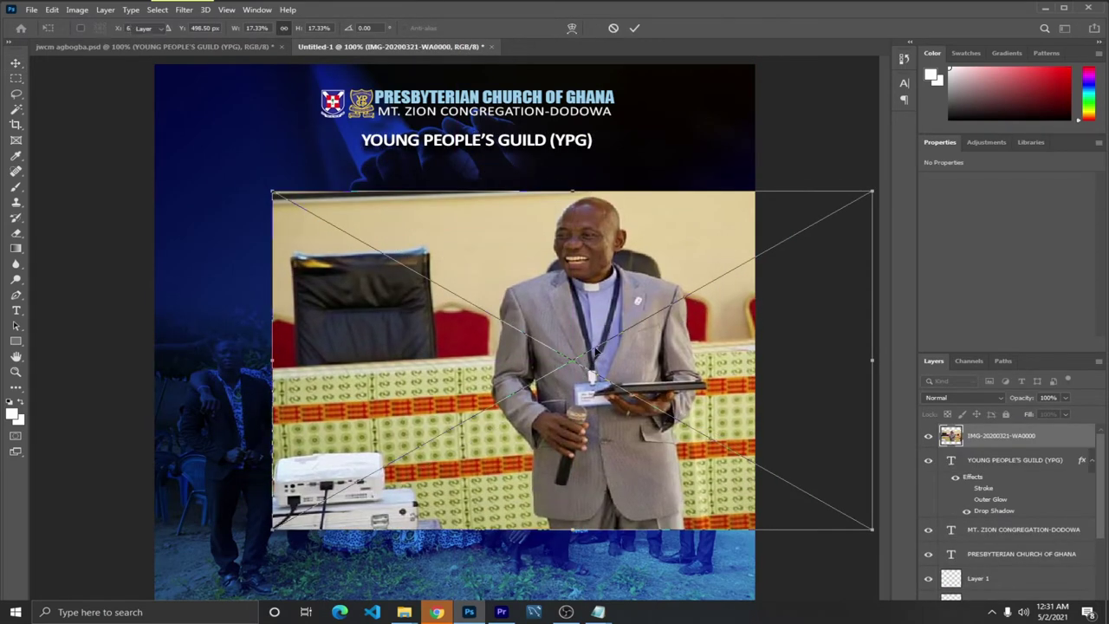
pyautogui.press('Return')
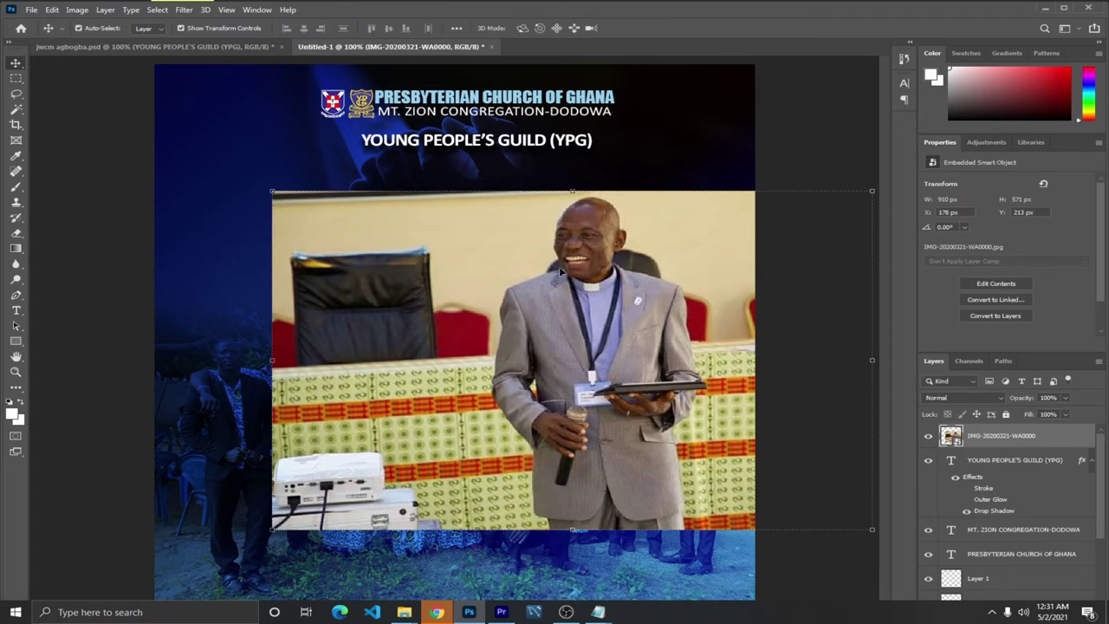
# With the Ellipse tool in Path mode, draw a circle about 268 px wide around the minister's head and shoulders
pyautogui.click(16, 342)
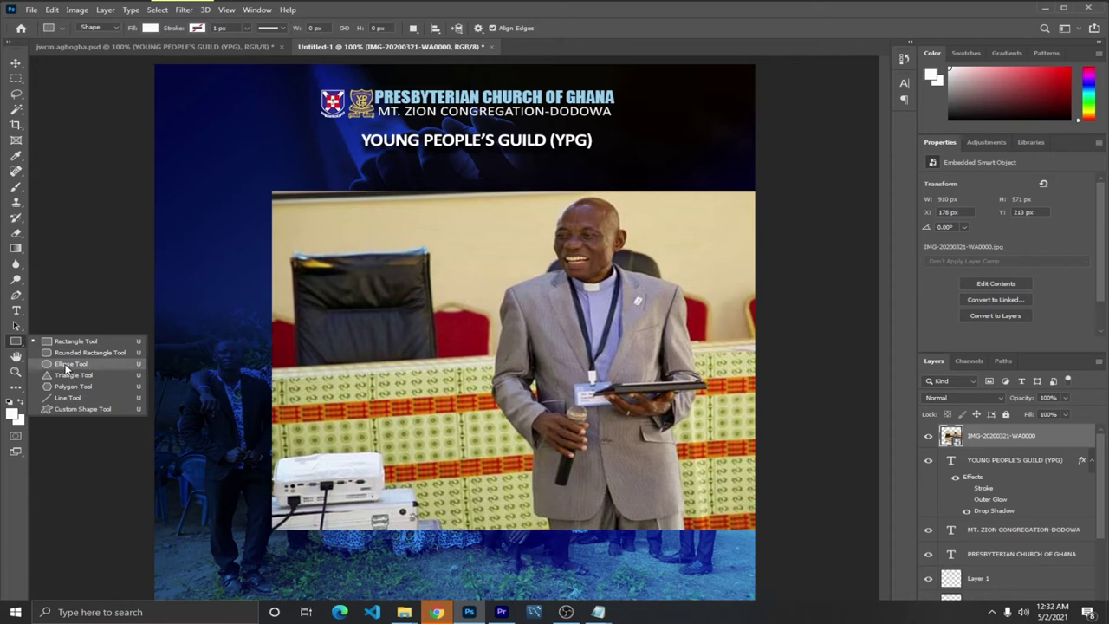
pyautogui.click(70, 364)
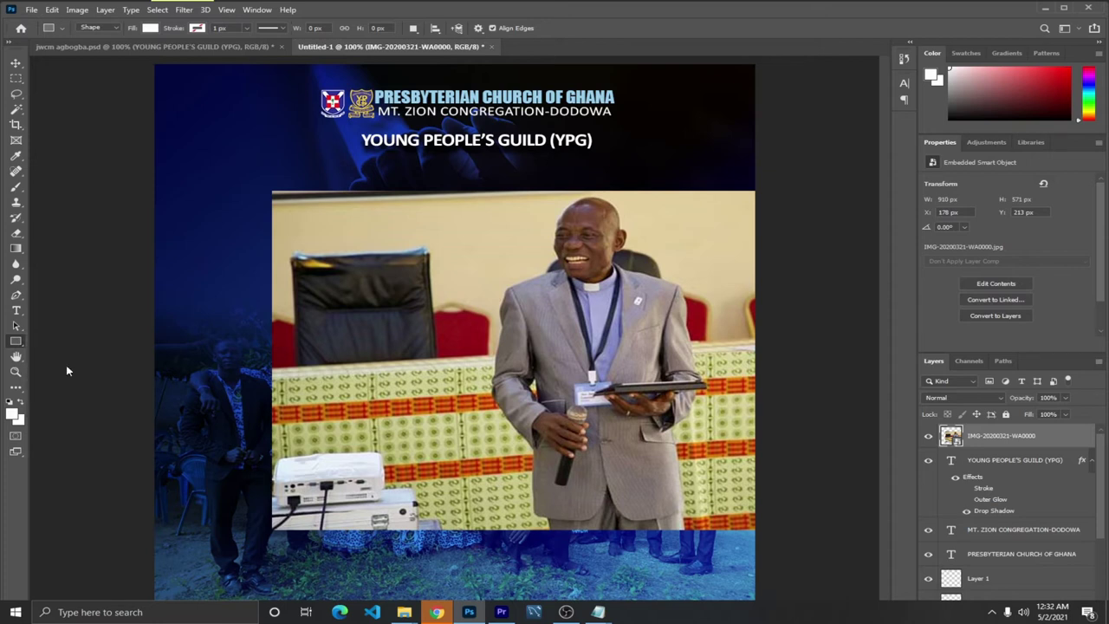
pyautogui.click(98, 29)
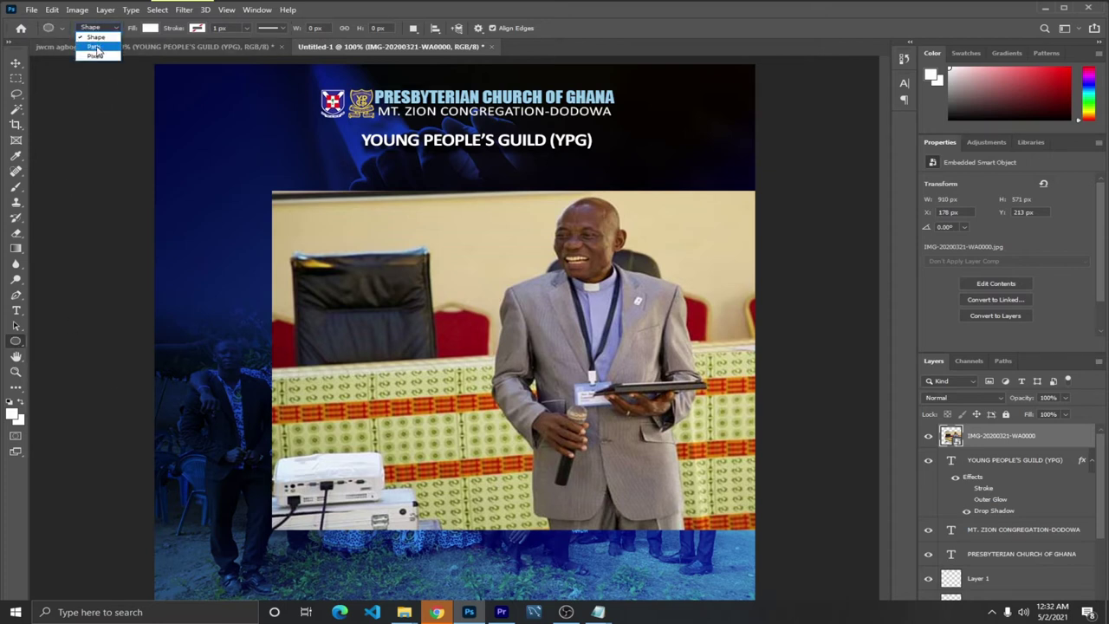
pyautogui.click(96, 47)
pyautogui.moveTo(476, 202); pyautogui.dragTo(719, 403)
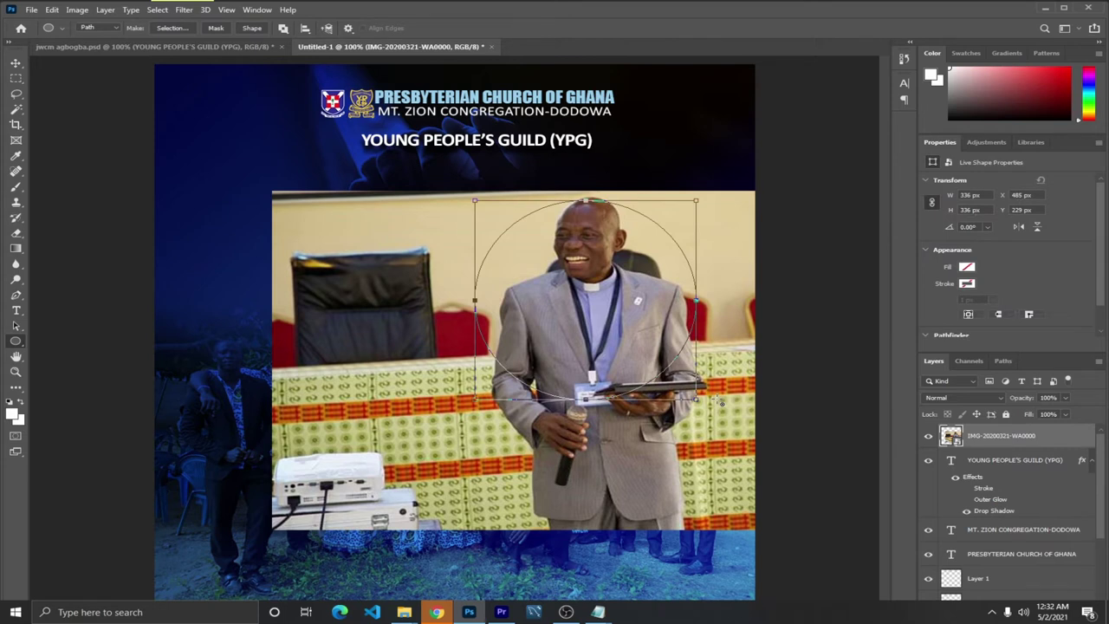
pyautogui.press('Escape')
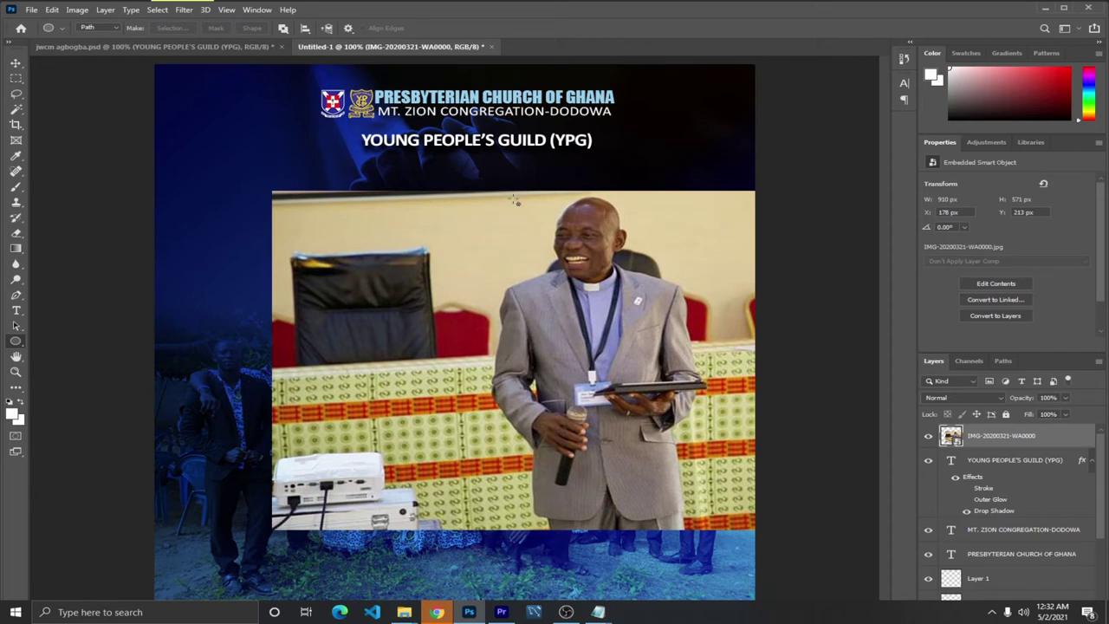
pyautogui.moveTo(503, 201); pyautogui.dragTo(679, 359)
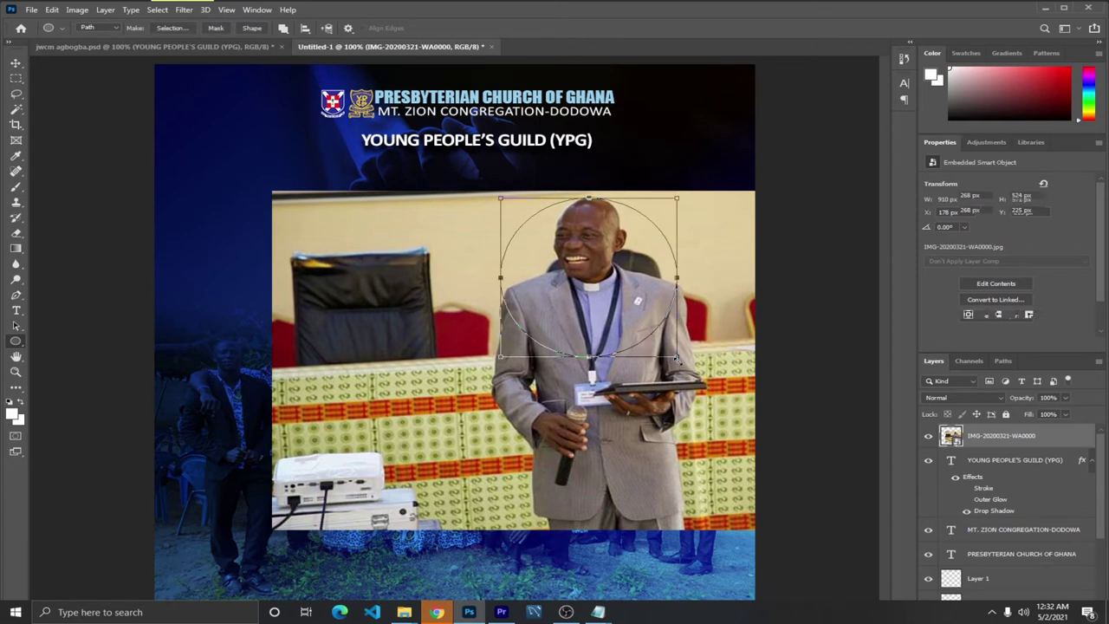
# Shift the photo slightly down within the circle, mask it to the circular path, and move the portrait to about X 597 px, Y 292 px
pyautogui.click(15, 63)
pyautogui.moveTo(584, 238); pyautogui.dragTo(585, 243)
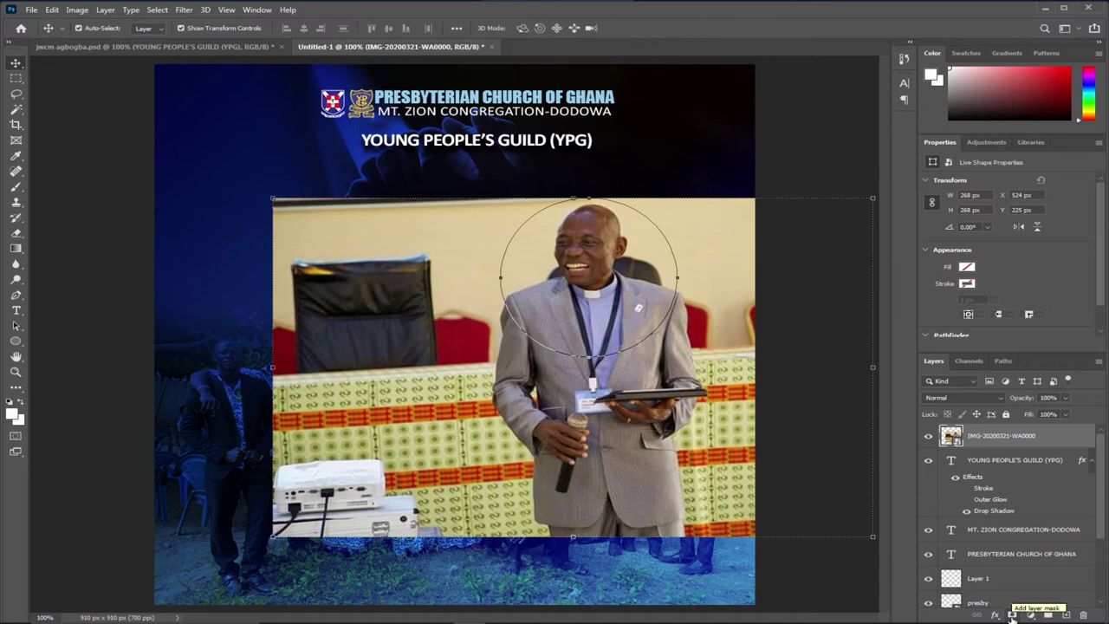
pyautogui.click(1011, 615)
pyautogui.click(1011, 615)
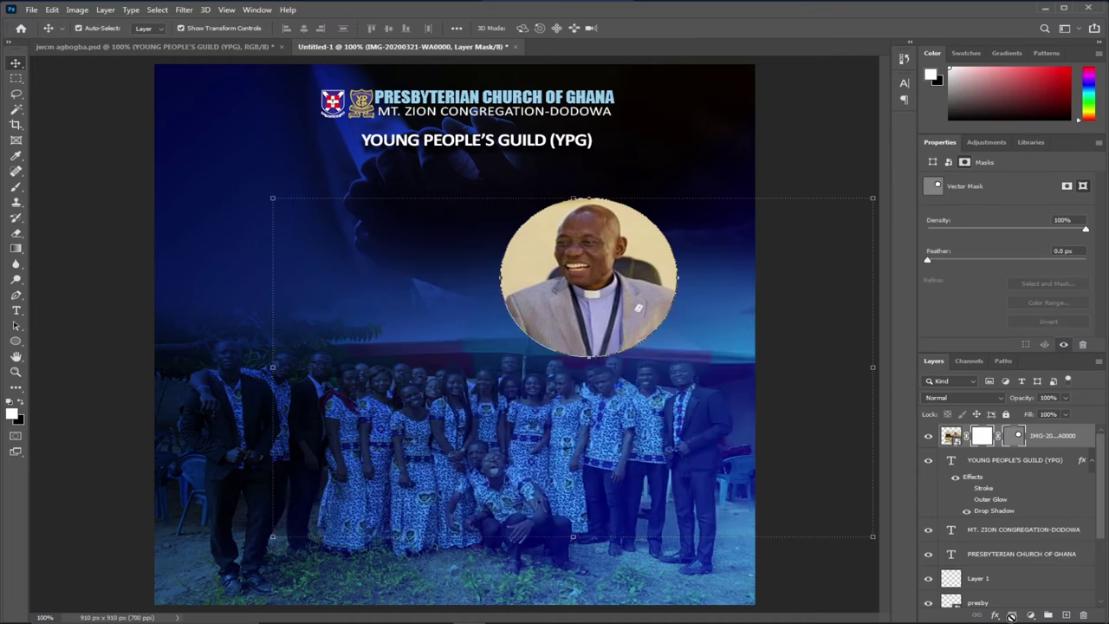
pyautogui.moveTo(596, 291); pyautogui.dragTo(643, 330)
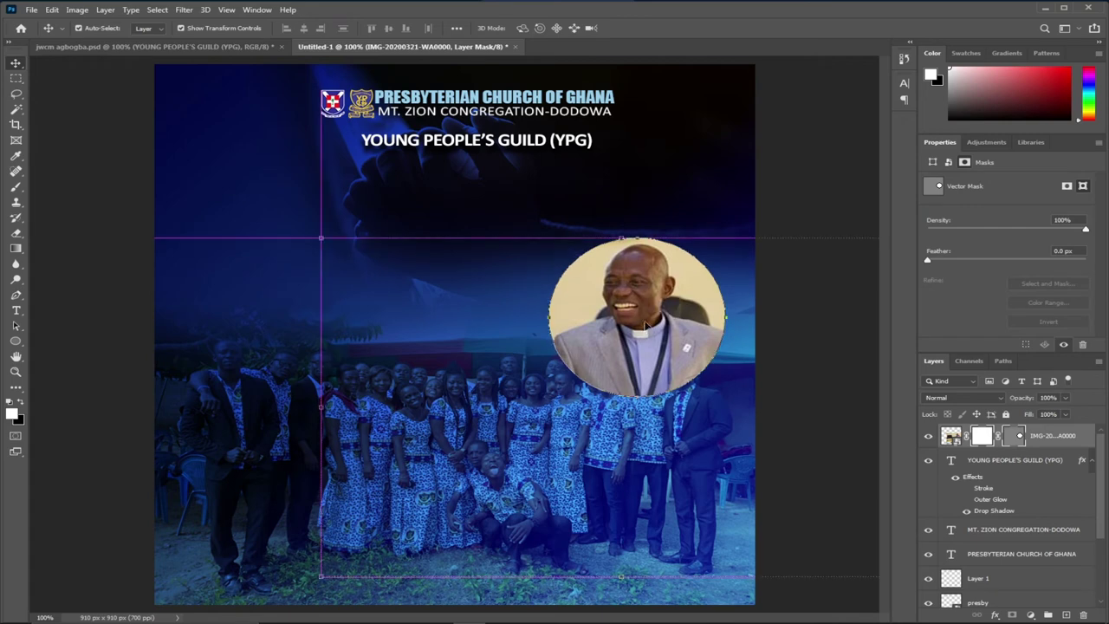
# After checking the flyer's portrait, add a Stroke layer style to the masked photo with Gradient fill type and a size of 9 px
pyautogui.click(186, 48)
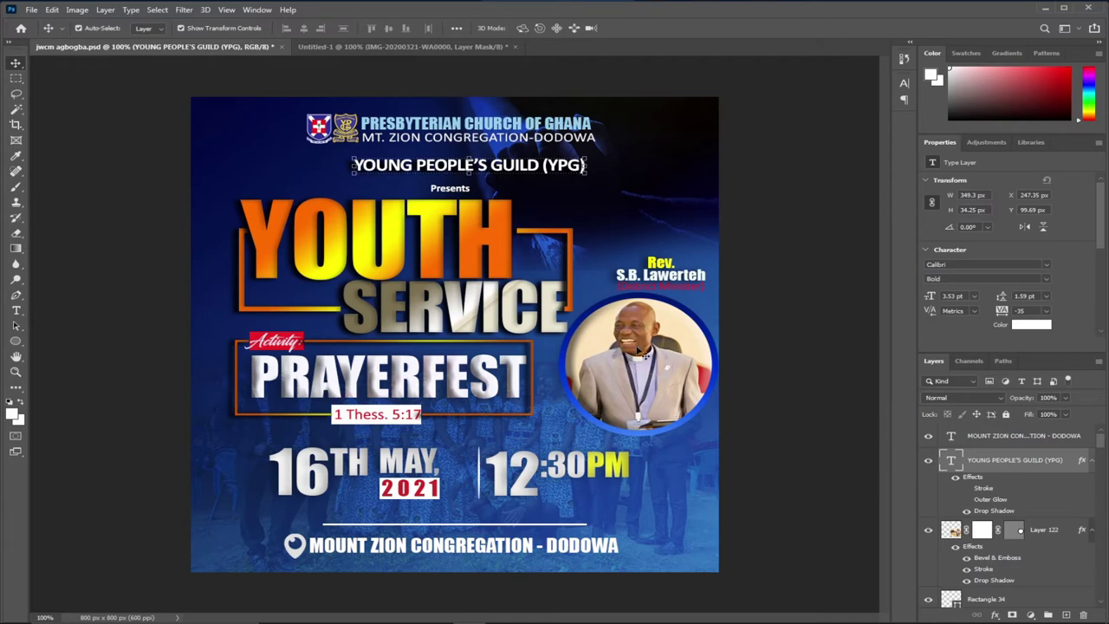
pyautogui.hotkey('ctrl', 'Tab')
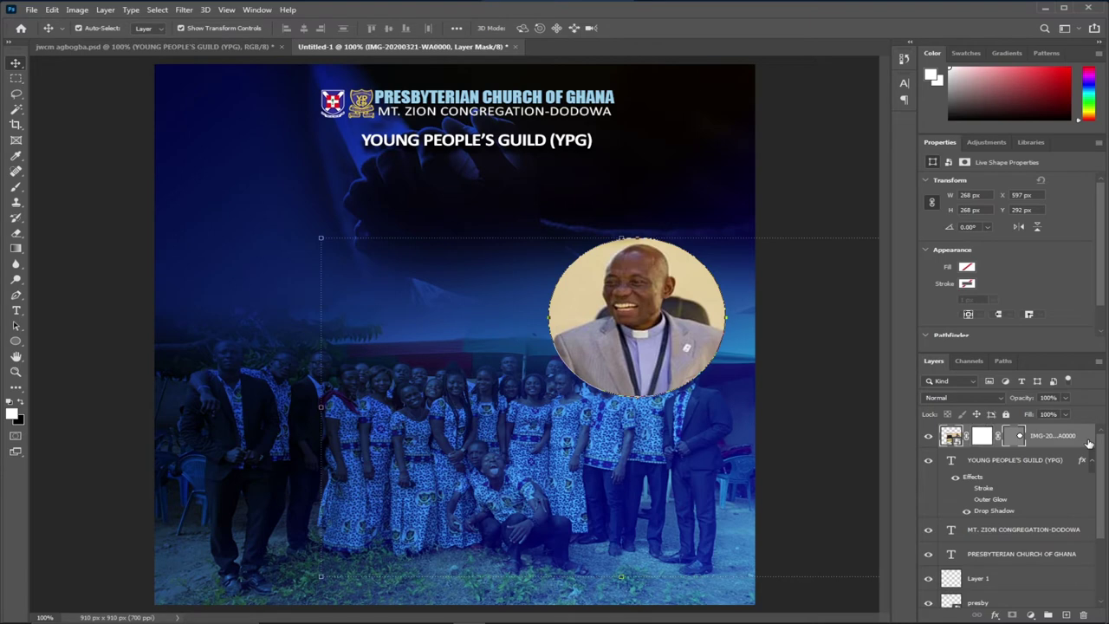
pyautogui.doubleClick(1089, 443)
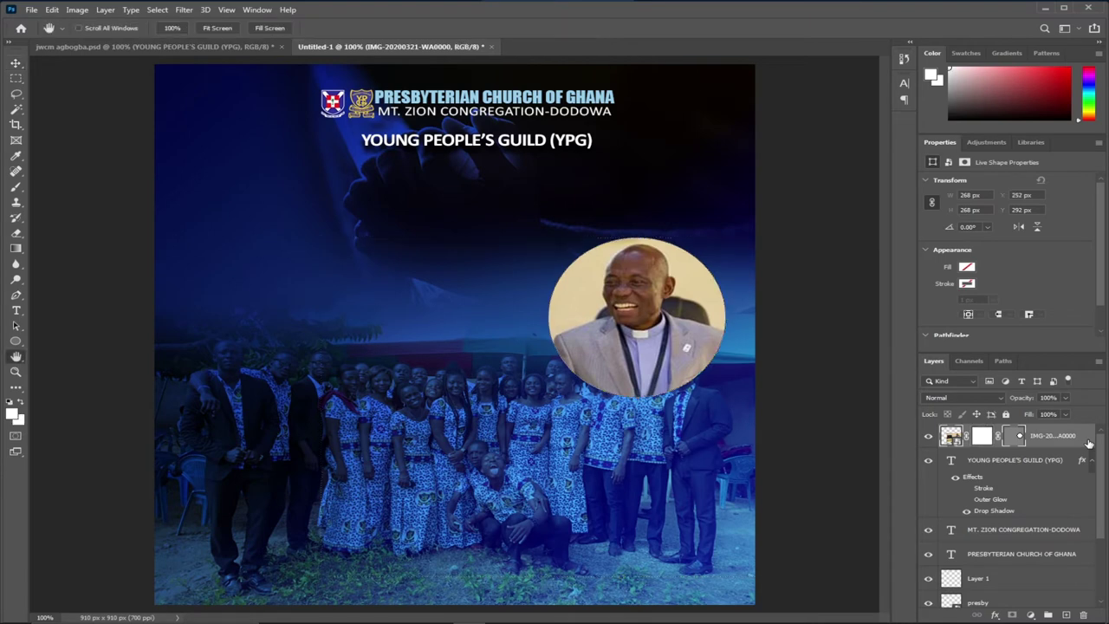
pyautogui.click(613, 399)
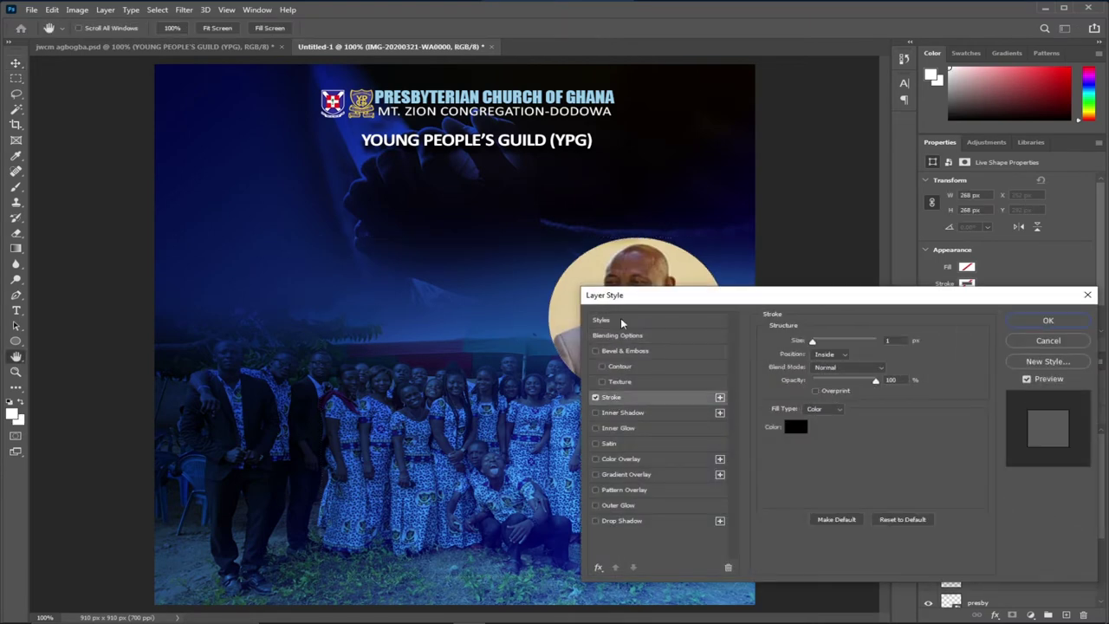
pyautogui.moveTo(631, 293); pyautogui.dragTo(650, 360)
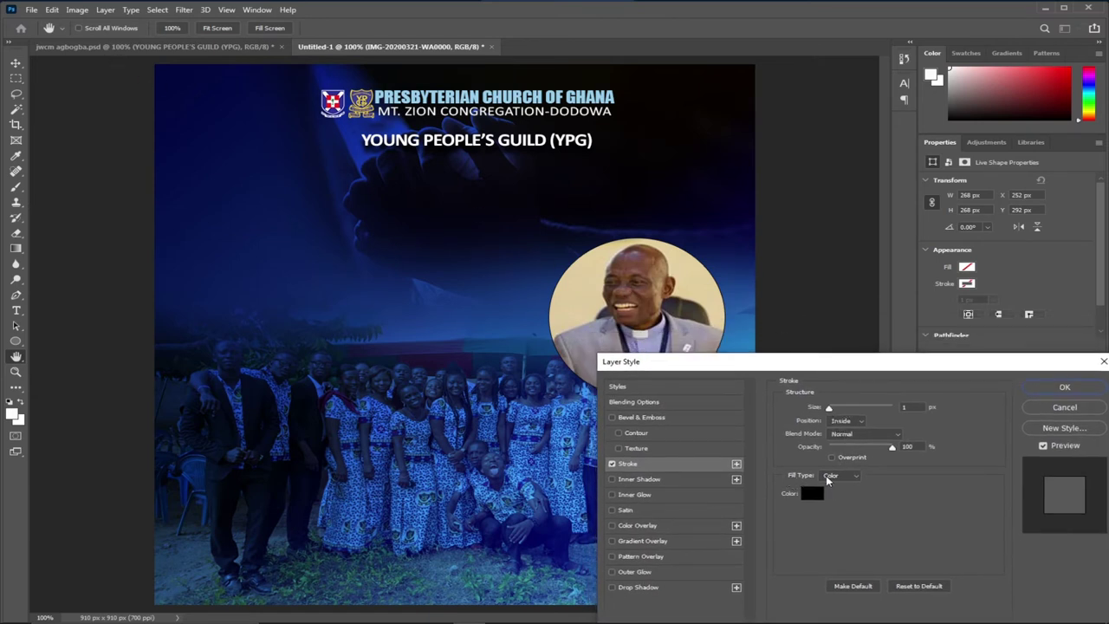
pyautogui.click(838, 476)
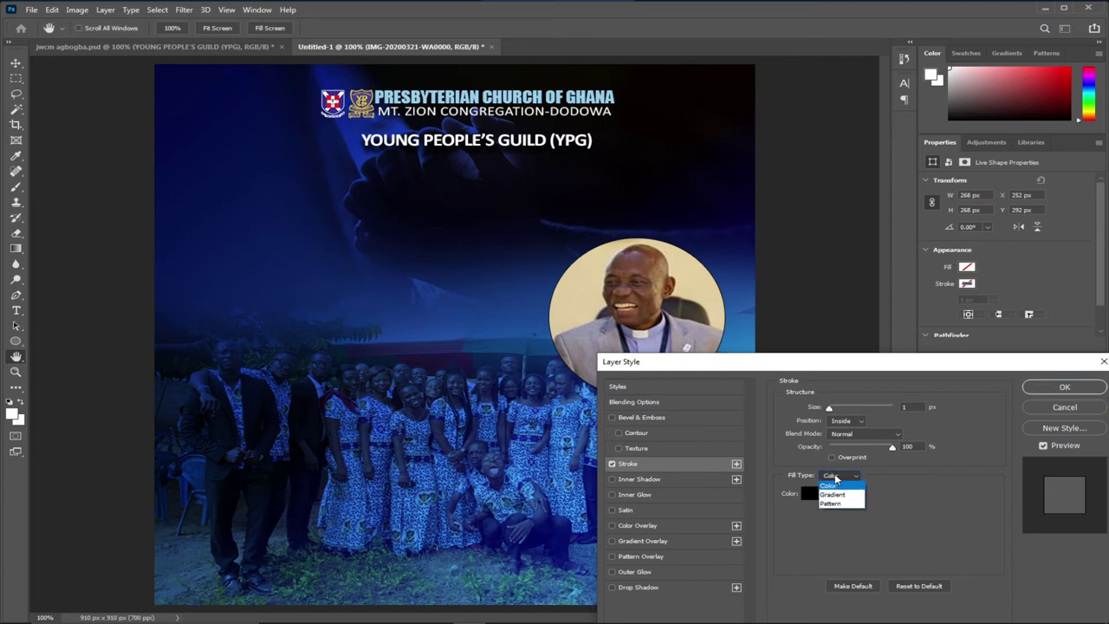
pyautogui.click(841, 496)
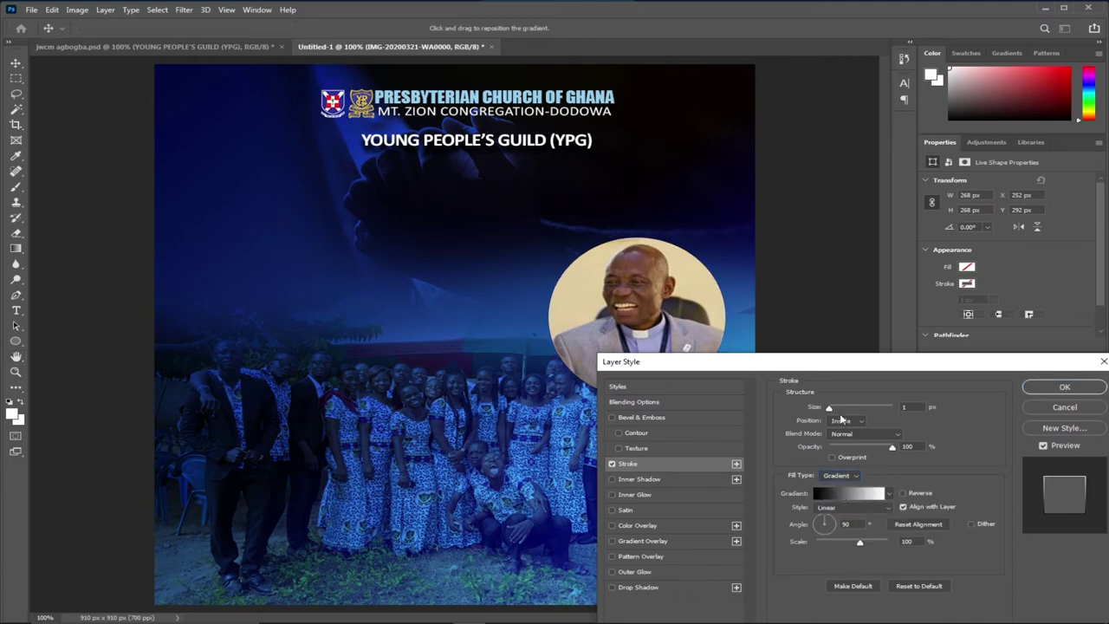
pyautogui.moveTo(828, 409); pyautogui.dragTo(836, 411)
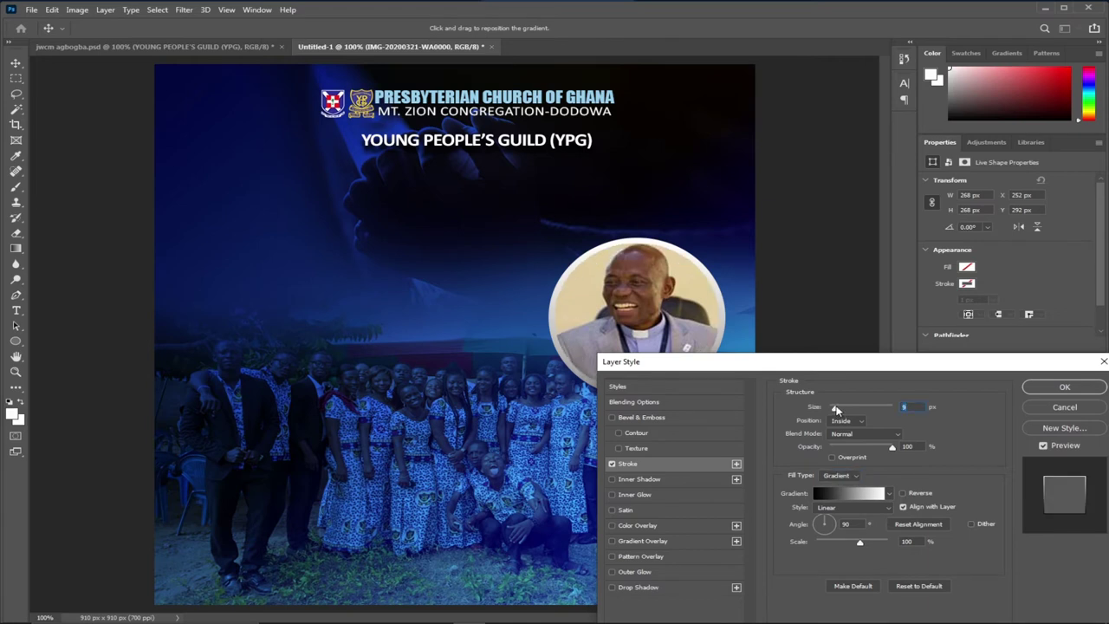
# Try several blue gradient presets for the portrait's stroke, ending with the light-blue to medium-blue one
pyautogui.click(889, 494)
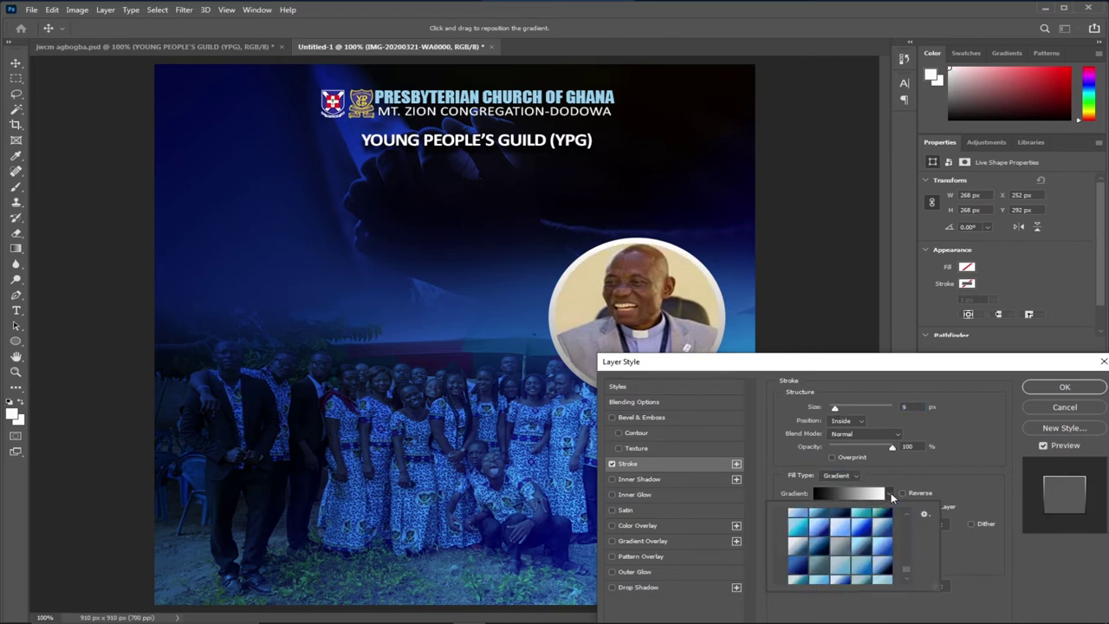
pyautogui.click(825, 545)
pyautogui.click(798, 564)
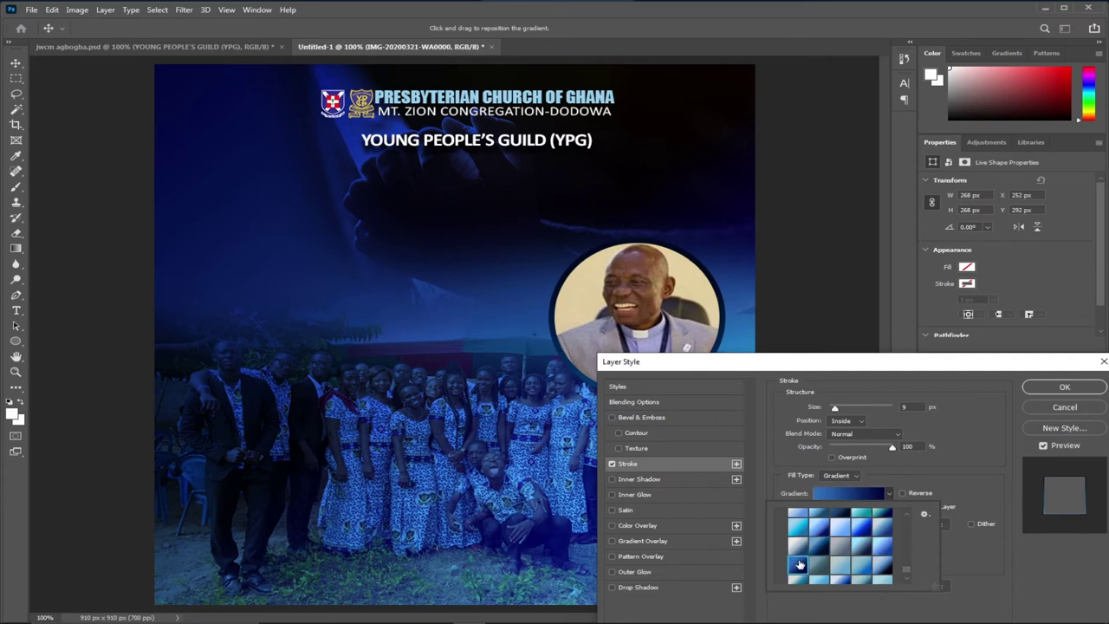
pyautogui.click(798, 530)
pyautogui.click(819, 527)
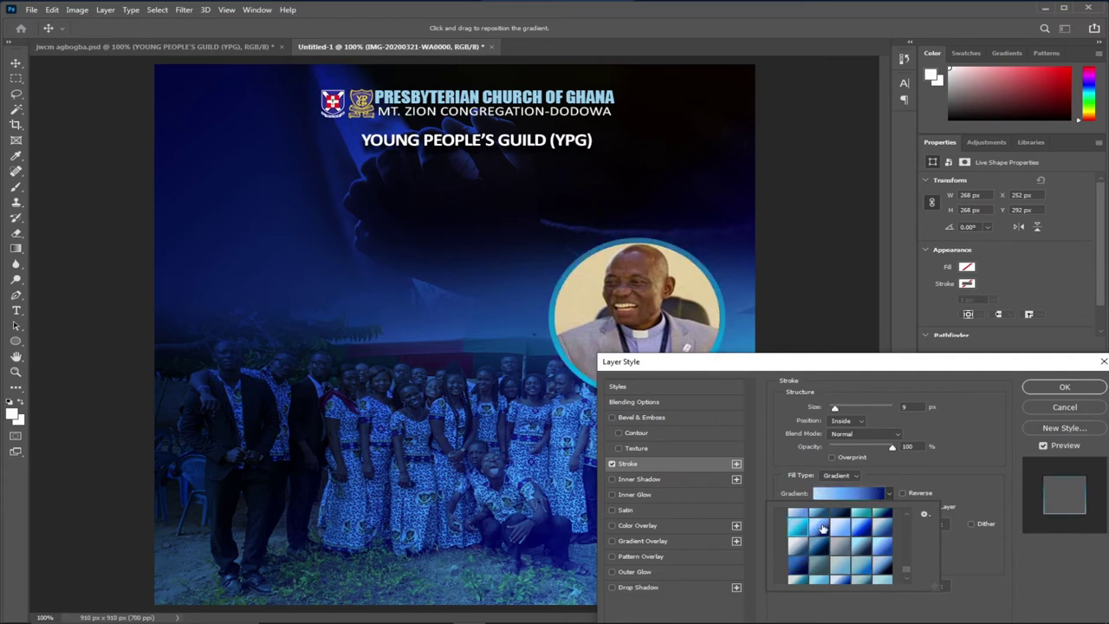
pyautogui.click(859, 526)
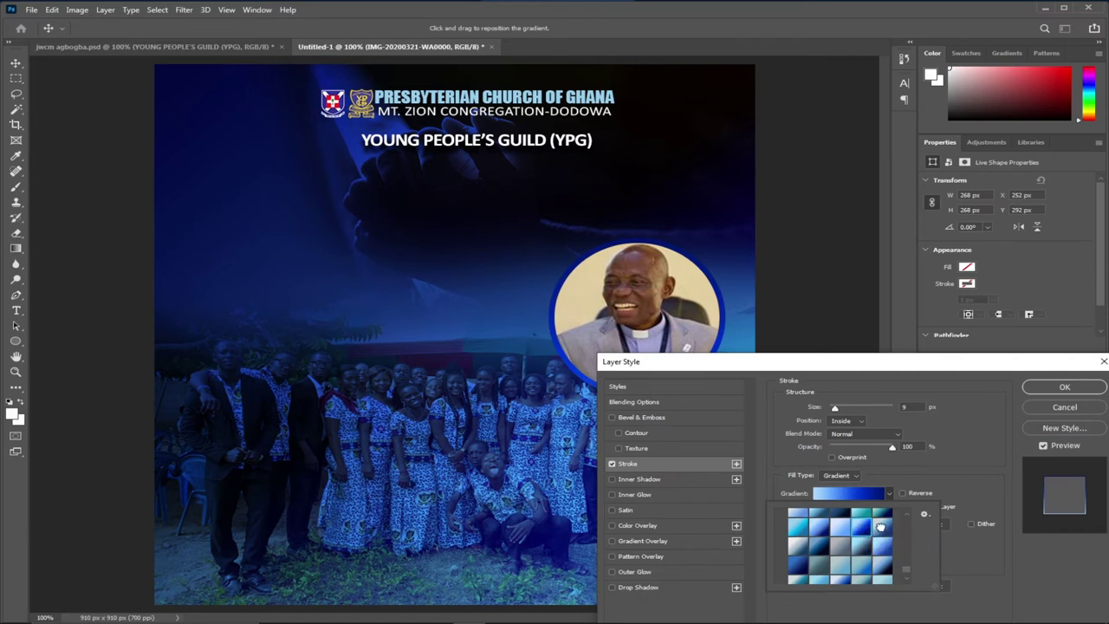
pyautogui.click(882, 528)
pyautogui.click(861, 563)
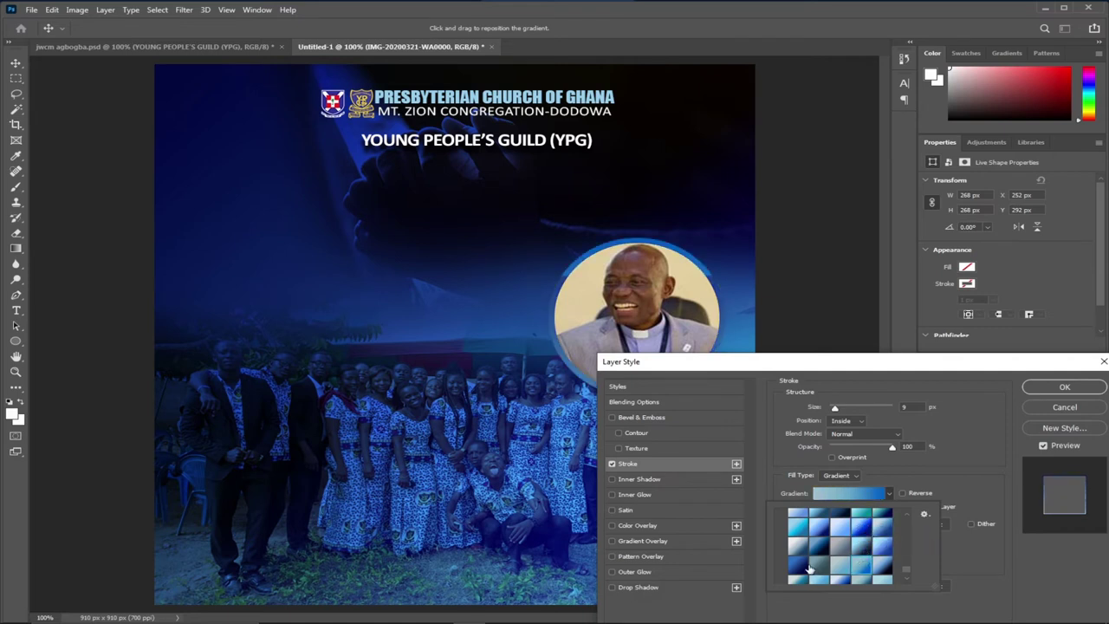
pyautogui.click(799, 564)
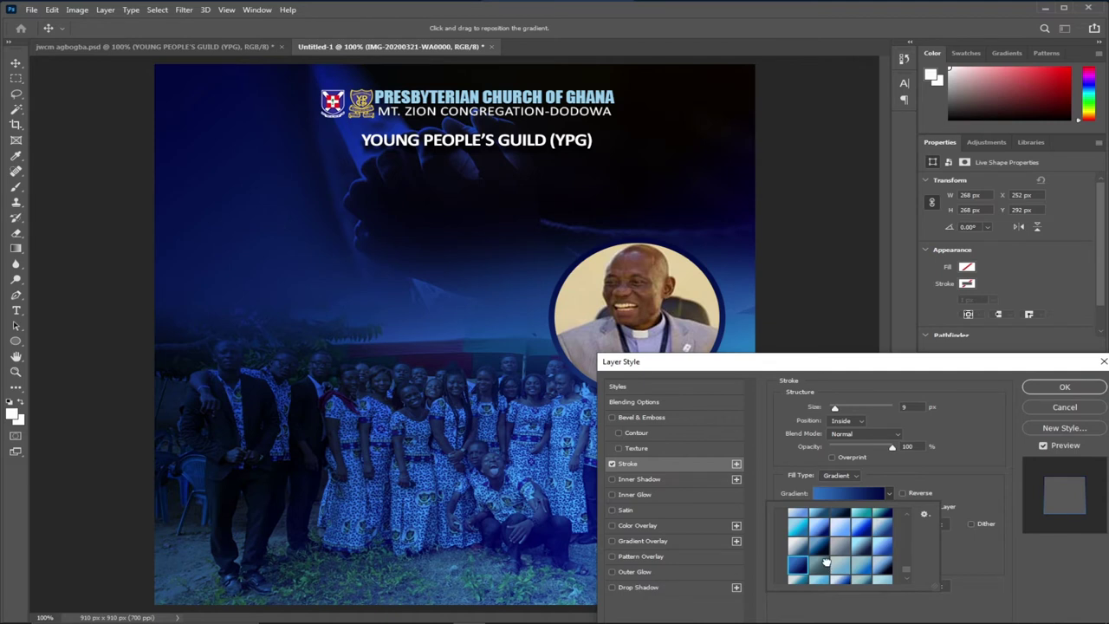
pyautogui.click(825, 563)
pyautogui.click(861, 551)
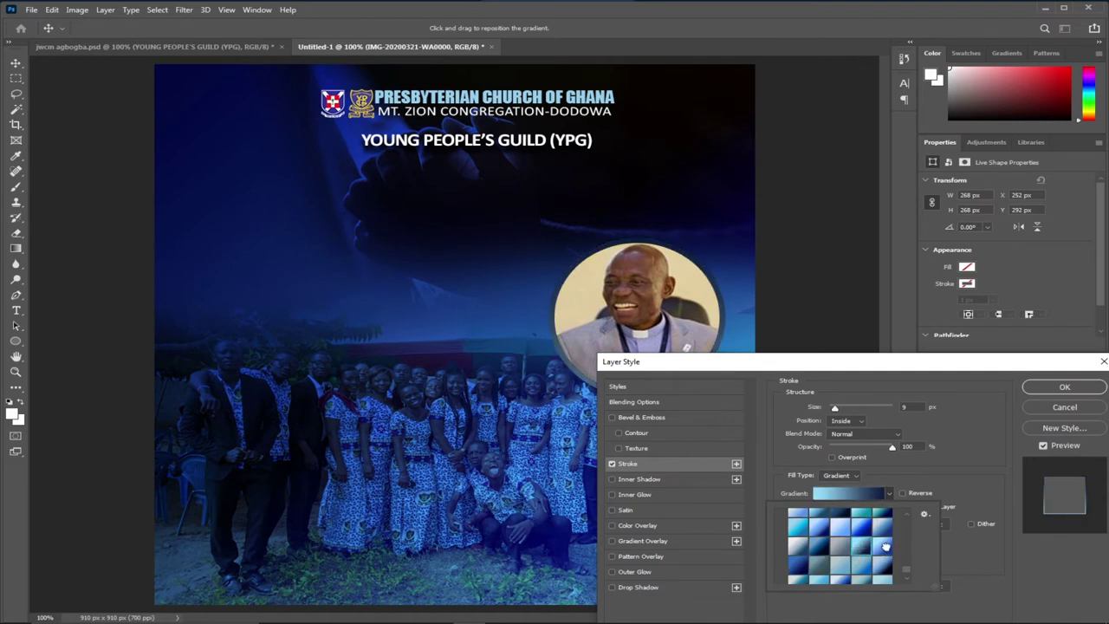
pyautogui.click(883, 545)
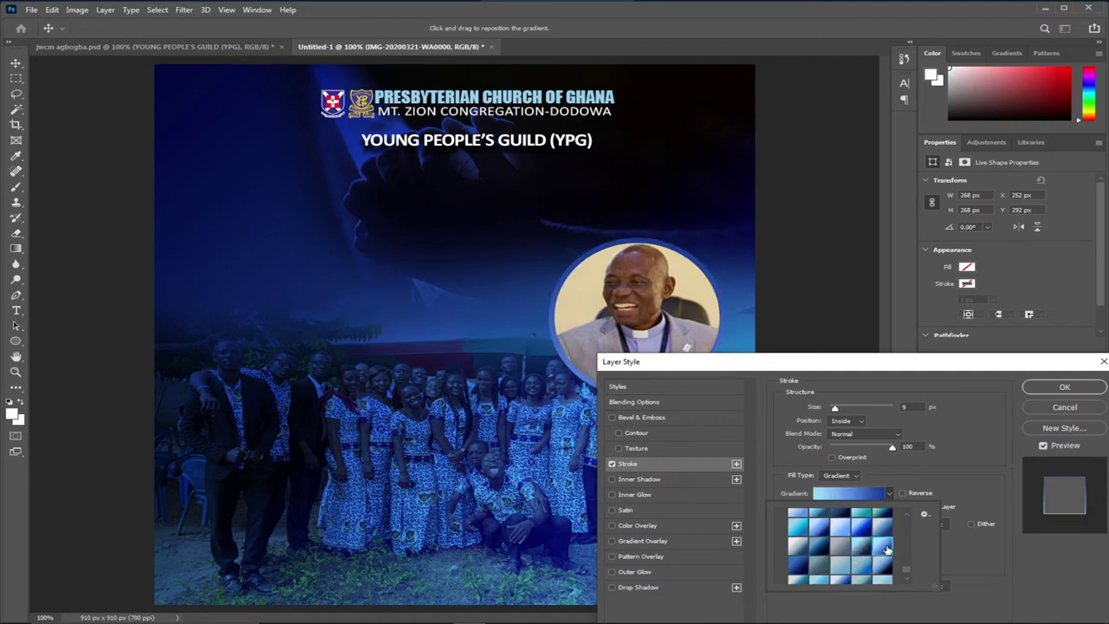
# Add an Inner Shadow to the portrait with 64% opacity and 16 px distance, and apply the layer style
pyautogui.click(627, 487)
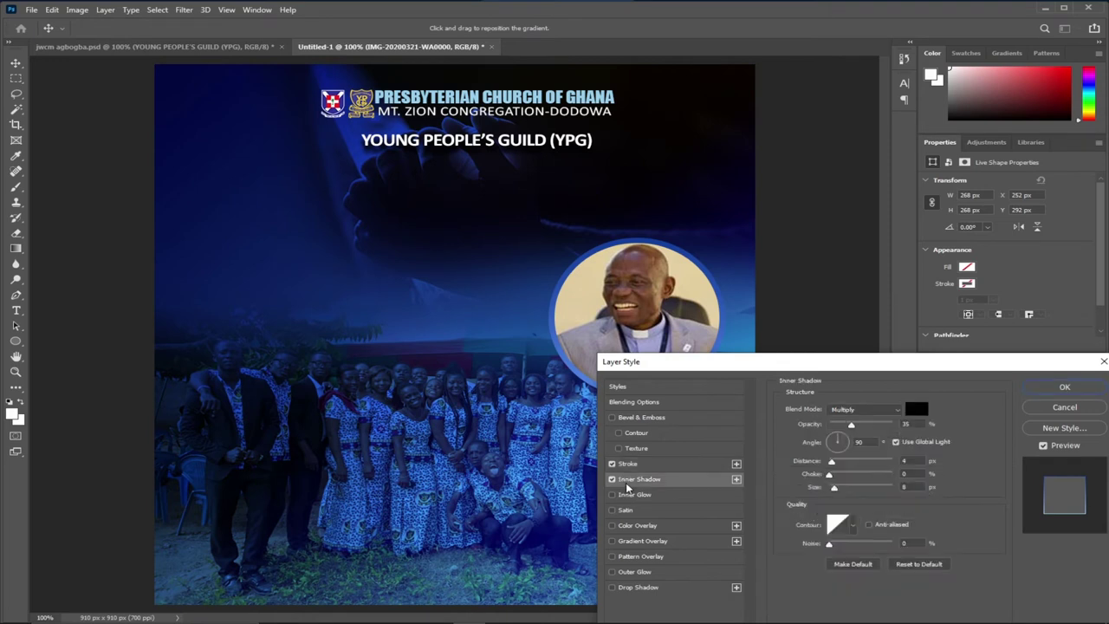
pyautogui.moveTo(851, 425); pyautogui.dragTo(873, 429)
pyautogui.moveTo(830, 476); pyautogui.dragTo(841, 467)
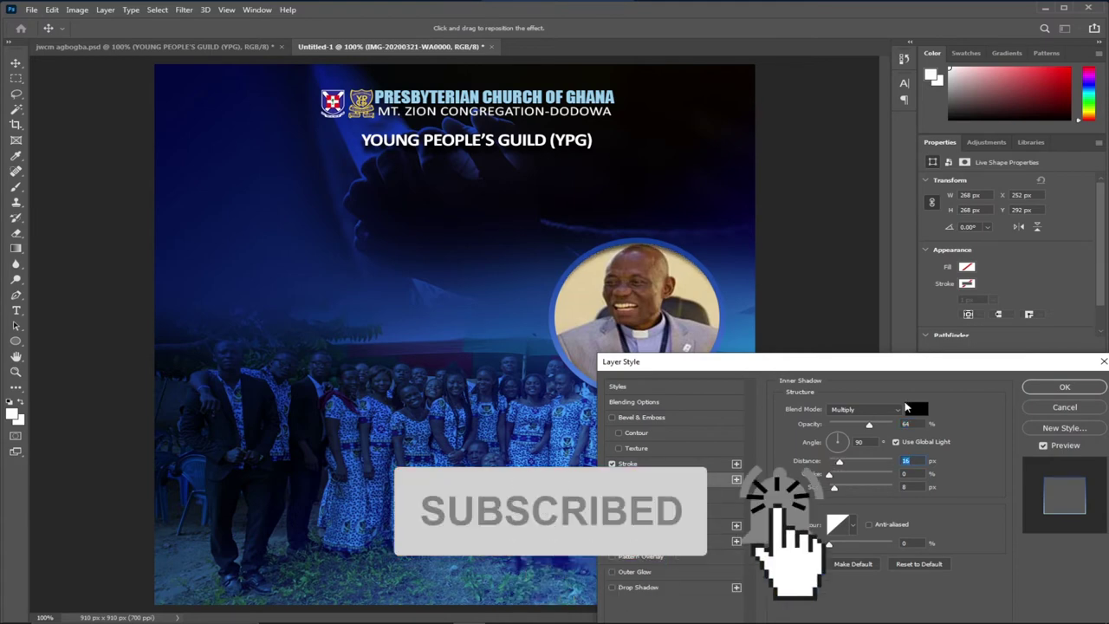
pyautogui.click(1064, 388)
# Compare the portrait's placement with the one in jwcm agbogba.psd and move it right in Untitled-1 to about X 615 px
pyautogui.click(152, 45)
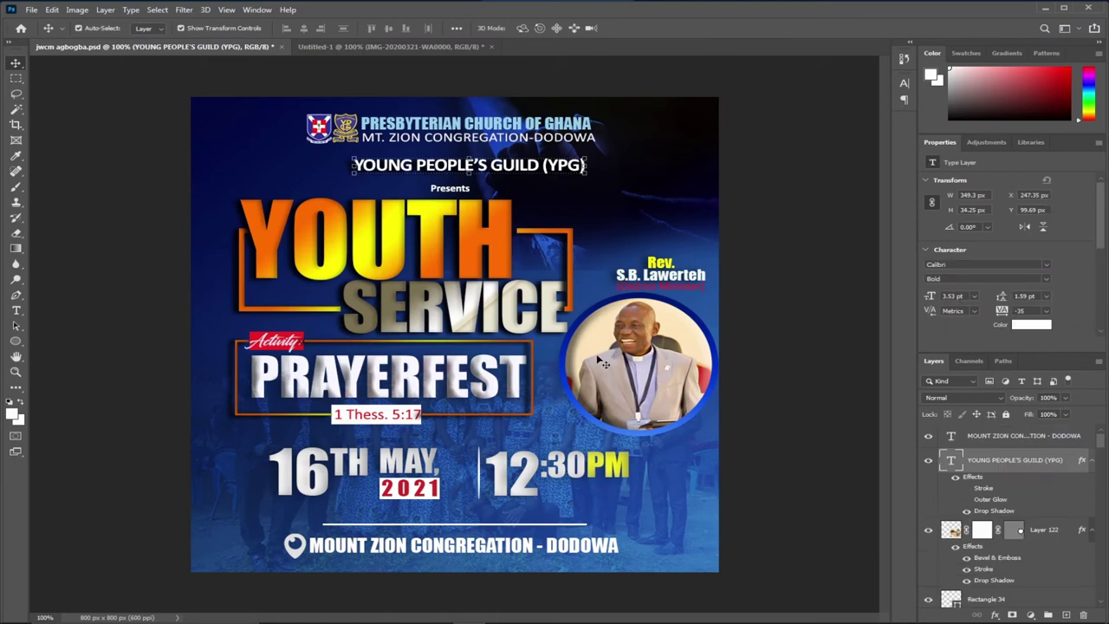
pyautogui.click(329, 47)
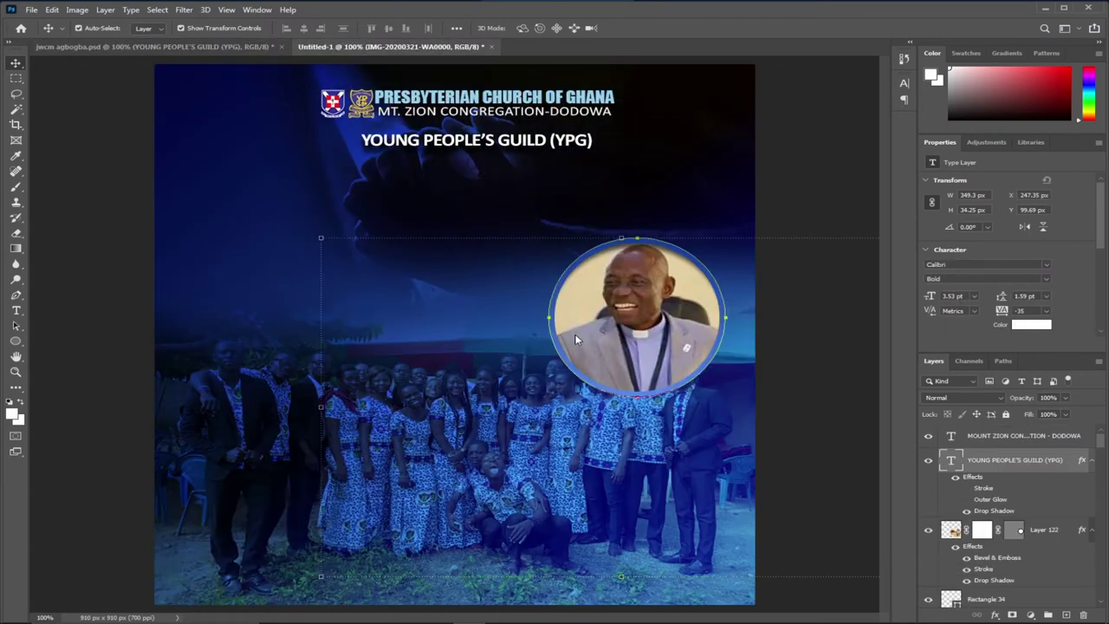
pyautogui.moveTo(616, 321); pyautogui.dragTo(631, 324)
# Lower the opacity of the group photo layer IMG-20200302-WA0005 to about 65%
pyautogui.click(238, 475)
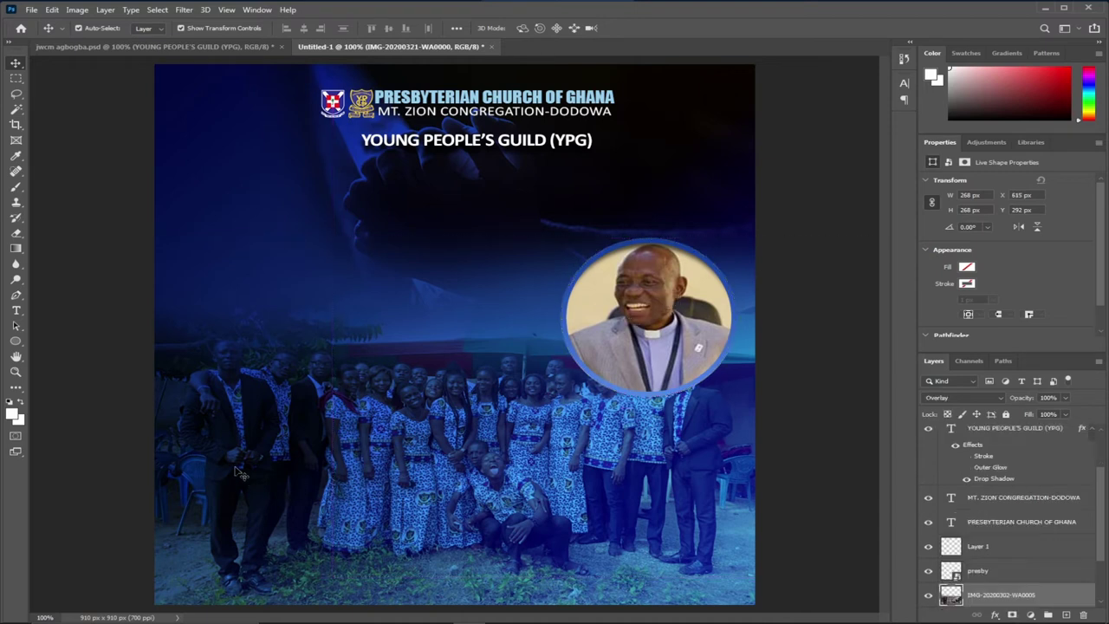
pyautogui.click(387, 445)
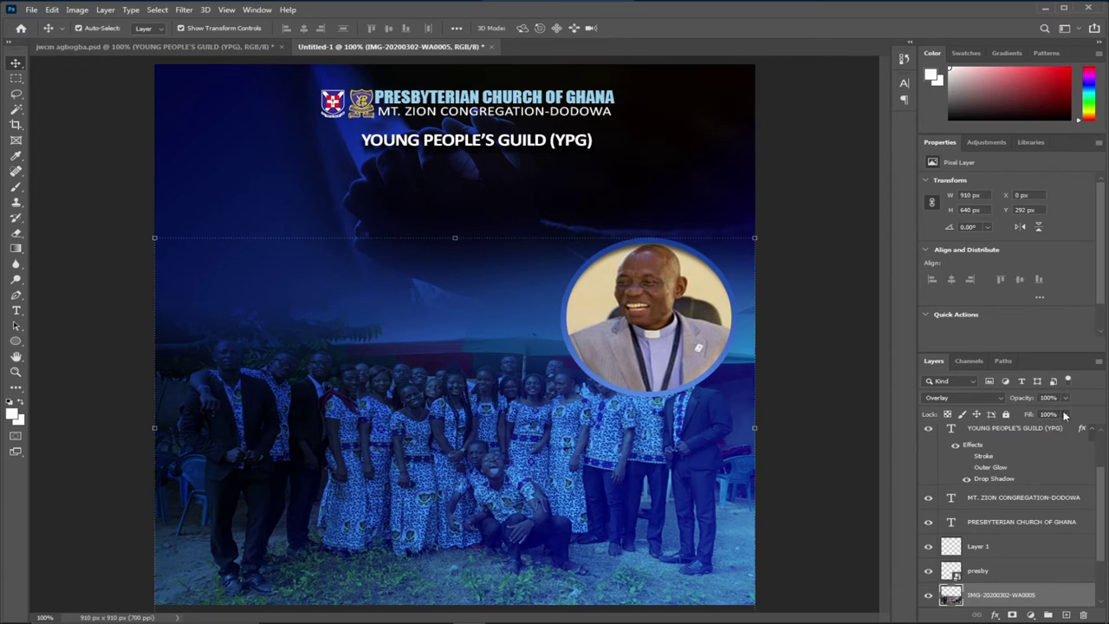
pyautogui.moveTo(1087, 611)
pyautogui.click(1065, 398)
pyautogui.moveTo(1066, 413); pyautogui.dragTo(1045, 413)
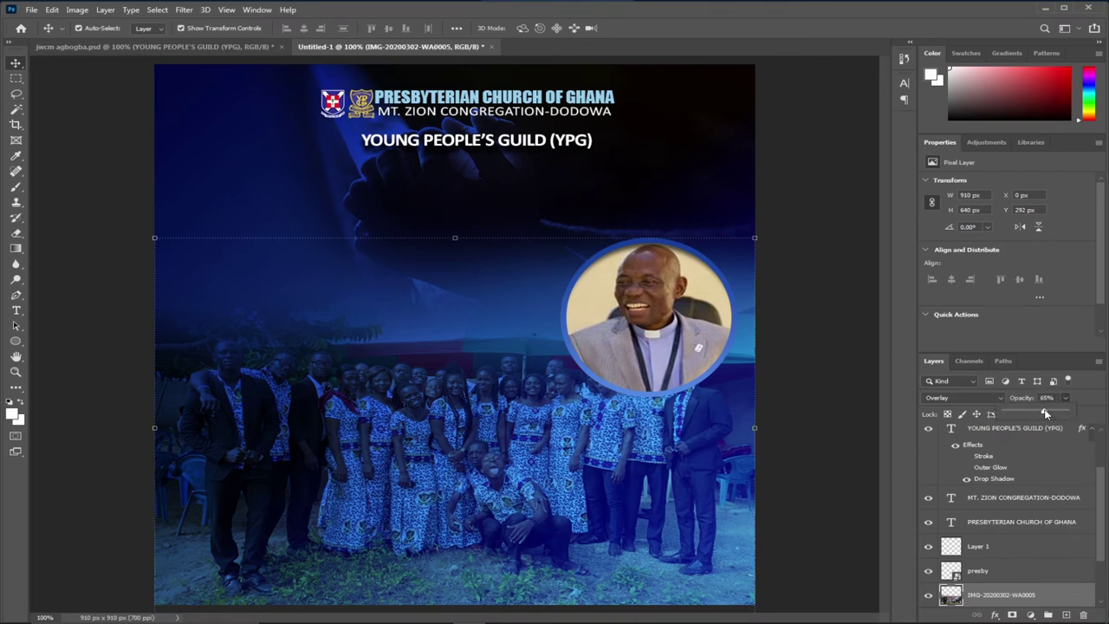
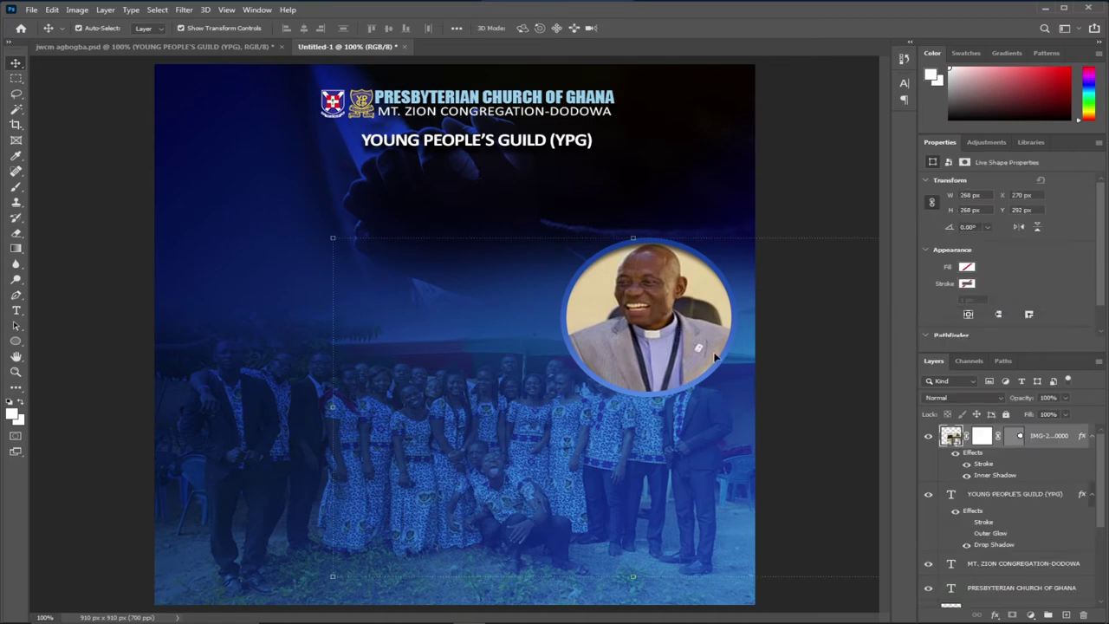
# Copy the minister's name text from jwcm agbogba.psd into Untitled-1, place it above the portrait and nudge it slightly right
pyautogui.click(182, 48)
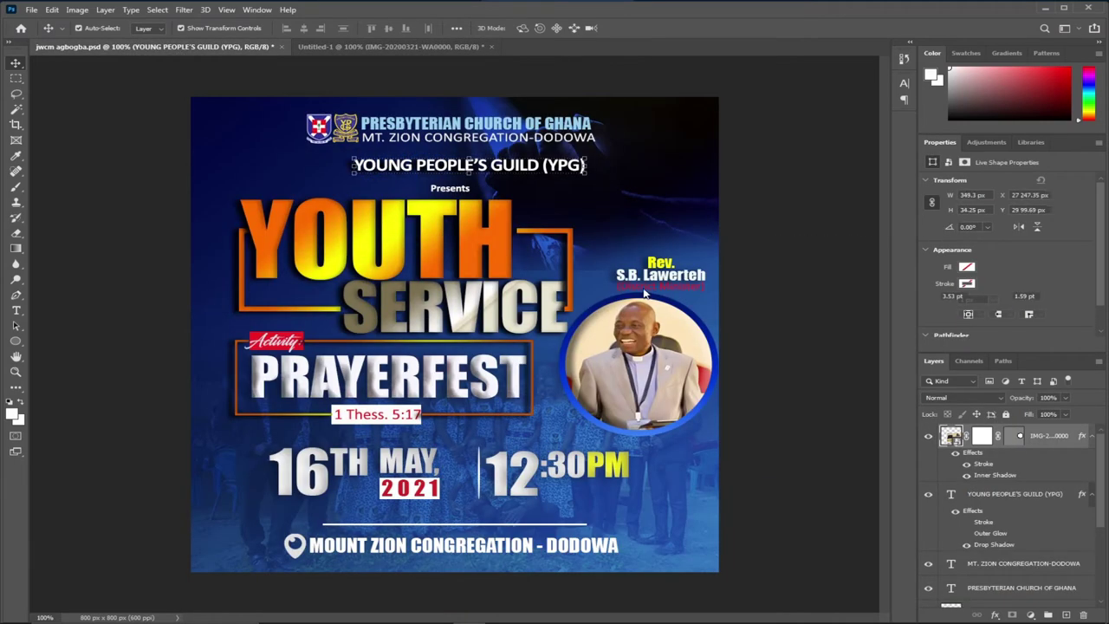
pyautogui.moveTo(673, 275); pyautogui.dragTo(678, 227)
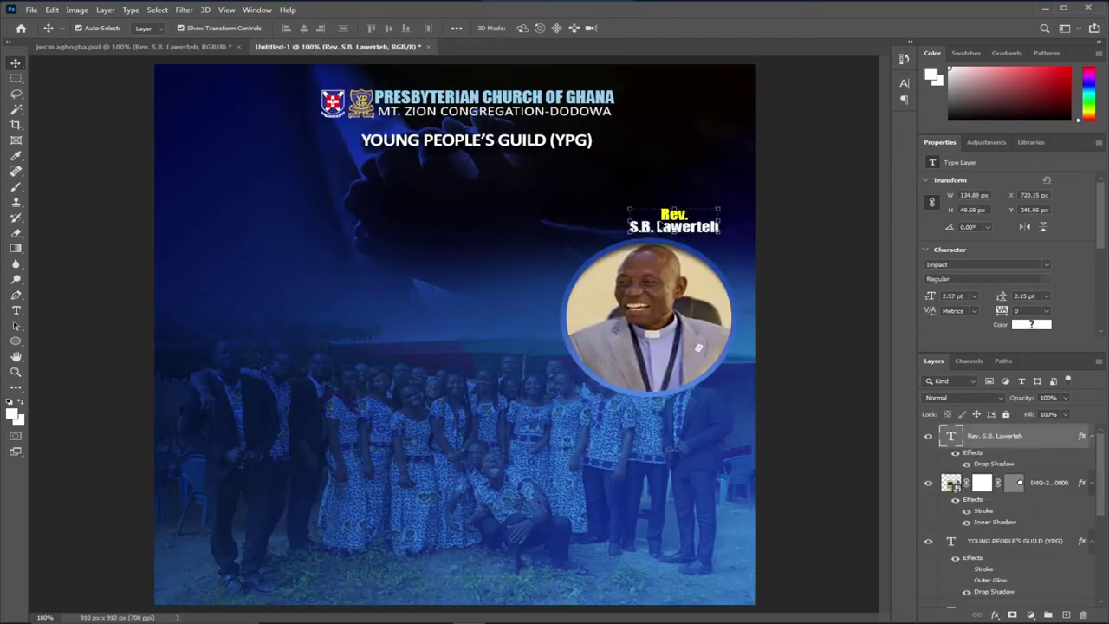
pyautogui.press('Right')
pyautogui.press('Right')
pyautogui.press('Right')
pyautogui.press('Right')
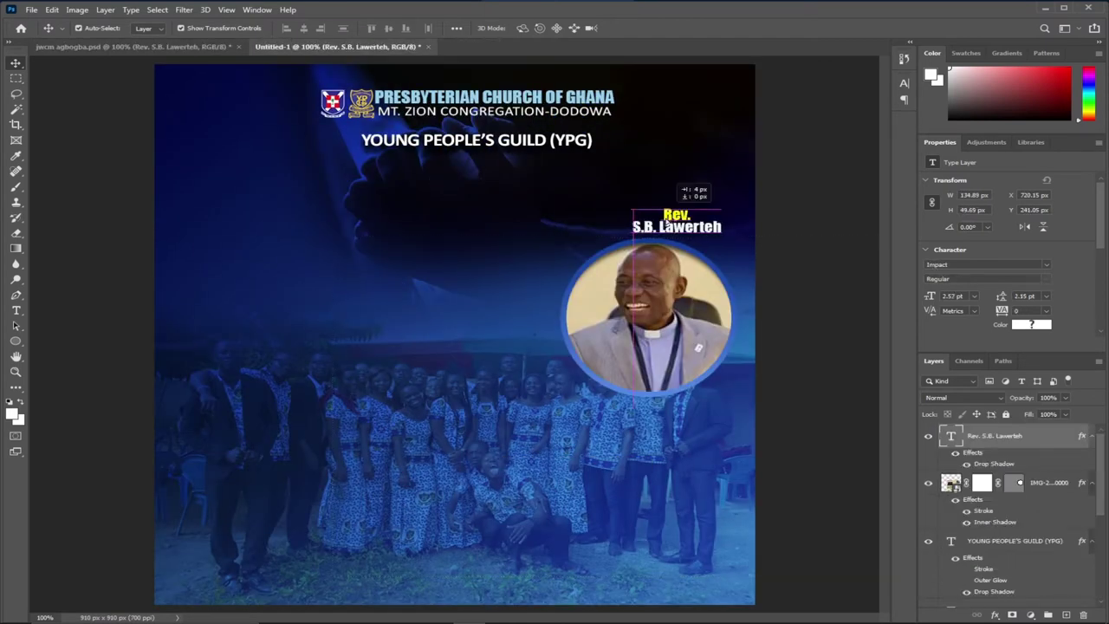
# Copy the "(District Minister)" text from jwcm agbogba.psd to just above the portrait and raise the minister's name to about Y 233 px
pyautogui.click(188, 49)
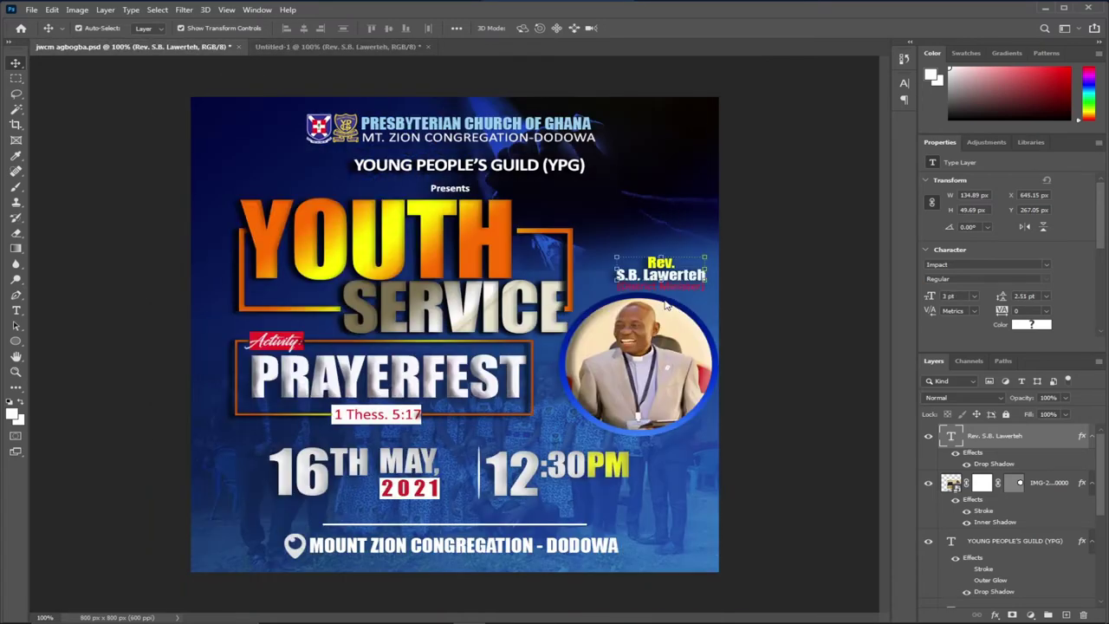
pyautogui.click(665, 285)
pyautogui.moveTo(666, 285); pyautogui.dragTo(685, 244)
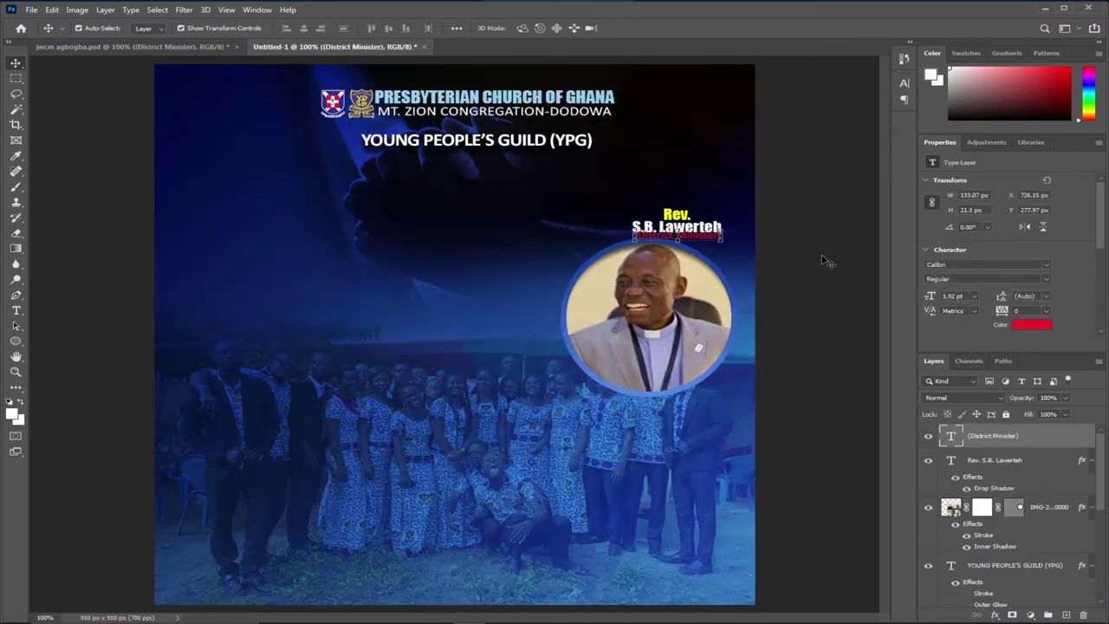
pyautogui.moveTo(672, 220); pyautogui.dragTo(670, 211)
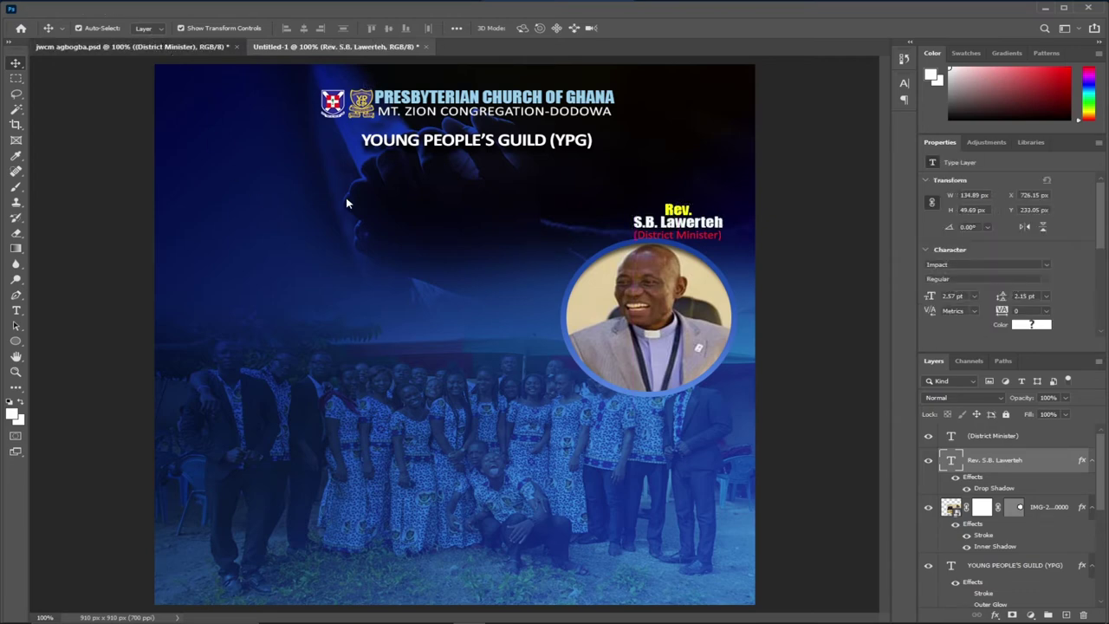
# After checking the SERVICE heading's text settings in jwcm agbogba.psd, add the text "YOUTH" in Impact to the left of Untitled-1's portrait
pyautogui.click(138, 47)
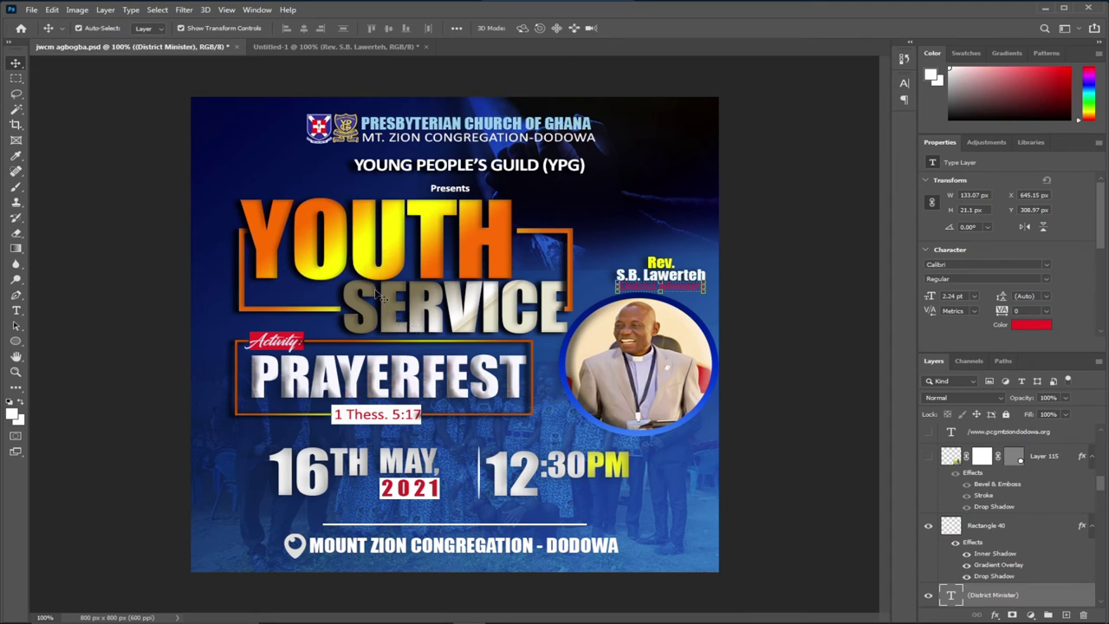
pyautogui.click(398, 253)
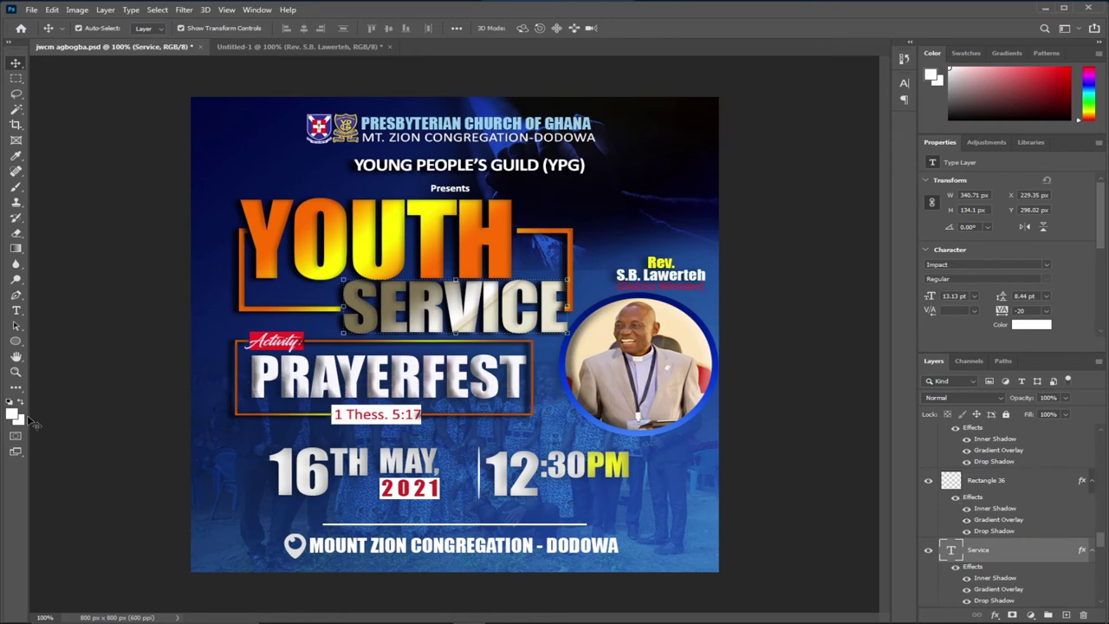
pyautogui.click(16, 311)
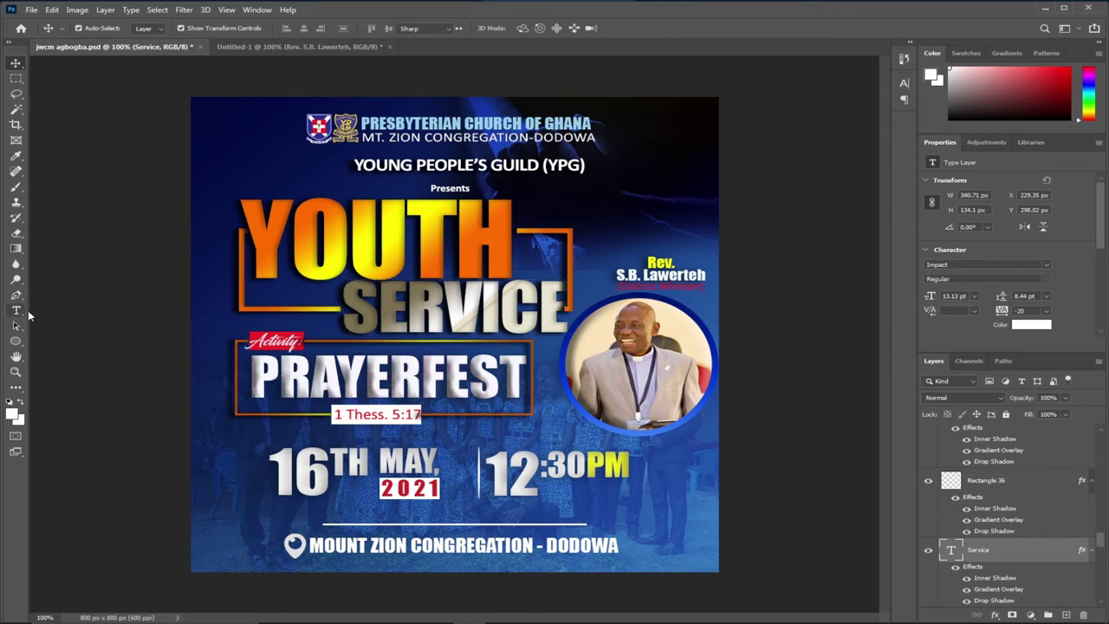
pyautogui.click(269, 47)
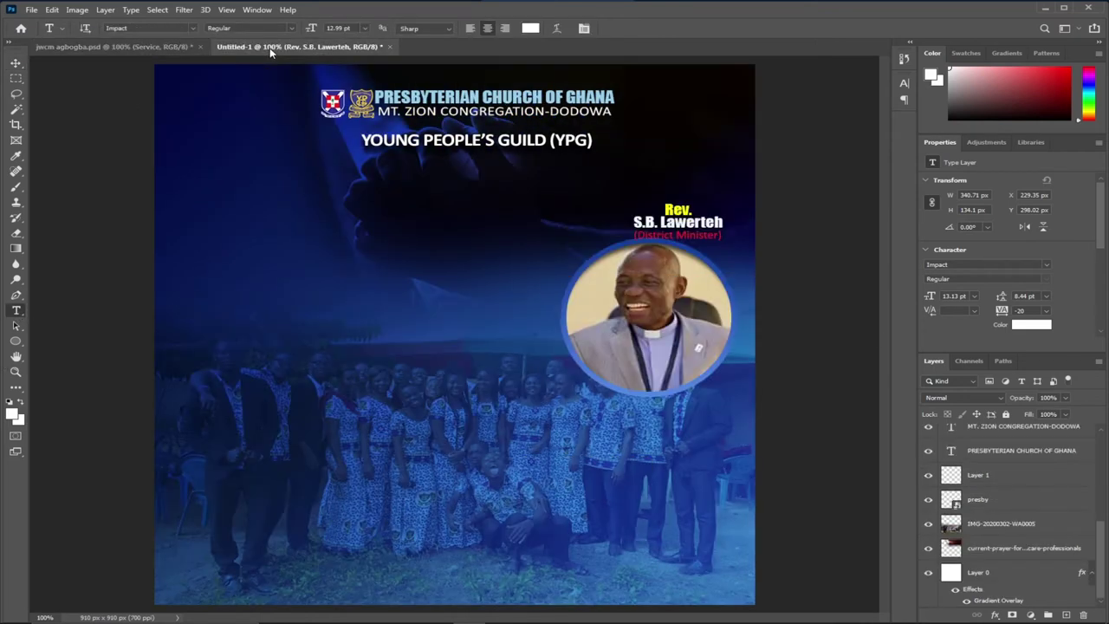
pyautogui.click(264, 225)
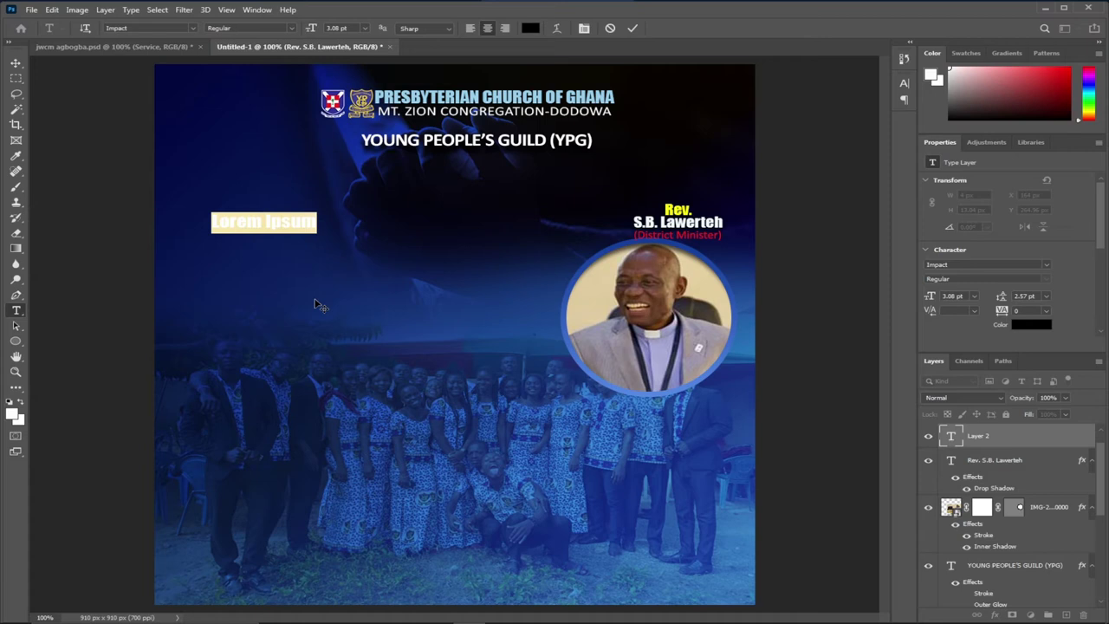
pyautogui.write('YOUTH')
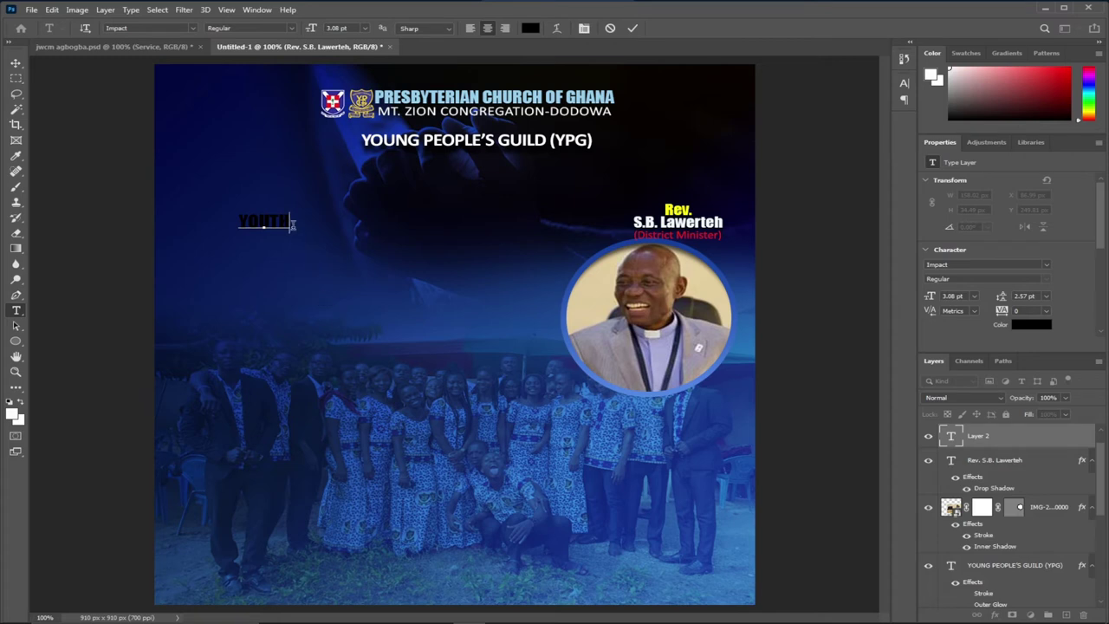
# Enlarge the YOUTH text to 28 pt and move it to about X 68 px, Y 182 px
pyautogui.moveTo(292, 224); pyautogui.dragTo(170, 219)
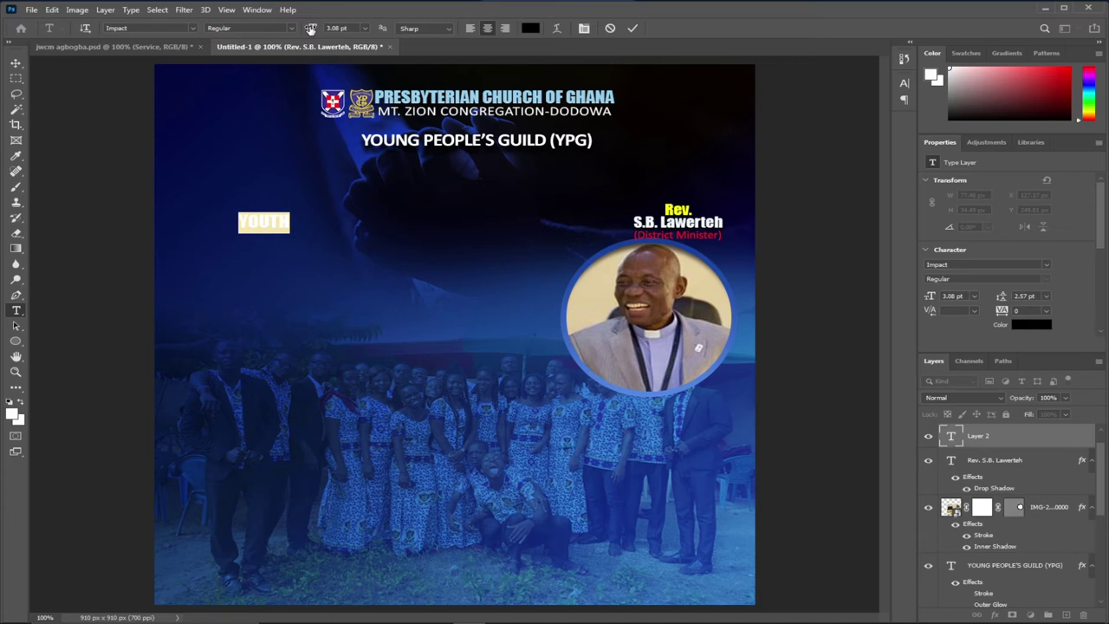
pyautogui.moveTo(310, 30); pyautogui.dragTo(326, 32)
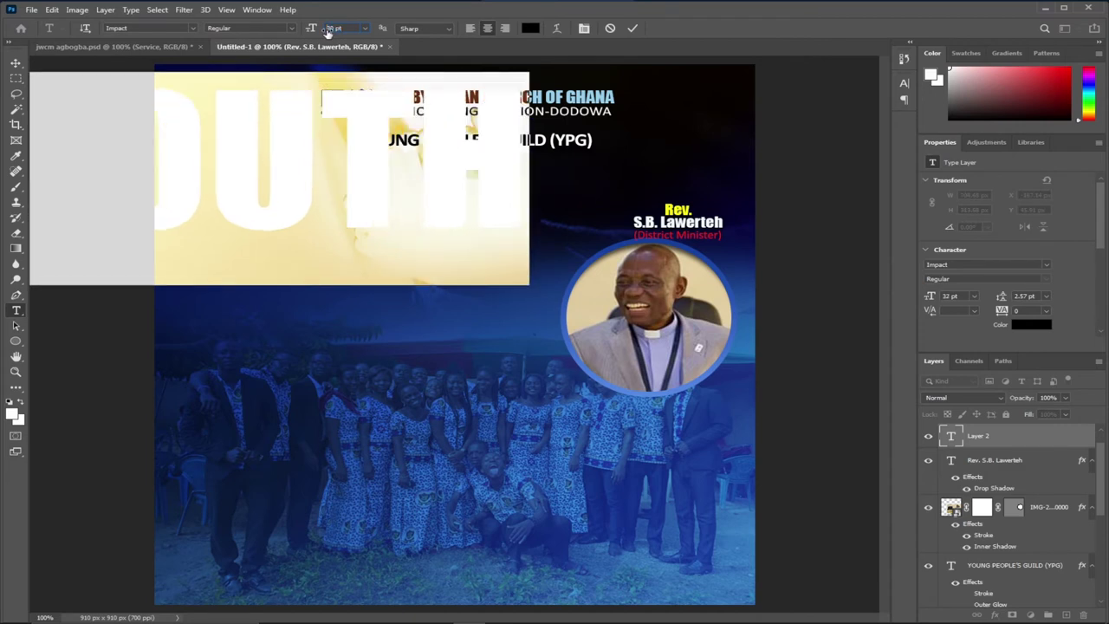
pyautogui.click(16, 64)
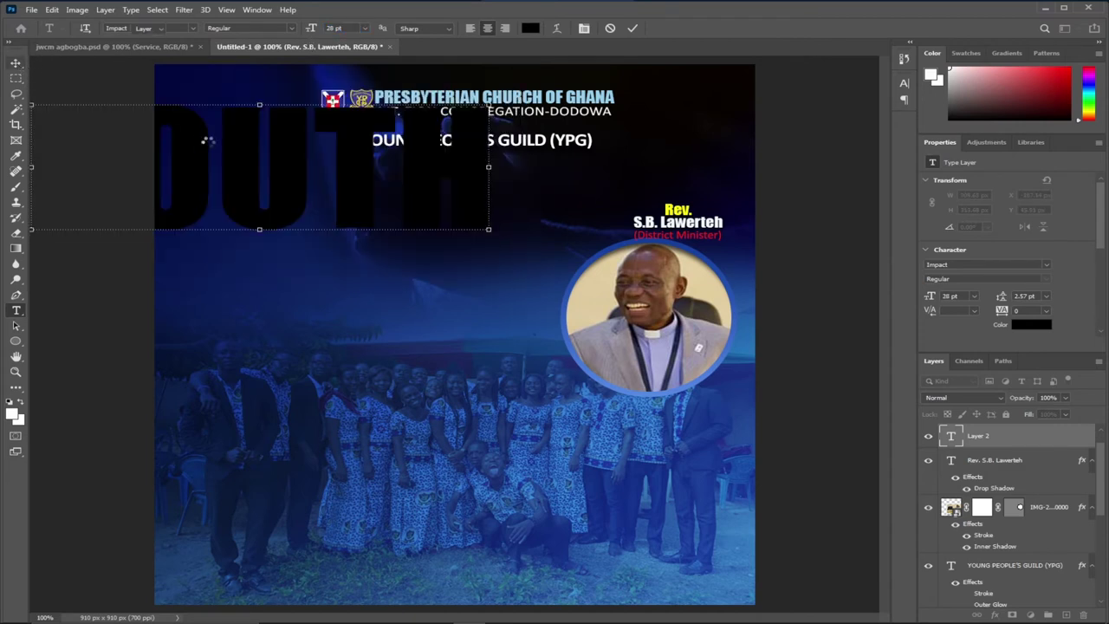
pyautogui.moveTo(289, 193); pyautogui.dragTo(457, 270)
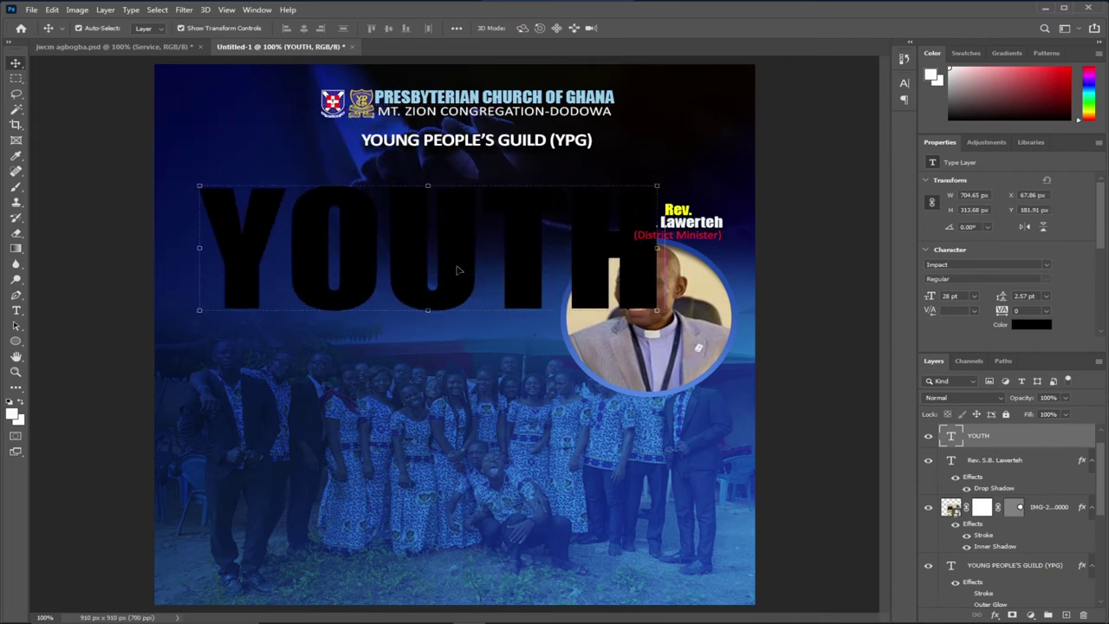
# Scale the YOUTH text down to about 509 × 227 px and place it beside the portrait at about X 52 px, Y 228 px
pyautogui.moveTo(659, 184); pyautogui.dragTo(645, 175)
pyautogui.moveTo(645, 360); pyautogui.dragTo(510, 321)
pyautogui.press('Return')
pyautogui.moveTo(368, 247); pyautogui.dragTo(378, 267)
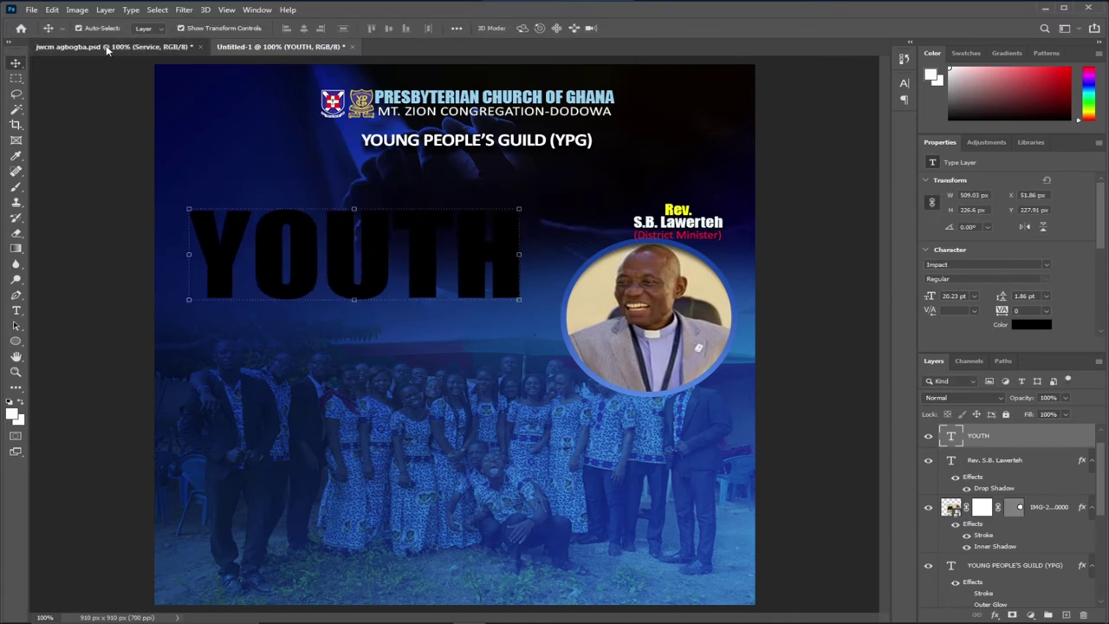
# Examine the Inner Shadow, Gradient Overlay and Drop Shadow settings of the YOUTH heading in jwcm agbogba.psd
pyautogui.click(106, 45)
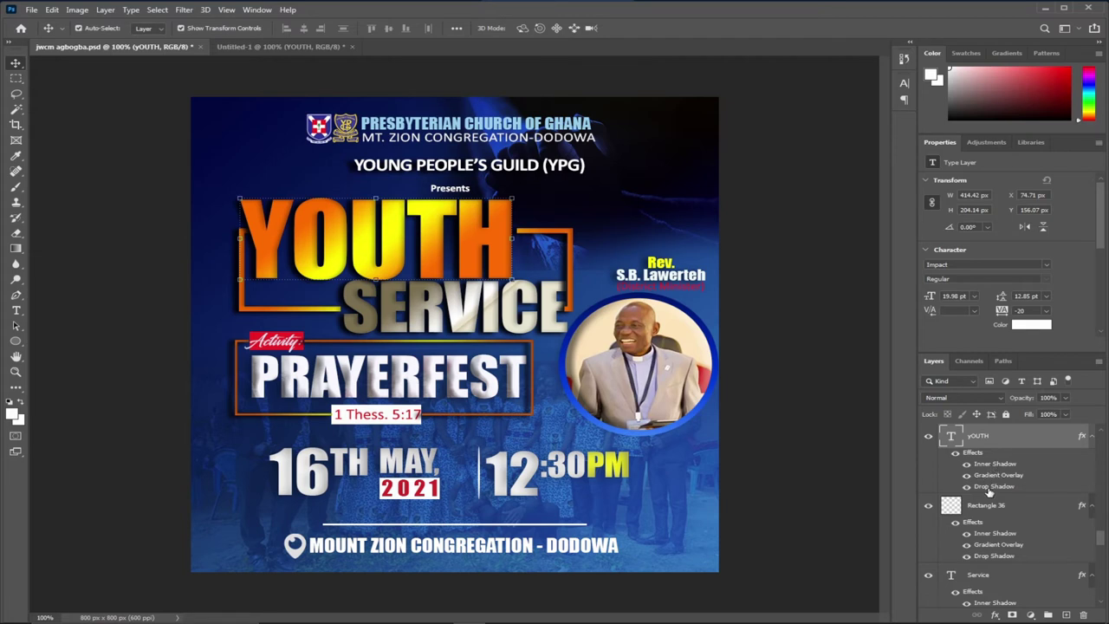
pyautogui.doubleClick(1014, 442)
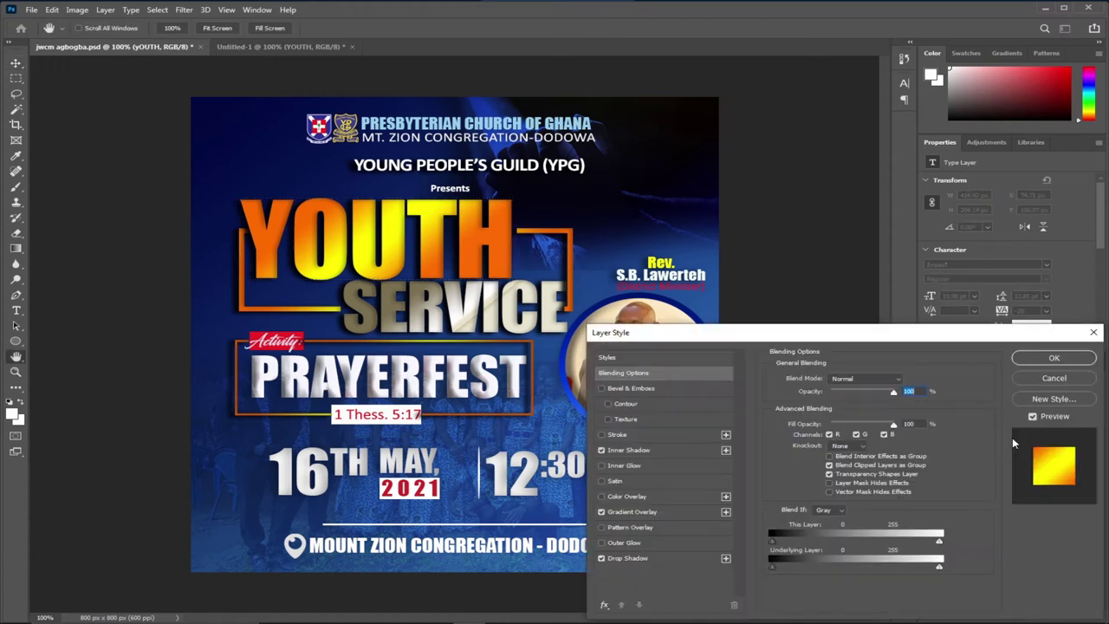
pyautogui.click(626, 450)
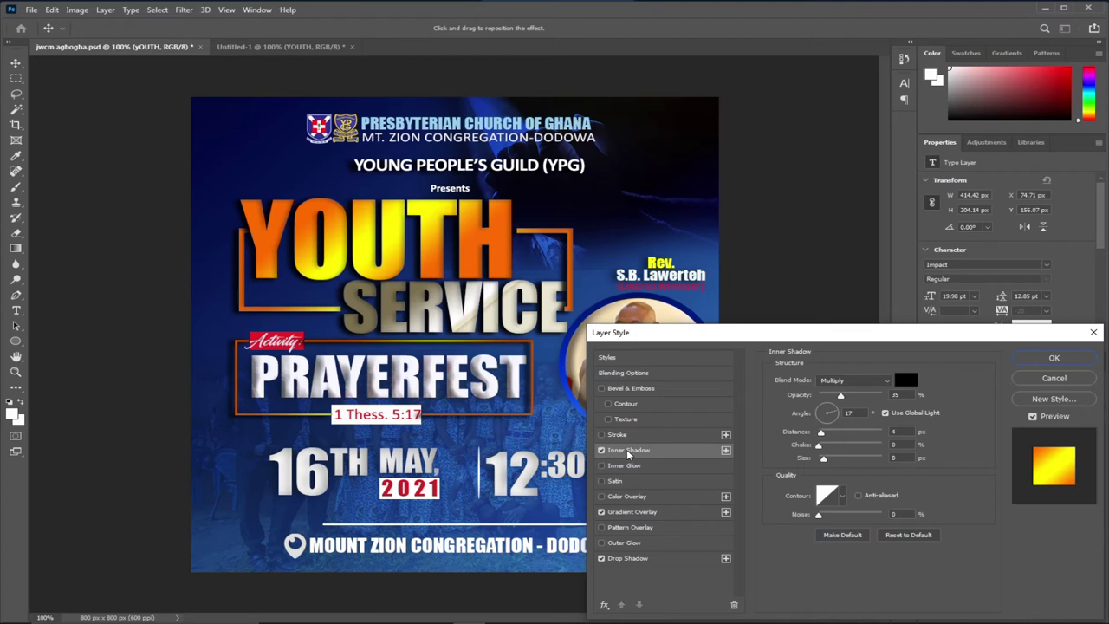
pyautogui.click(625, 513)
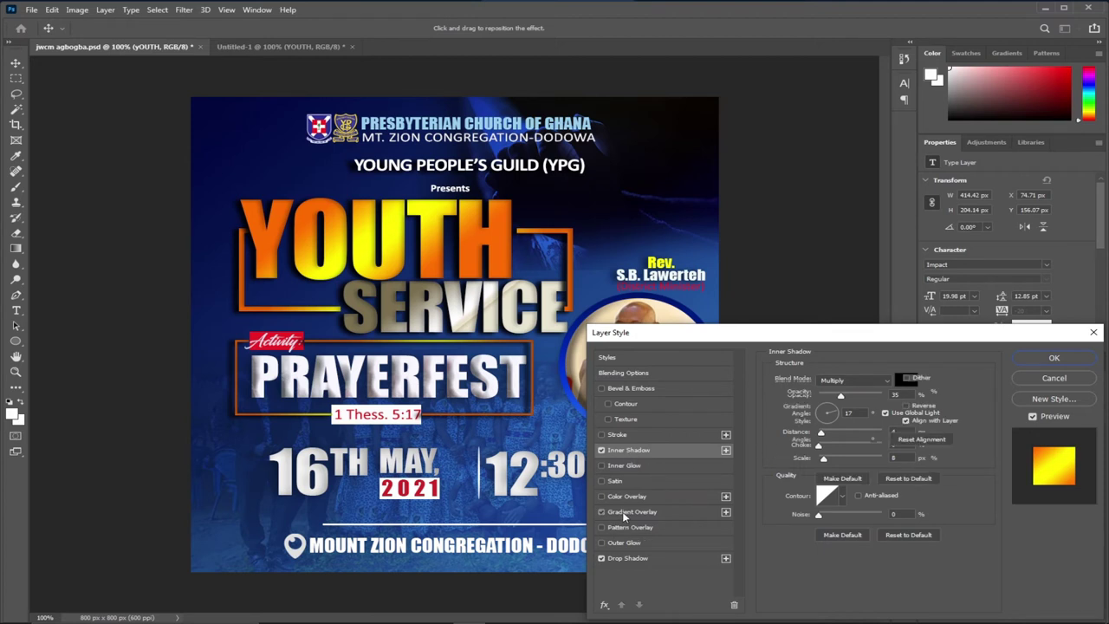
pyautogui.click(626, 557)
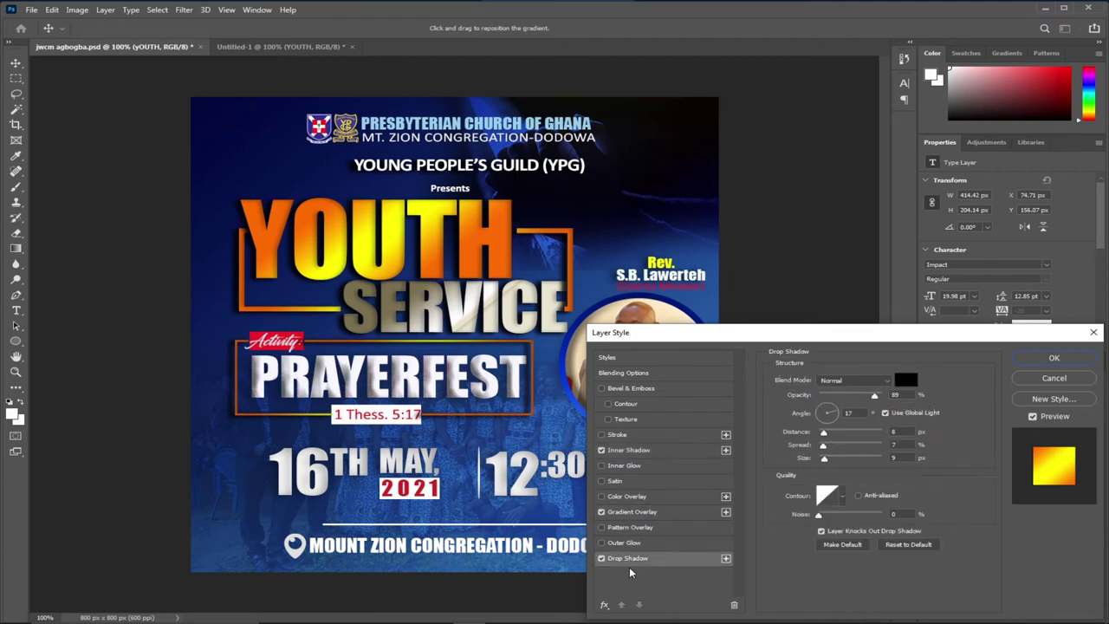
pyautogui.click(1093, 334)
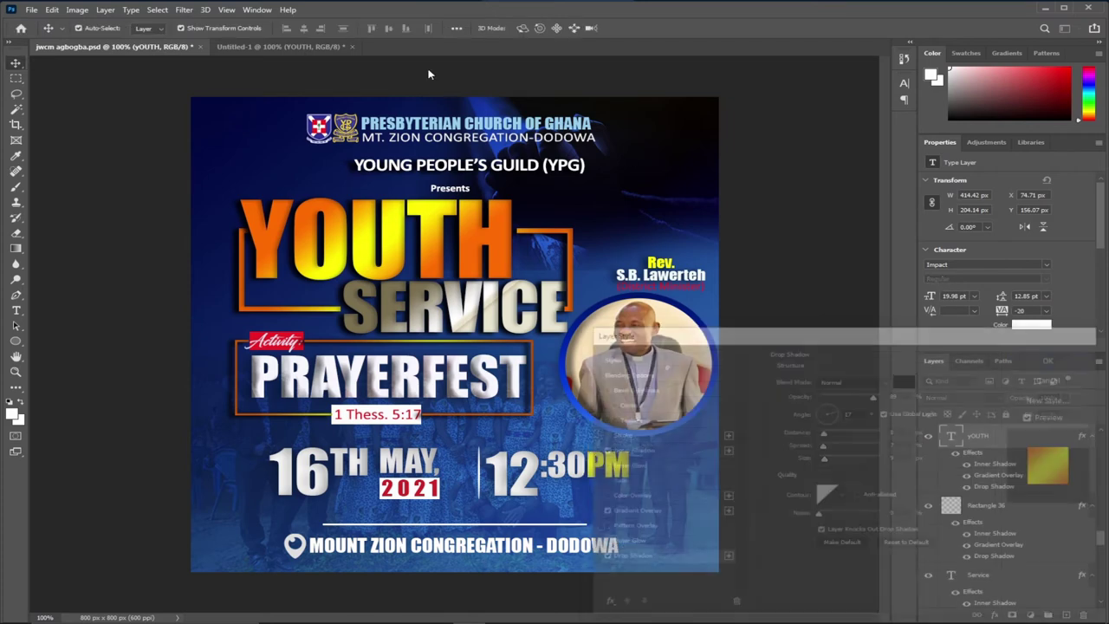
# Add an Inner Shadow and a Gradient Overlay with the dooffy.com_gradients_random_set_006 preset to Untitled-1's YOUTH text
pyautogui.click(279, 46)
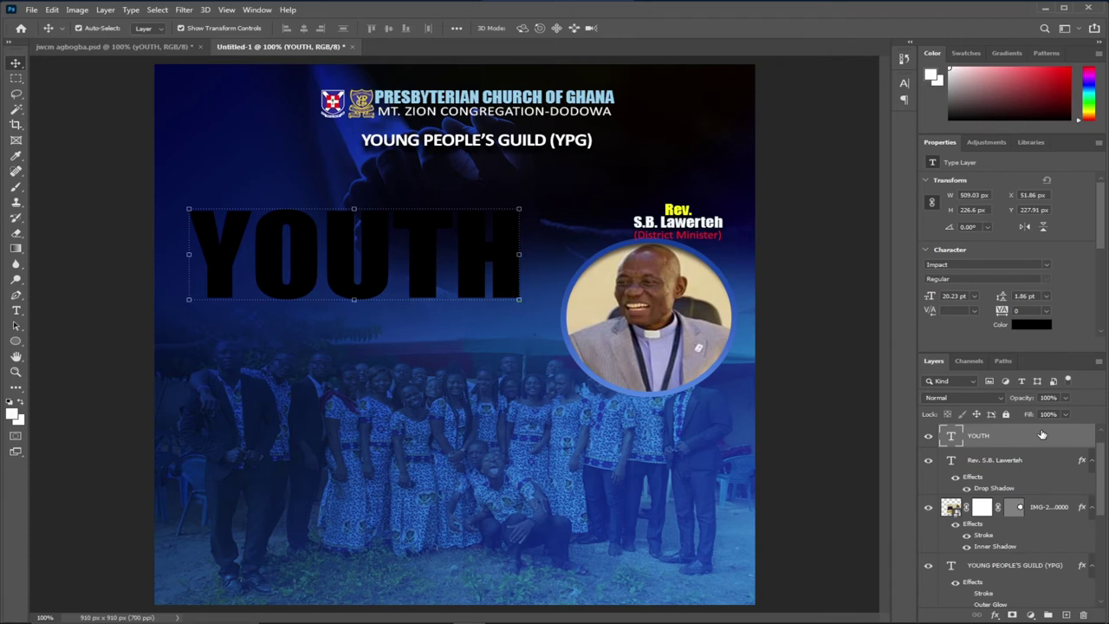
pyautogui.doubleClick(1041, 431)
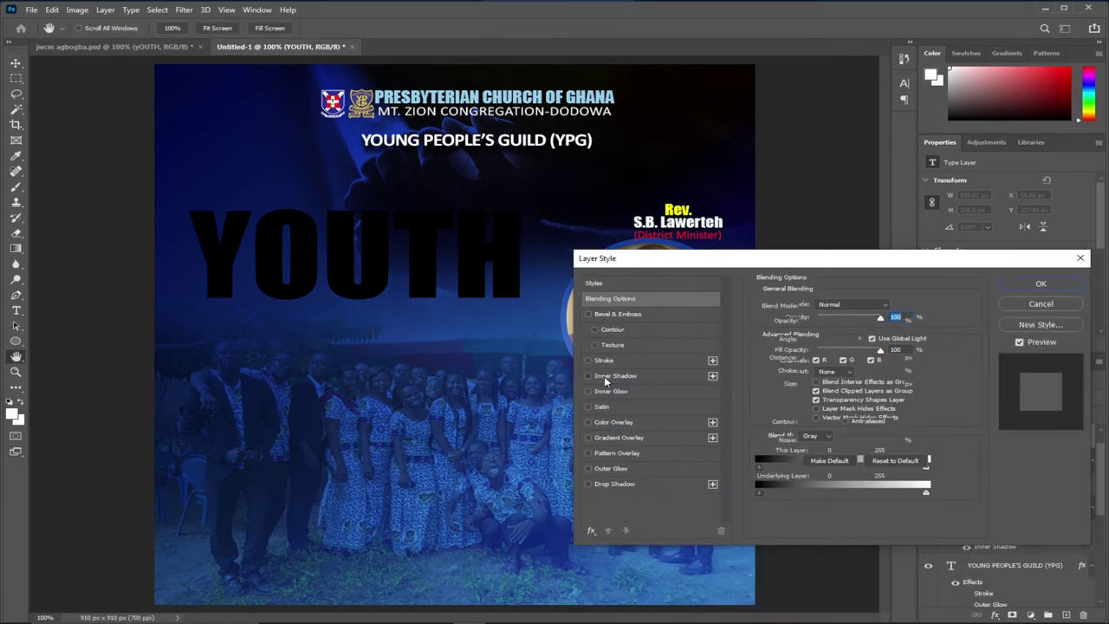
pyautogui.click(607, 377)
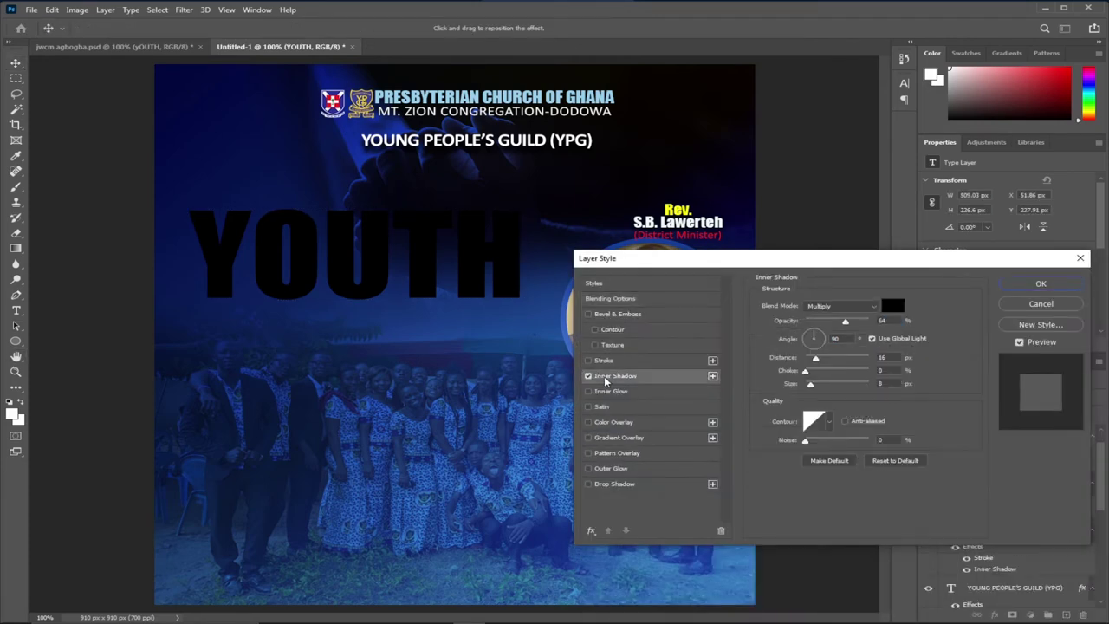
pyautogui.click(611, 438)
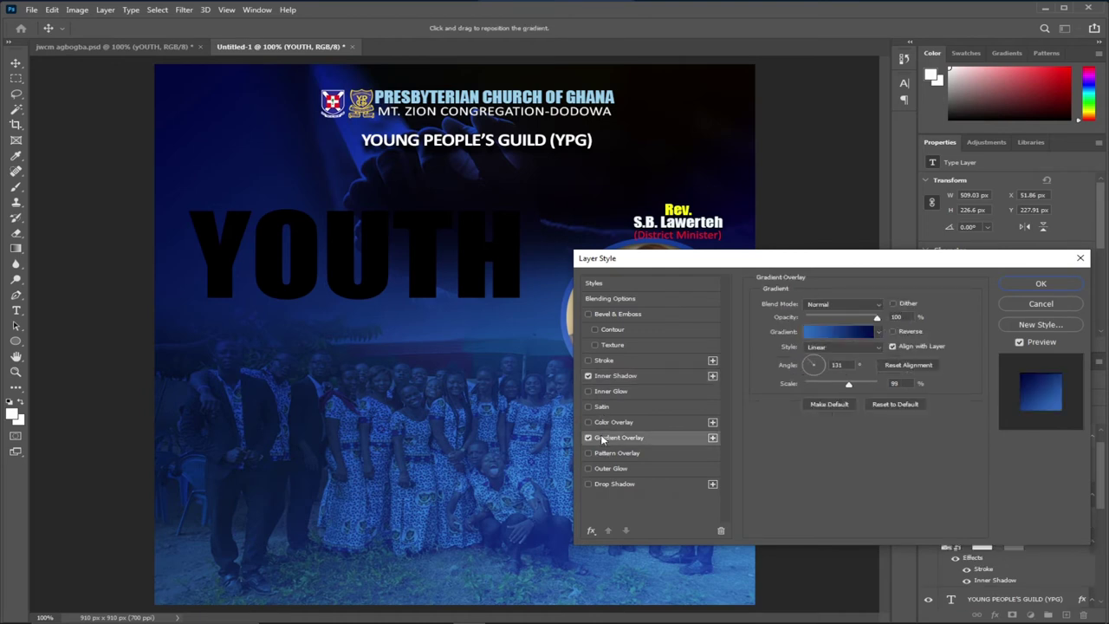
pyautogui.click(881, 333)
pyautogui.scroll(-4, 849, 385)
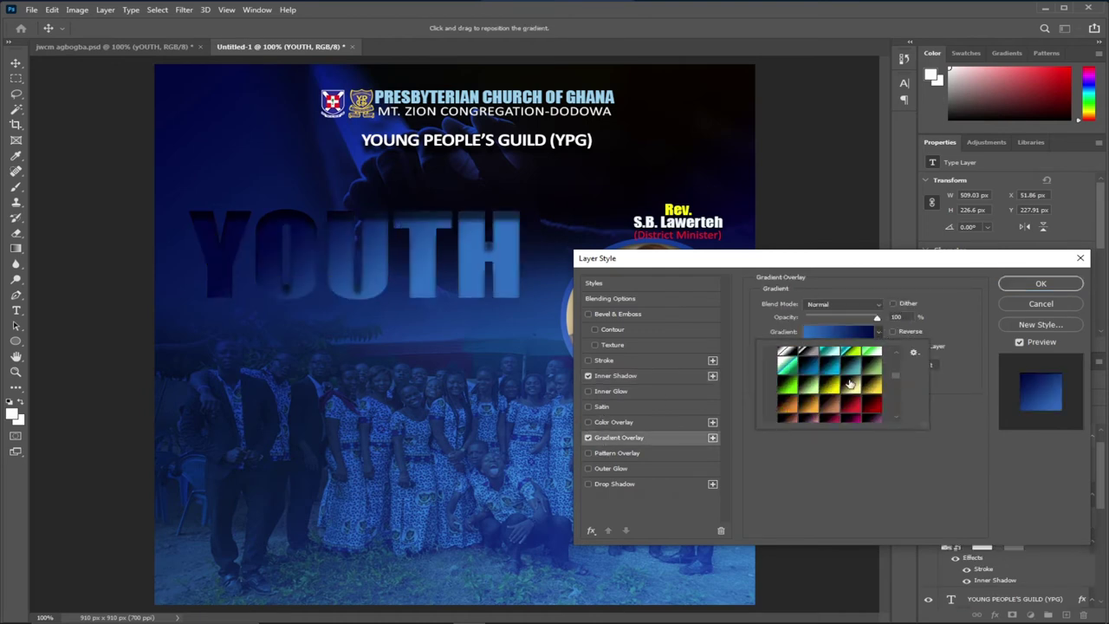
pyautogui.scroll(-3, 849, 384)
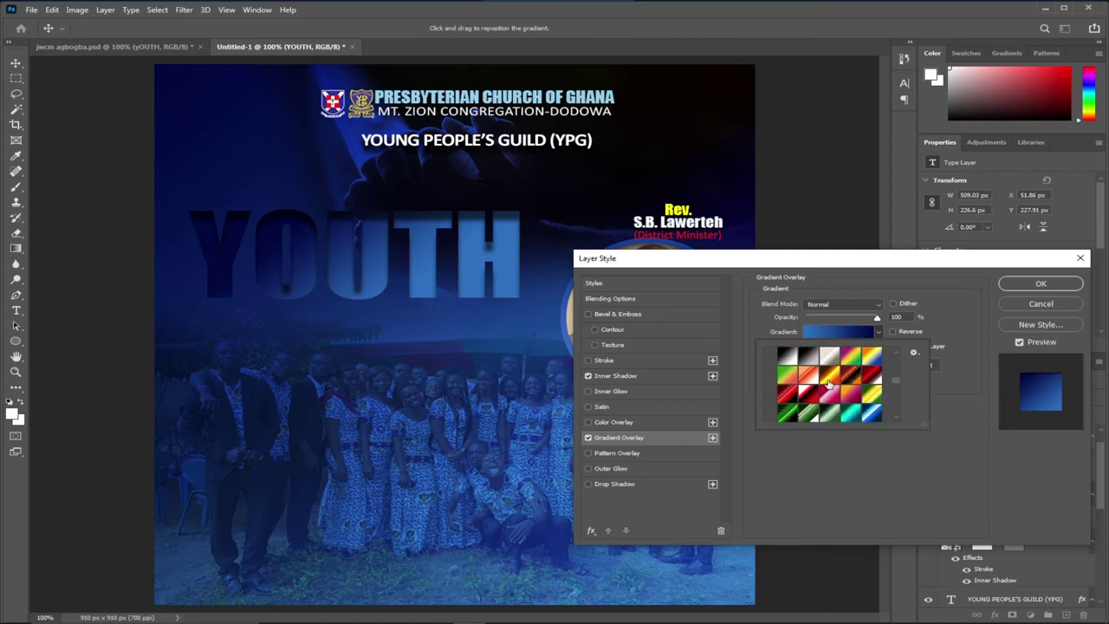
pyautogui.click(832, 378)
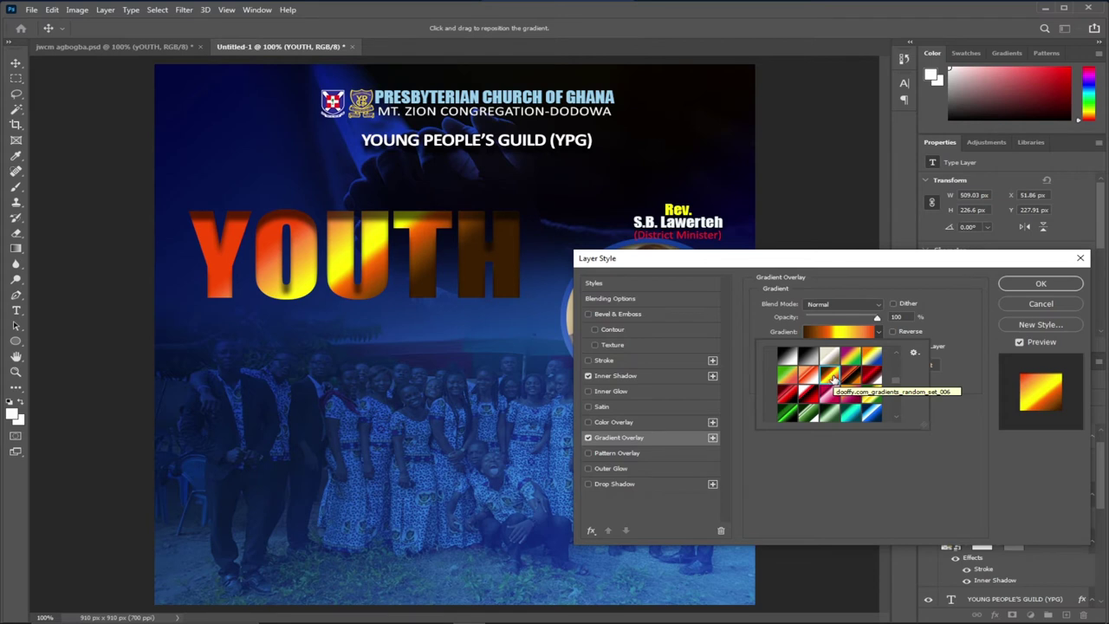
# Reduce the YOUTH overlay gradient to three colour stops, light orange at the start, yellow in the middle and red-orange at the end
pyautogui.click(845, 332)
pyautogui.click(846, 332)
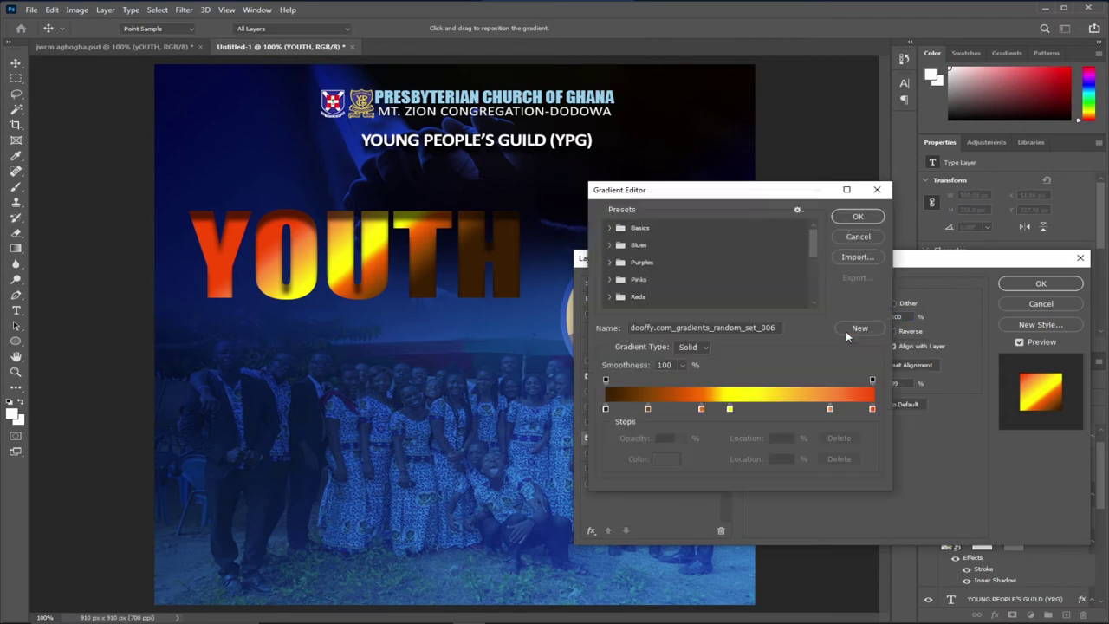
pyautogui.click(702, 409)
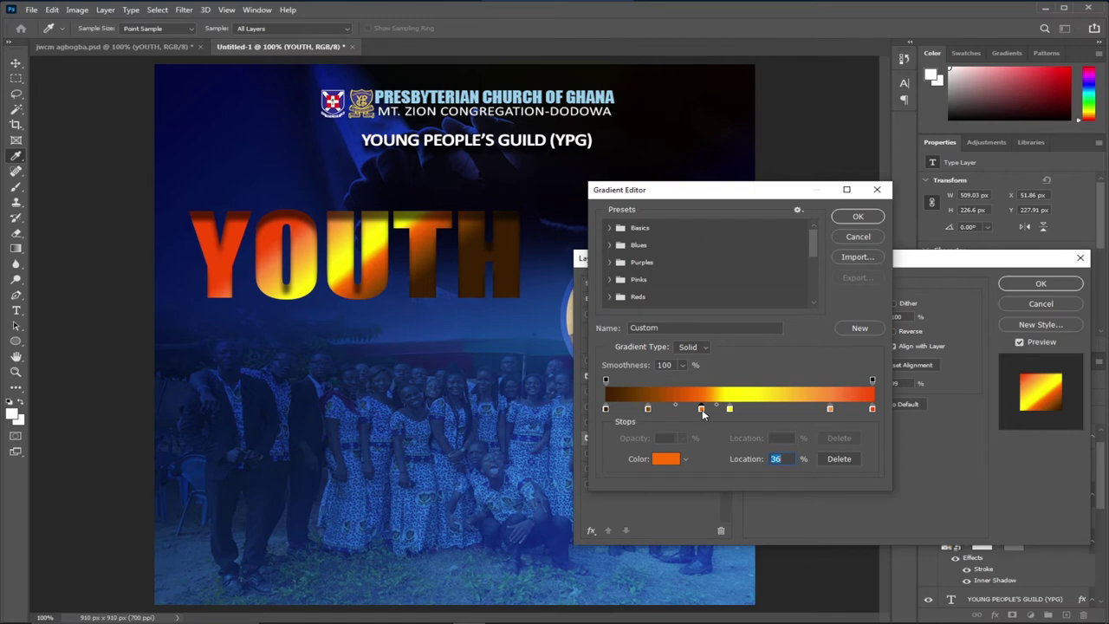
pyautogui.moveTo(702, 409); pyautogui.dragTo(606, 409)
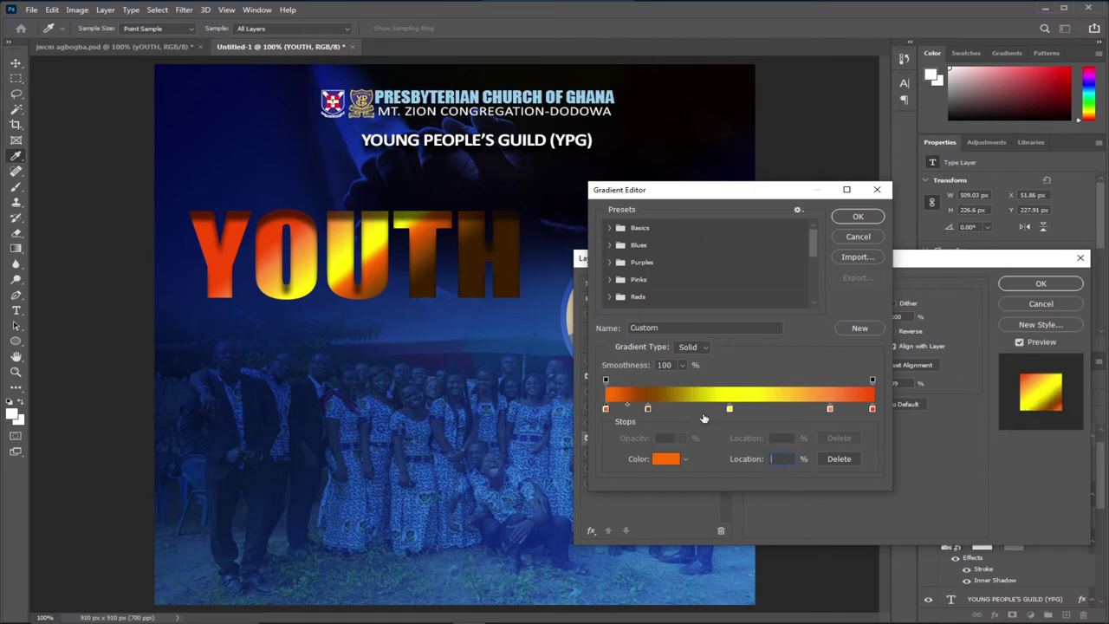
pyautogui.click(648, 409)
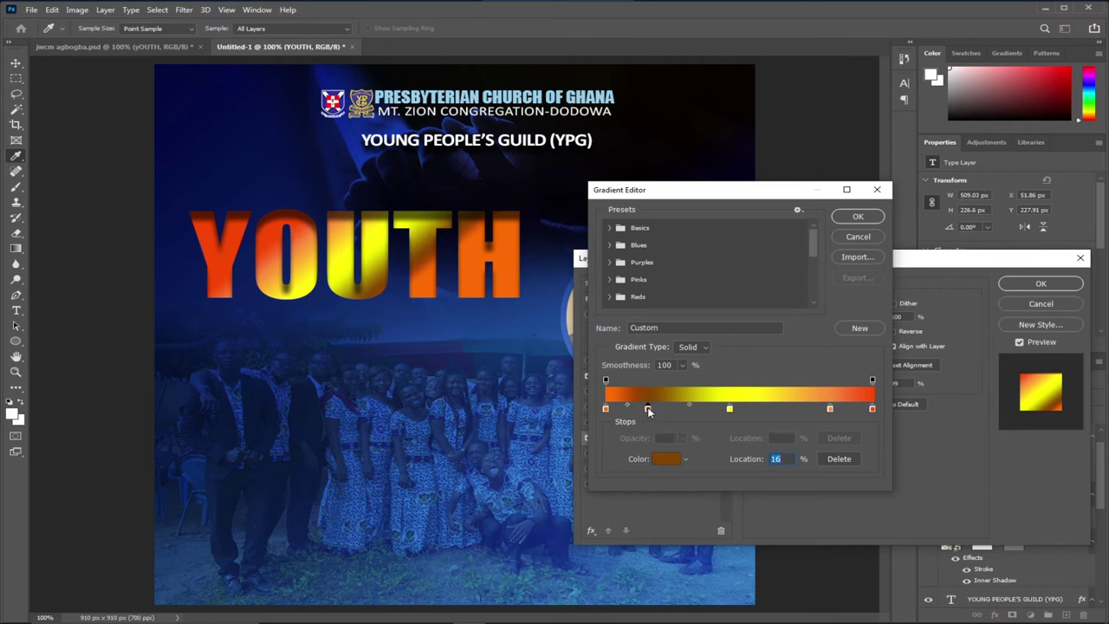
pyautogui.press('BackSpace')
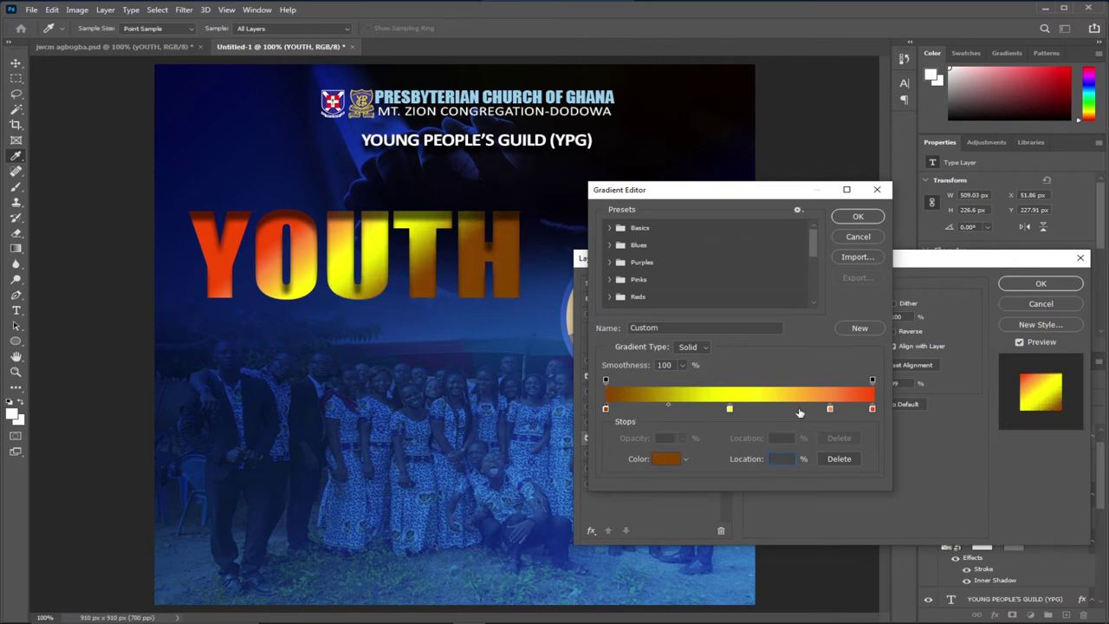
pyautogui.moveTo(830, 409); pyautogui.dragTo(605, 409)
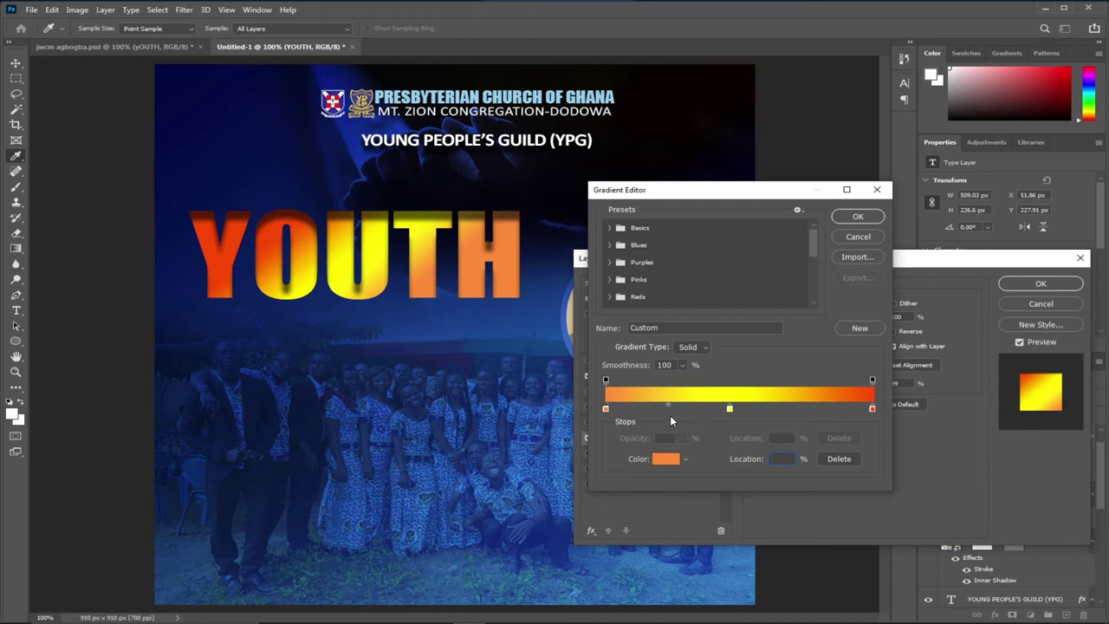
pyautogui.click(856, 218)
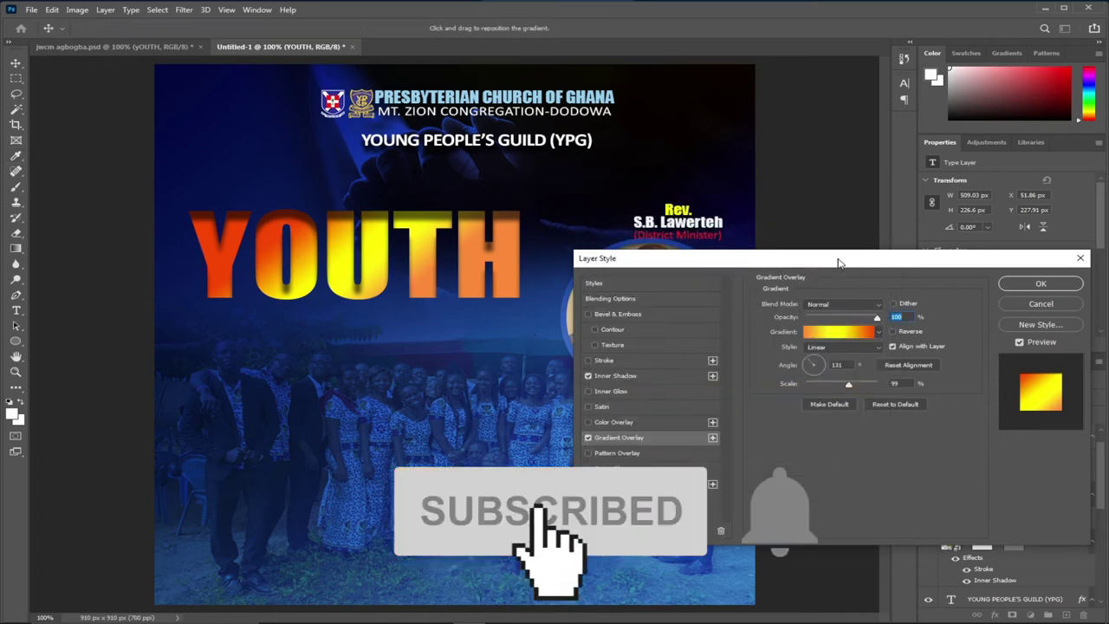
pyautogui.click(1031, 283)
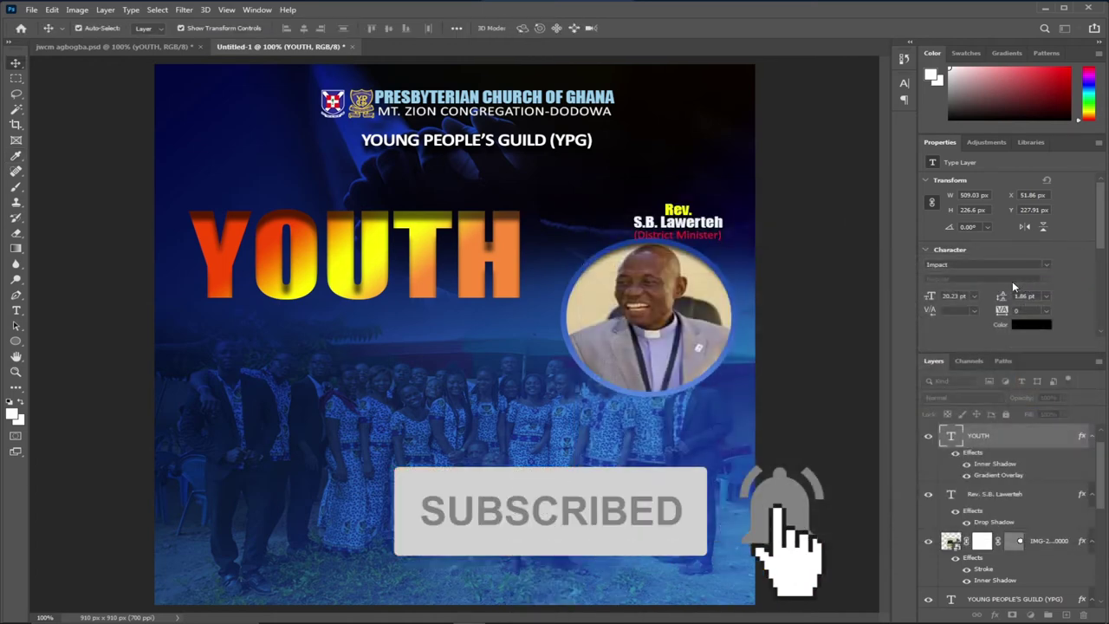
# Compare with the YOUTH heading in jwcm agbogba.psd and add a Drop Shadow to Untitled-1's YOUTH text
pyautogui.click(122, 45)
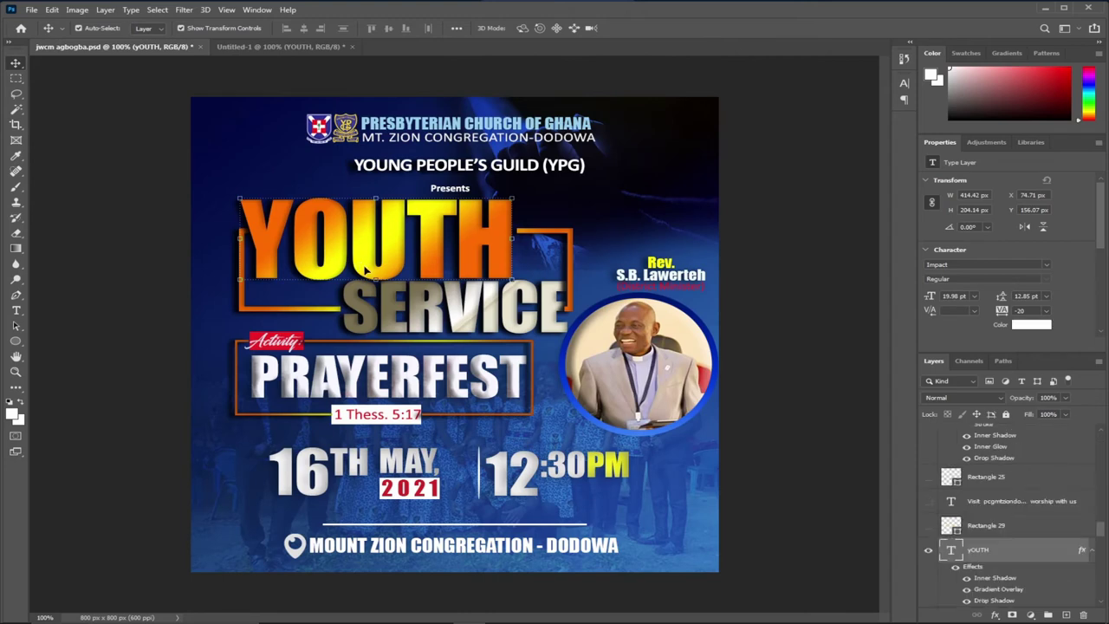
pyautogui.click(275, 48)
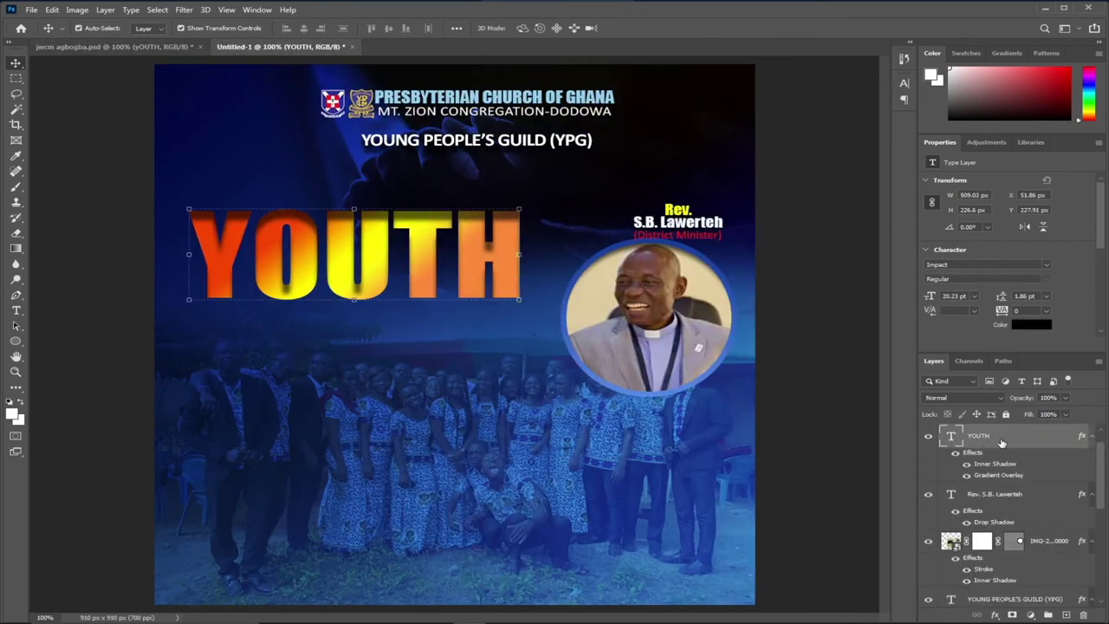
pyautogui.doubleClick(1036, 440)
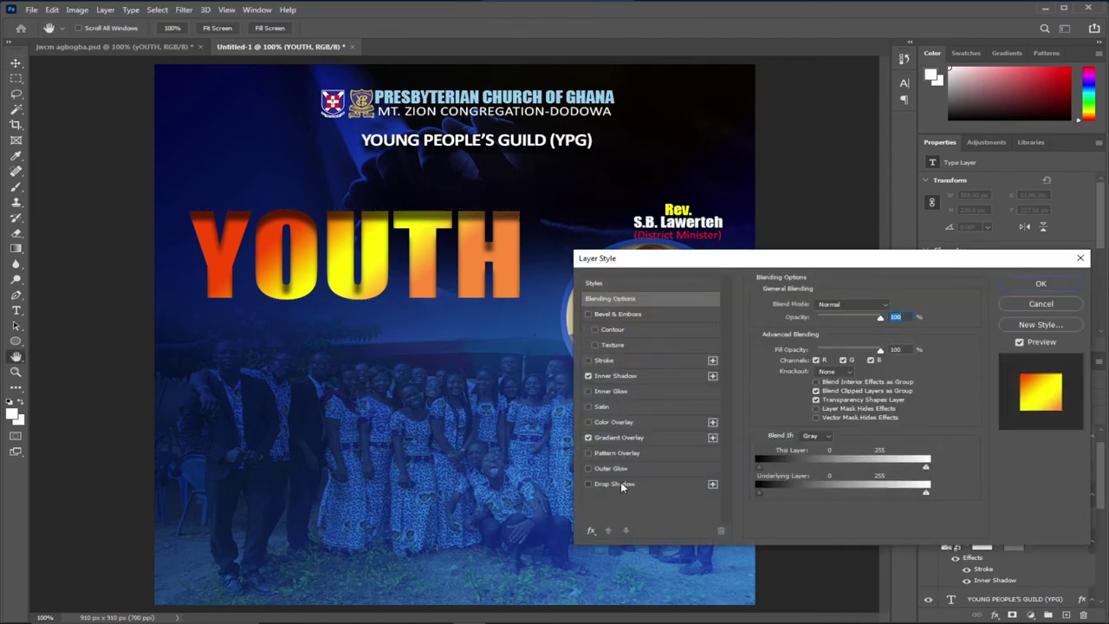
pyautogui.click(619, 484)
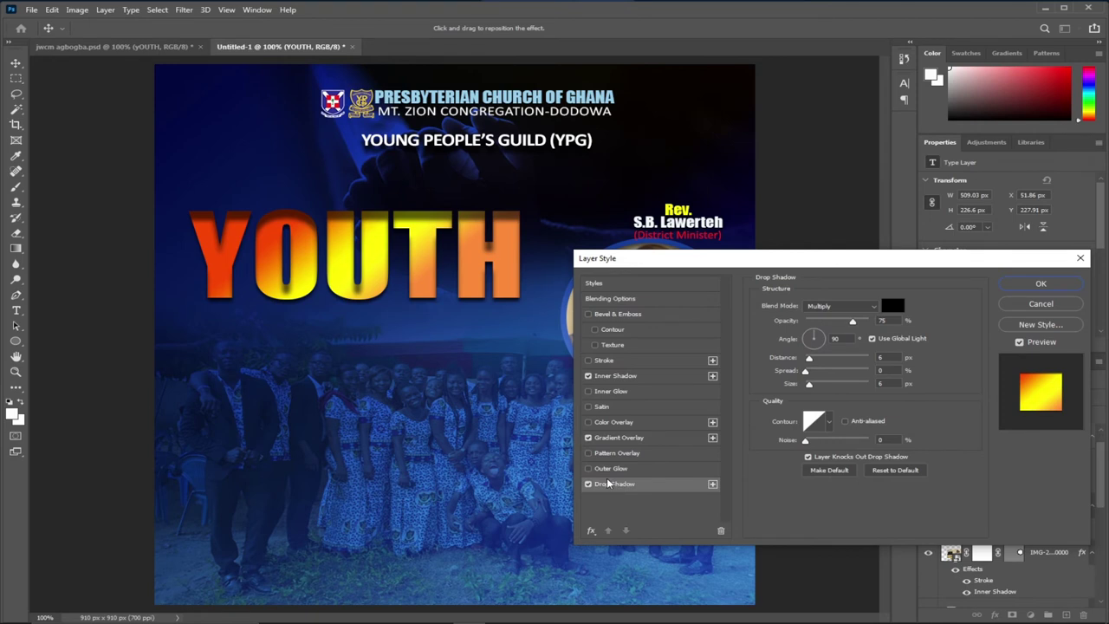
# Set the YOUTH text's Inner Shadow to 25% opacity, 8 px distance and 10 px size
pyautogui.click(620, 378)
pyautogui.moveTo(848, 326); pyautogui.dragTo(822, 321)
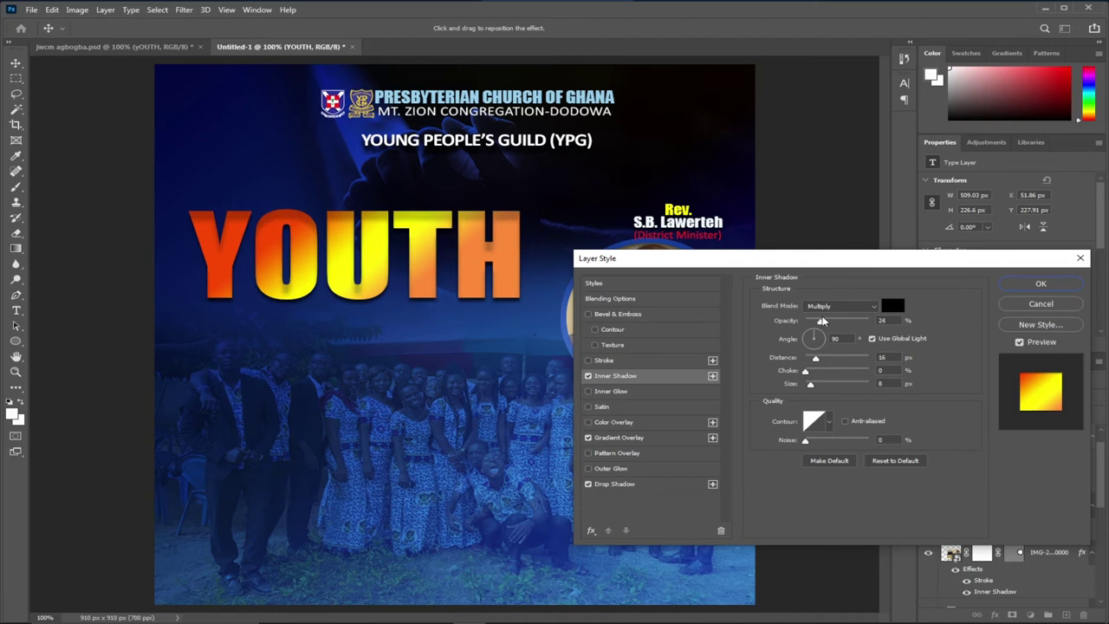
pyautogui.doubleClick(881, 321)
pyautogui.write('25')
pyautogui.moveTo(816, 359); pyautogui.dragTo(814, 386)
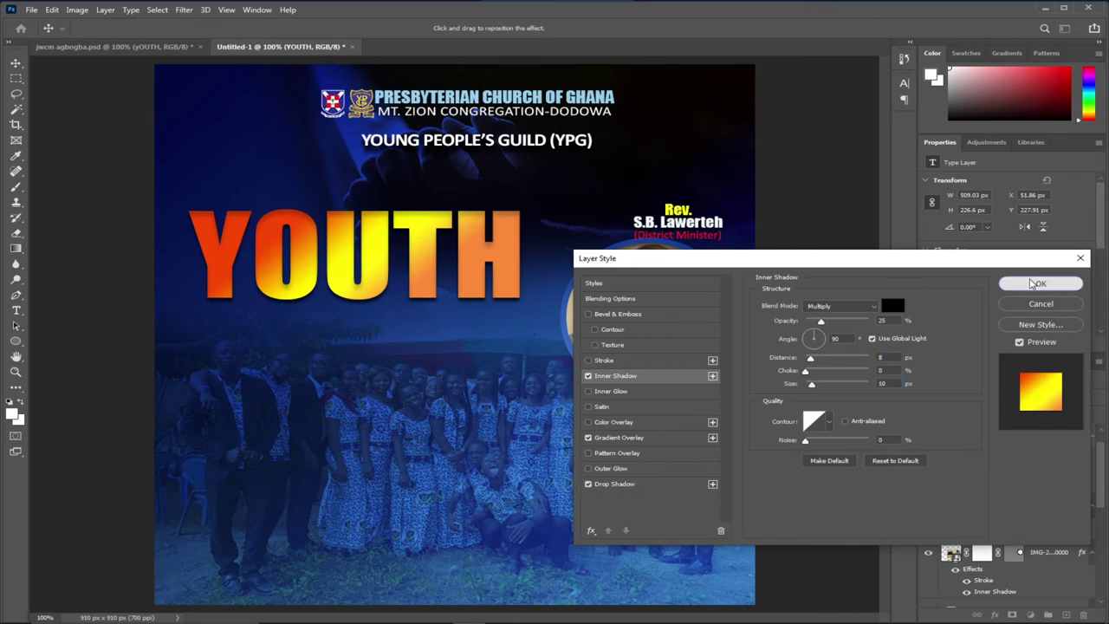
pyautogui.click(1040, 283)
# After checking jwcm agbogba.psd, duplicate Untitled-1's YOUTH text to about X 89 px, Y 386 px and change the copy's wording to "SERVICE"
pyautogui.click(122, 46)
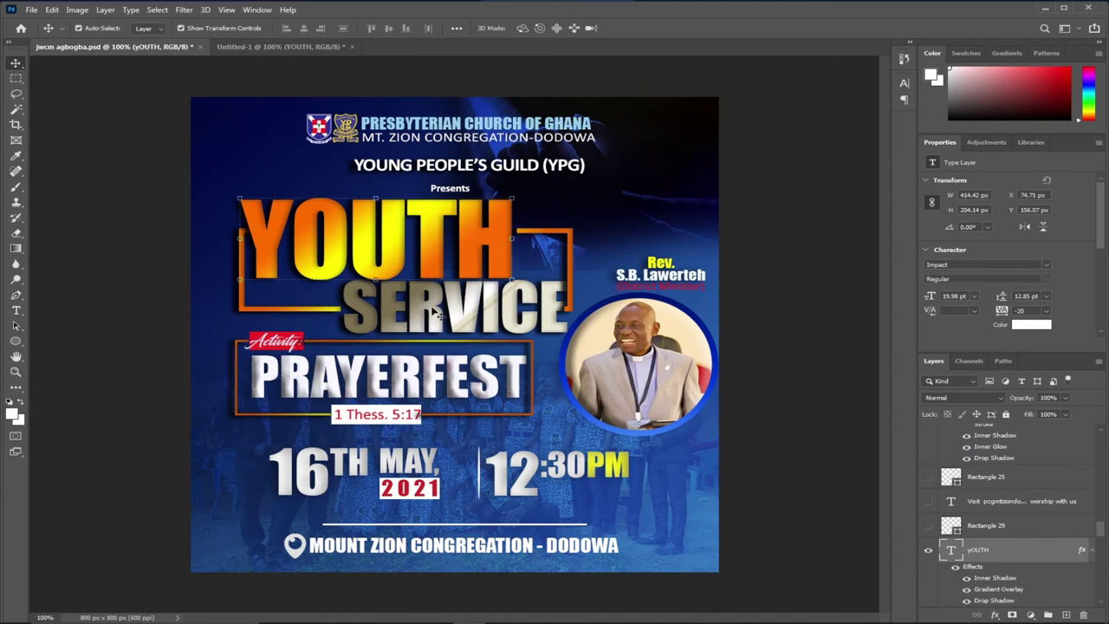
pyautogui.click(240, 44)
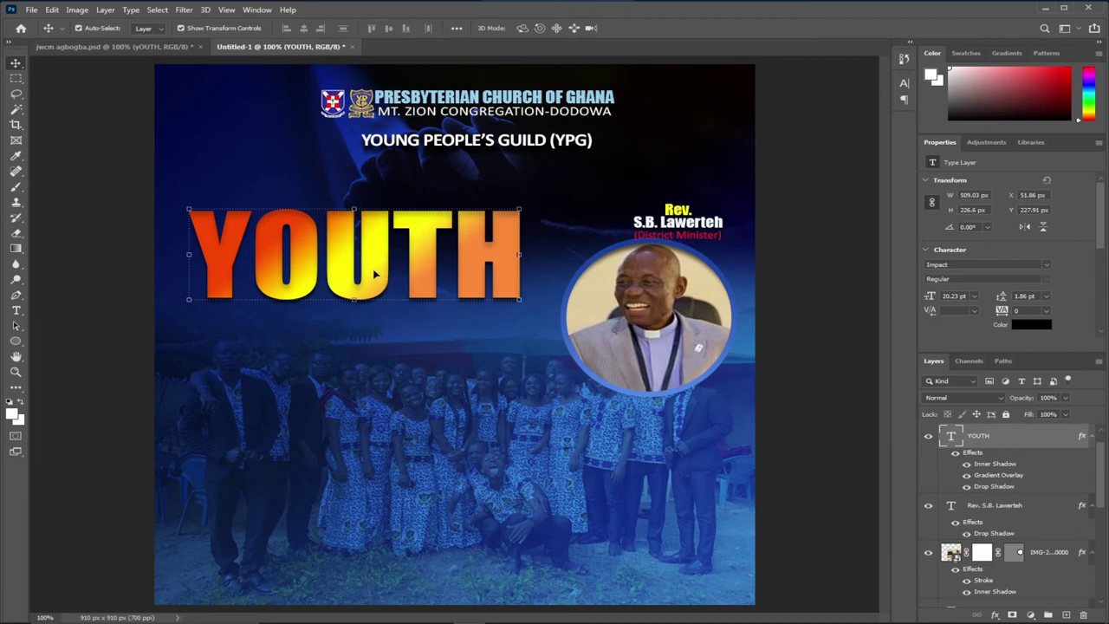
pyautogui.moveTo(374, 272); pyautogui.dragTo(401, 348)
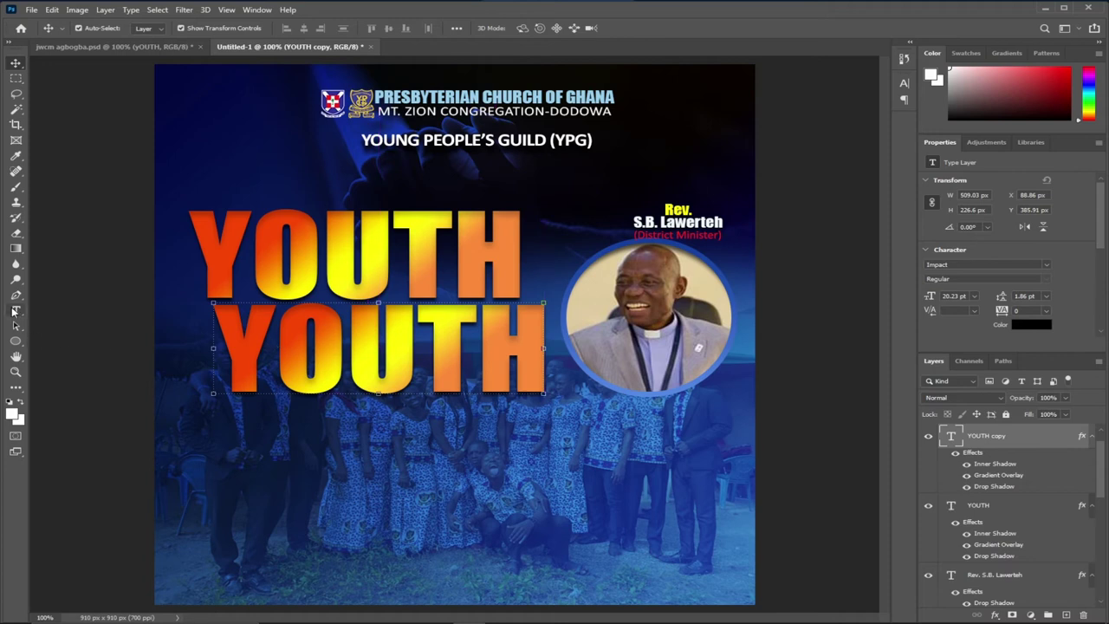
pyautogui.click(15, 310)
pyautogui.doubleClick(369, 349)
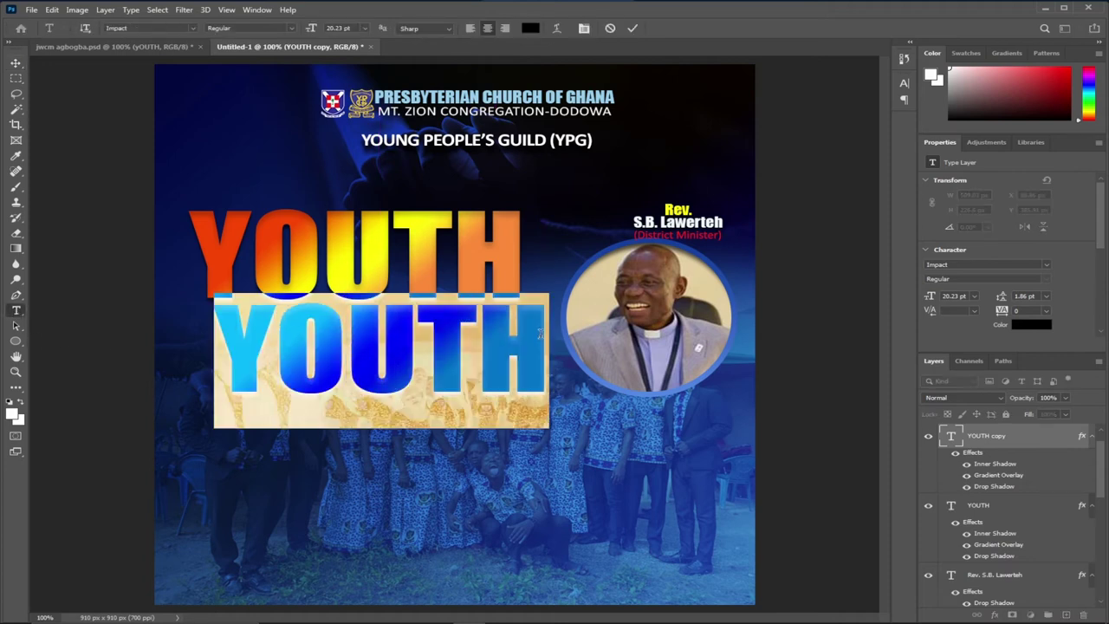
pyautogui.write('SERVICE')
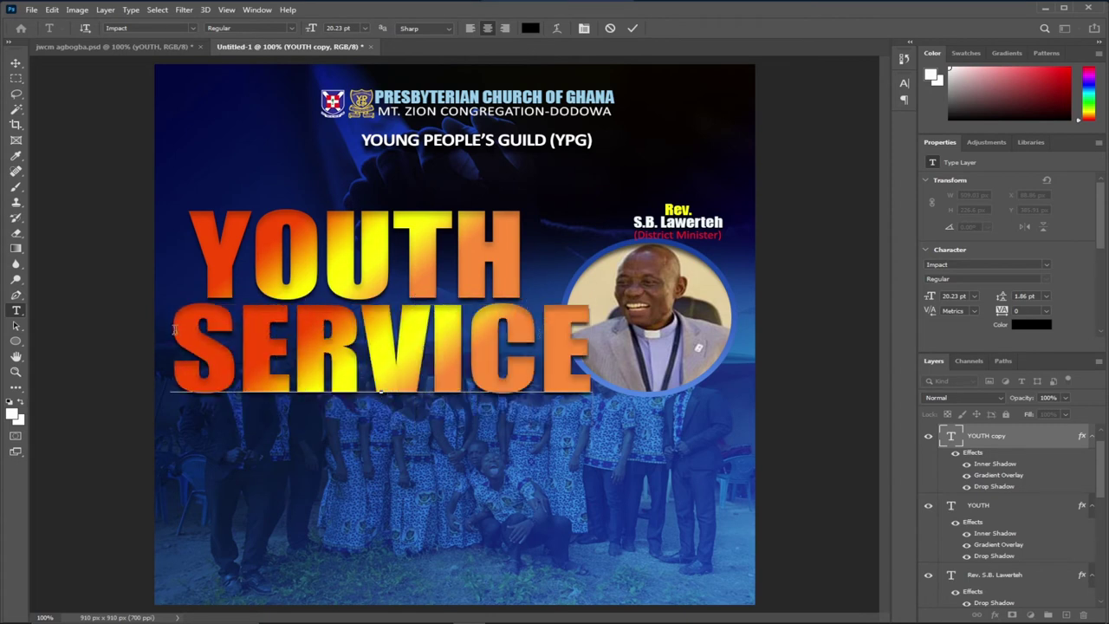
# Reduce the whole SERVICE text to 19 pt
pyautogui.hotkey('ctrl', 'a')
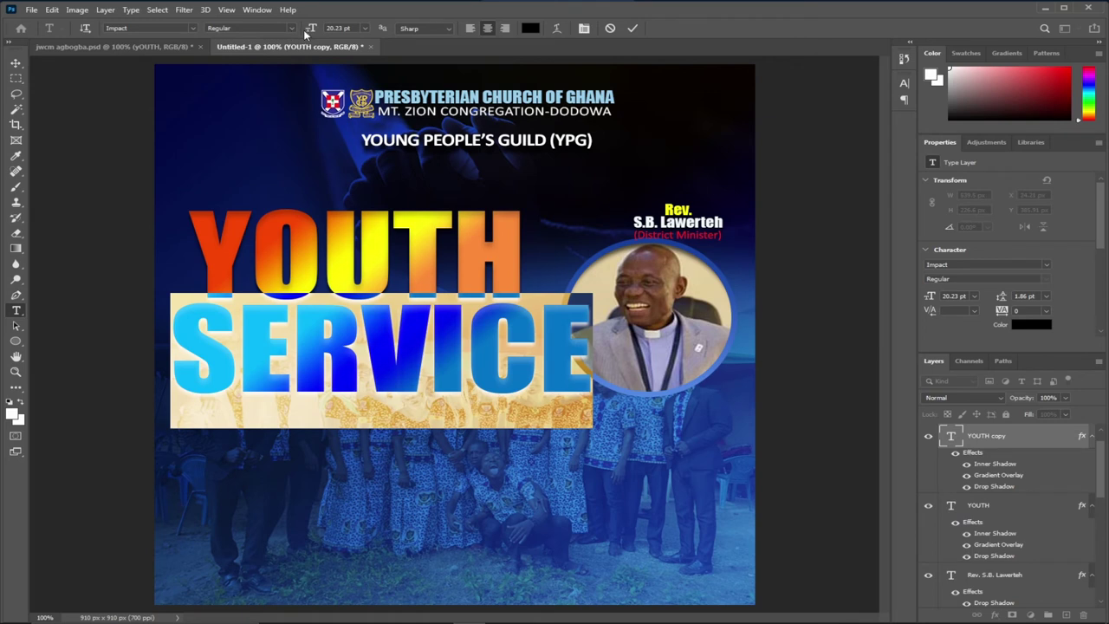
pyautogui.moveTo(311, 29); pyautogui.dragTo(285, 28)
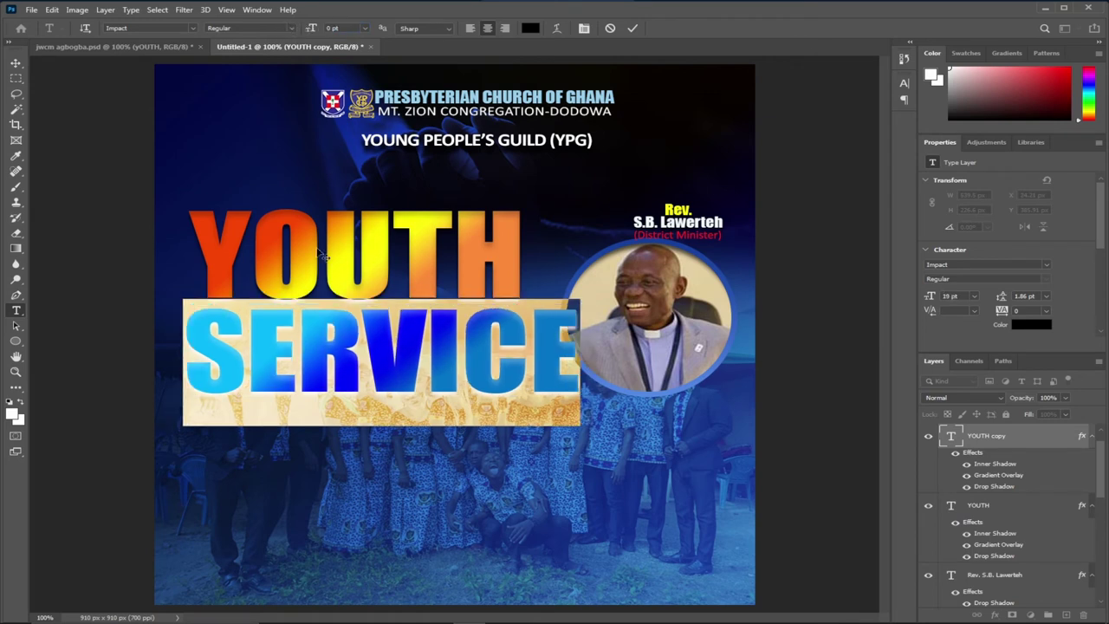
pyautogui.click(15, 63)
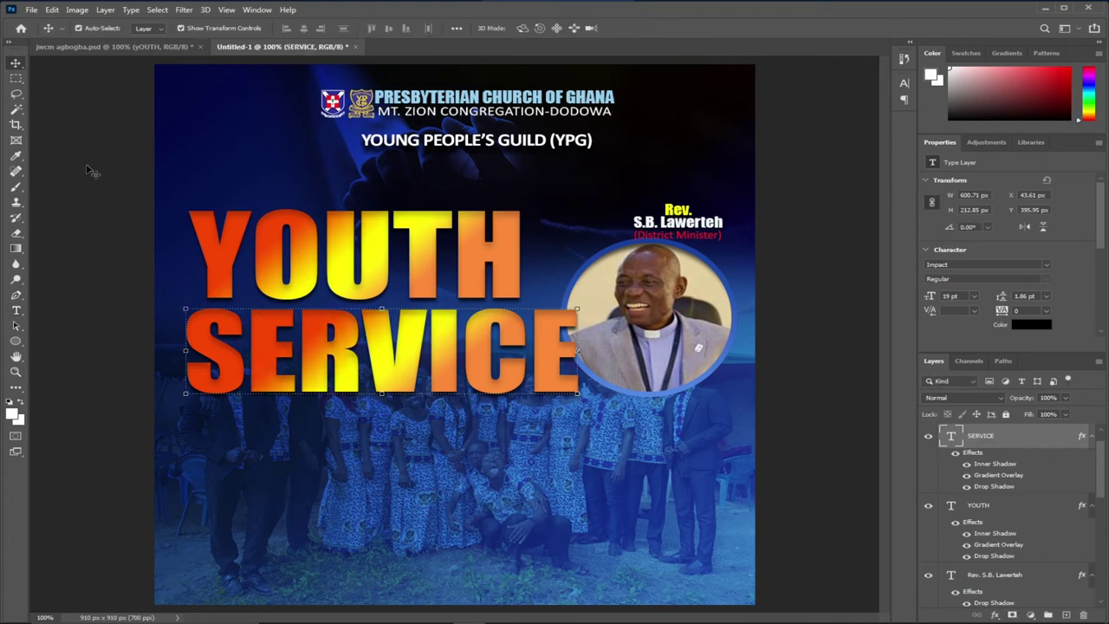
# Scale the SERVICE text down to about 409 × 145 px and place it at about X 184 px, Y 386 px, comparing with jwcm agbogba.psd
pyautogui.hotkey('ctrl', 't')
pyautogui.moveTo(232, 306); pyautogui.dragTo(307, 311)
pyautogui.press('Return')
pyautogui.moveTo(356, 347)
pyautogui.mouseDown()
pyautogui.moveTo(373, 347)
pyautogui.moveTo(359, 344)
pyautogui.moveTo(364, 319)
pyautogui.moveTo(352, 331)
pyautogui.mouseUp()
pyautogui.click(130, 49)
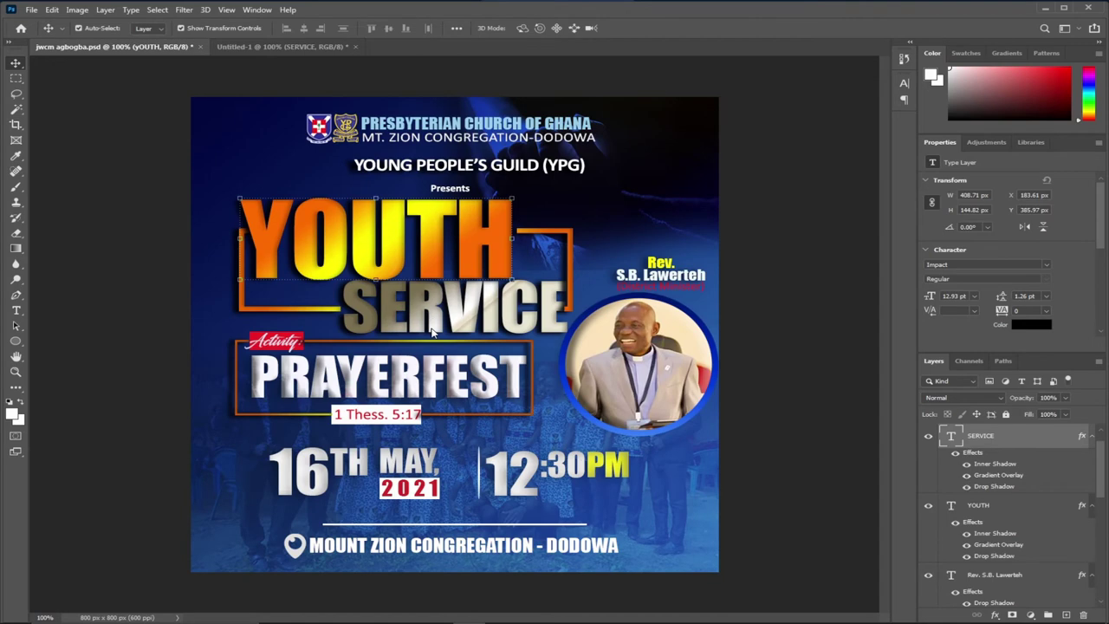
pyautogui.click(268, 48)
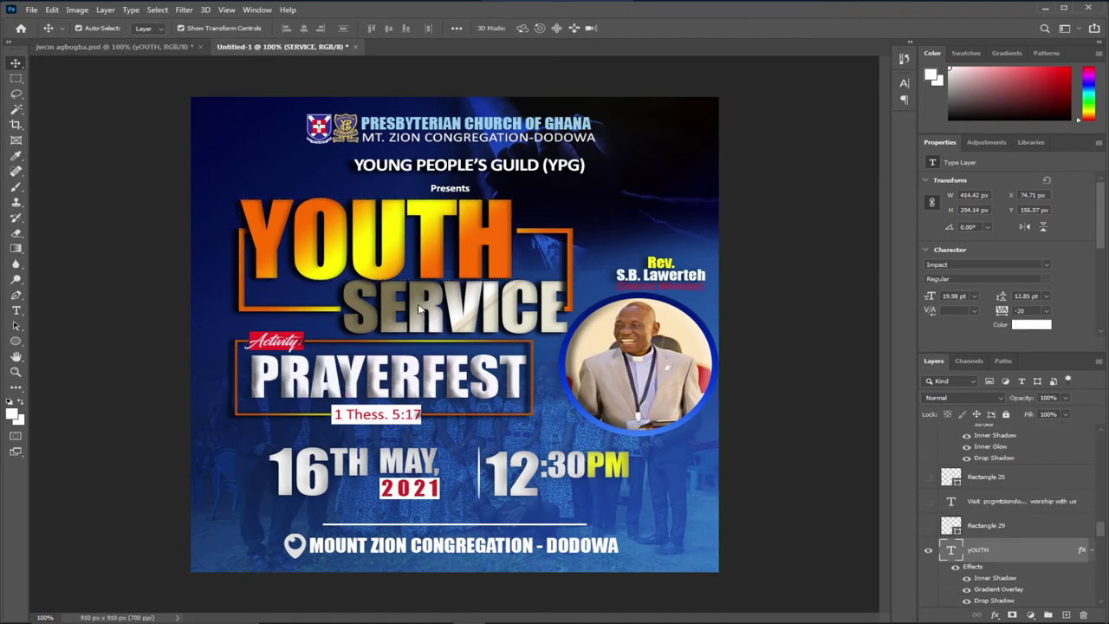
pyautogui.moveTo(433, 335); pyautogui.dragTo(435, 334)
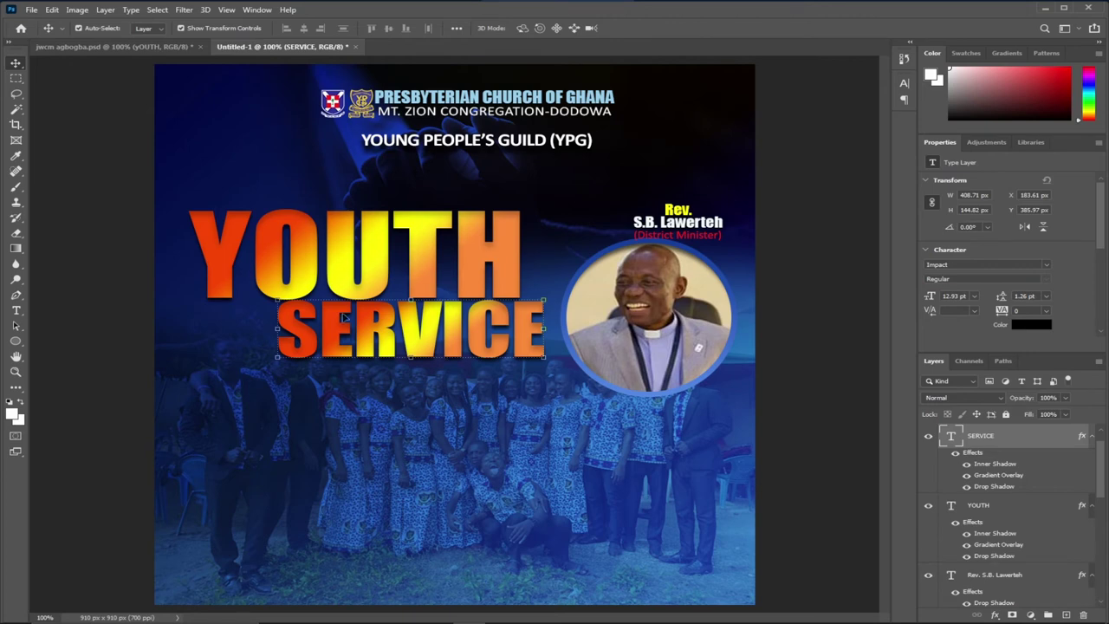
pyautogui.click(112, 46)
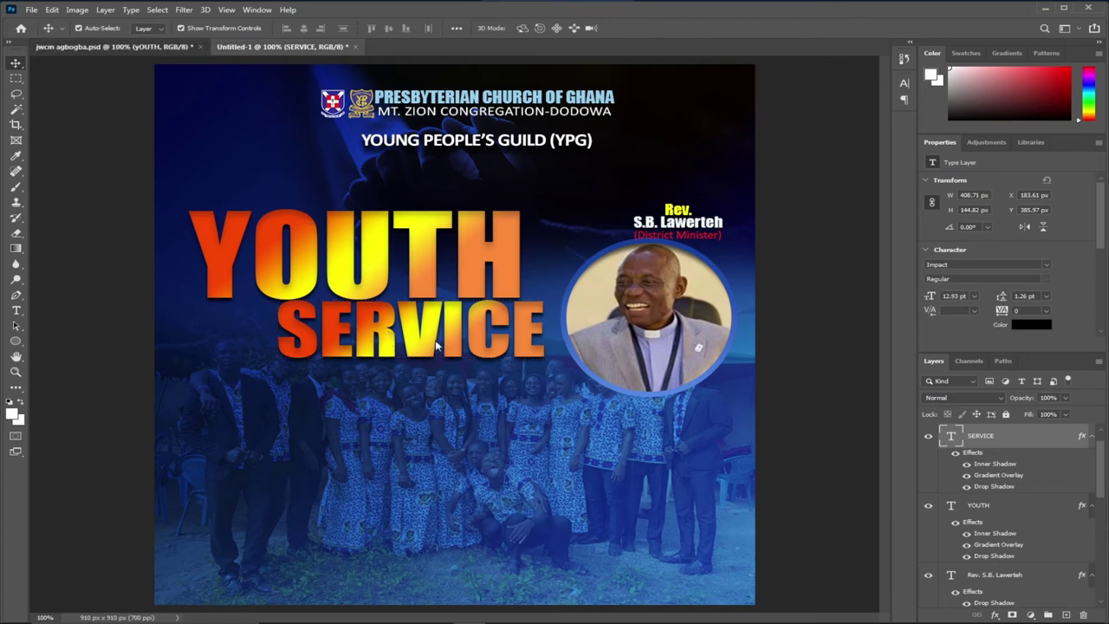
pyautogui.click(280, 47)
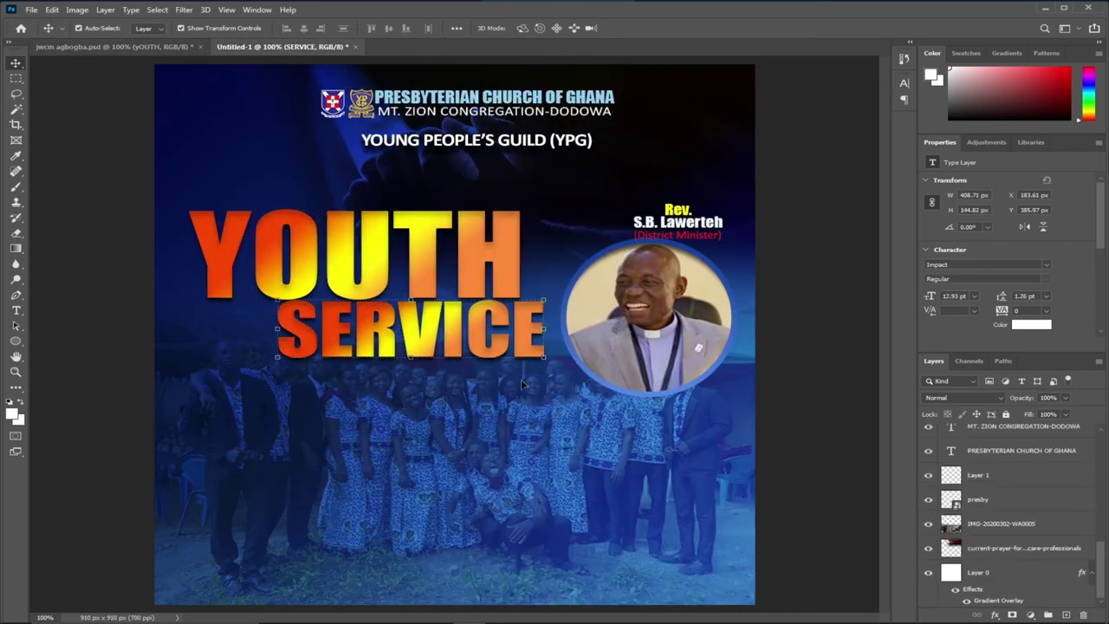
# Switch the SERVICE text's Gradient Overlay to a silver-beige metallic preset and compare it with jwcm agbogba.psd
pyautogui.doubleClick(1029, 436)
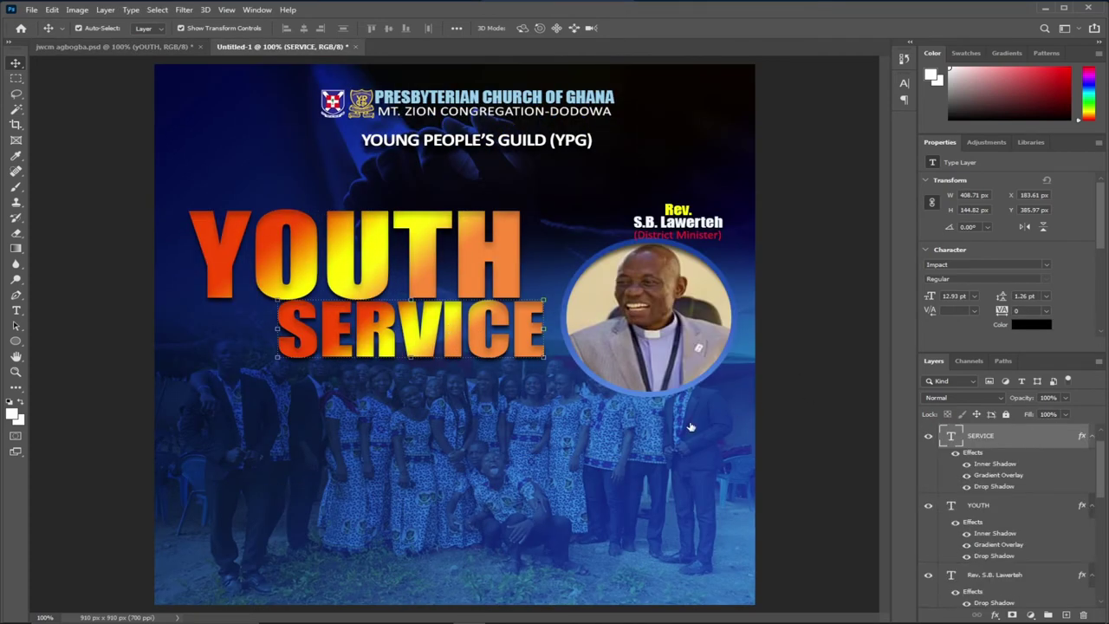
pyautogui.click(621, 438)
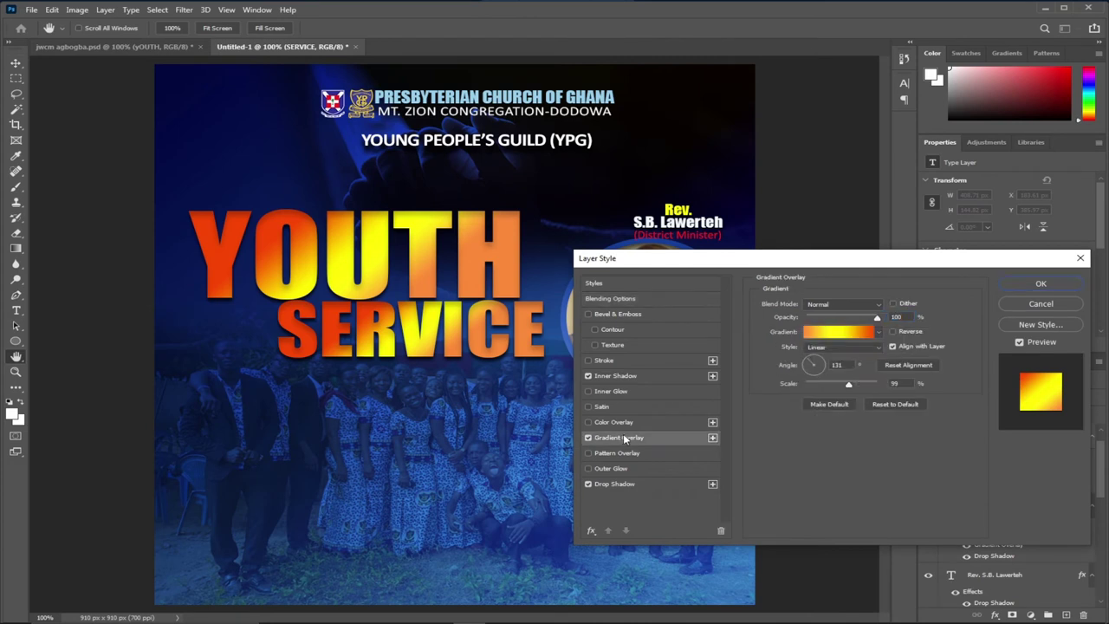
pyautogui.click(882, 333)
pyautogui.click(830, 356)
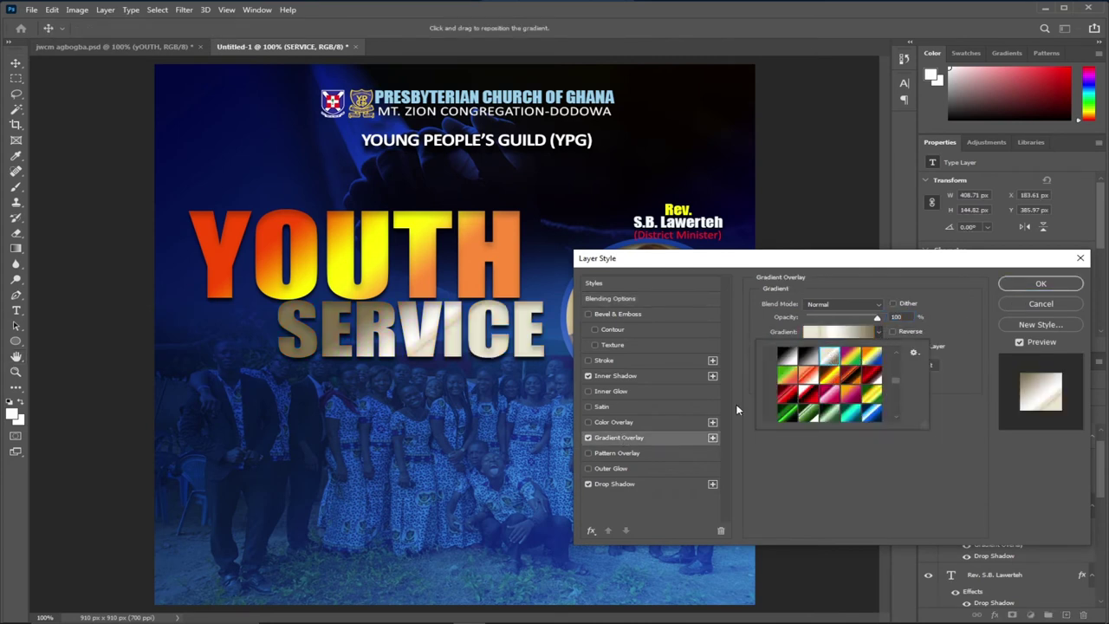
pyautogui.click(1018, 287)
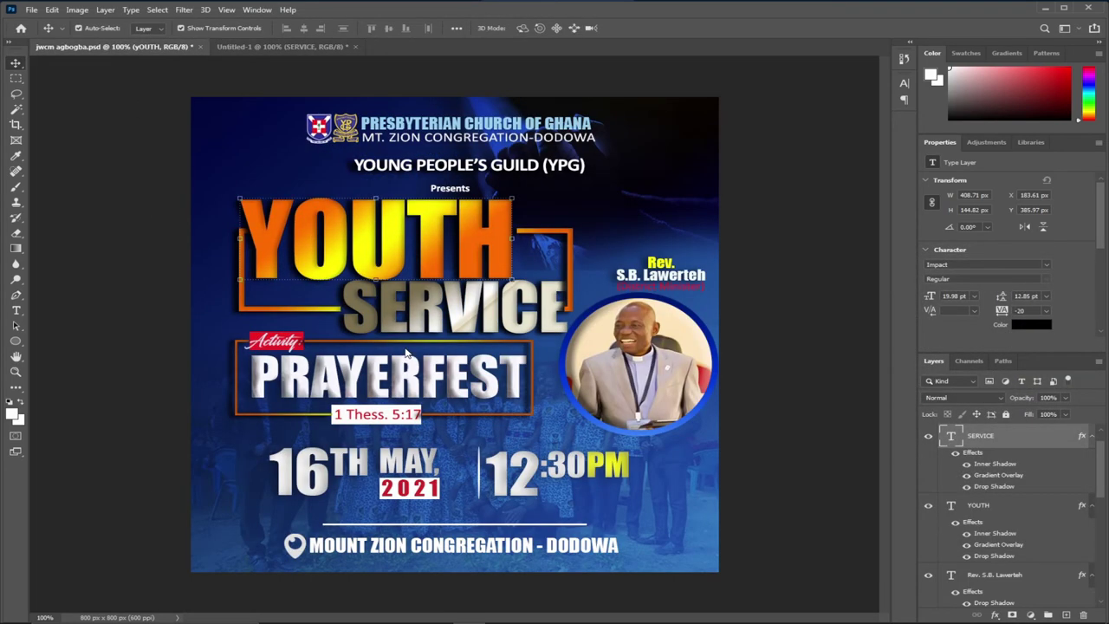
pyautogui.click(243, 48)
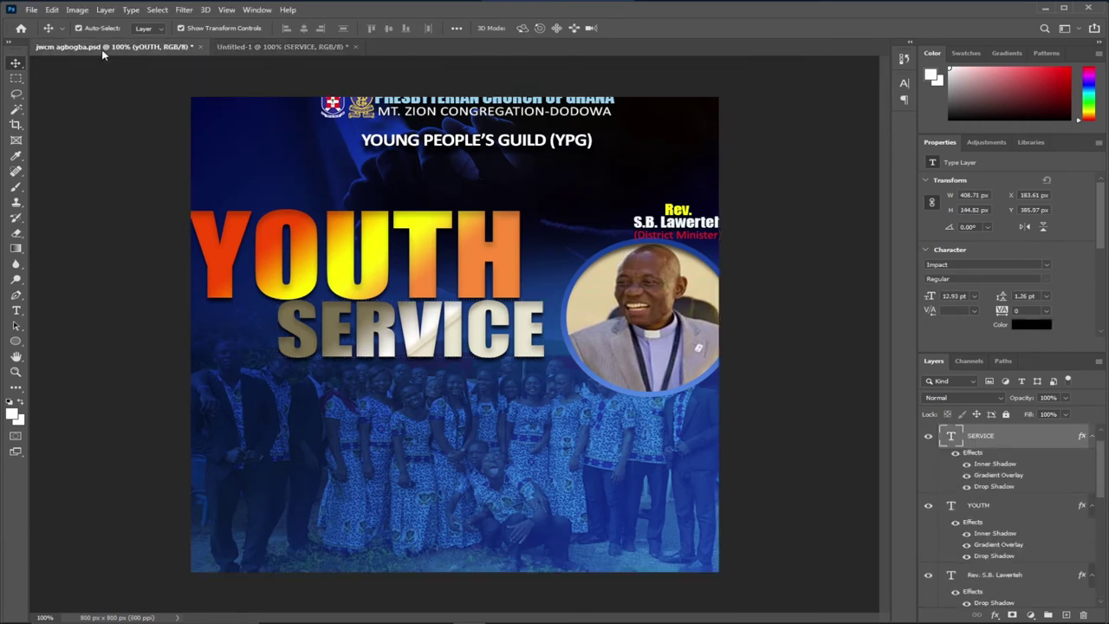
pyautogui.click(101, 48)
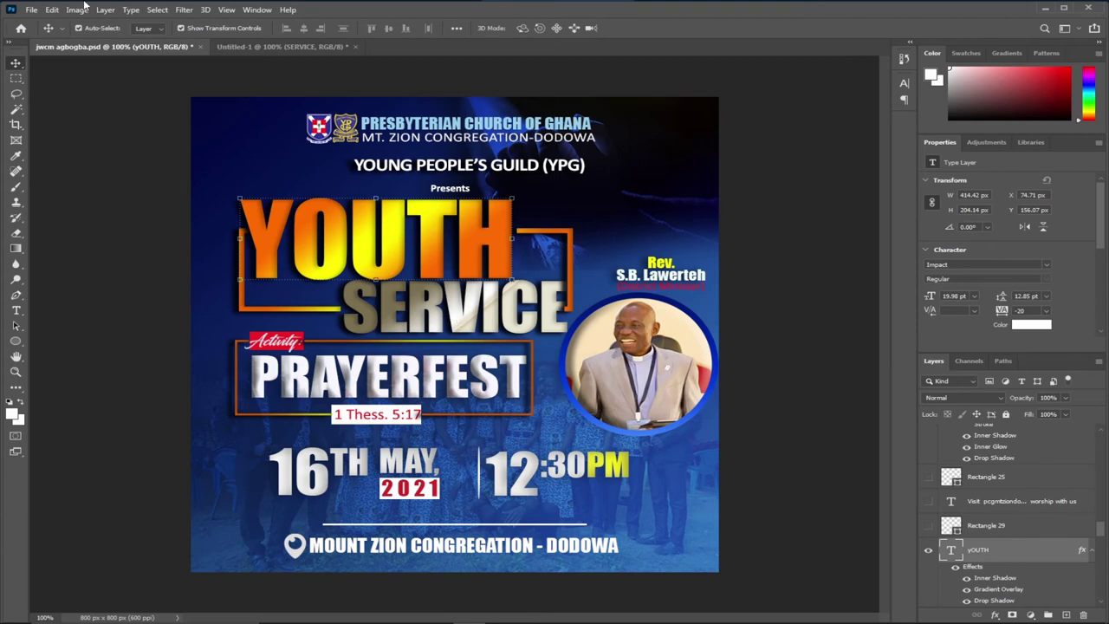
pyautogui.click(265, 47)
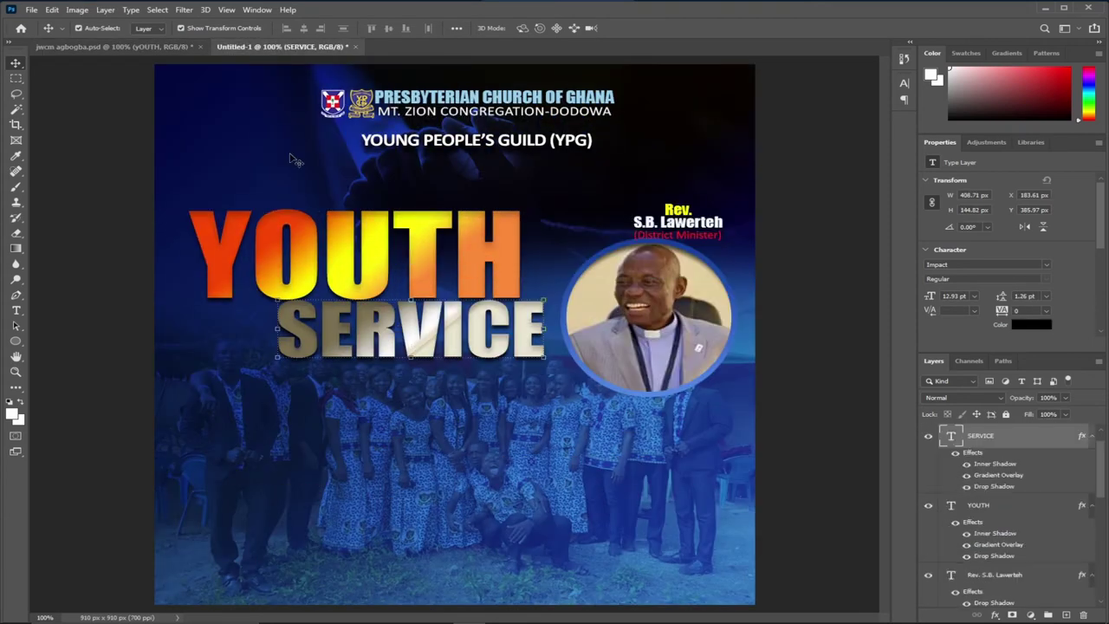
# Copy the layer style of Untitled-1's YOUTH text
pyautogui.click(276, 284)
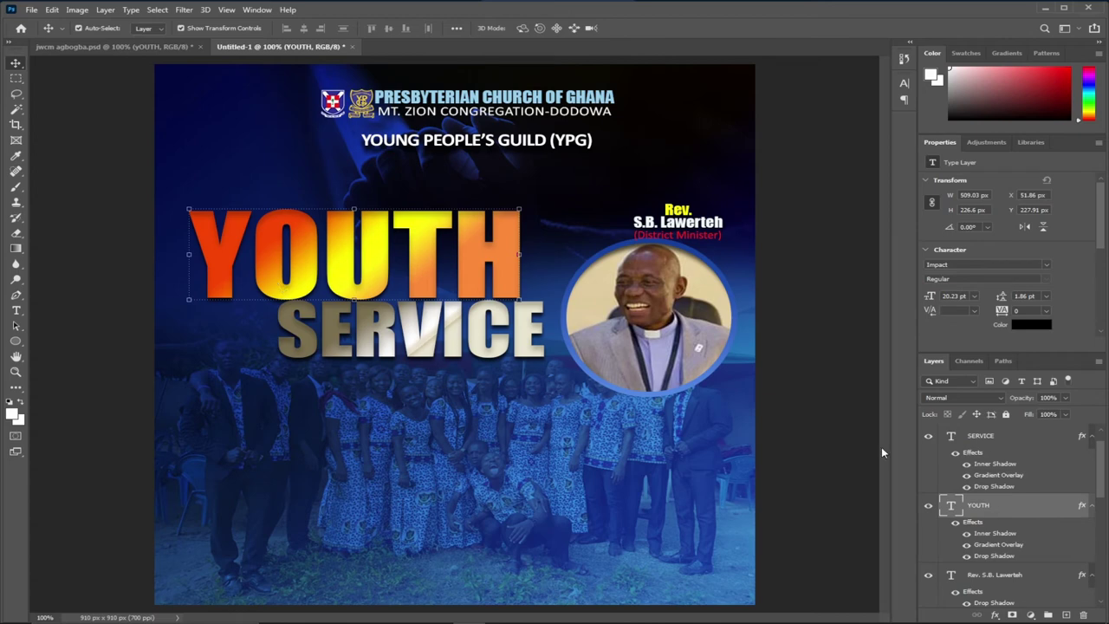
pyautogui.rightClick(1022, 510)
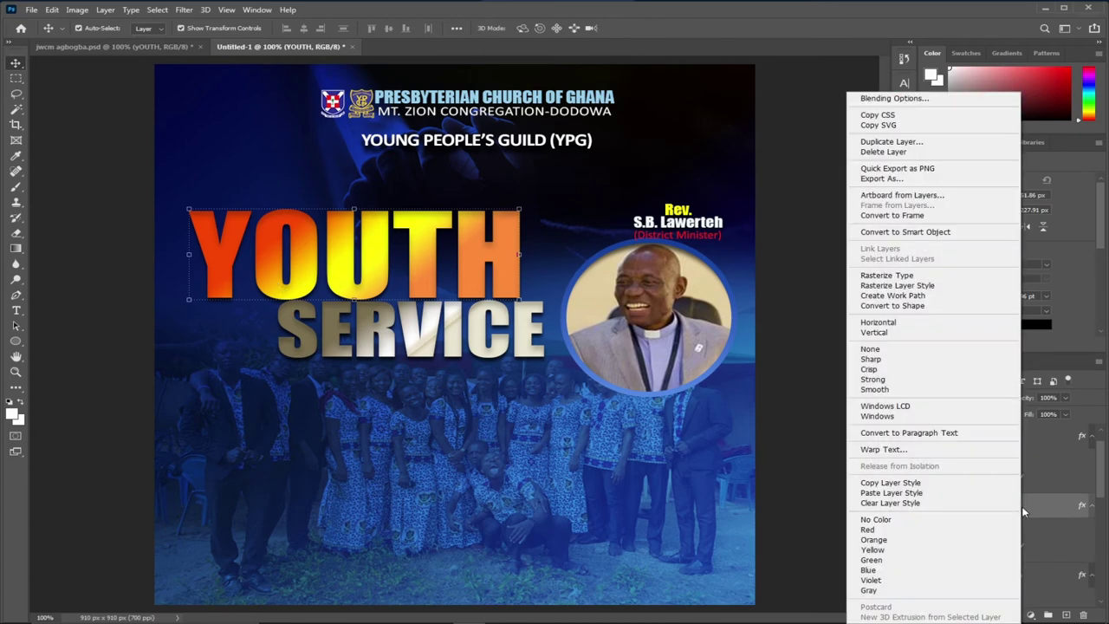
pyautogui.click(904, 483)
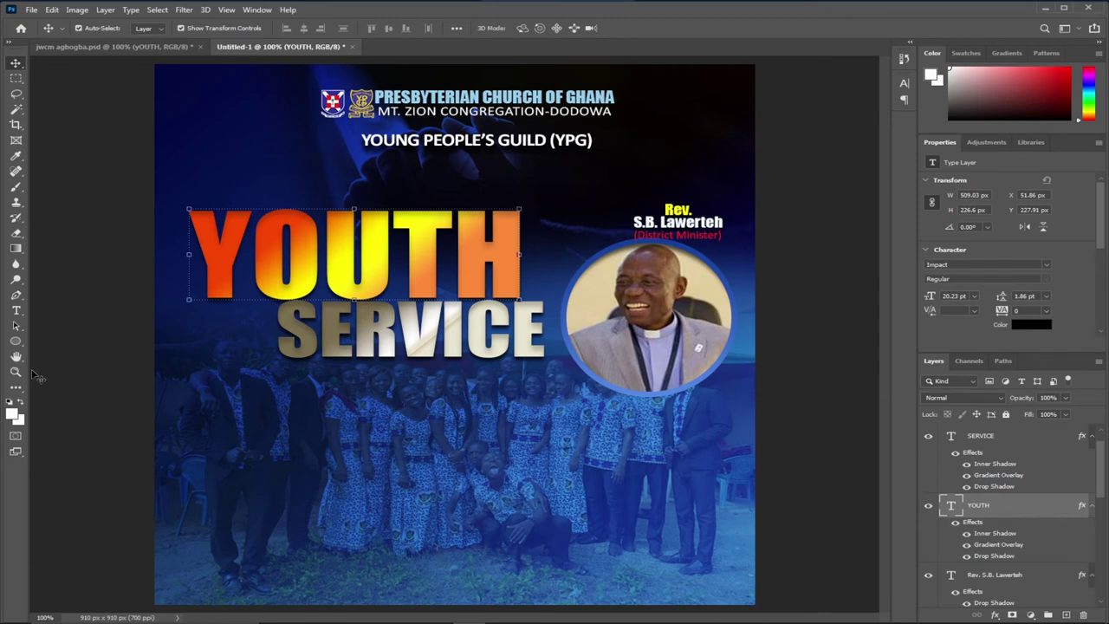
# Draw a rectangle shape about 576 × 152 px at about X 31 px, Y 296 px, across the YOUTH and SERVICE headings
pyautogui.moveTo(12, 344); pyautogui.dragTo(52, 344)
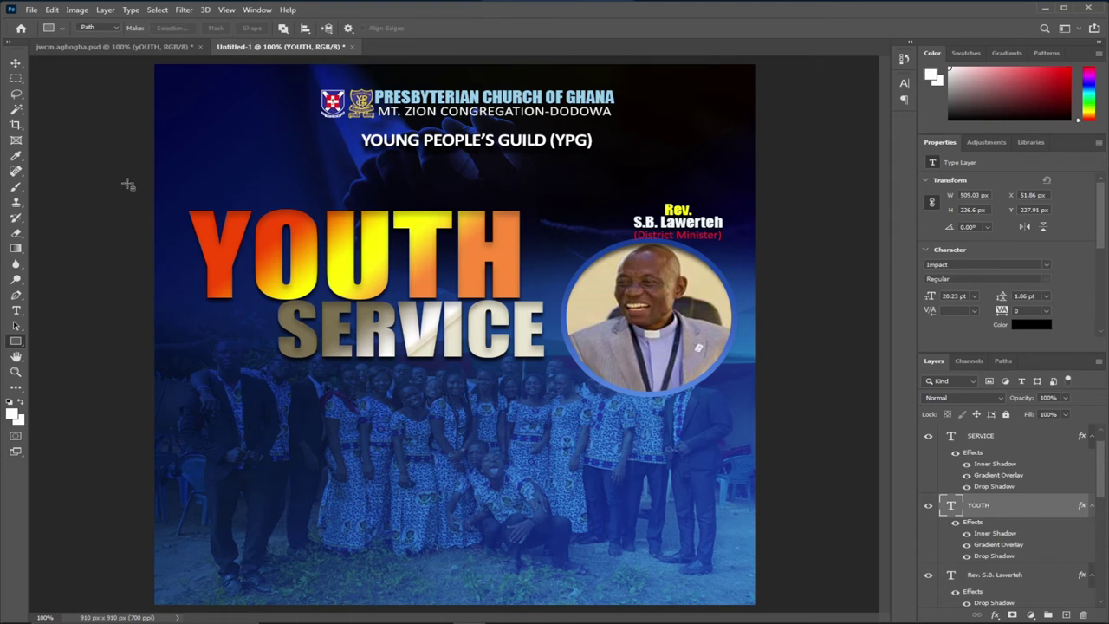
pyautogui.click(91, 26)
pyautogui.click(94, 39)
pyautogui.moveTo(174, 240); pyautogui.dragTo(554, 329)
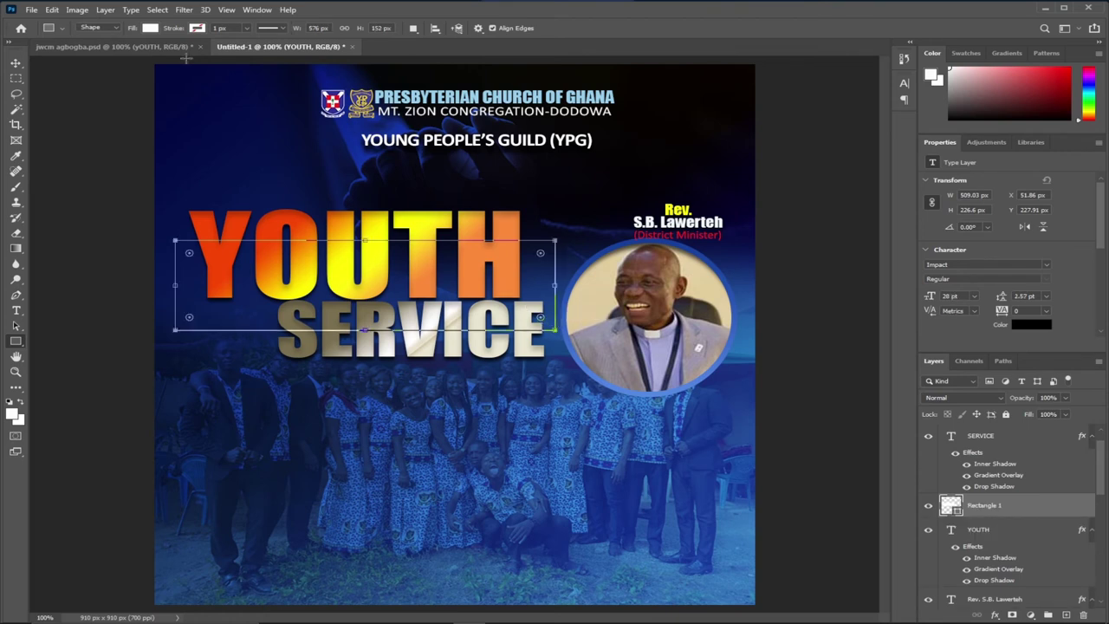
# Give the rectangle no fill and a white 4 px stroke
pyautogui.click(150, 28)
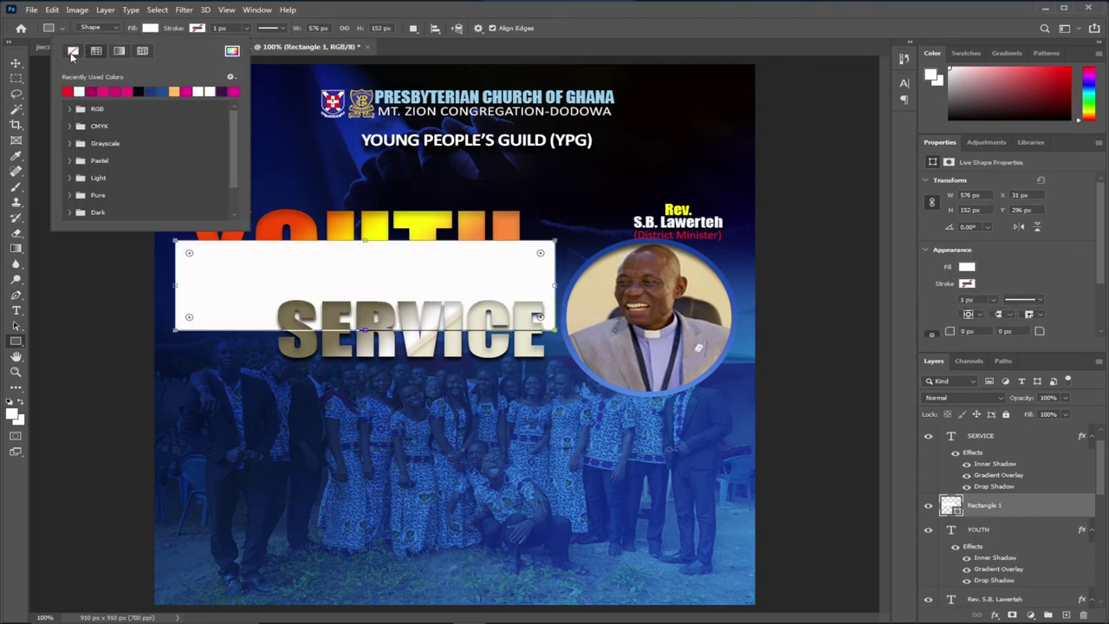
pyautogui.click(72, 52)
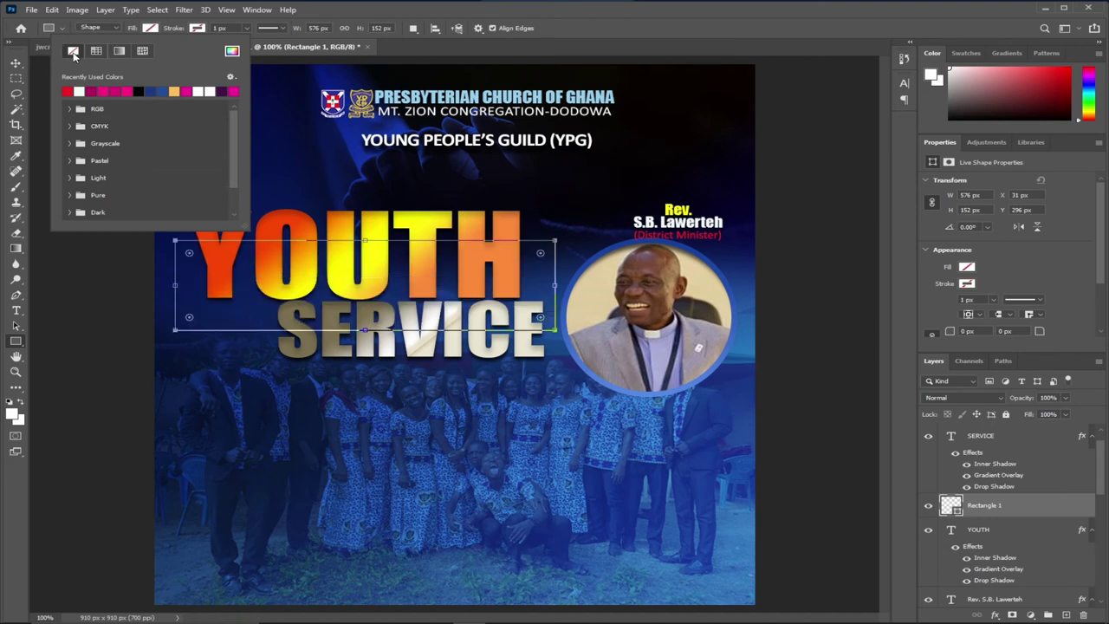
pyautogui.click(198, 28)
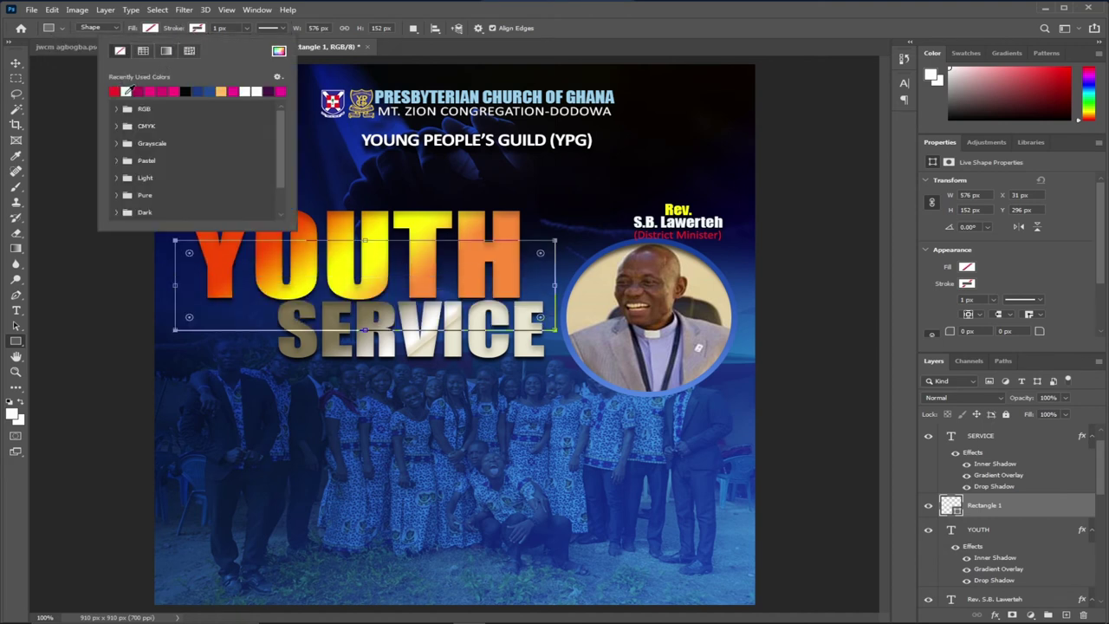
pyautogui.click(127, 90)
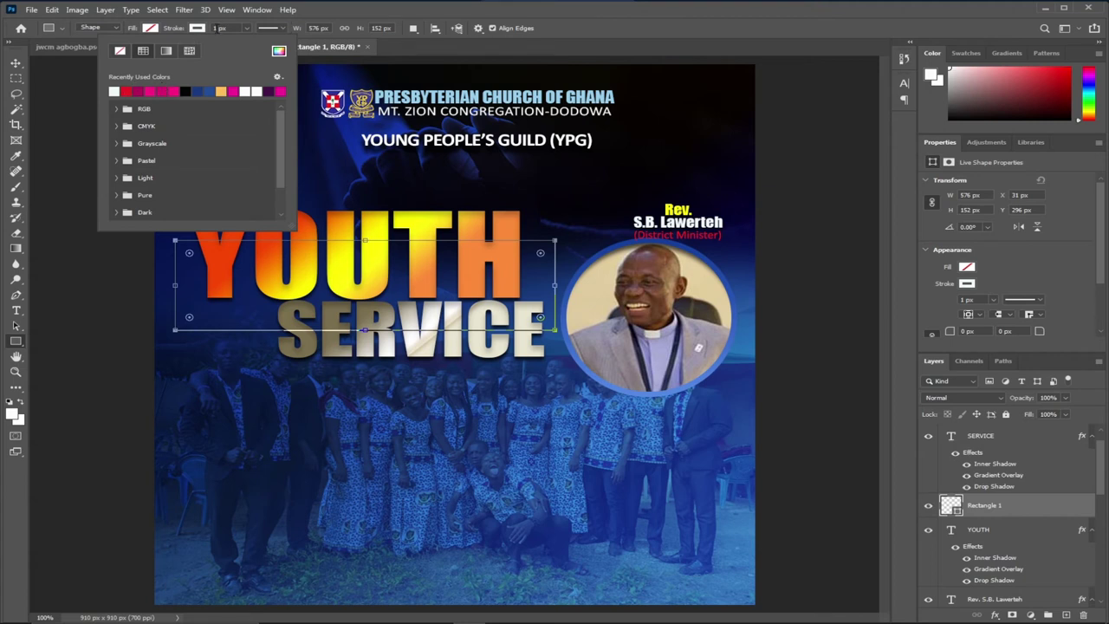
pyautogui.press('Escape')
pyautogui.click(247, 28)
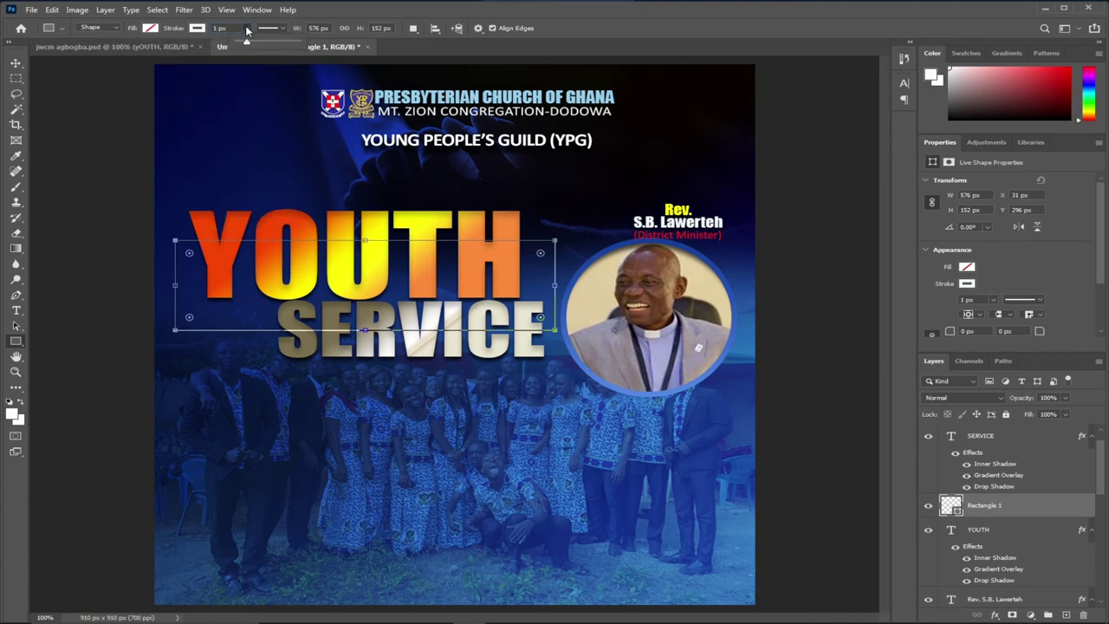
pyautogui.moveTo(245, 46); pyautogui.dragTo(246, 46)
pyautogui.click(224, 27)
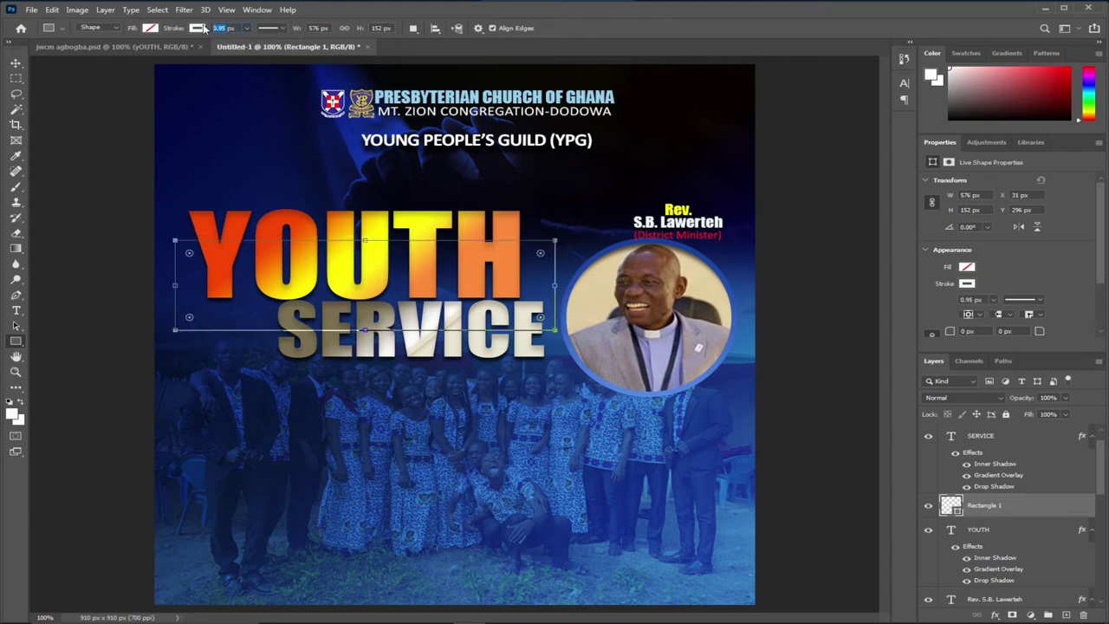
pyautogui.press('Return')
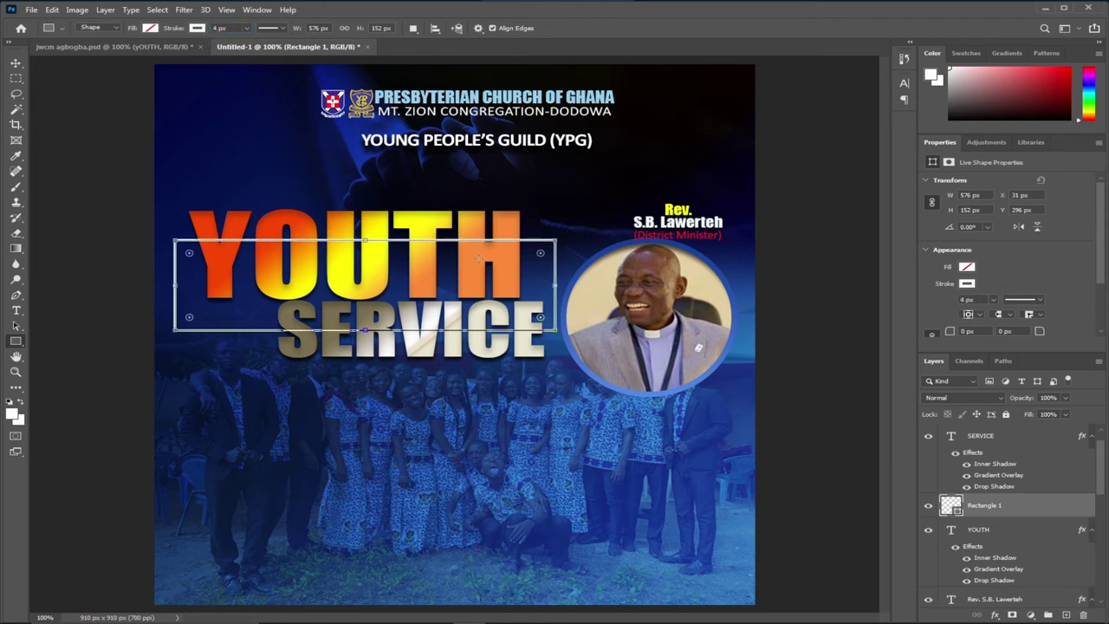
# Paste the copied YOUTH layer style onto the rectangle and rasterize its layer
pyautogui.rightClick(1025, 509)
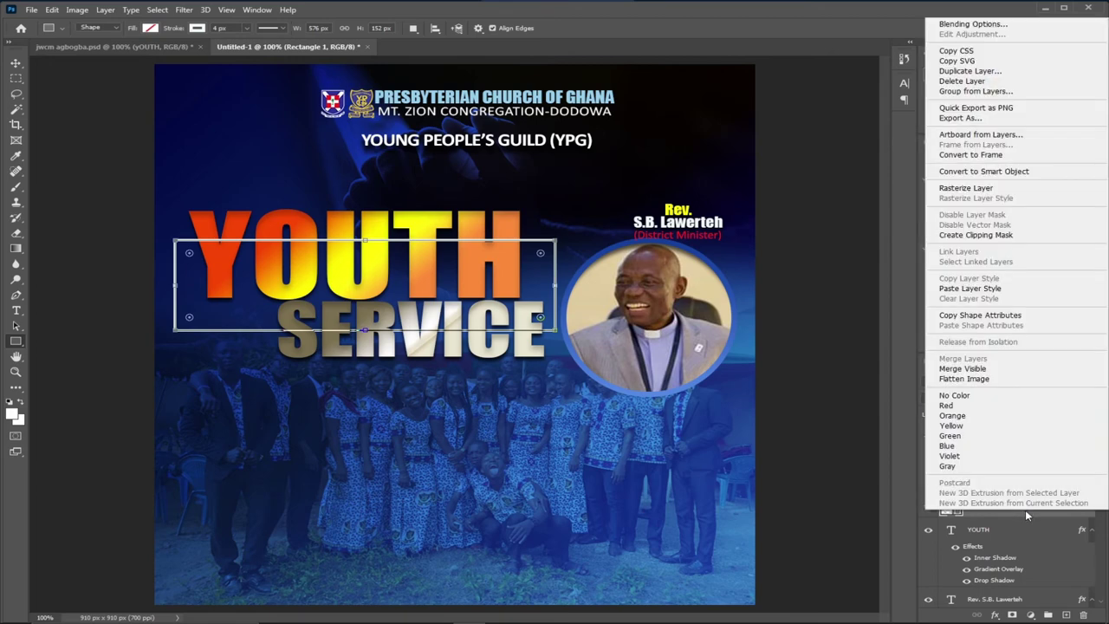
pyautogui.click(975, 287)
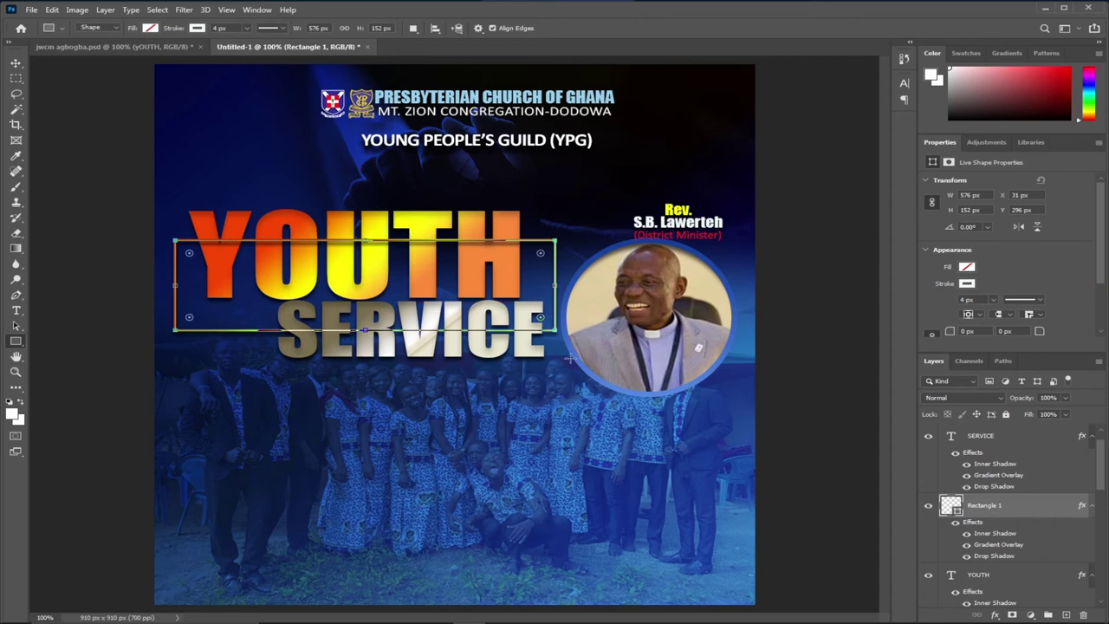
pyautogui.rightClick(1033, 512)
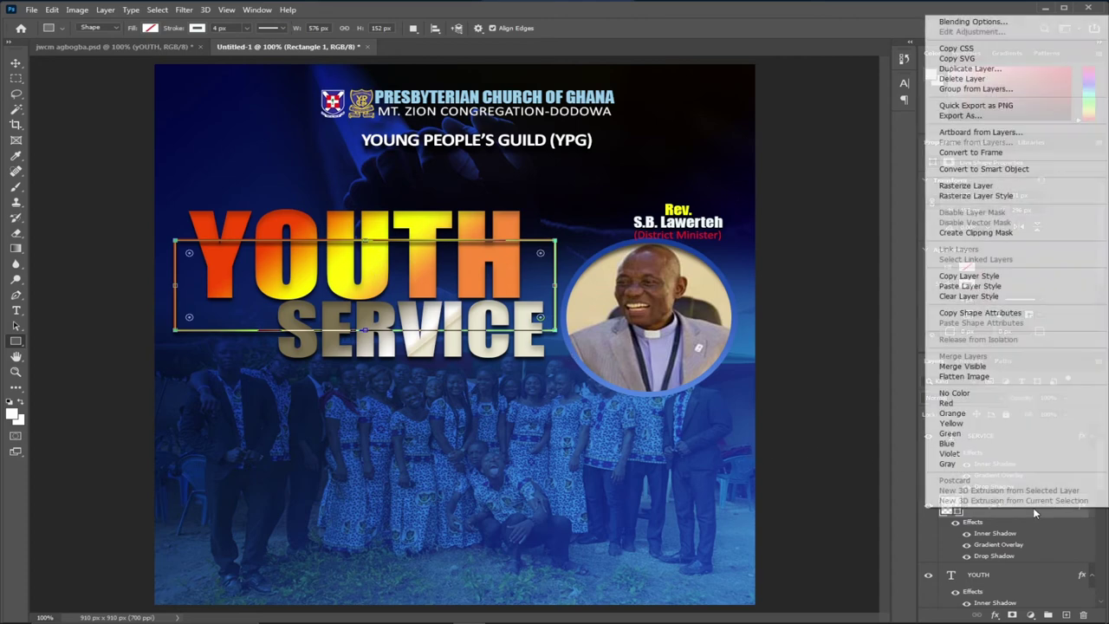
pyautogui.click(966, 185)
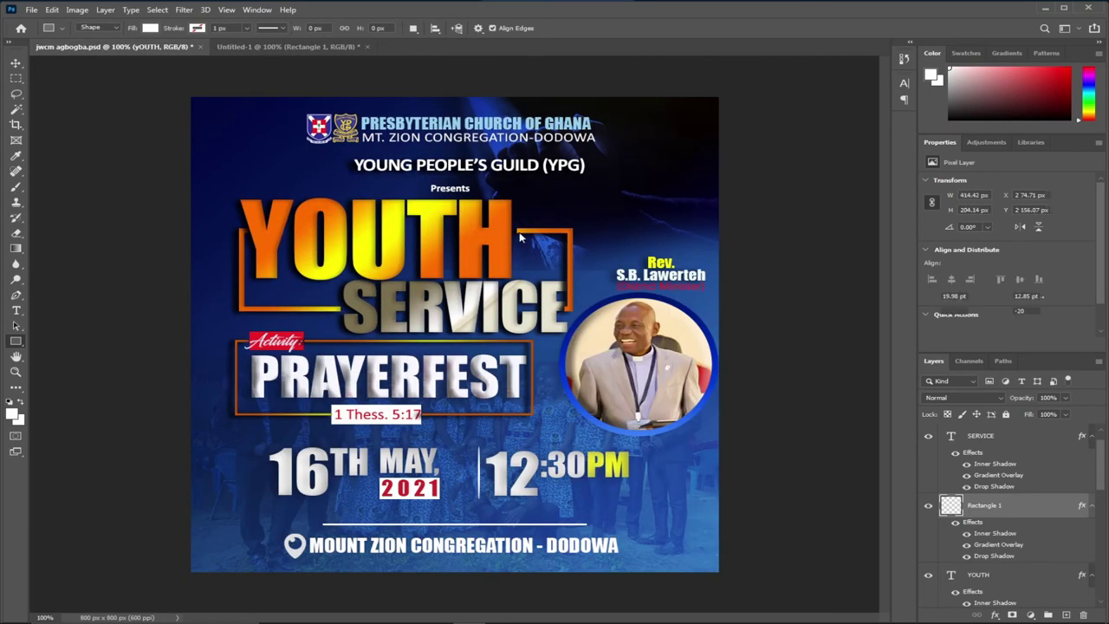
# After checking the frame in jwcm agbogba.psd, select and erase the rectangle's upper edge where it crosses the YOUTH text, about 491 × 13 px
pyautogui.keyDown('ctrl'); pyautogui.click(516, 233); pyautogui.keyUp('ctrl')
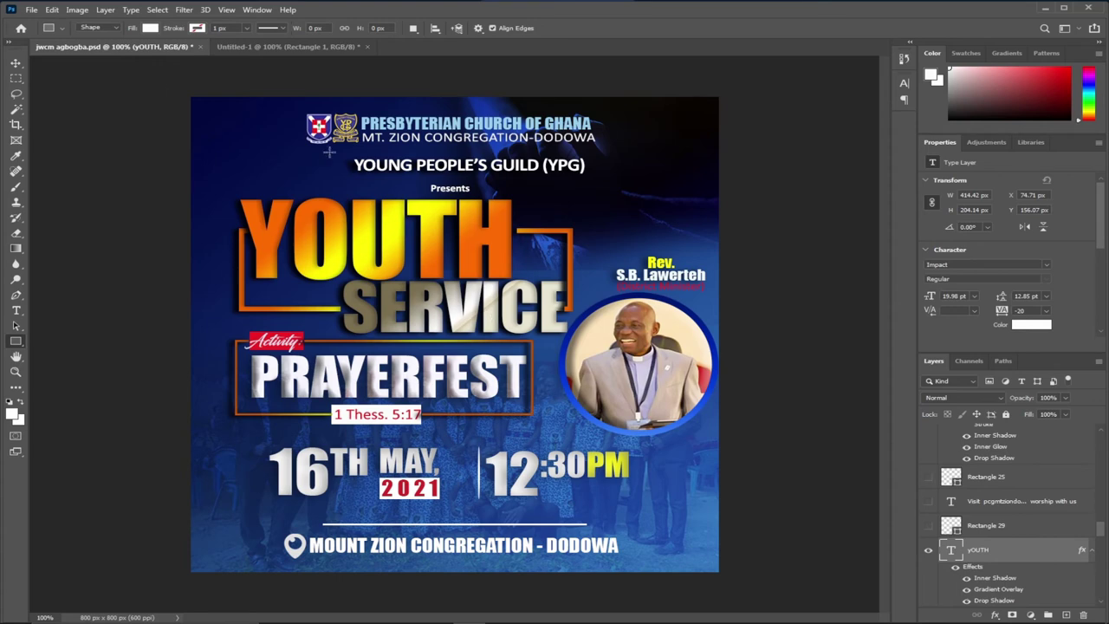
pyautogui.hotkey('ctrl', 'Tab')
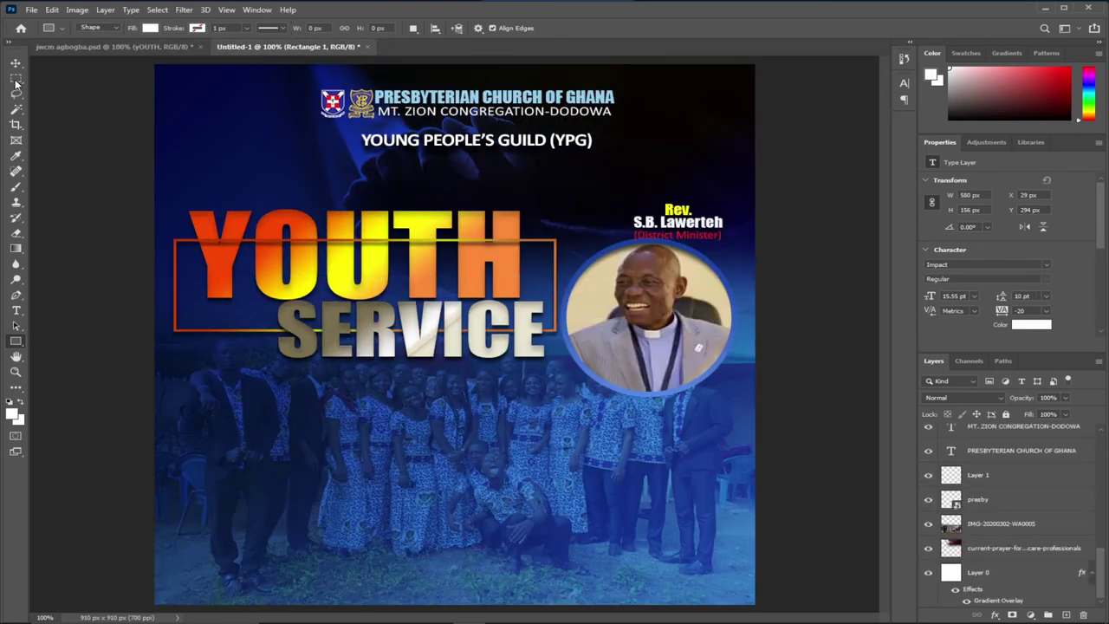
pyautogui.moveTo(16, 79); pyautogui.dragTo(71, 81)
pyautogui.moveTo(194, 237); pyautogui.dragTo(521, 245)
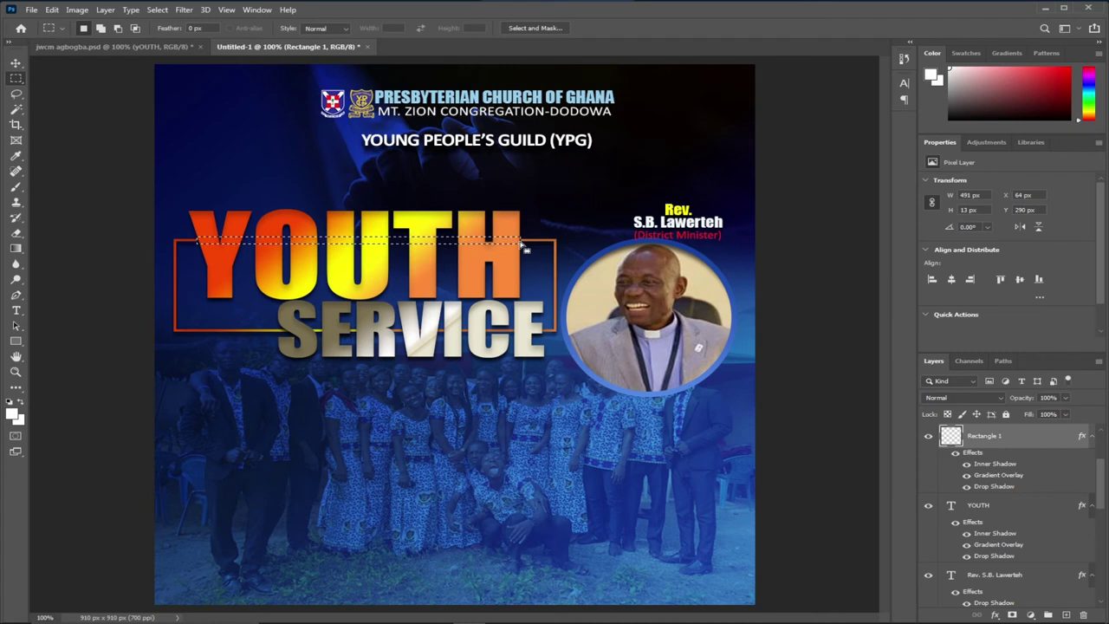
pyautogui.click(497, 262)
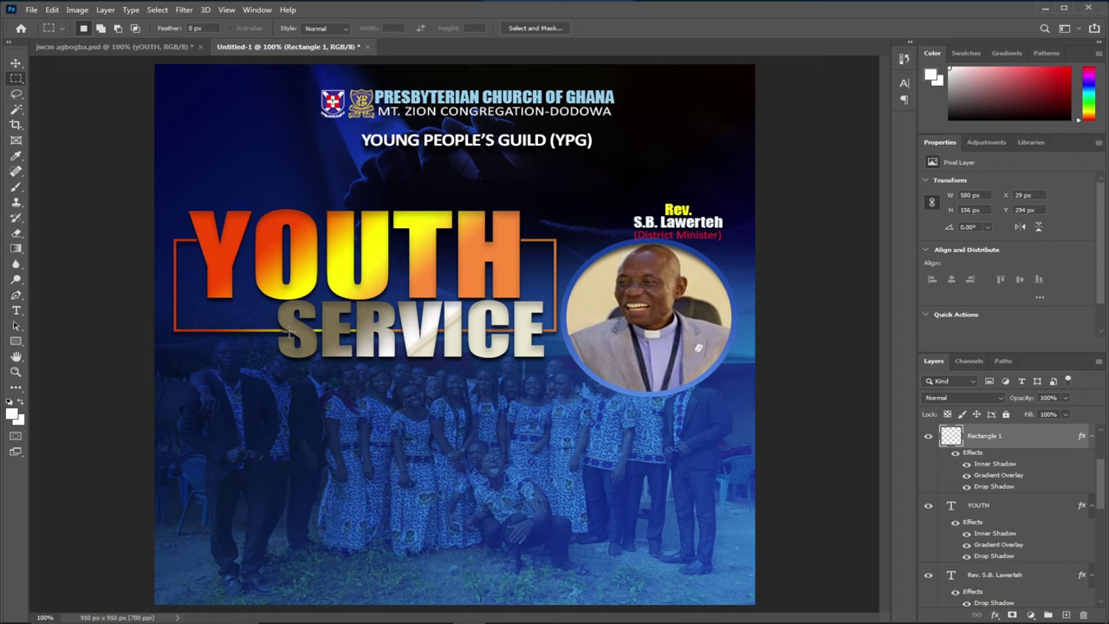
# Select and erase the rectangle's lower edge where it crosses the SERVICE text, about 392 × 24 px, and deselect
pyautogui.moveTo(285, 326); pyautogui.dragTo(548, 343)
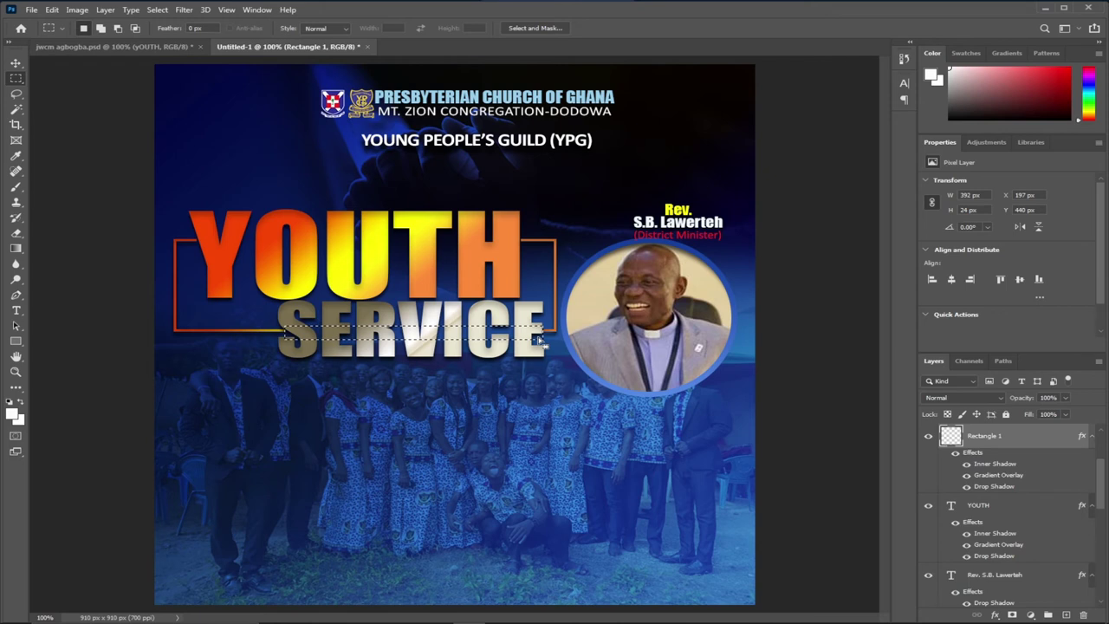
pyautogui.hotkey('ctrl', 'd')
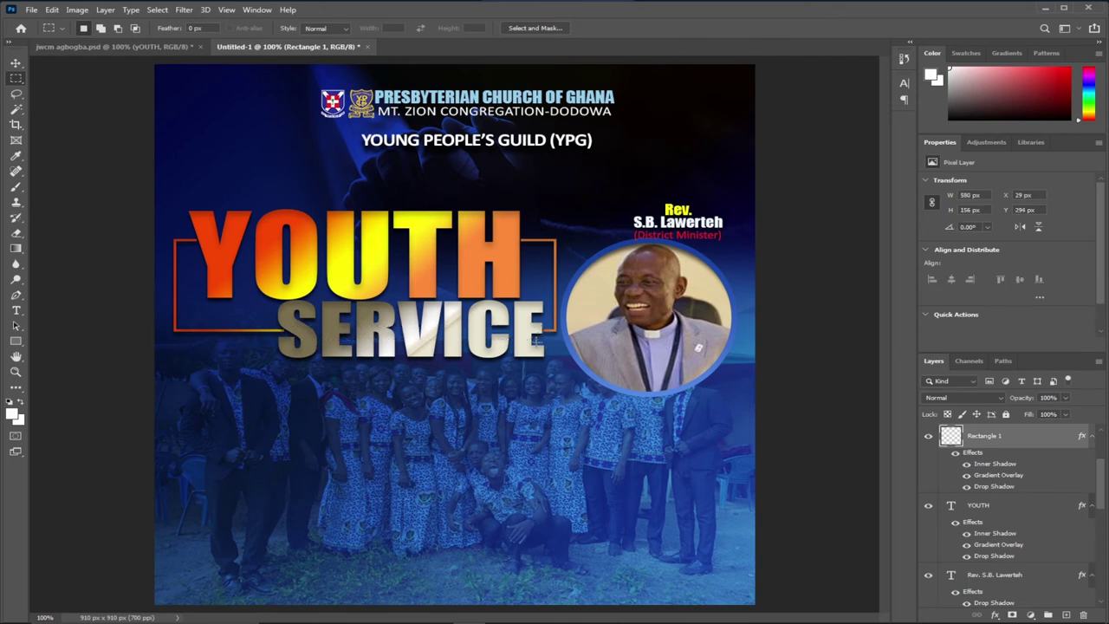
pyautogui.click(16, 65)
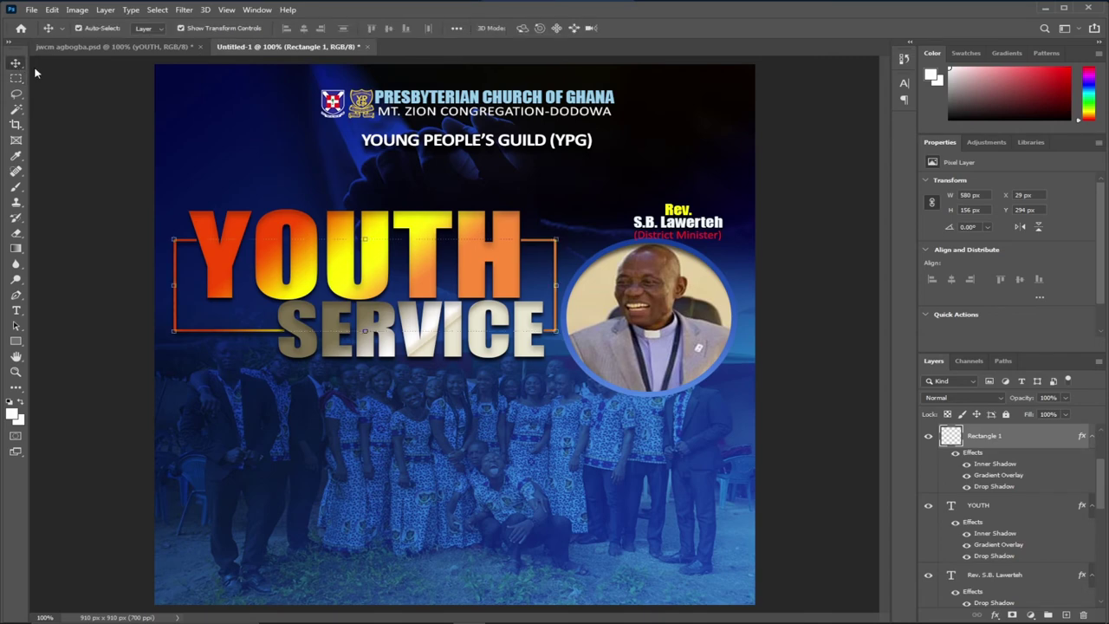
# Examine the font and size of the Activity text in jwcm agbogba.psd and return to the Untitled-1 document
pyautogui.click(126, 47)
pyautogui.click(298, 238)
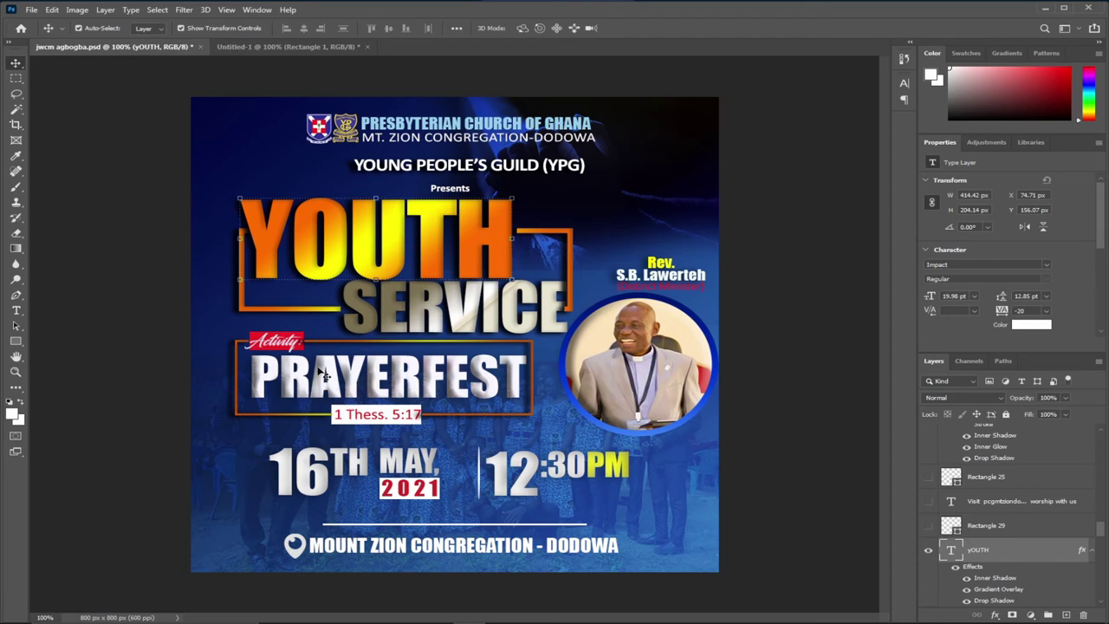
pyautogui.click(16, 310)
pyautogui.click(277, 338)
pyautogui.click(300, 342)
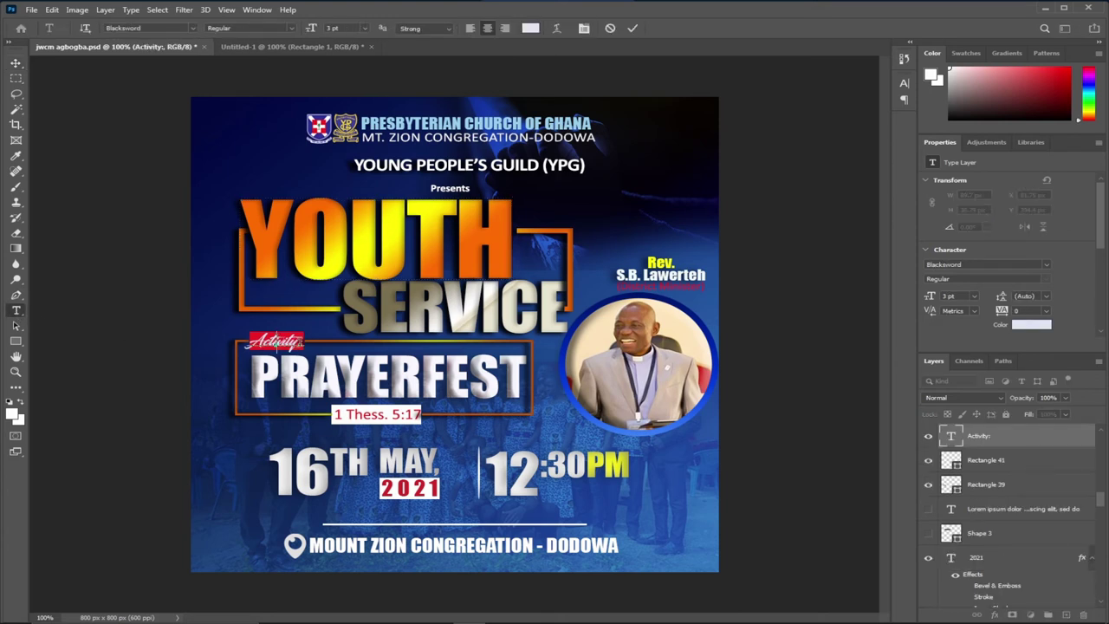
pyautogui.moveTo(299, 343); pyautogui.dragTo(239, 341)
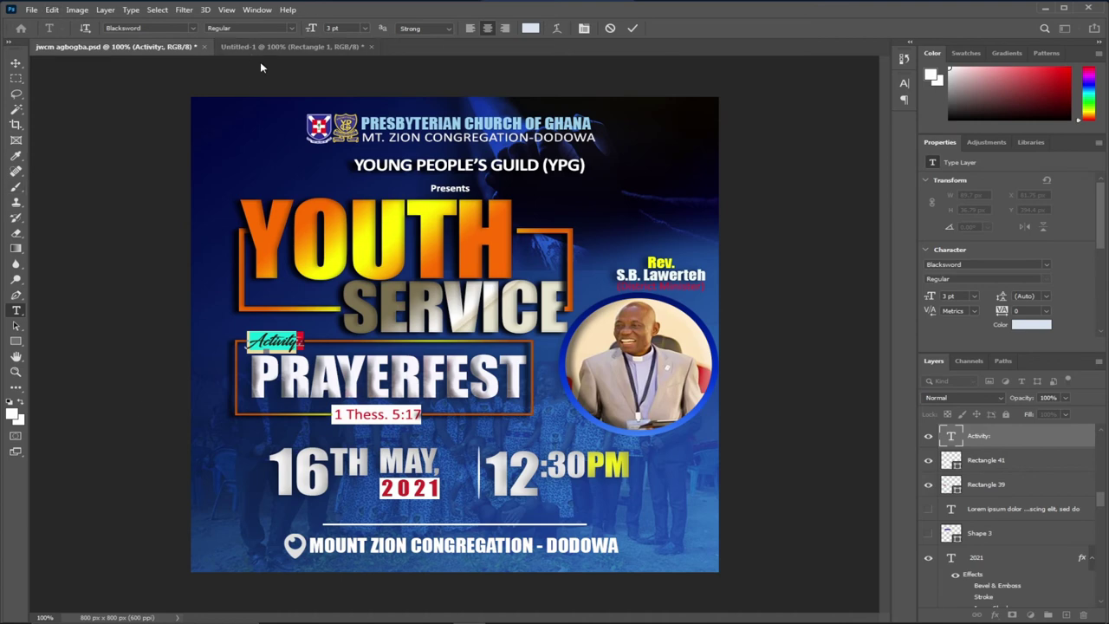
pyautogui.click(269, 48)
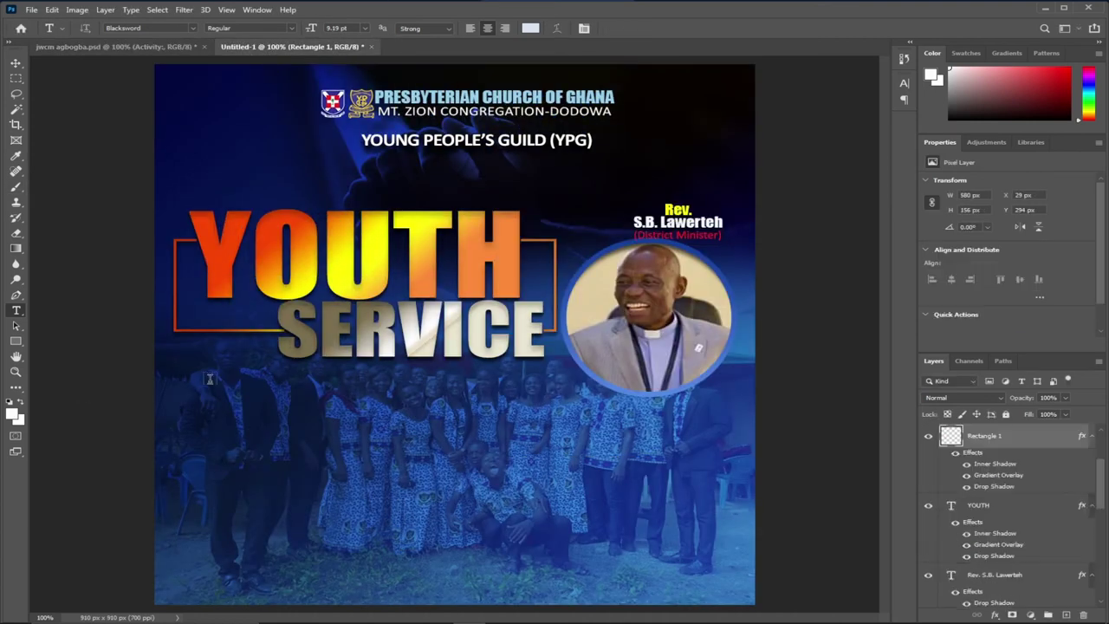
# Add the text "Activity:" in the Blacksword font below the frame, over the group photo
pyautogui.click(232, 402)
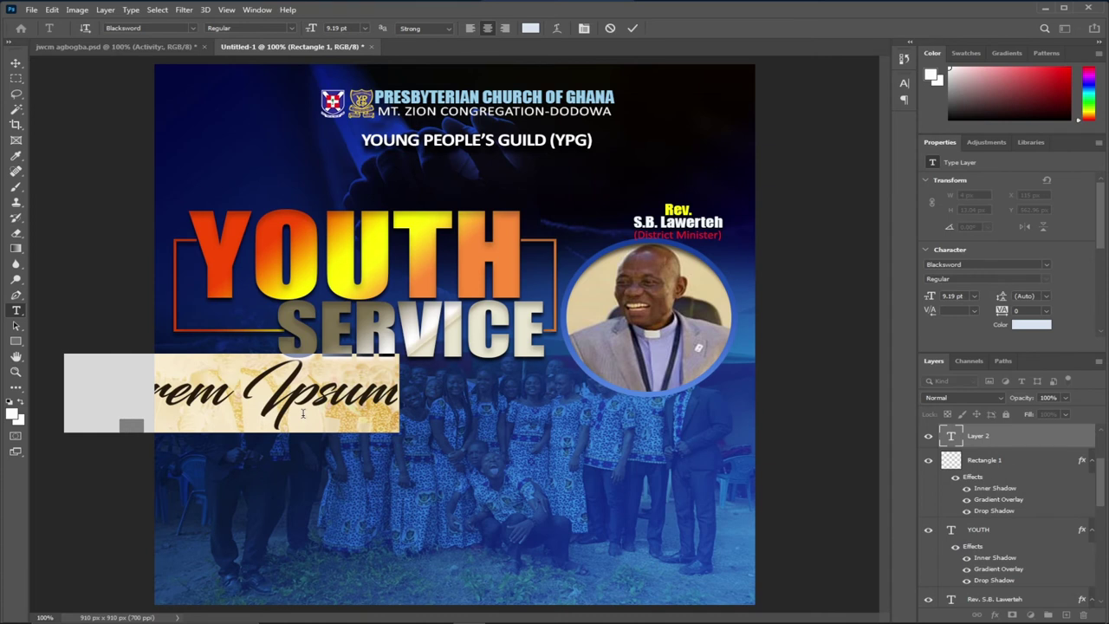
pyautogui.write('aCTIV')
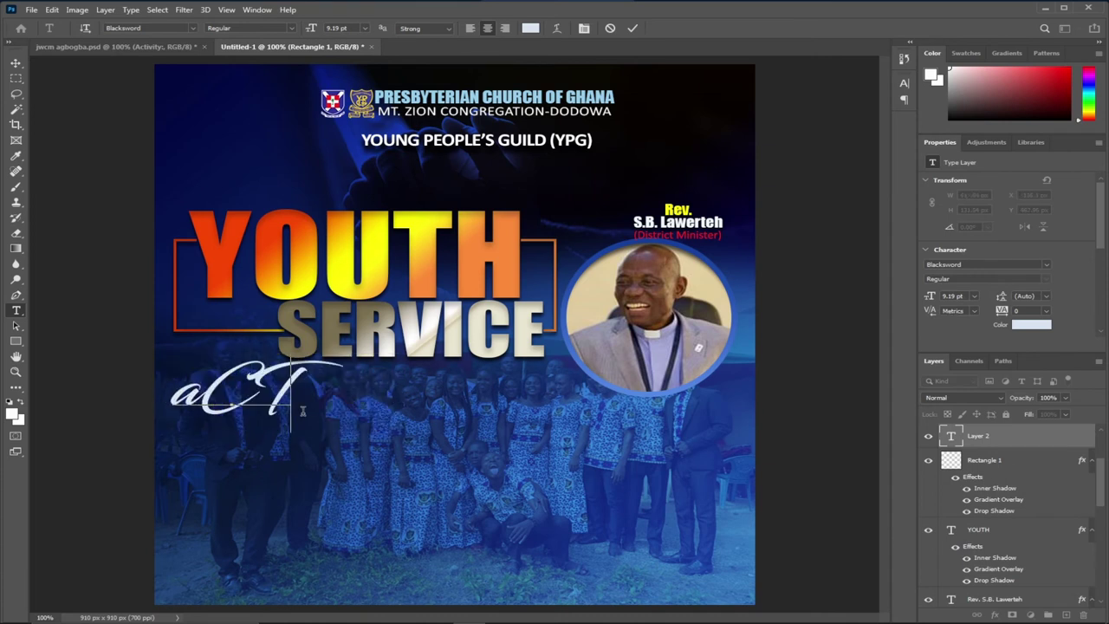
pyautogui.press('BackSpace')
pyautogui.press('BackSpace')
pyautogui.press('BackSpace')
pyautogui.press('BackSpace')
pyautogui.press('BackSpace')
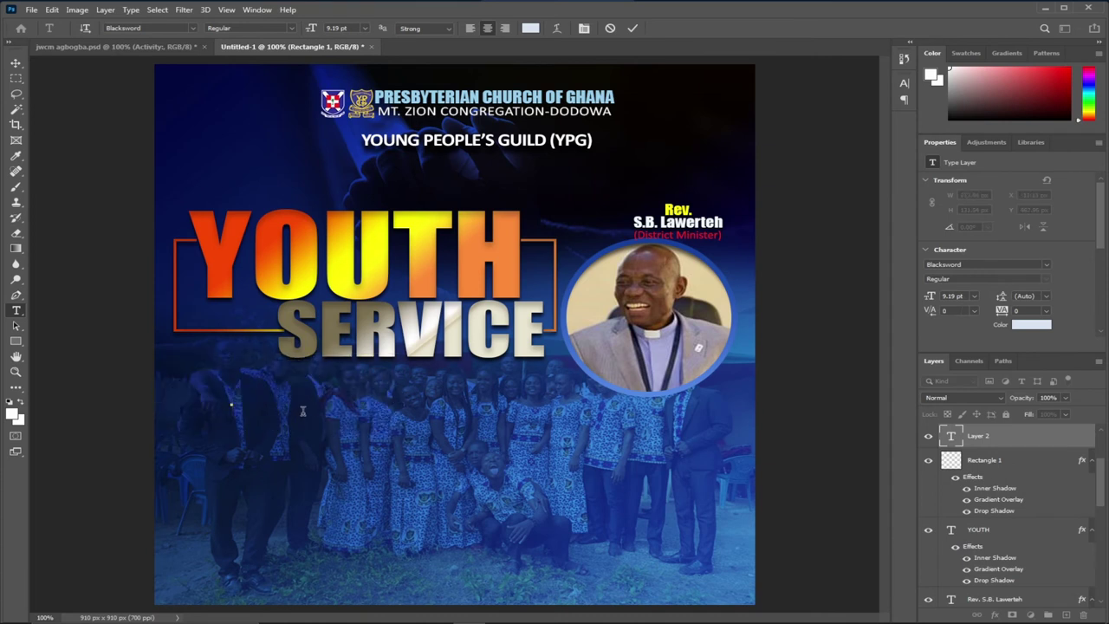
pyautogui.write('Activity')
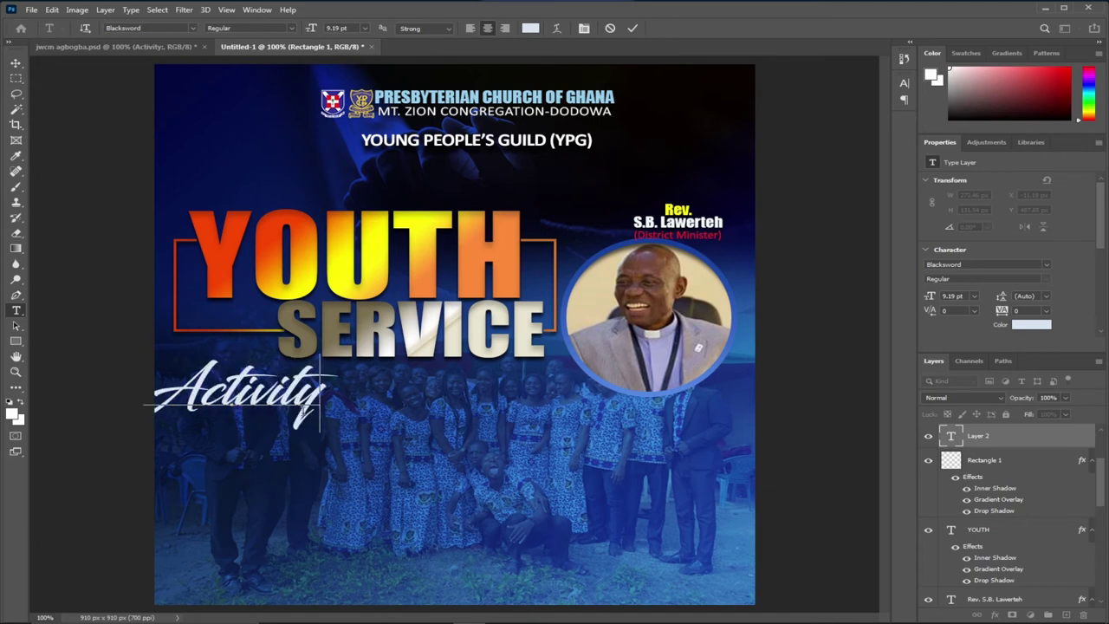
pyautogui.write(':')
# Set the Activity: text size to 3 pt and move the text slightly inward beneath the frame
pyautogui.moveTo(332, 394); pyautogui.dragTo(130, 390)
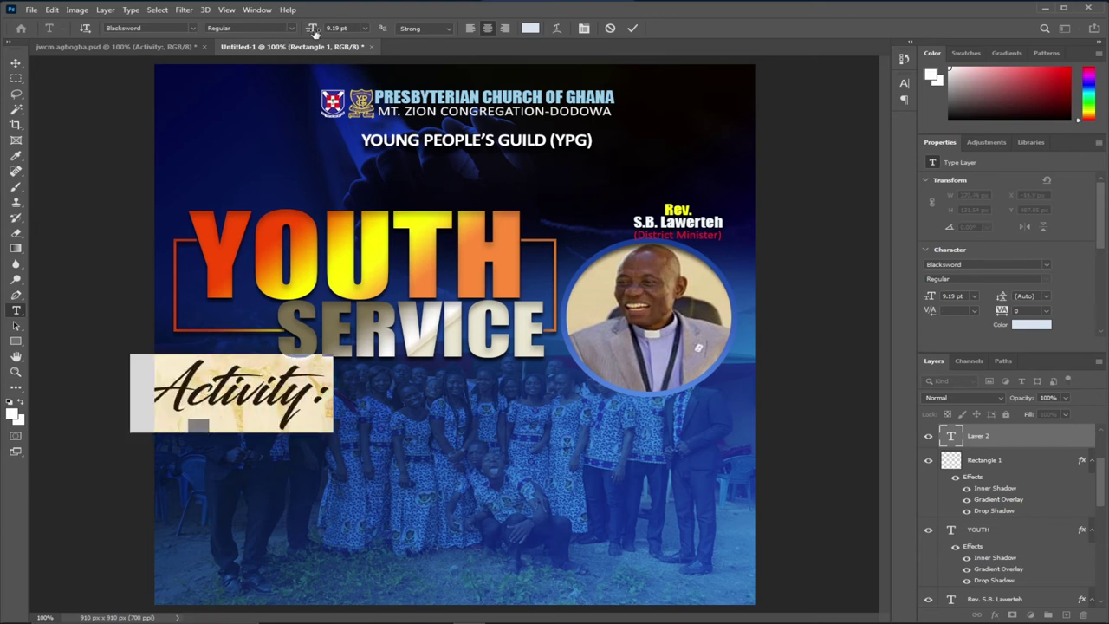
pyautogui.moveTo(313, 29); pyautogui.dragTo(311, 28)
pyautogui.press('Down')
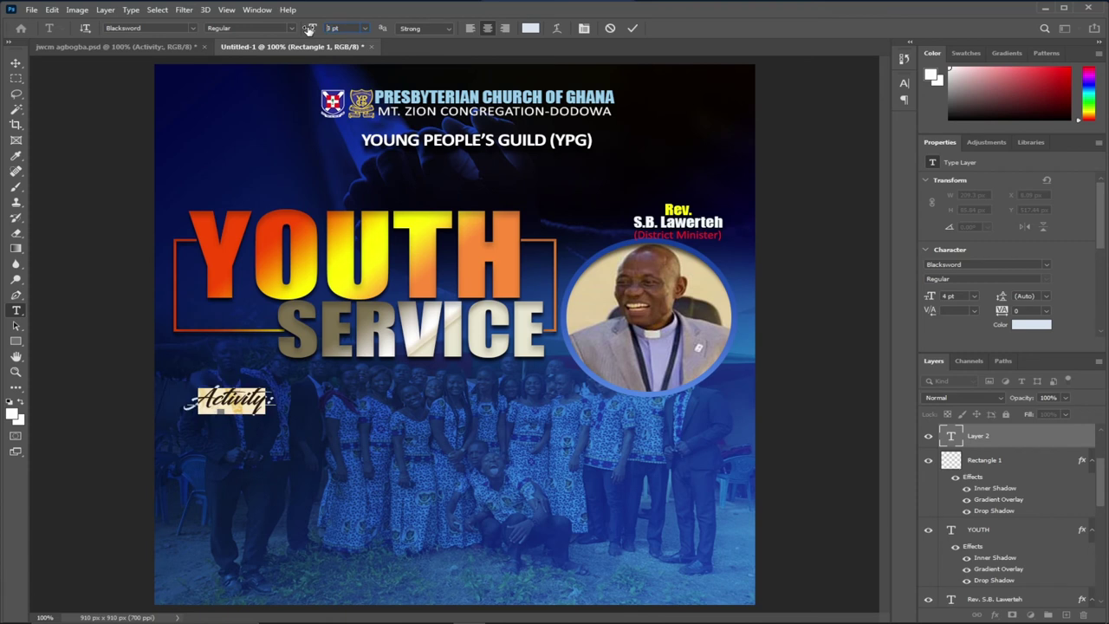
pyautogui.click(15, 63)
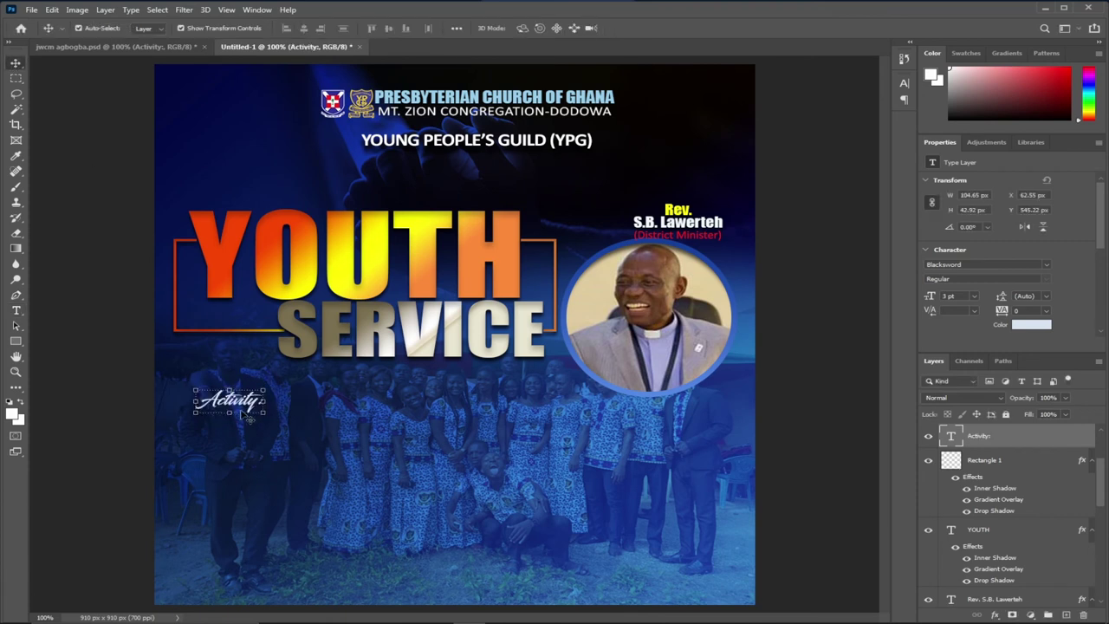
pyautogui.moveTo(230, 401)
pyautogui.mouseDown()
pyautogui.moveTo(218, 396)
pyautogui.moveTo(251, 403)
pyautogui.mouseUp()
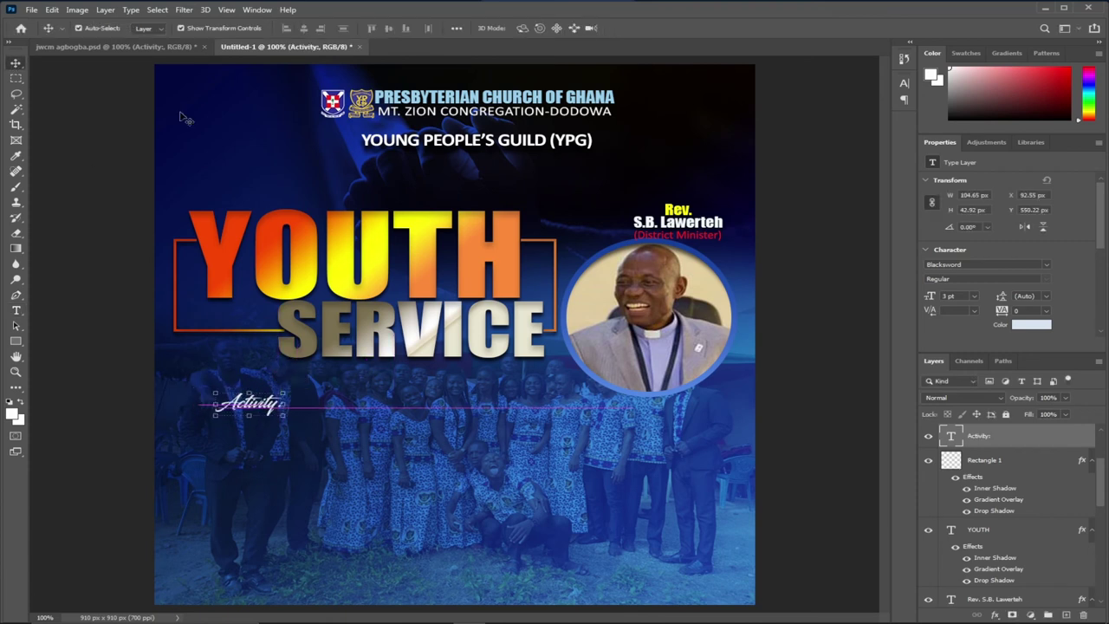
# Draw a rectangle of 120 × 47 px over the Activity: text and fill it with red
pyautogui.moveTo(159, 66); pyautogui.dragTo(286, 345)
pyautogui.click(260, 47)
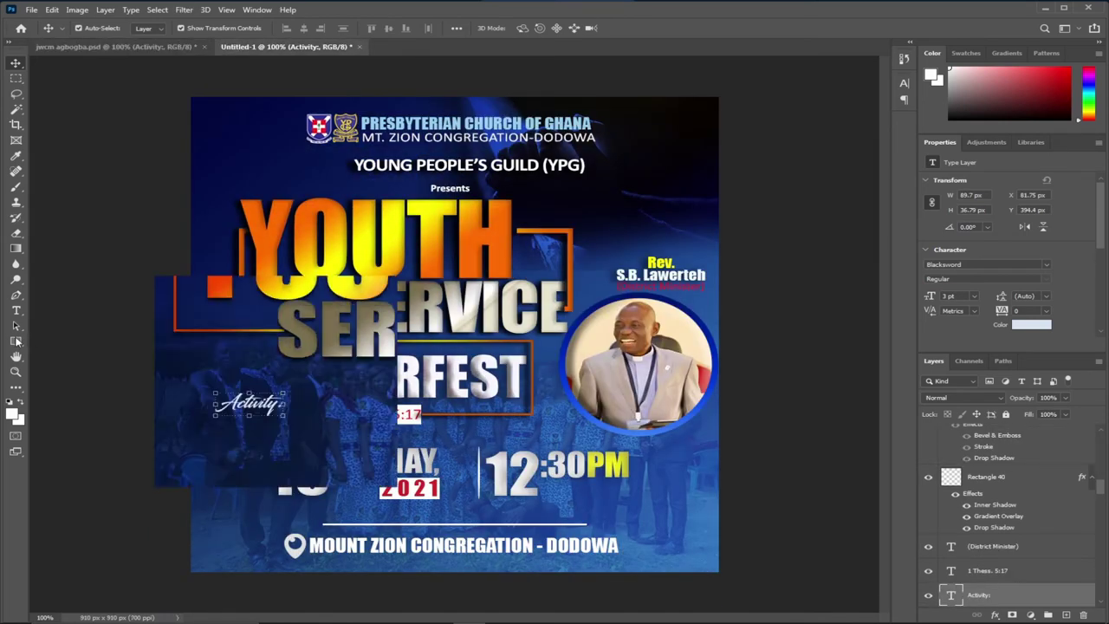
pyautogui.click(16, 340)
pyautogui.click(75, 341)
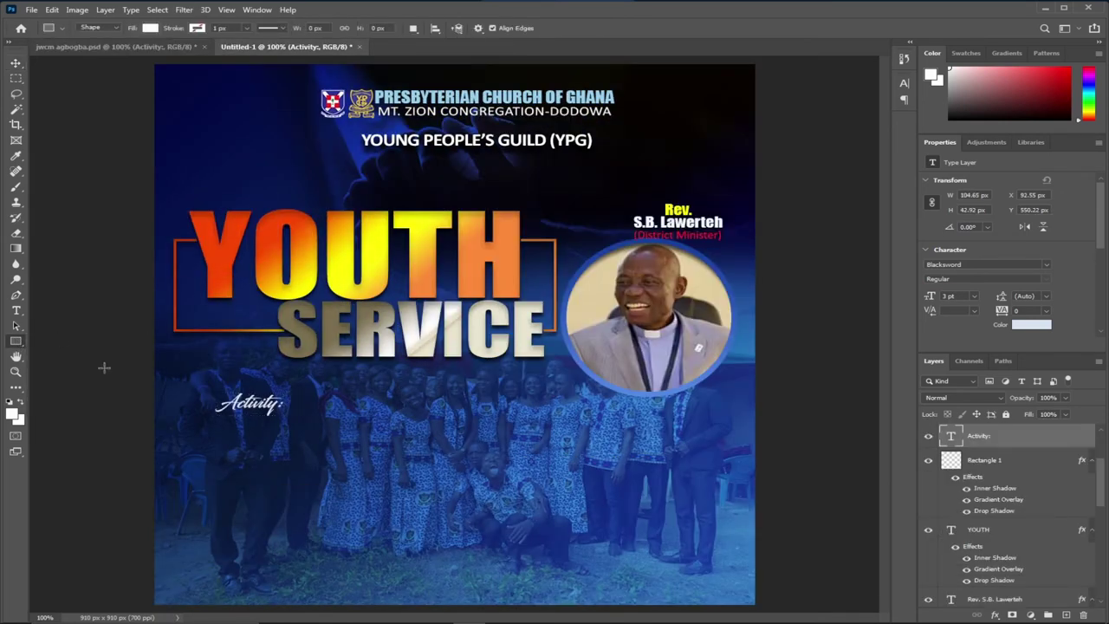
pyautogui.moveTo(211, 390); pyautogui.dragTo(292, 416)
pyautogui.click(150, 28)
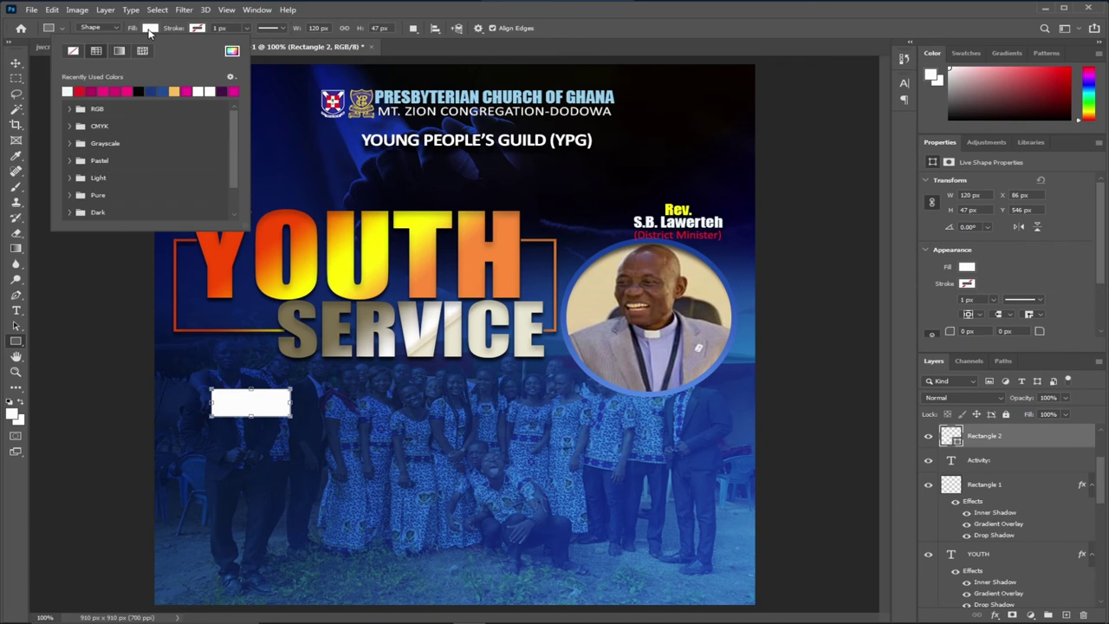
pyautogui.click(79, 91)
# Place the red rectangle's layer beneath the Activity: text layer
pyautogui.click(15, 64)
pyautogui.click(16, 65)
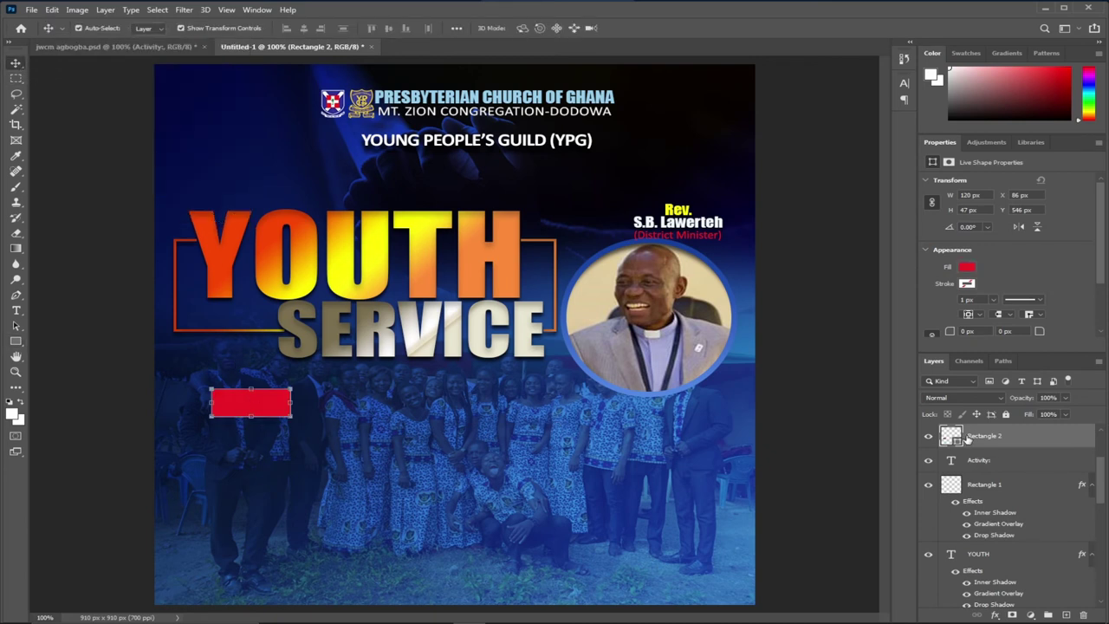
pyautogui.moveTo(1041, 442); pyautogui.dragTo(1041, 470)
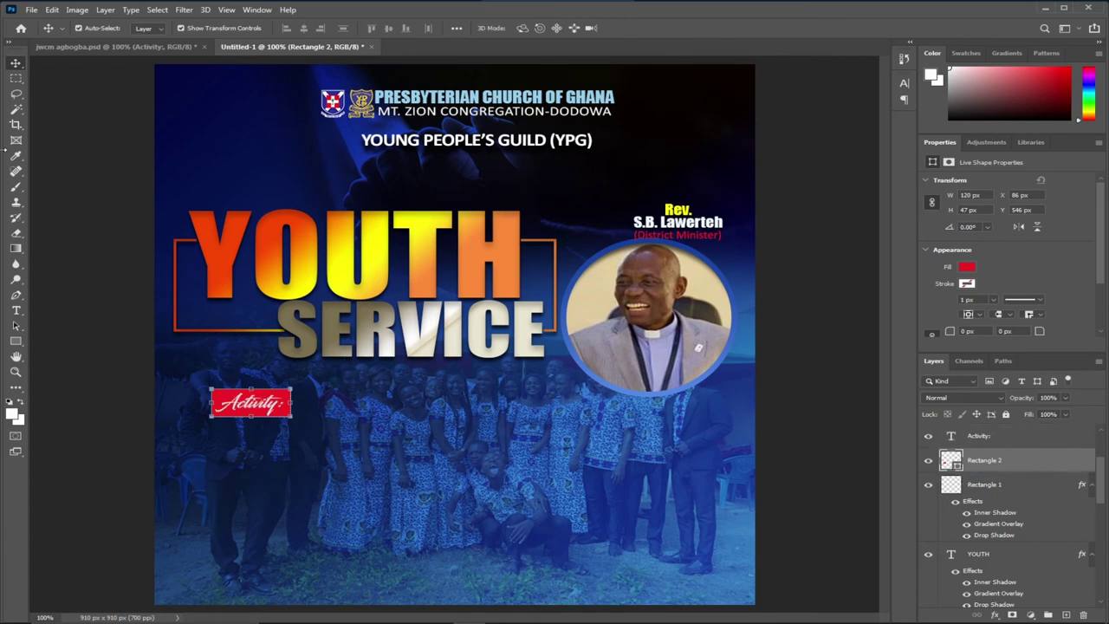
# After checking jwcm agbogba.psd, add the text "PRAYERFEST" in Impact below the Activity: label
pyautogui.click(134, 50)
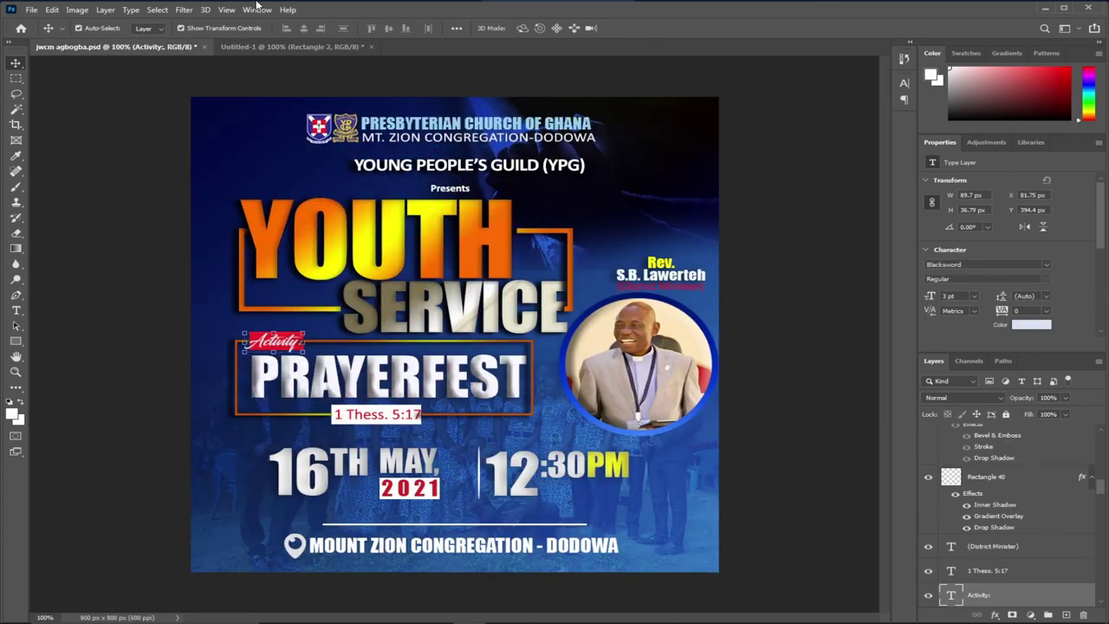
pyautogui.click(275, 46)
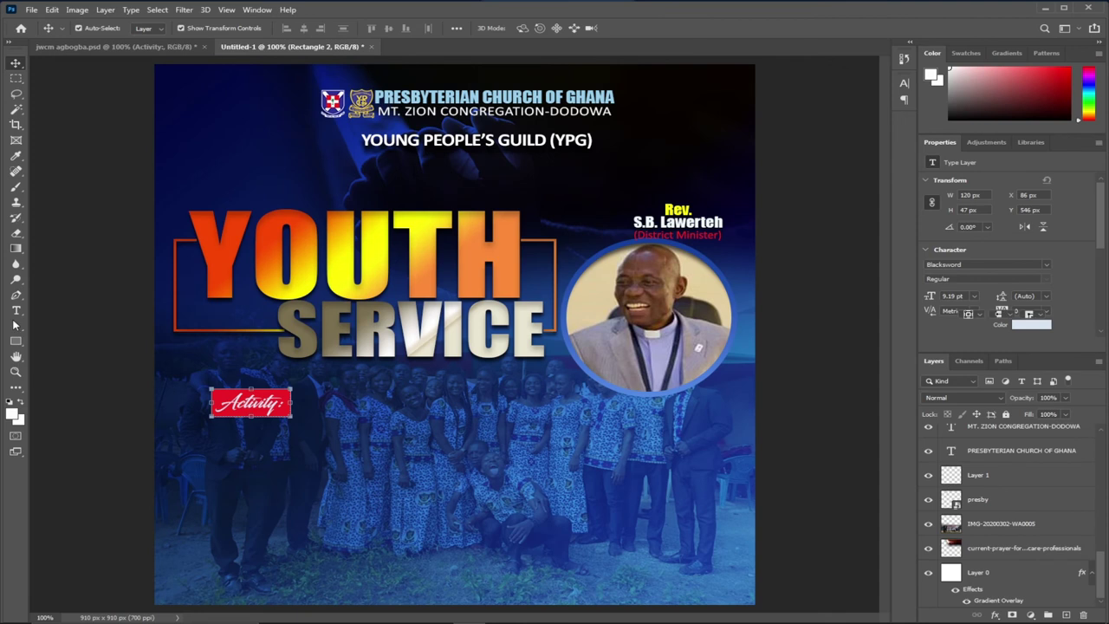
pyautogui.click(15, 310)
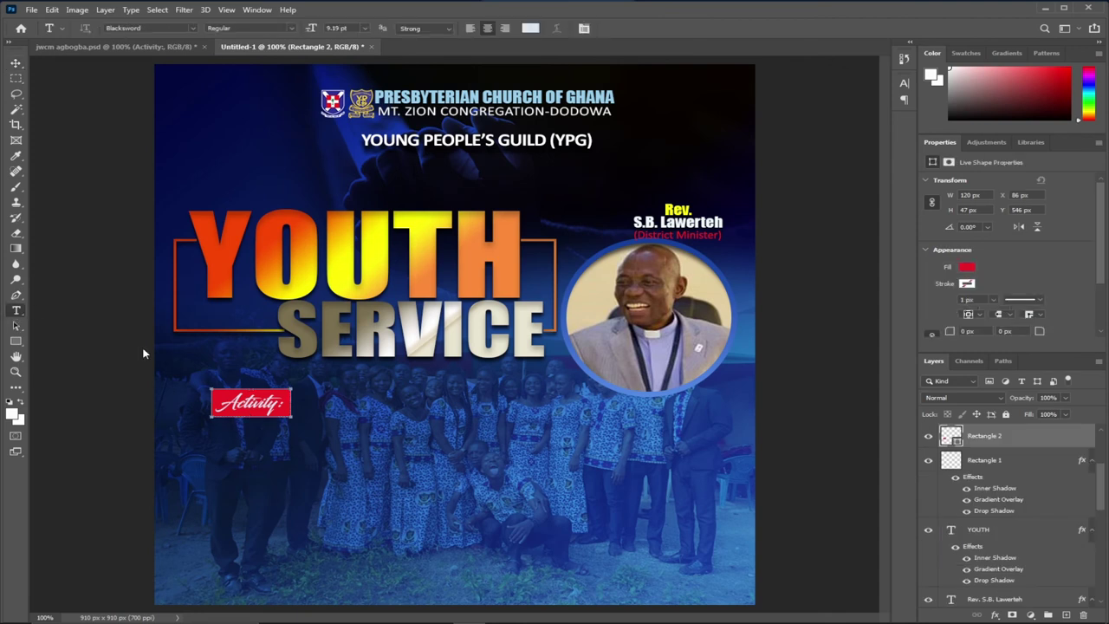
pyautogui.click(319, 446)
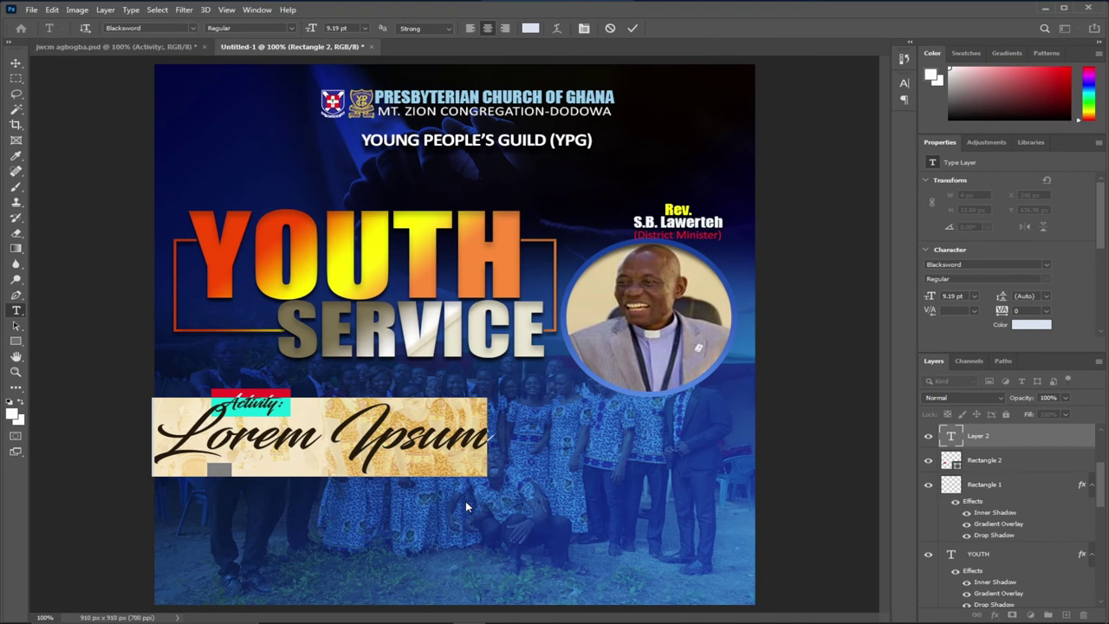
pyautogui.click(193, 28)
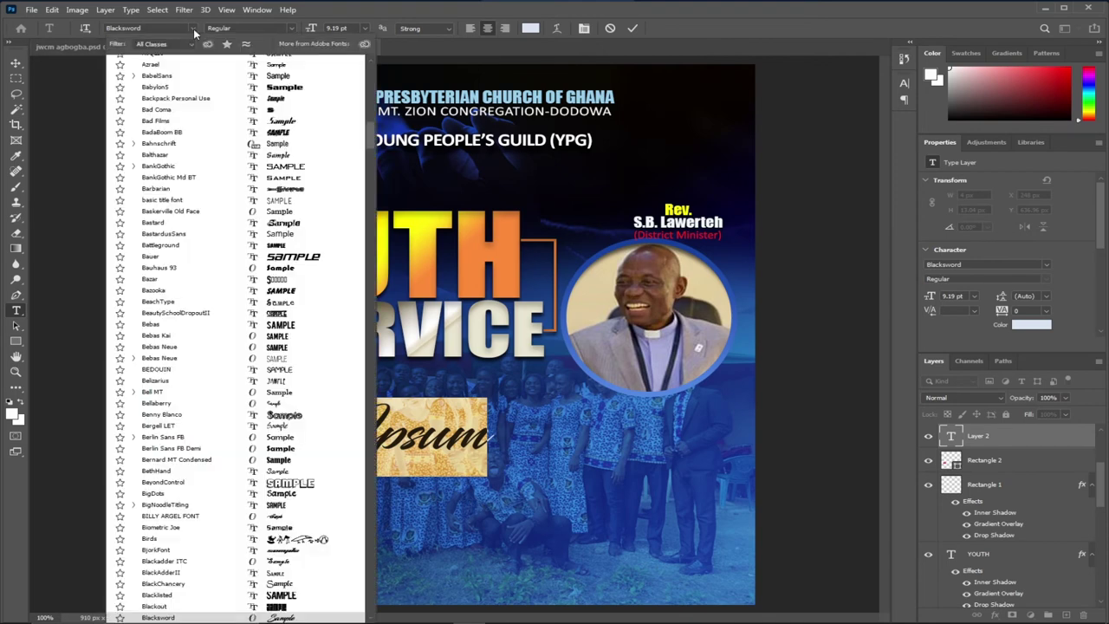
pyautogui.moveTo(371, 139); pyautogui.dragTo(371, 65)
pyautogui.click(271, 80)
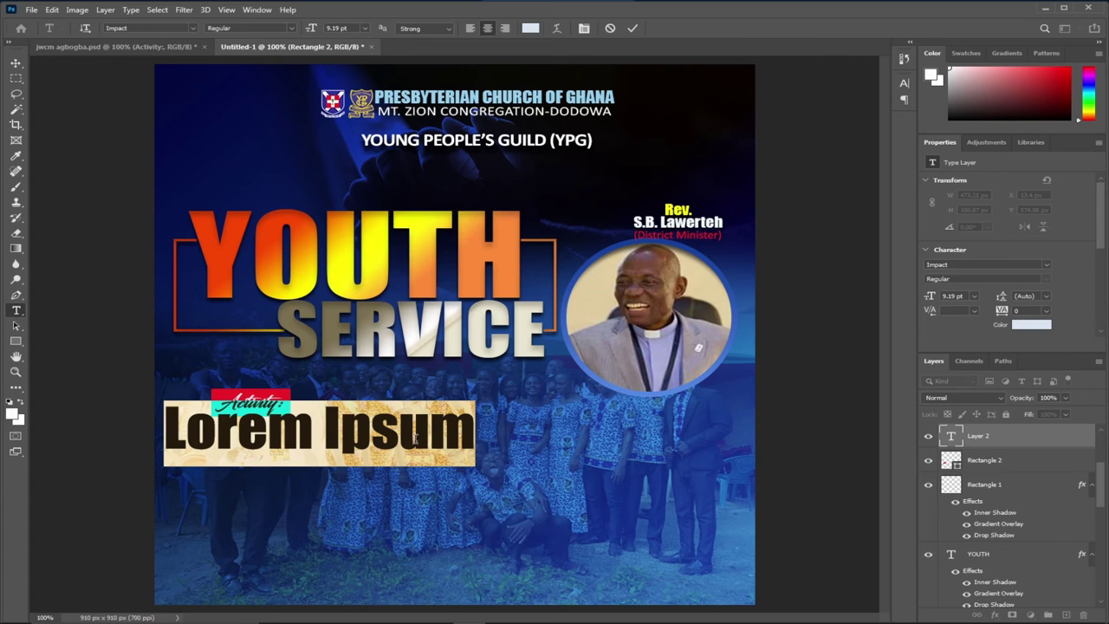
pyautogui.write('PR')
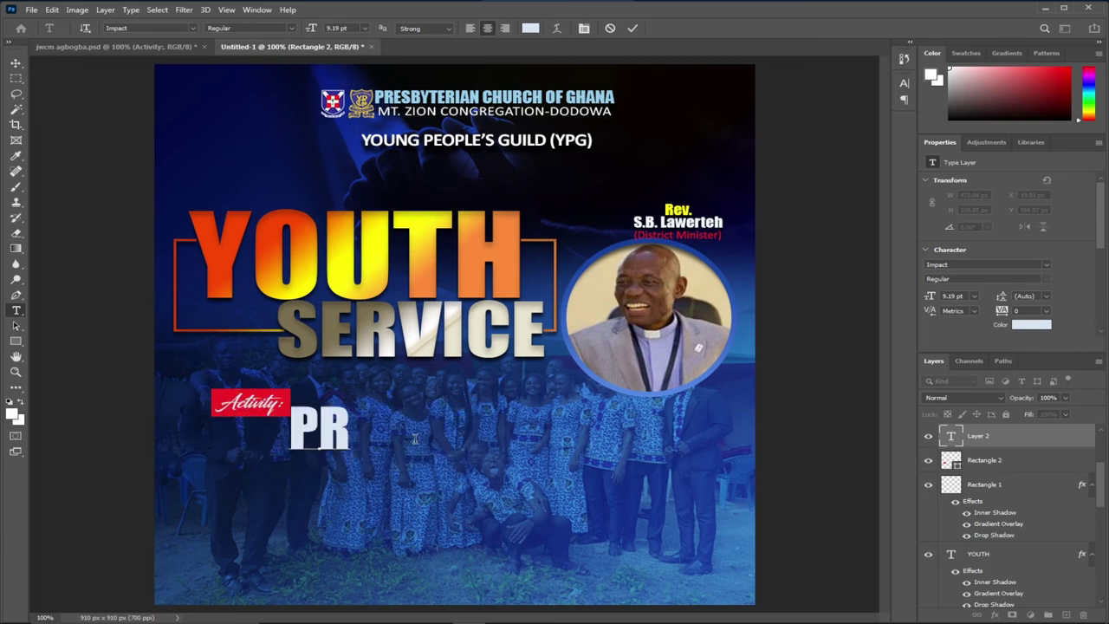
pyautogui.write('AYERFEST')
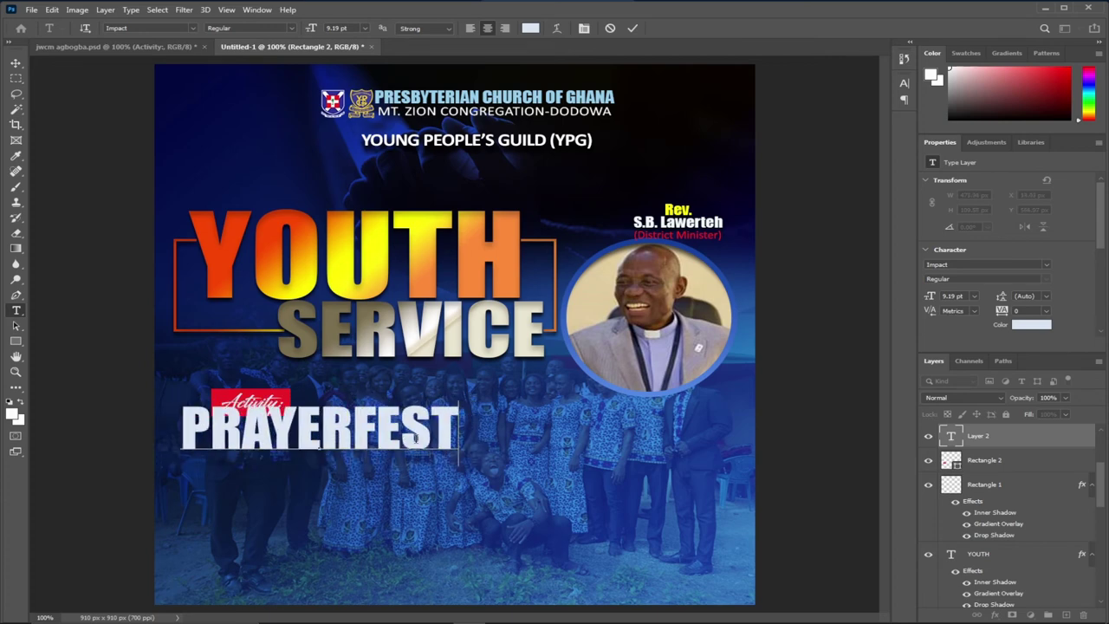
# Move the Activity: text and its red rectangle up beneath SERVICE, and position PRAYERFEST directly under them with aligned starting edges
pyautogui.click(16, 63)
pyautogui.moveTo(312, 430); pyautogui.dragTo(334, 442)
pyautogui.click(122, 46)
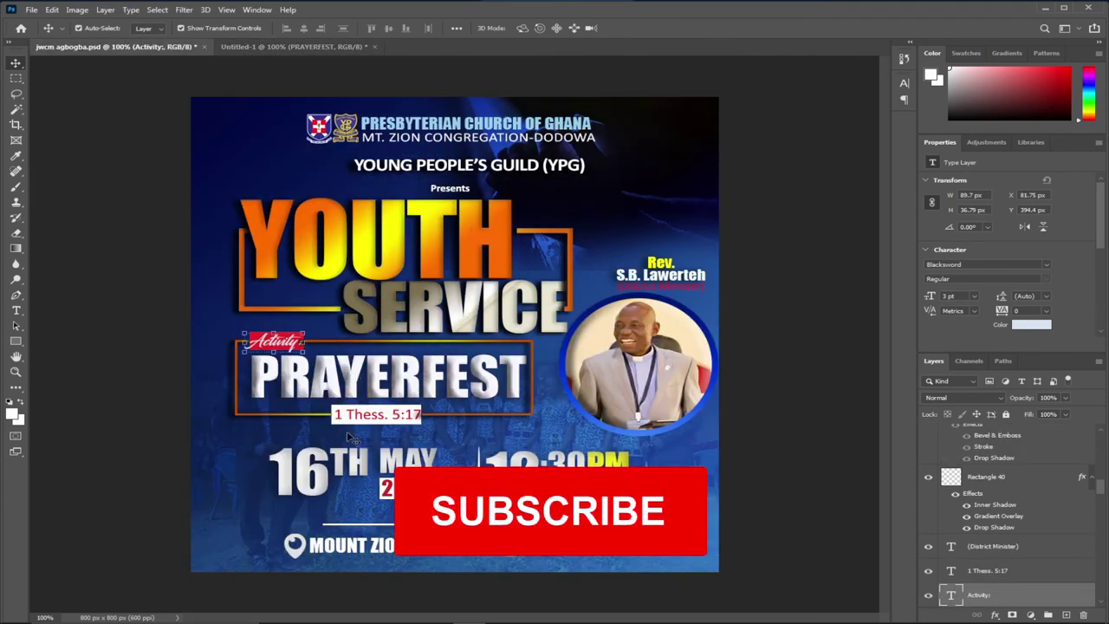
pyautogui.click(319, 47)
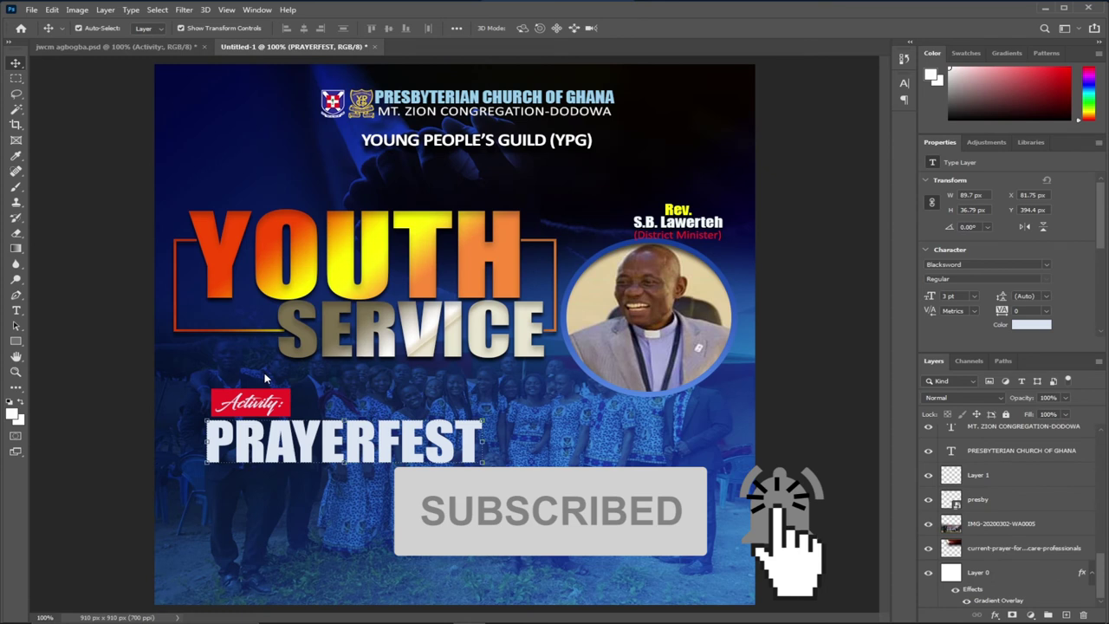
pyautogui.moveTo(250, 396); pyautogui.dragTo(245, 369)
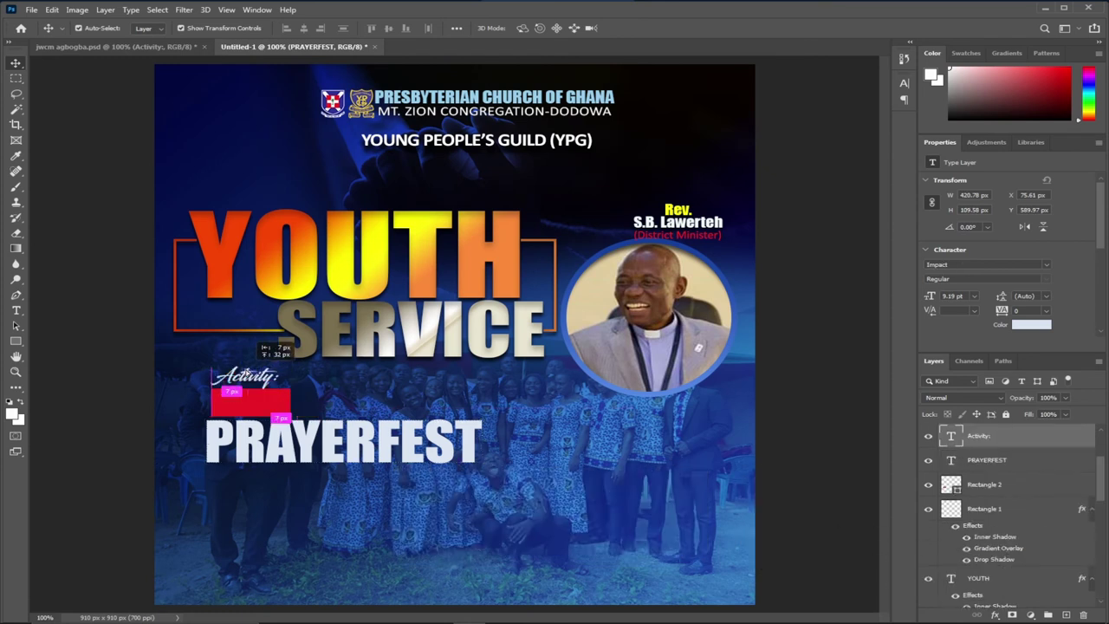
pyautogui.moveTo(242, 410); pyautogui.dragTo(241, 387)
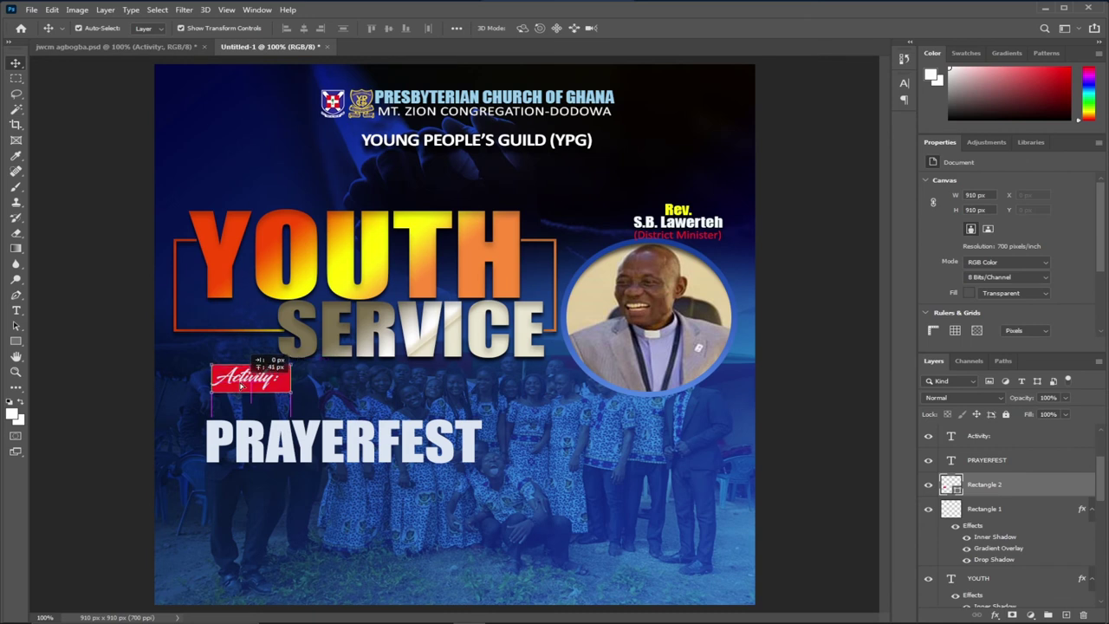
pyautogui.click(280, 448)
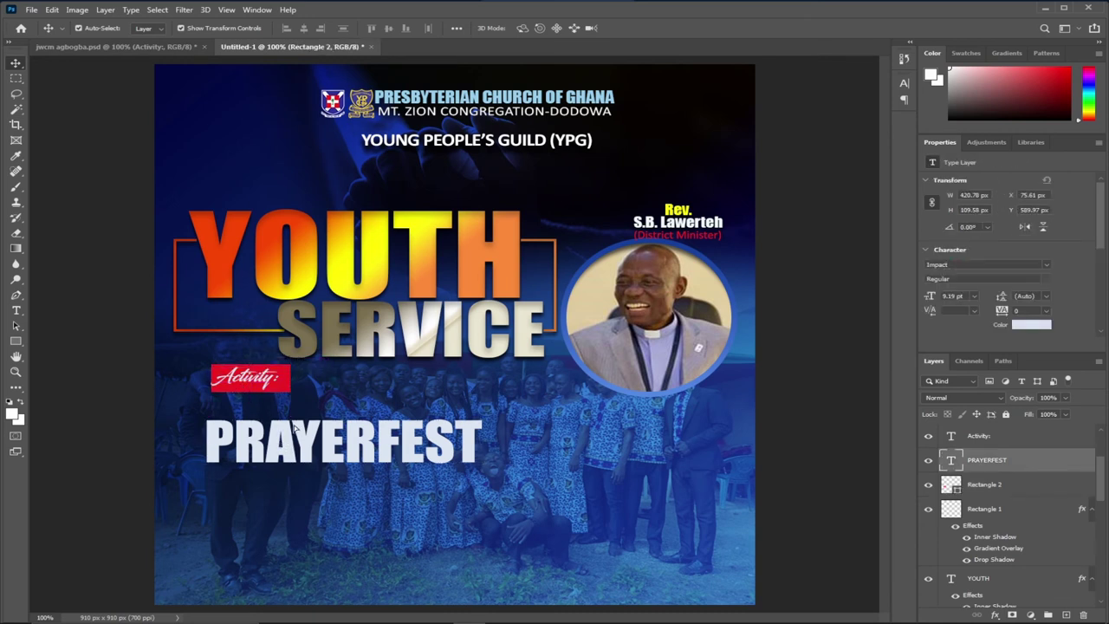
pyautogui.moveTo(304, 446); pyautogui.dragTo(309, 423)
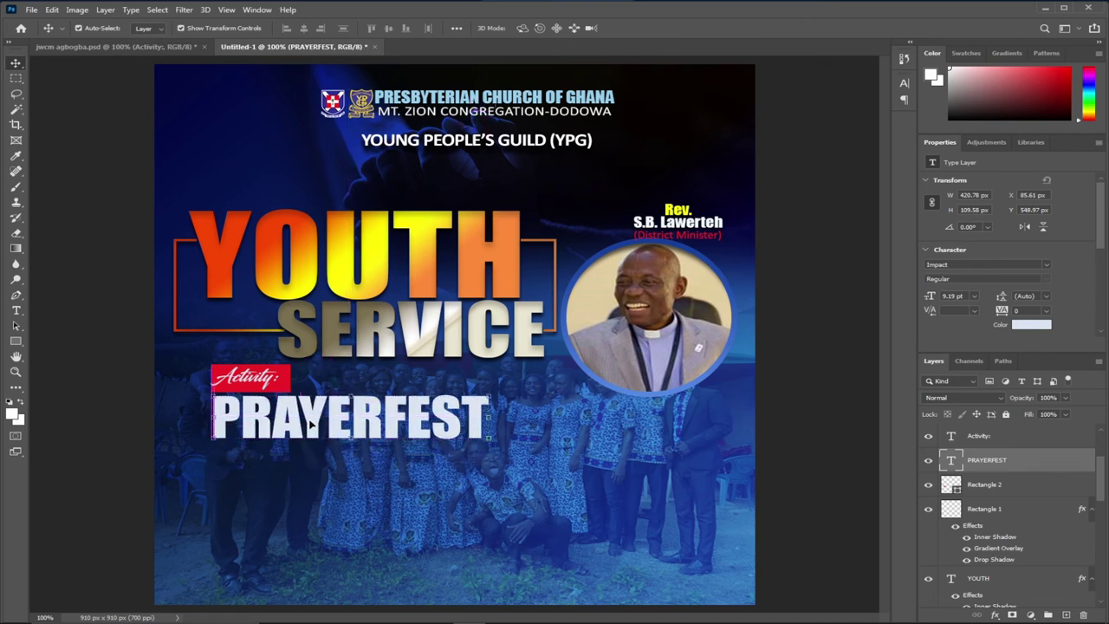
# After checking the title's layer effects in jwcm agbogba.psd, apply Bevel & Emboss and Drop Shadow to PRAYERFEST in Untitled-1
pyautogui.click(116, 47)
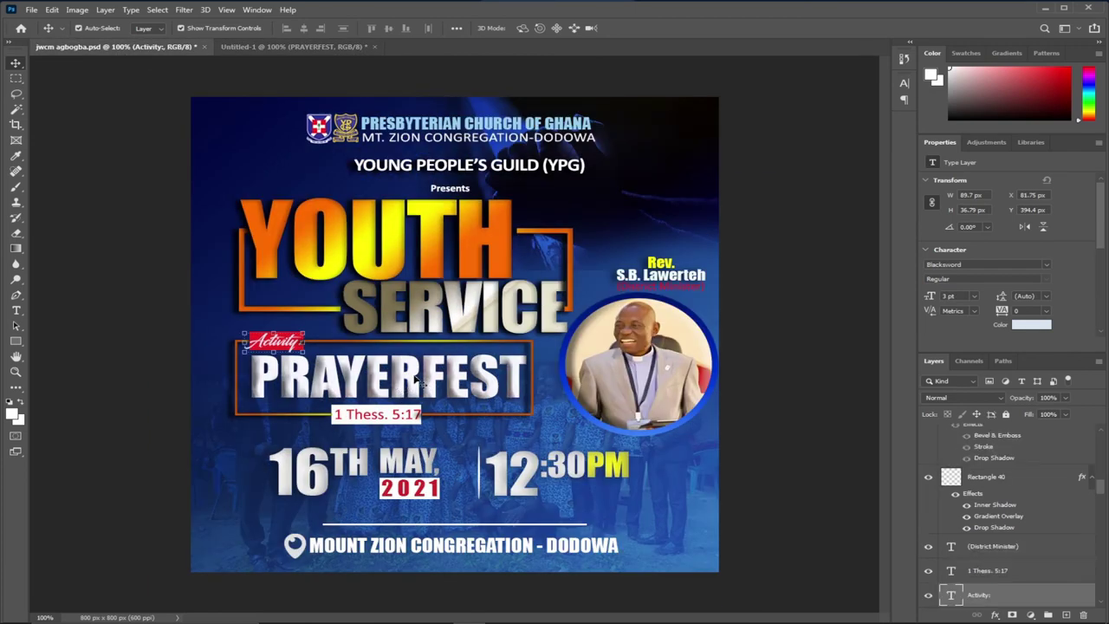
pyautogui.click(388, 390)
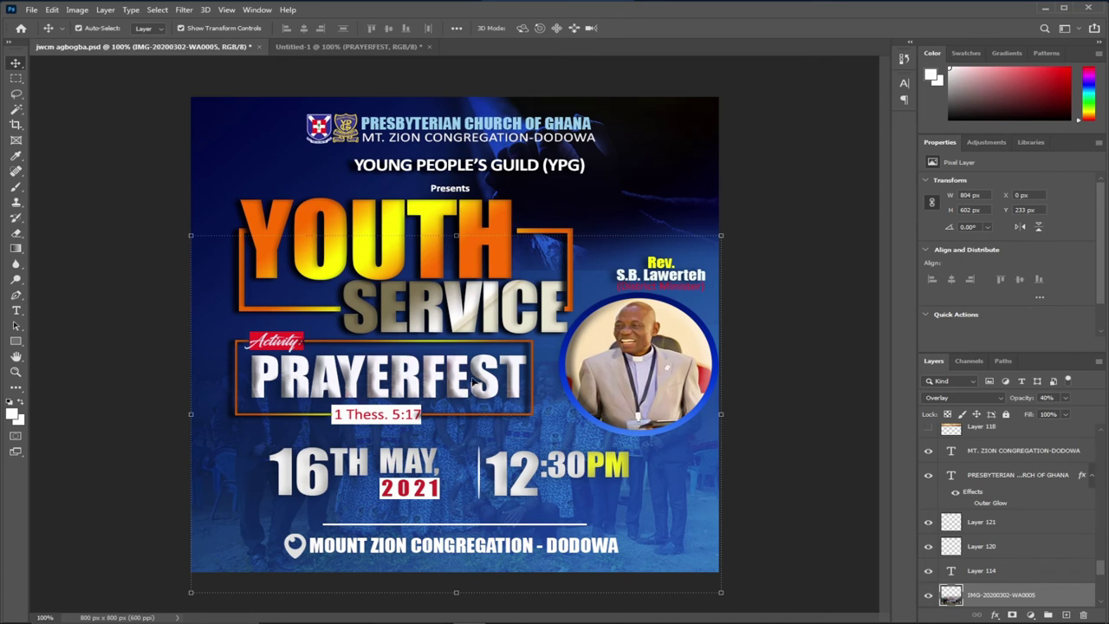
pyautogui.click(15, 310)
pyautogui.click(389, 386)
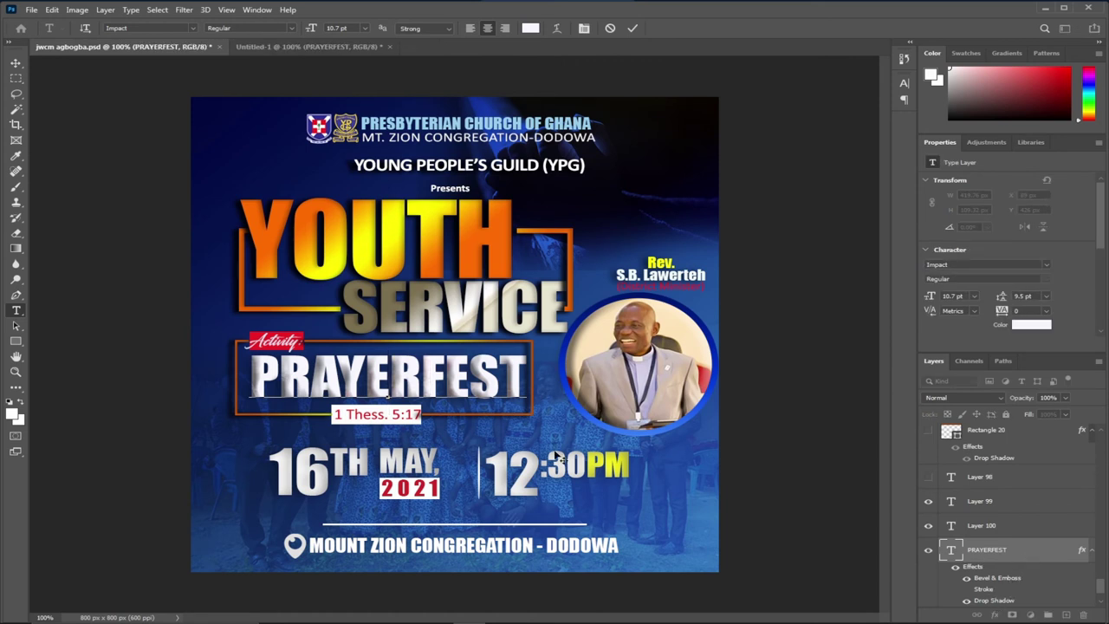
pyautogui.click(271, 46)
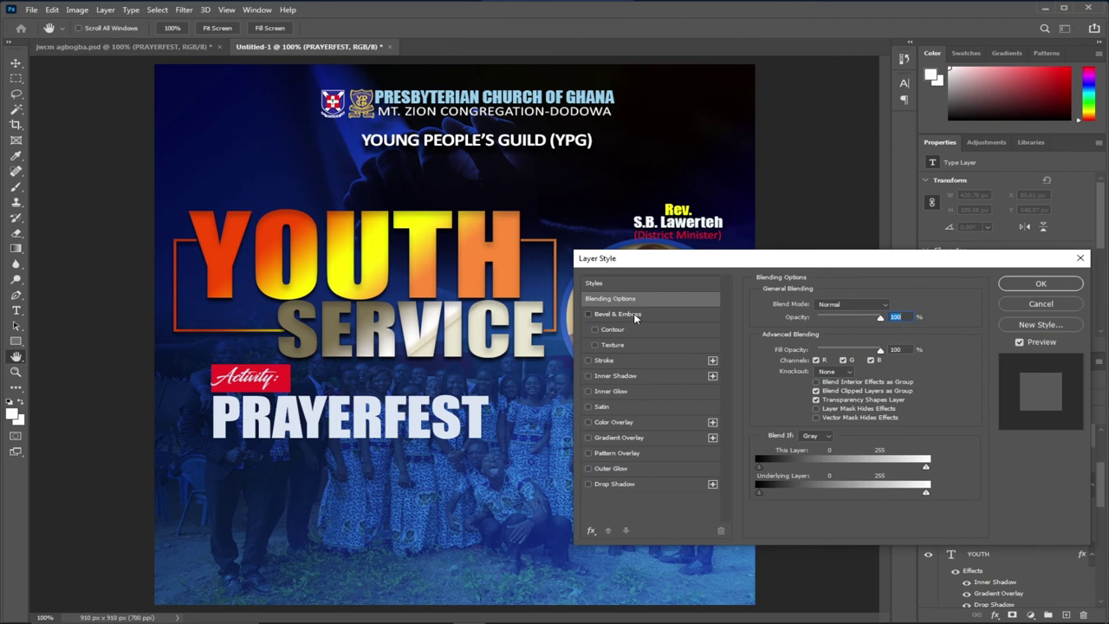
pyautogui.click(634, 318)
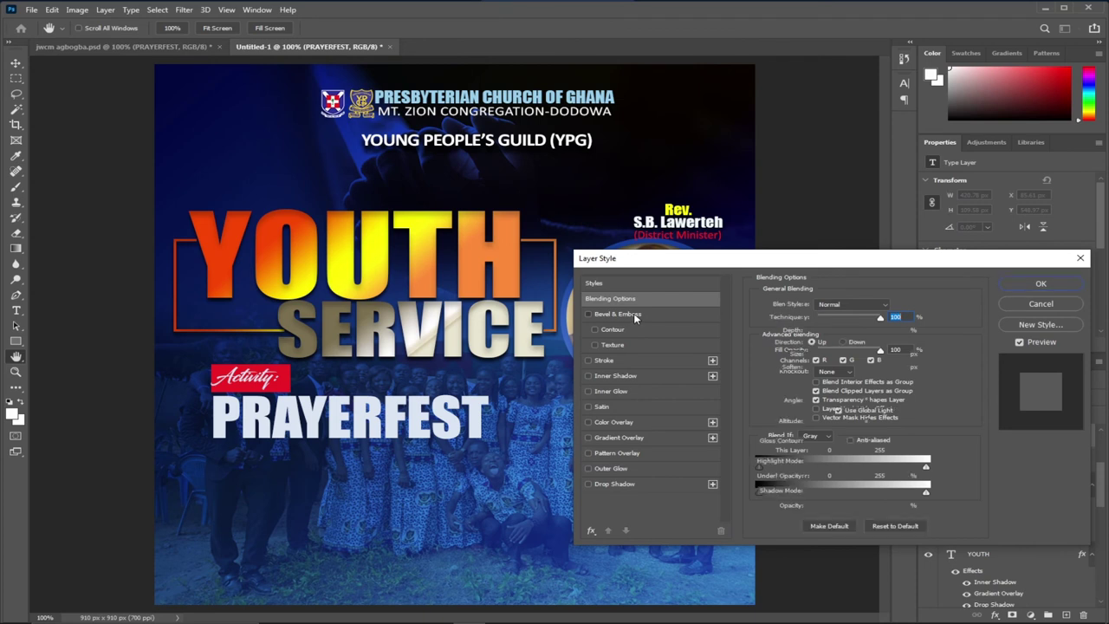
pyautogui.click(615, 485)
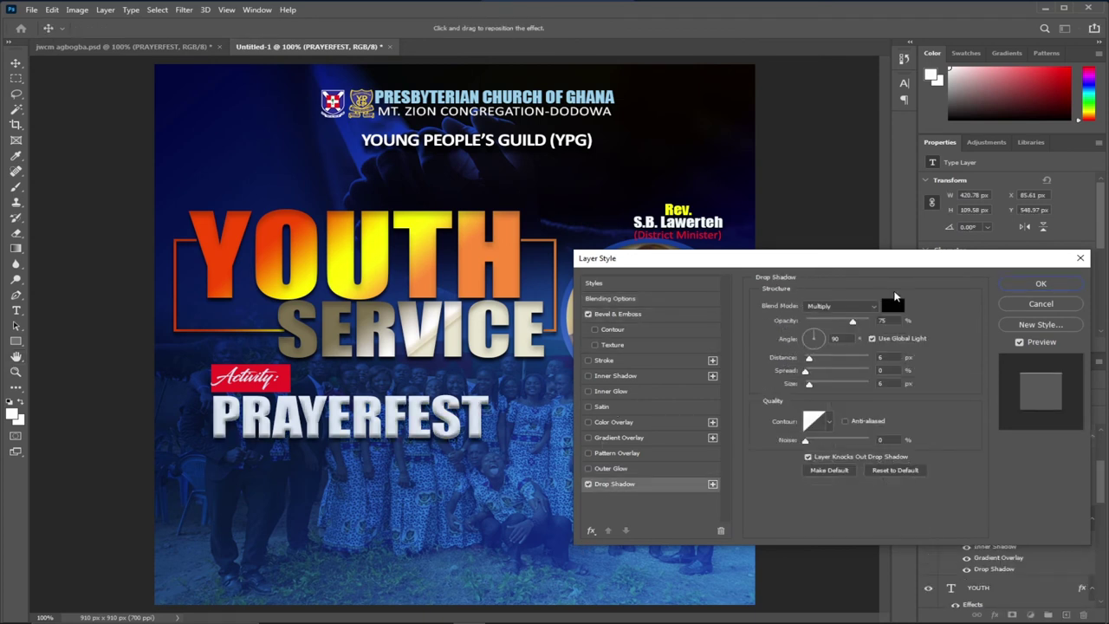
pyautogui.click(1041, 284)
# Compare the PRAYERFEST section of jwcm agbogba.psd with Untitled-1, examining the title's styling and the frame around it
pyautogui.click(115, 47)
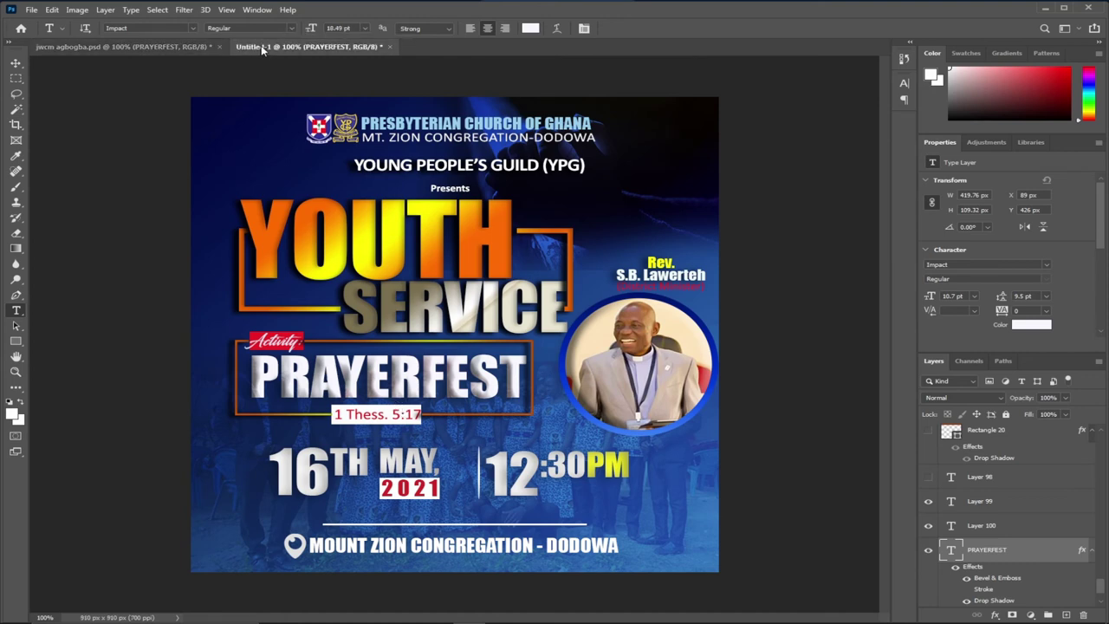
pyautogui.click(261, 45)
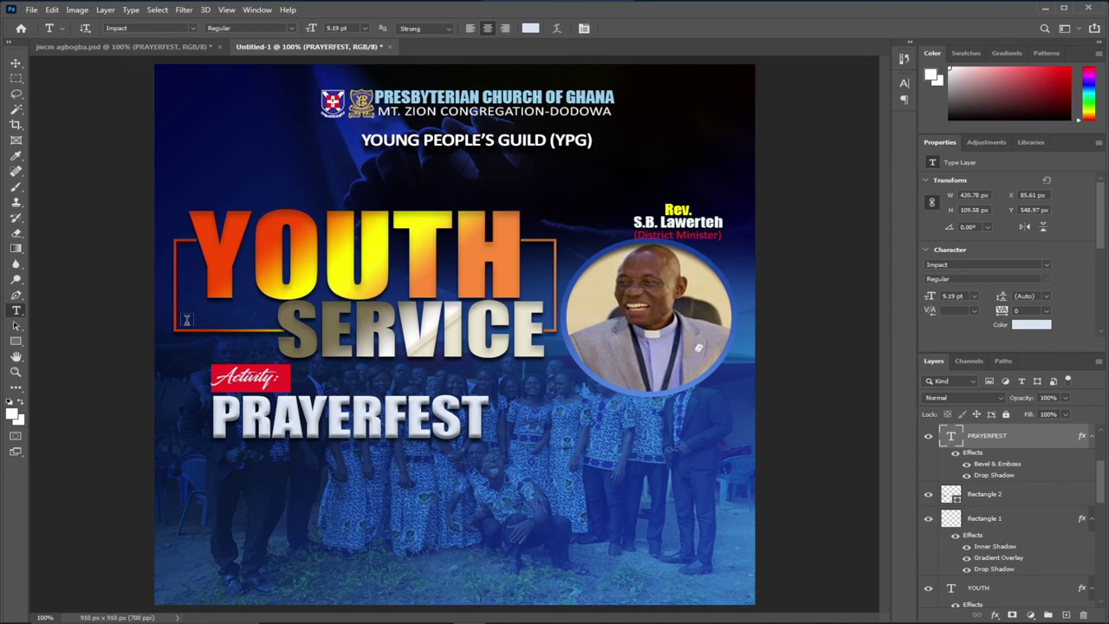
pyautogui.click(130, 46)
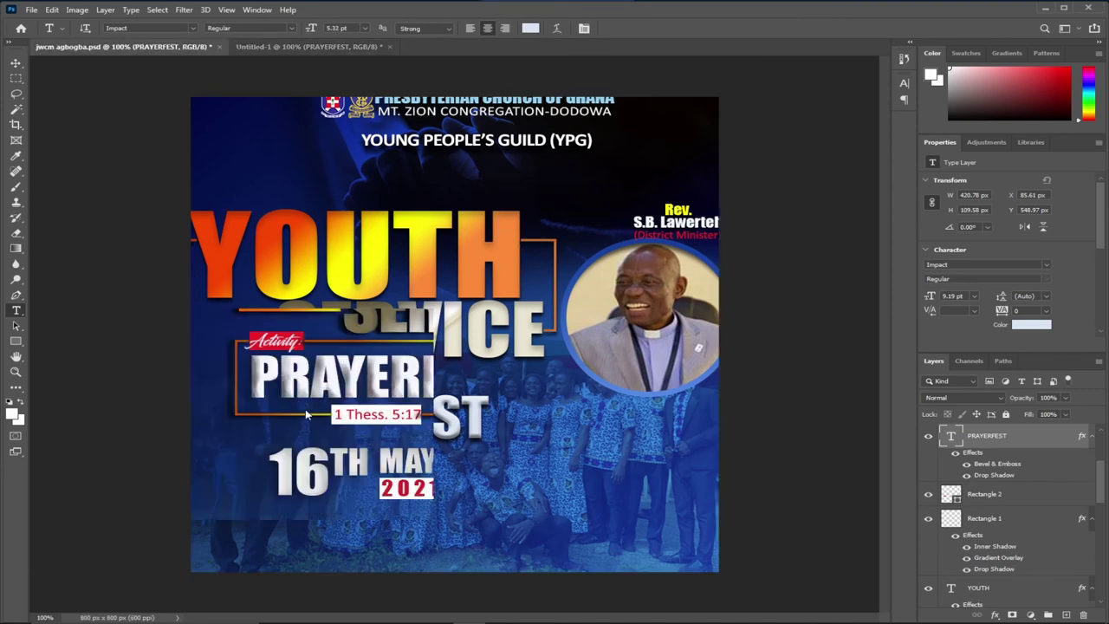
pyautogui.keyDown('ctrl'); pyautogui.click(315, 415); pyautogui.keyUp('ctrl')
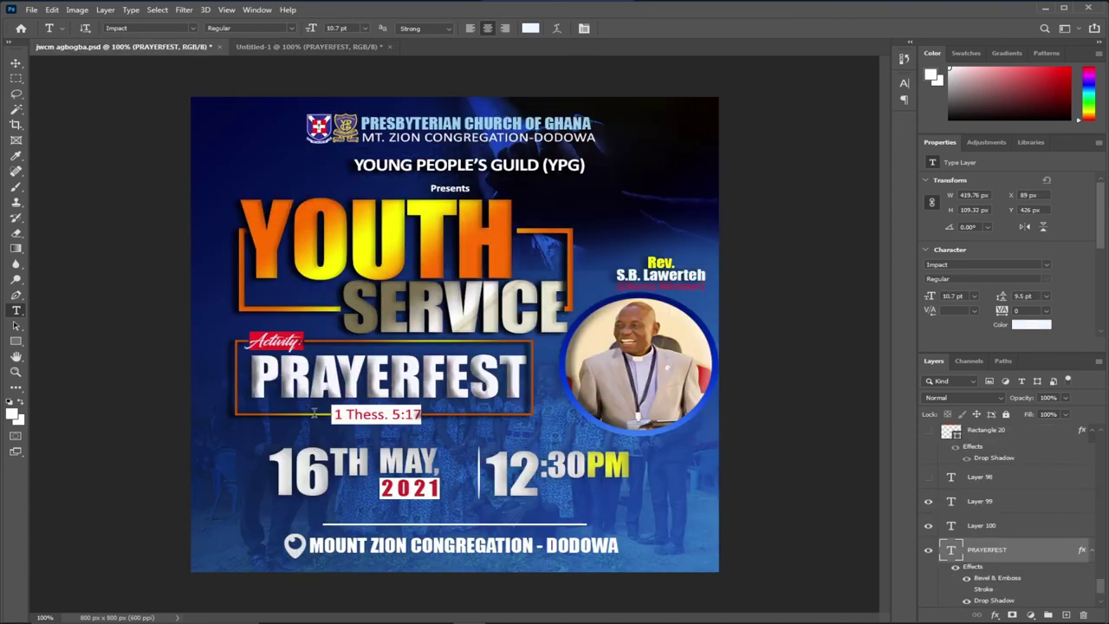
pyautogui.click(15, 63)
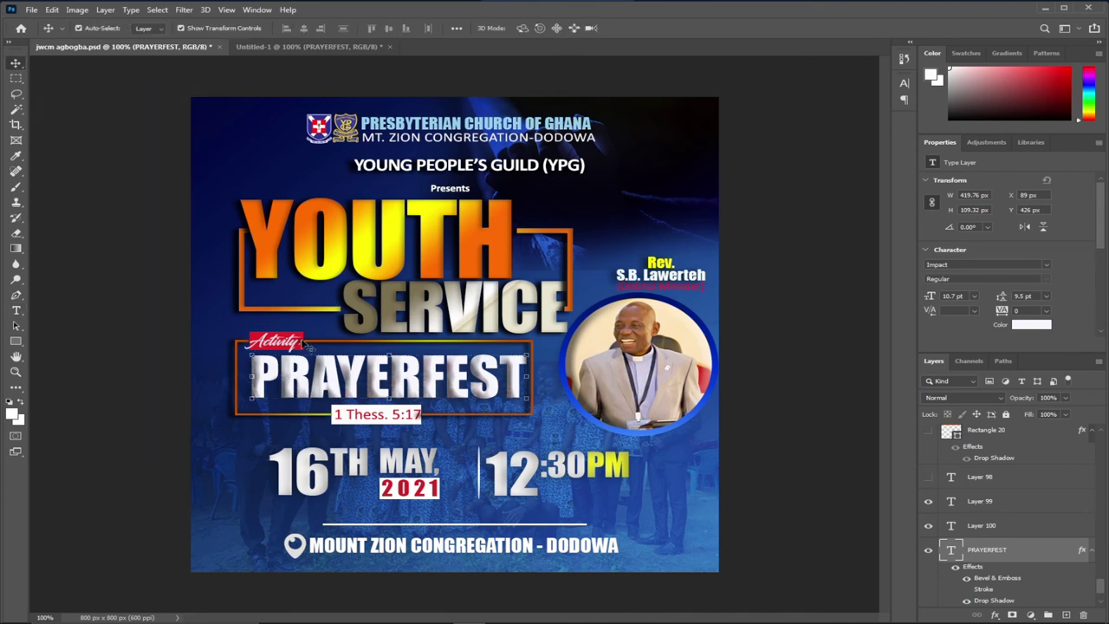
pyautogui.click(152, 309)
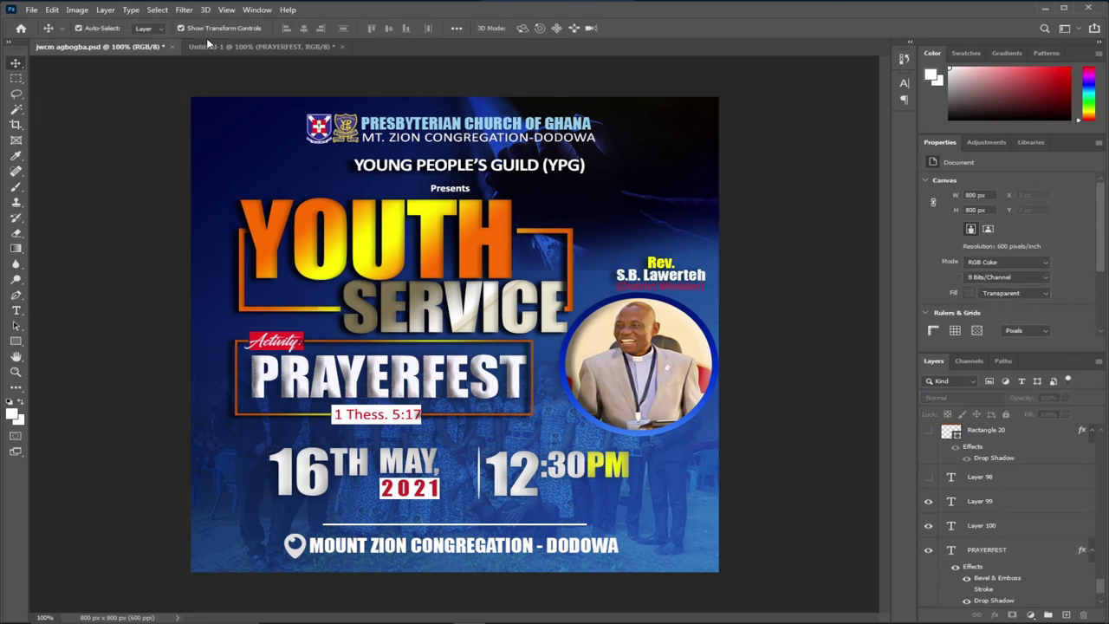
pyautogui.click(258, 46)
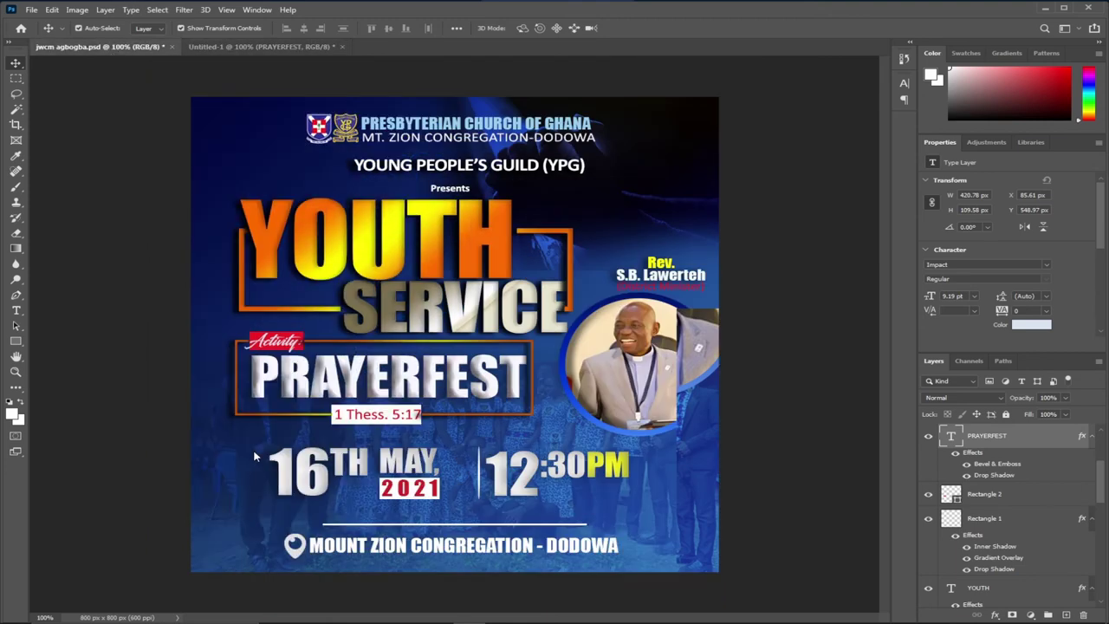
pyautogui.click(102, 47)
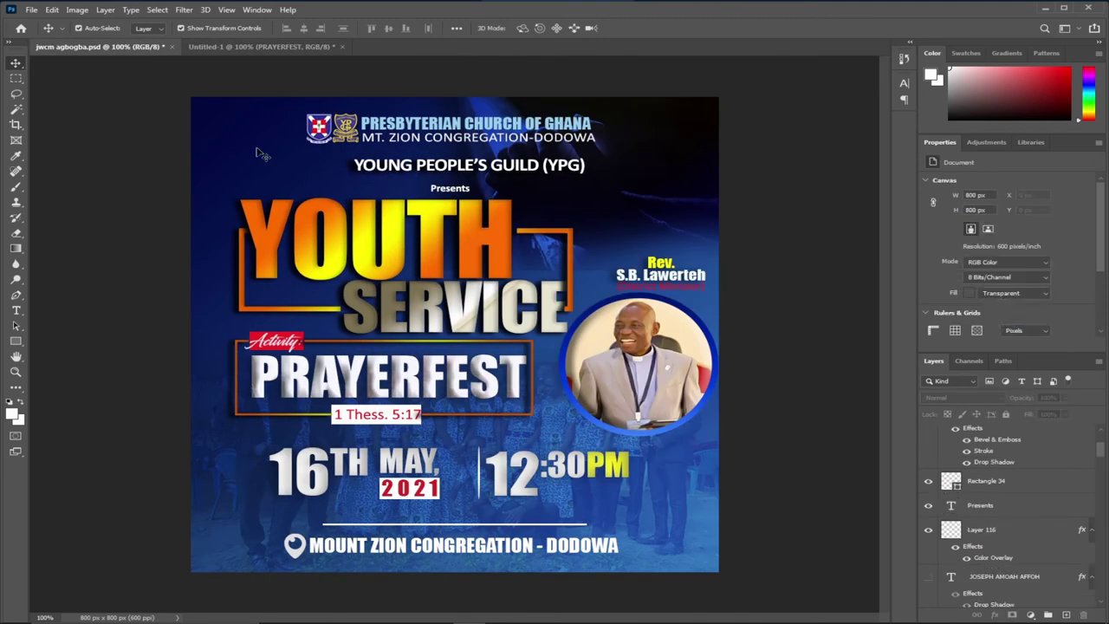
pyautogui.click(260, 47)
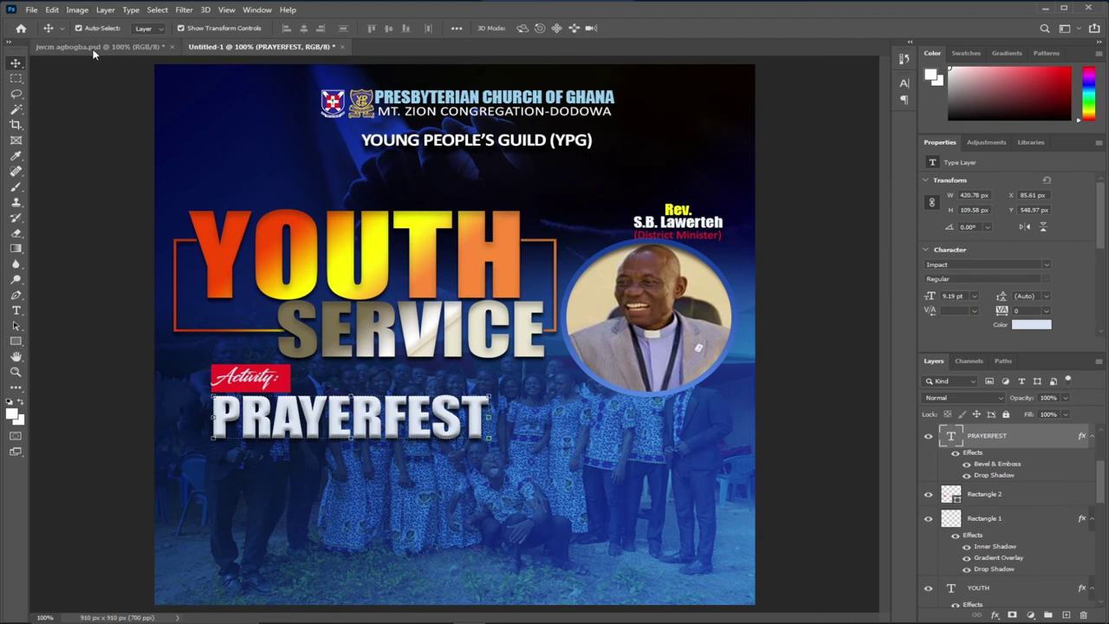
# Draw a rectangle of 445 × 155 px around the PRAYERFEST text and remove its fill
pyautogui.click(16, 340)
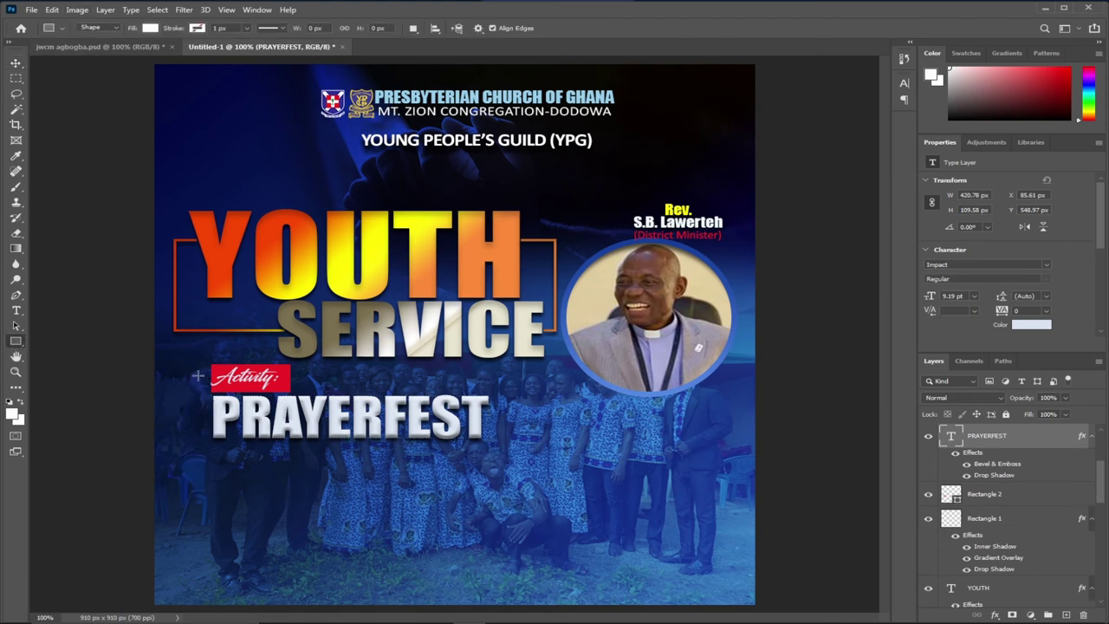
pyautogui.moveTo(199, 375); pyautogui.dragTo(492, 466)
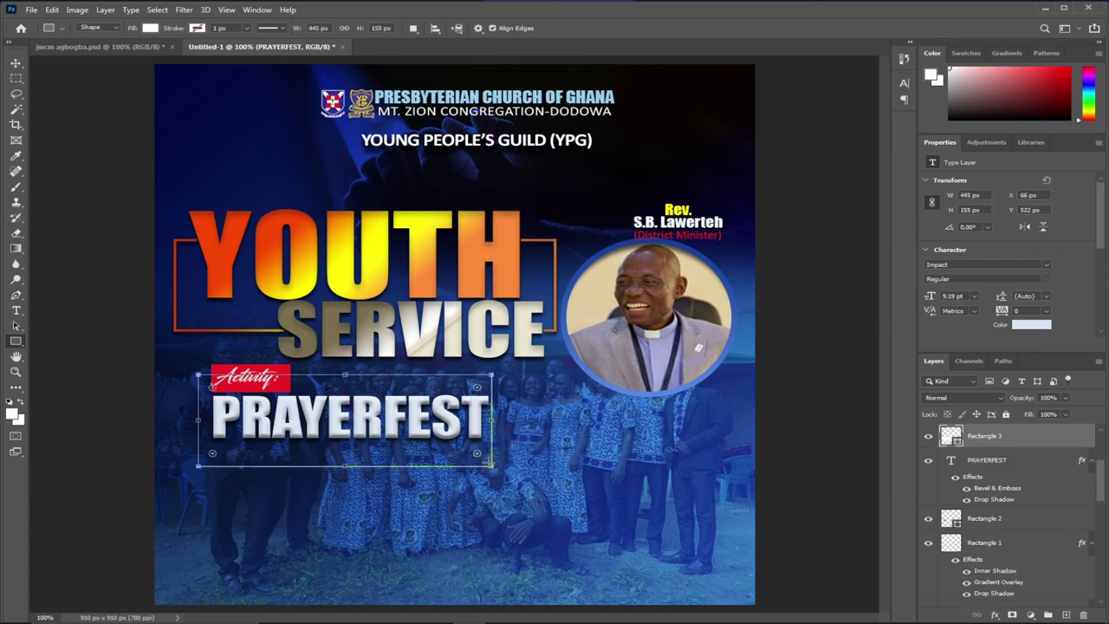
pyautogui.click(150, 29)
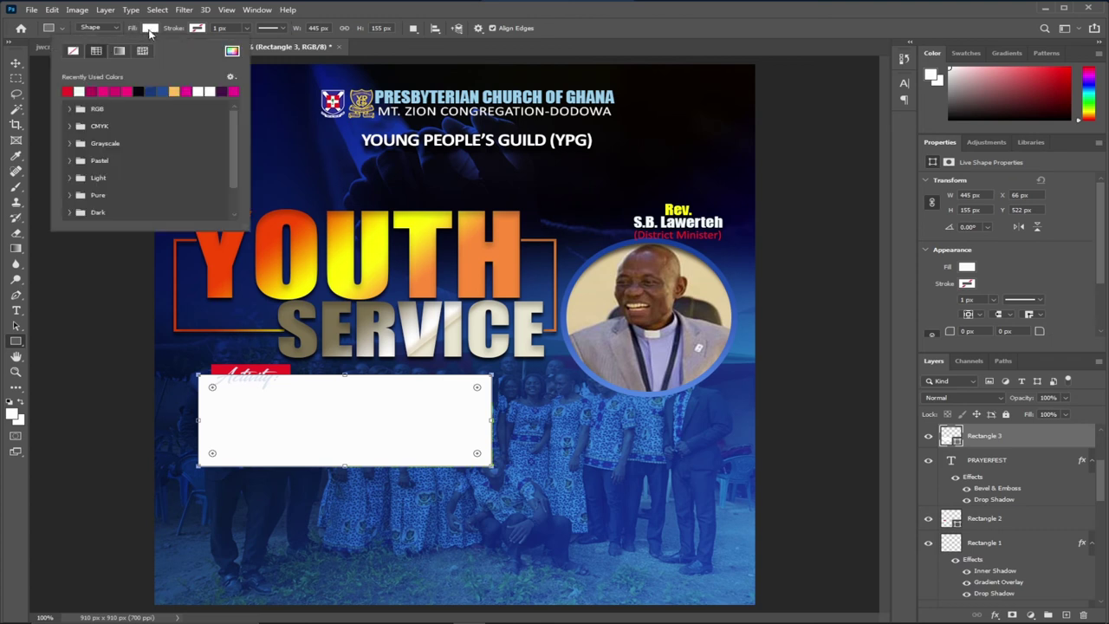
pyautogui.click(73, 51)
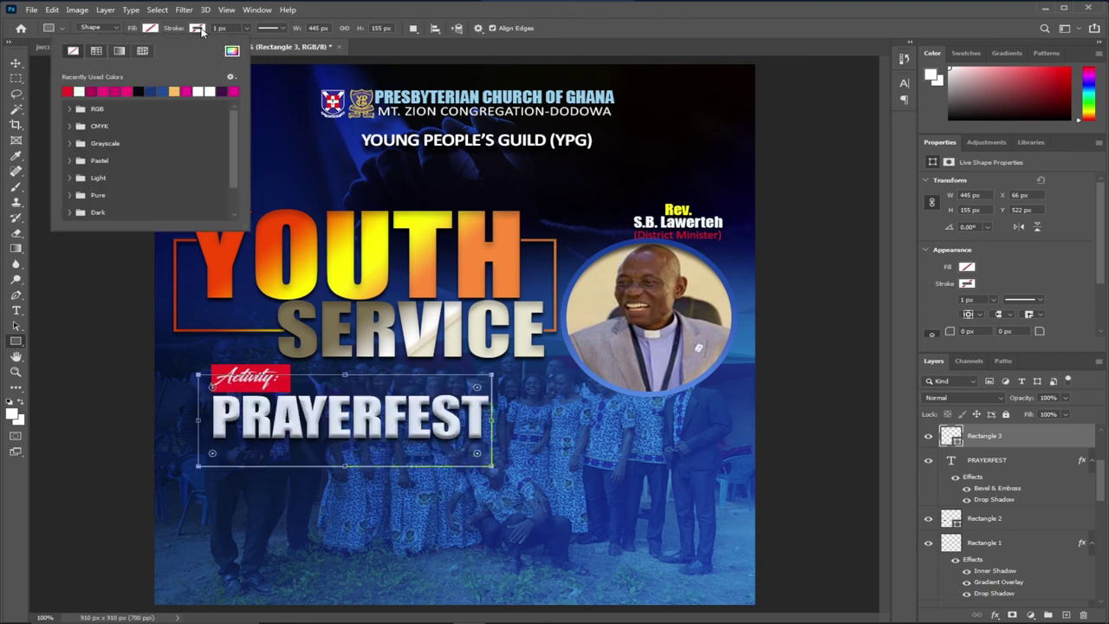
# Give the rectangle around PRAYERFEST a white stroke 3.24 px wide
pyautogui.click(199, 28)
pyautogui.click(126, 90)
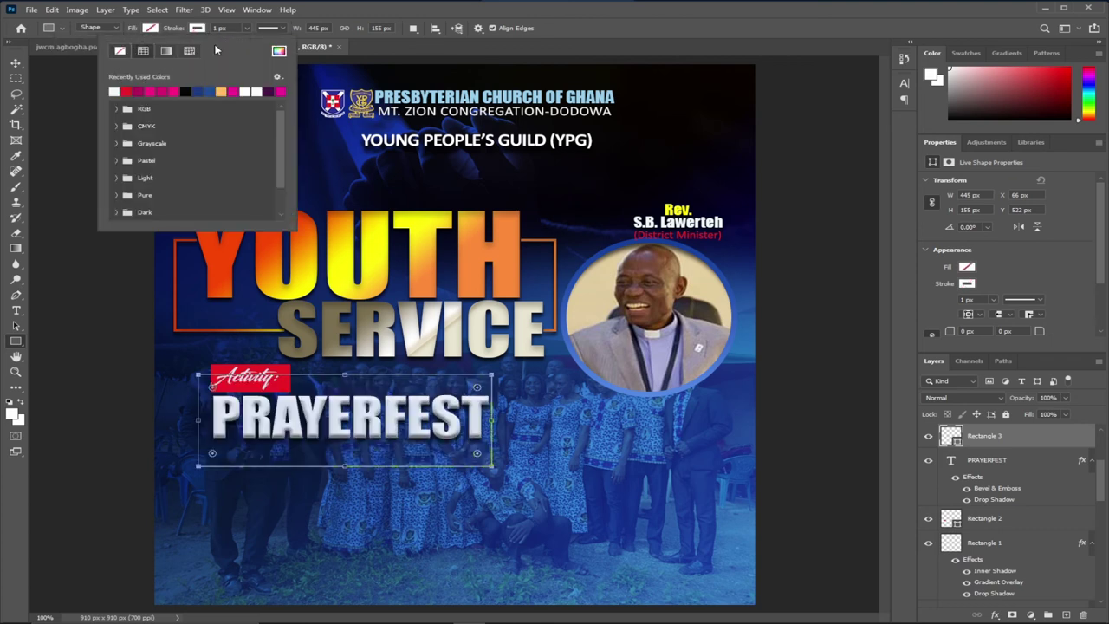
pyautogui.click(246, 28)
pyautogui.moveTo(246, 42); pyautogui.dragTo(247, 46)
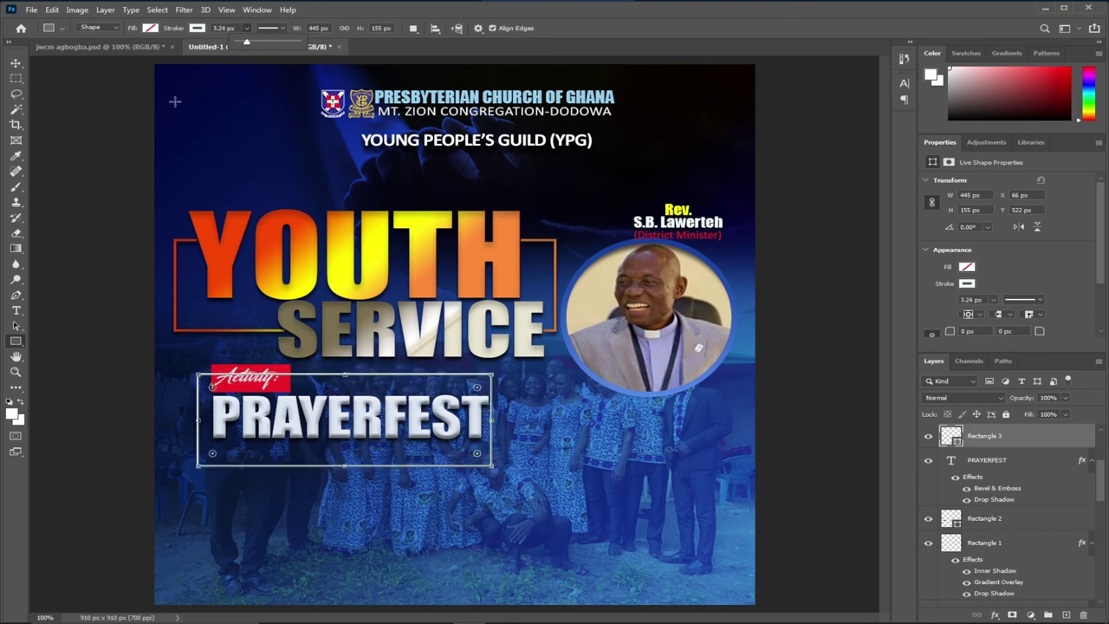
pyautogui.click(1030, 438)
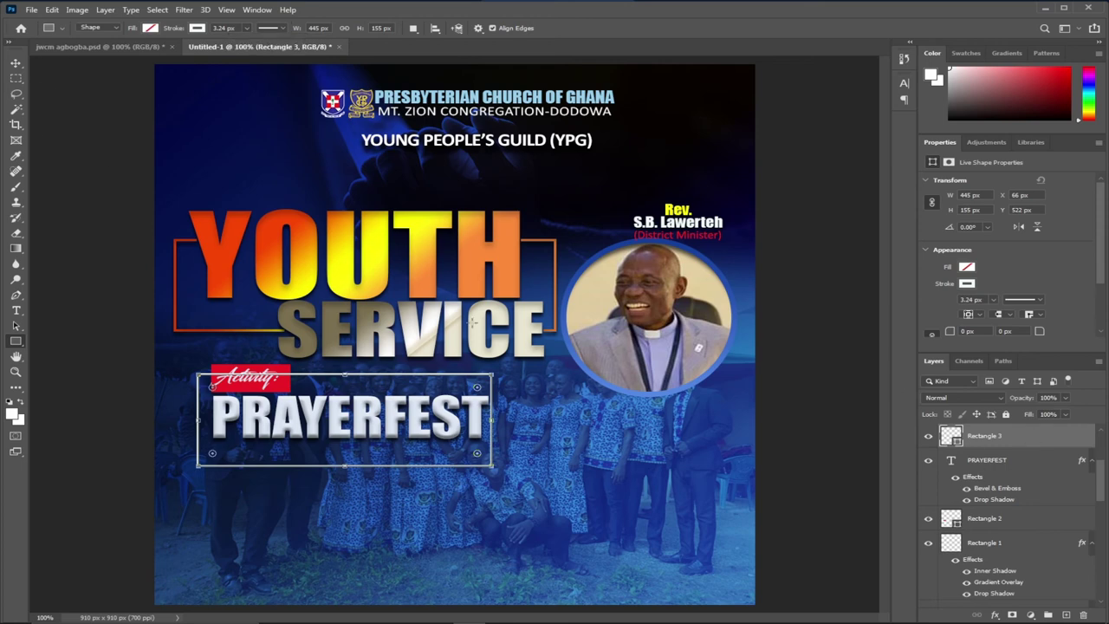
# Copy the layer style of the YOUTH text onto the rectangle outline around PRAYERFEST
pyautogui.click(17, 63)
pyautogui.click(437, 243)
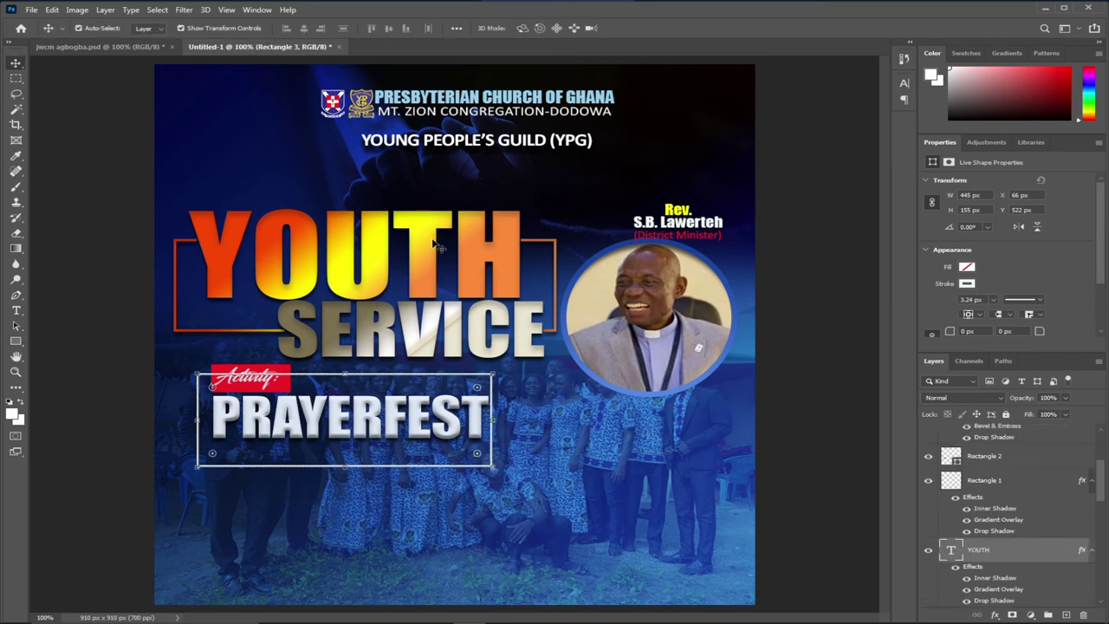
pyautogui.rightClick(1033, 551)
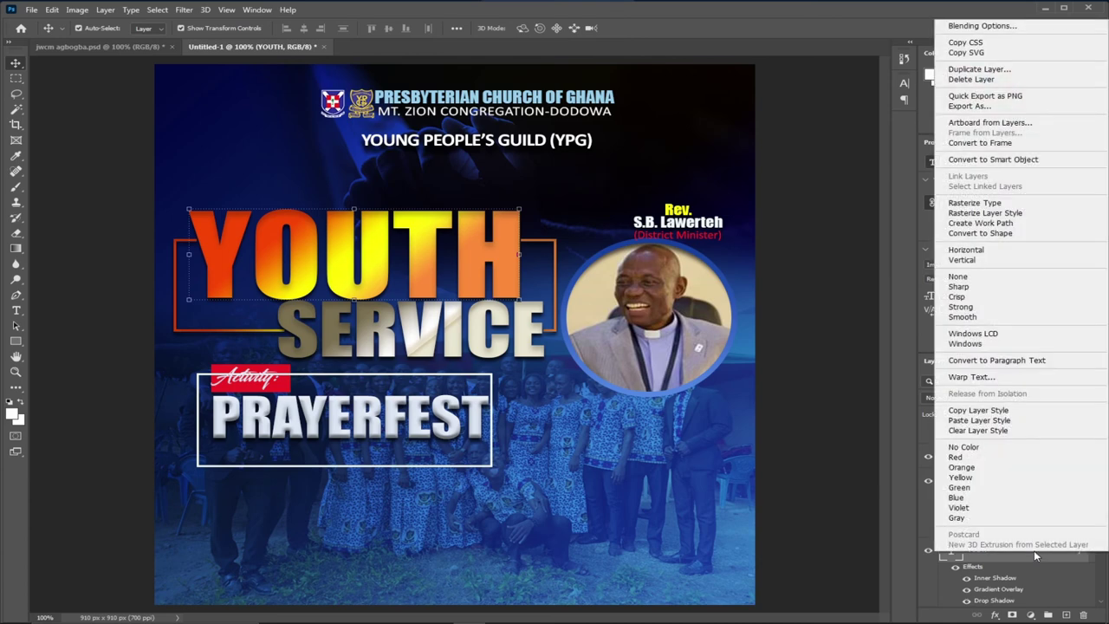
pyautogui.click(979, 410)
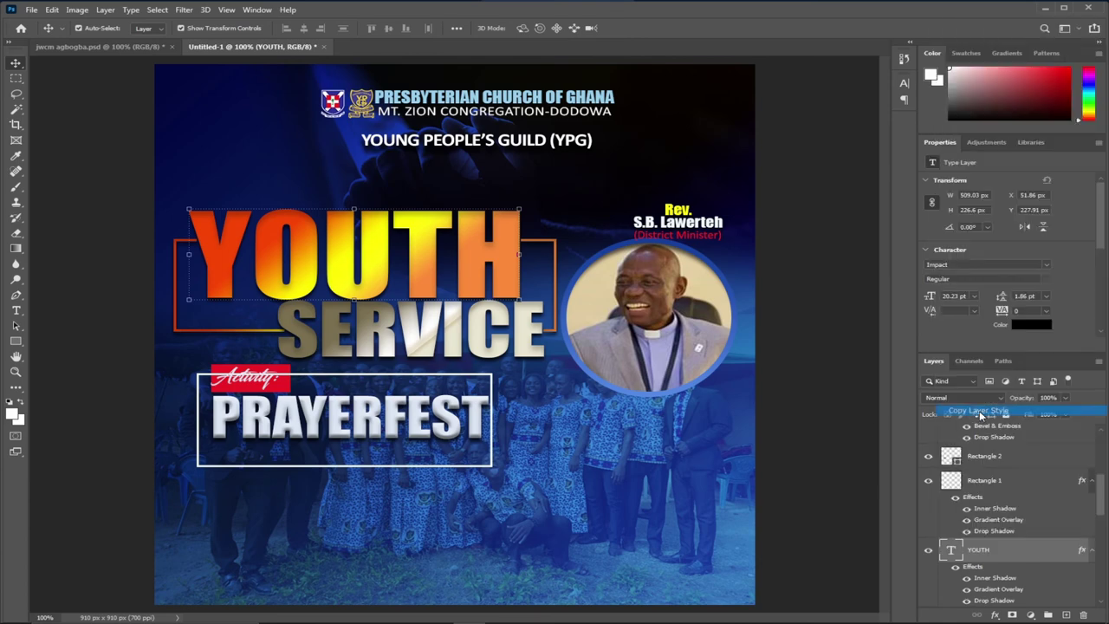
pyautogui.click(479, 378)
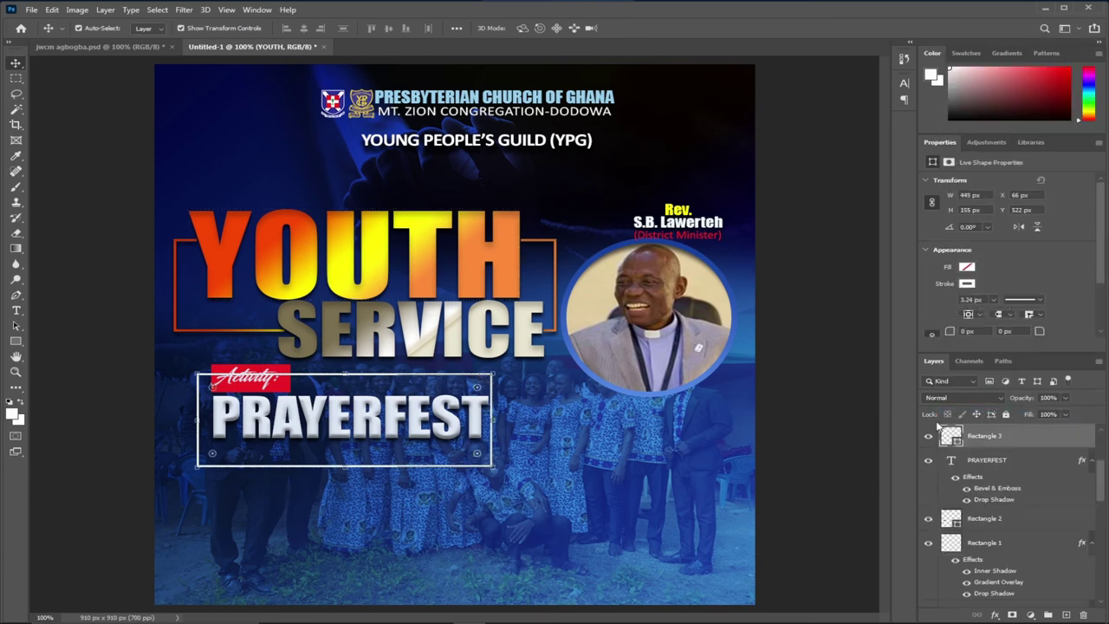
pyautogui.rightClick(1037, 441)
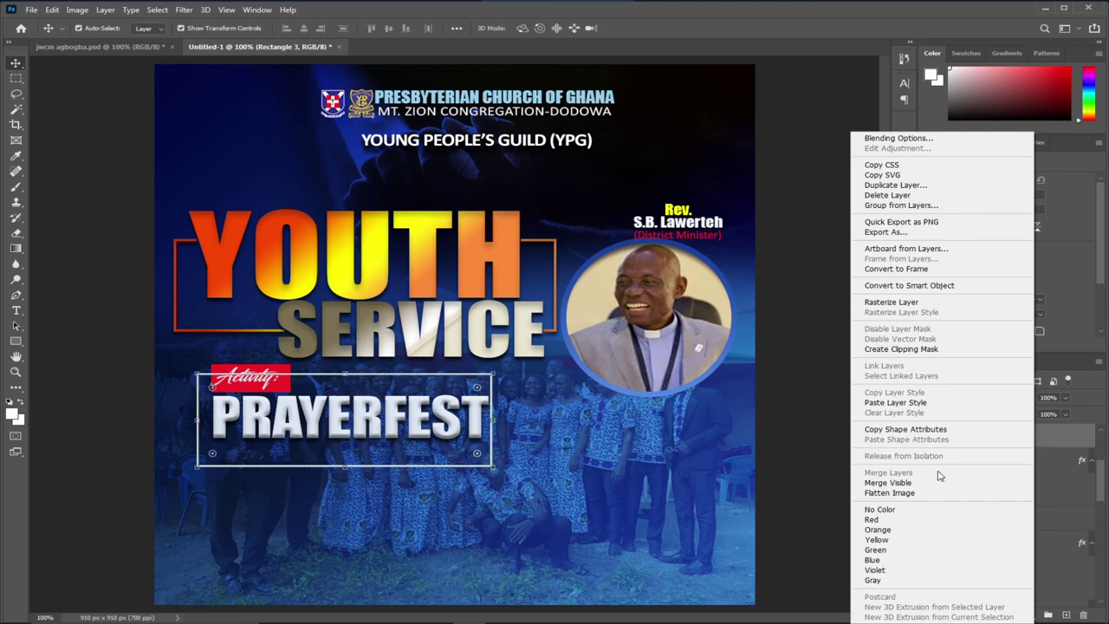
pyautogui.click(893, 402)
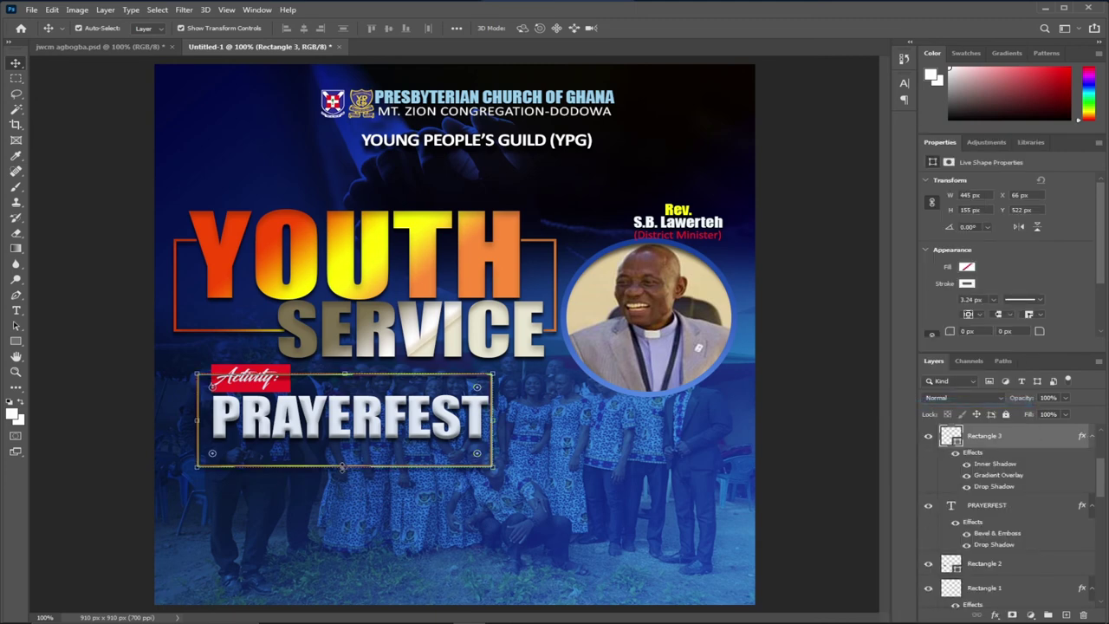
# After checking the frame's lower edge in jwcm agbogba.psd, rasterize the PRAYERFEST frame layer in Untitled-1
pyautogui.click(136, 47)
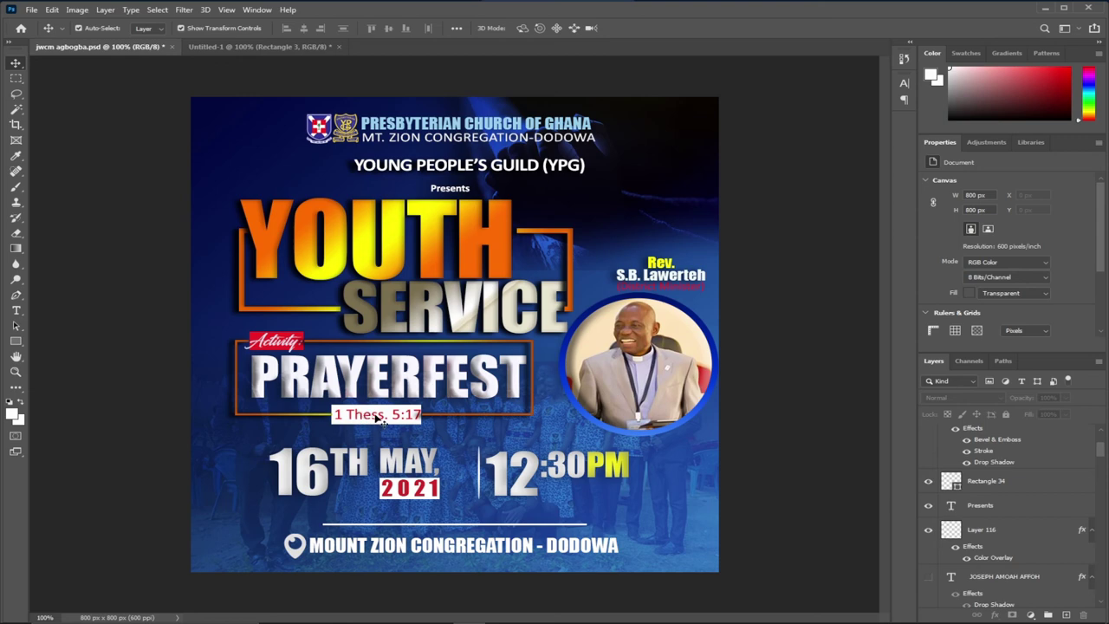
pyautogui.click(217, 47)
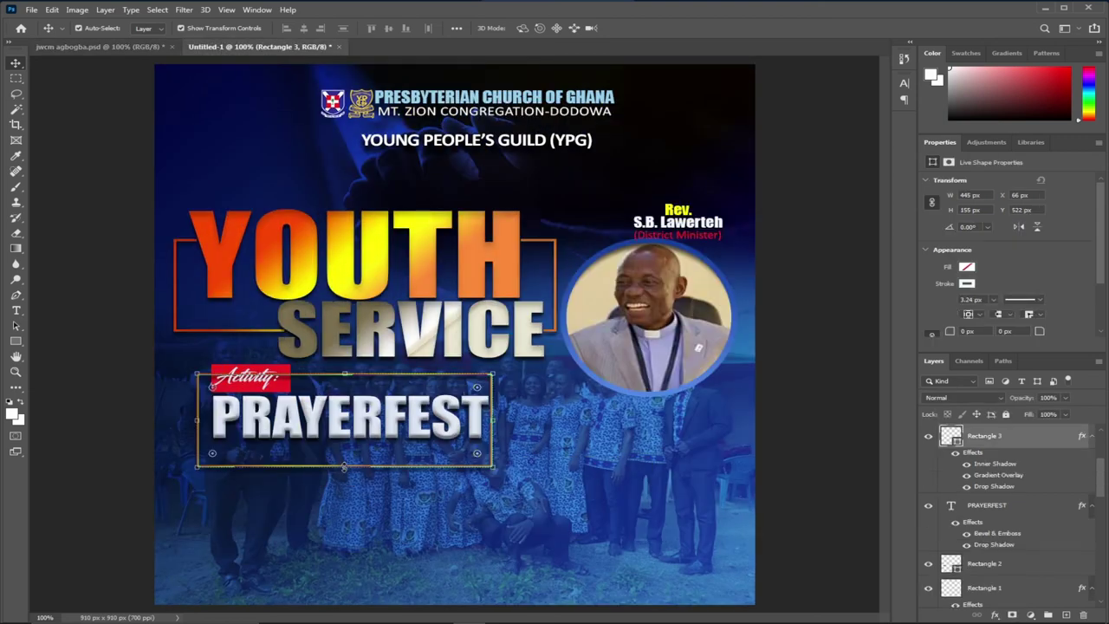
pyautogui.rightClick(1038, 440)
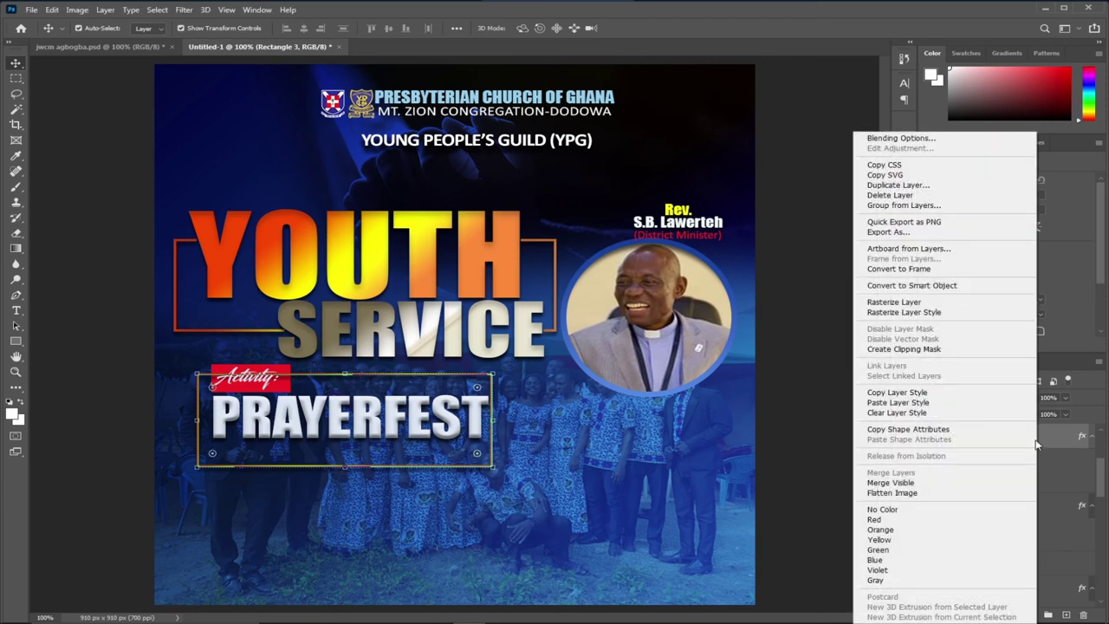
pyautogui.click(901, 302)
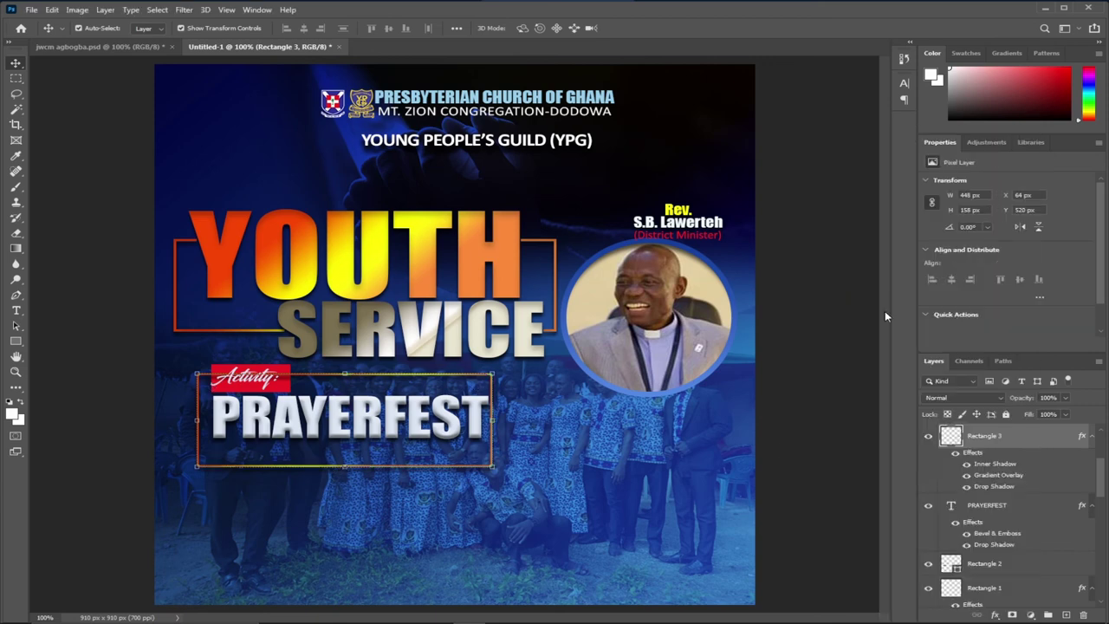
# Delete a section about 156 × 37 px from the middle of the PRAYERFEST frame's lower edge and clear the selection
pyautogui.click(16, 340)
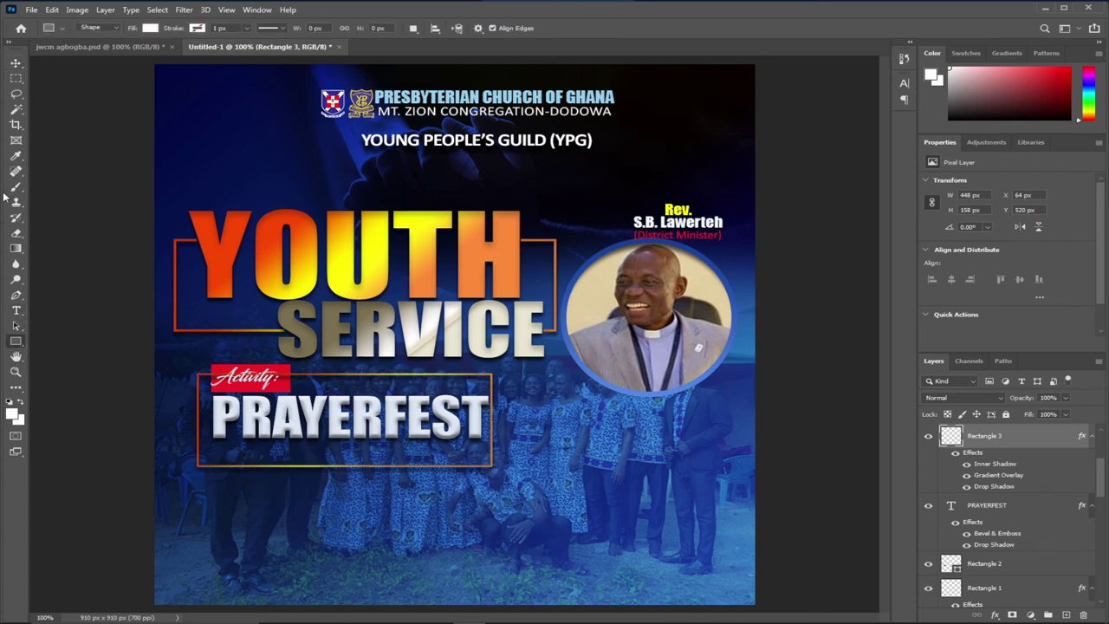
pyautogui.click(15, 78)
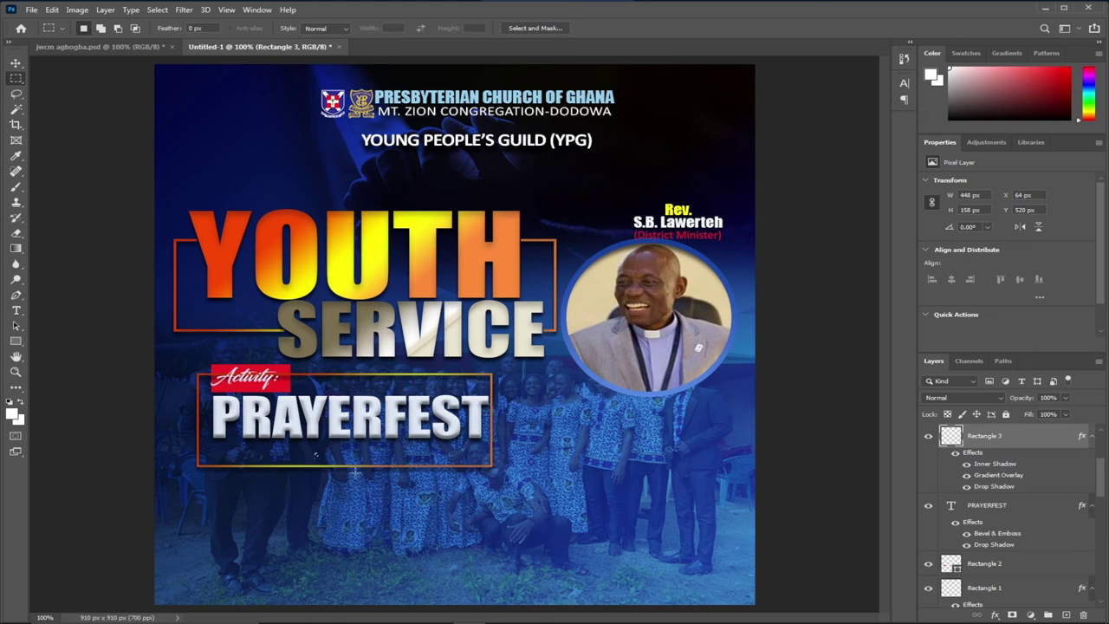
pyautogui.moveTo(315, 452); pyautogui.dragTo(414, 473)
pyautogui.moveTo(416, 472); pyautogui.dragTo(417, 474)
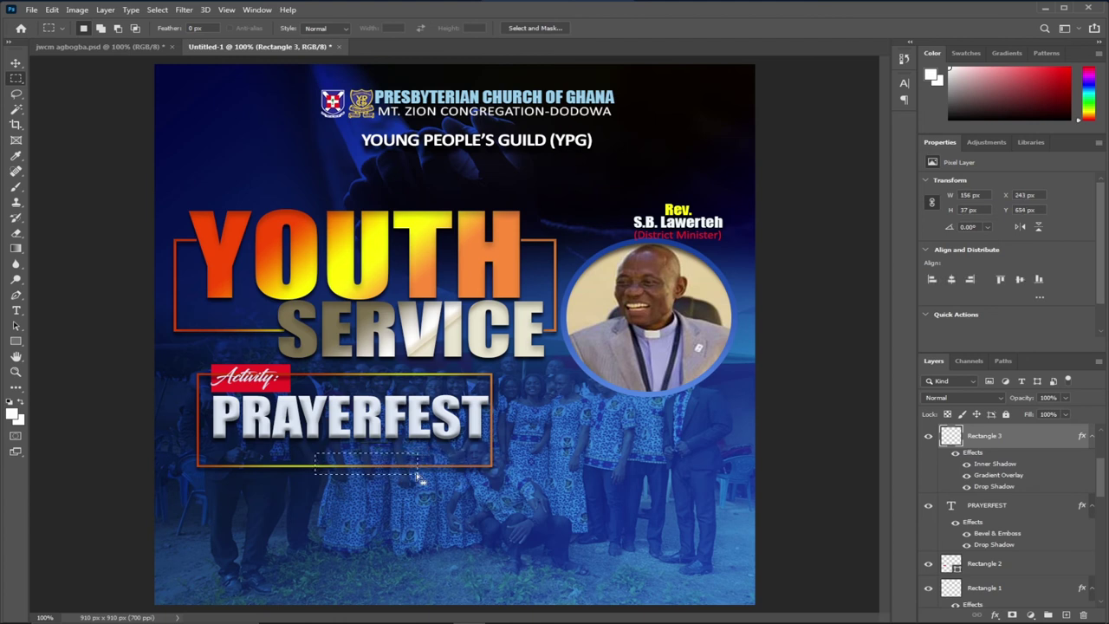
pyautogui.press('Delete')
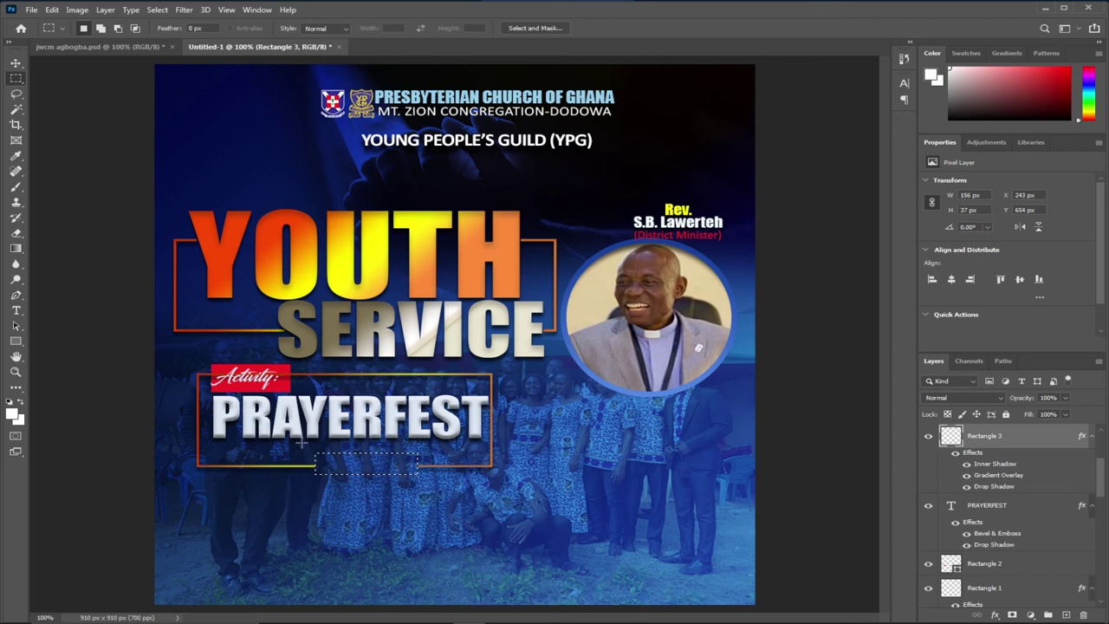
pyautogui.hotkey('ctrl', 'd')
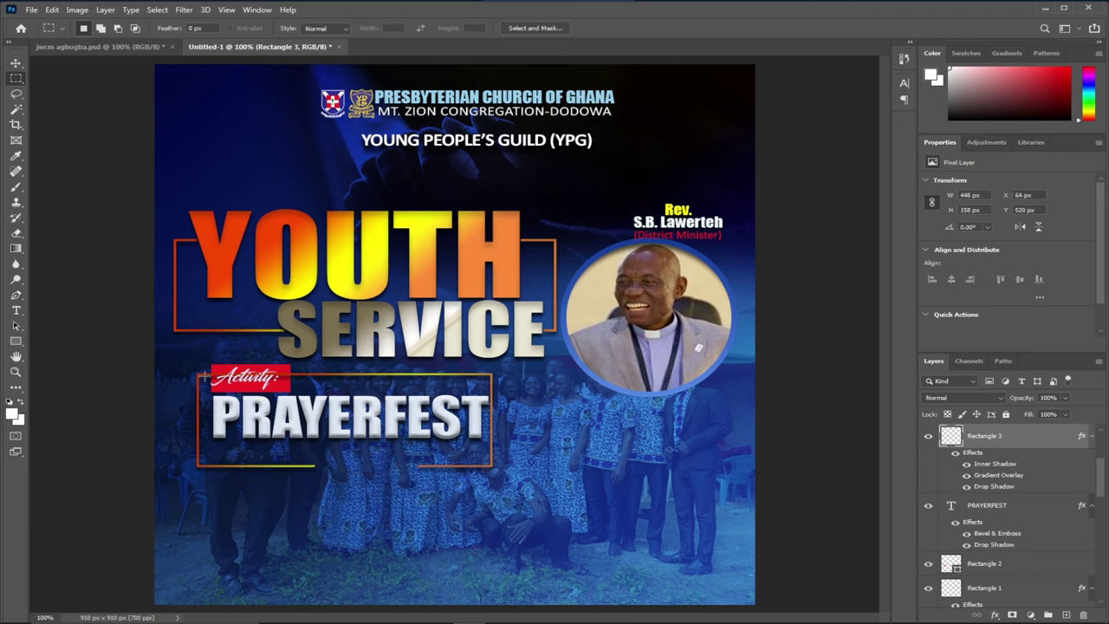
pyautogui.moveTo(210, 368); pyautogui.dragTo(295, 387)
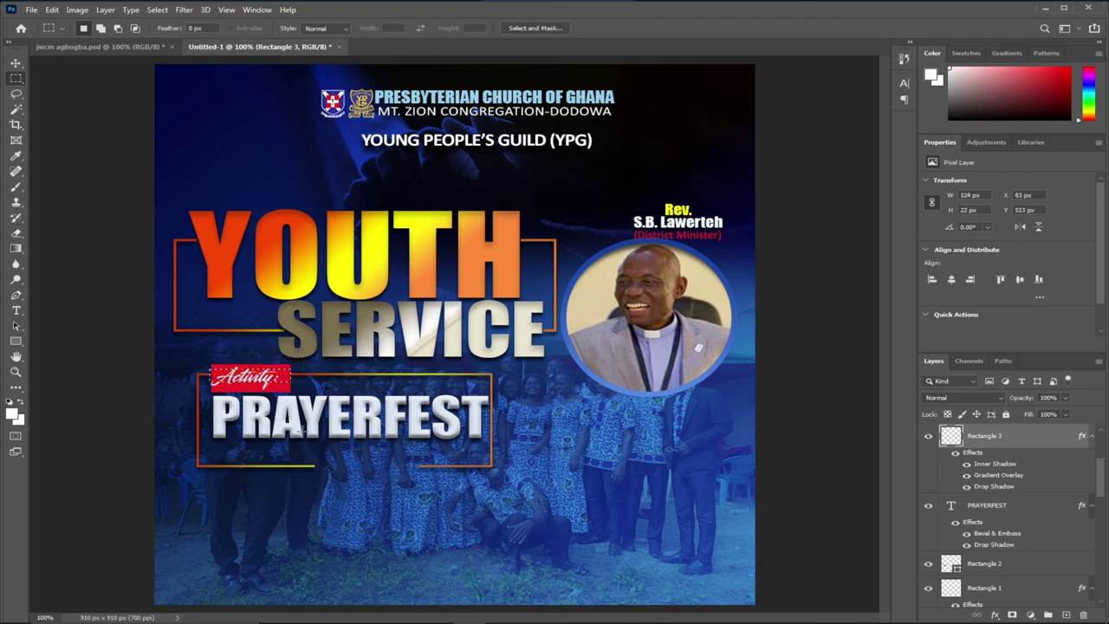
pyautogui.hotkey('ctrl', 'd')
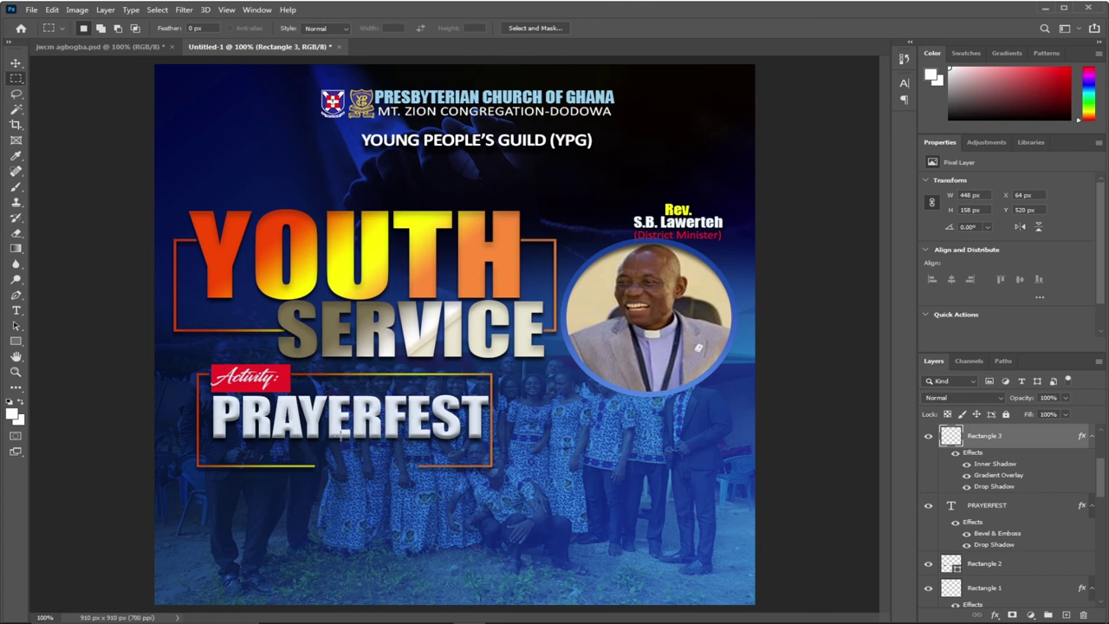
# Copy the "1 Thess. 5:17" text from jwcm agbogba.psd into Untitled-1, placing it in the gap of the PRAYERFEST frame's lower edge
pyautogui.click(104, 46)
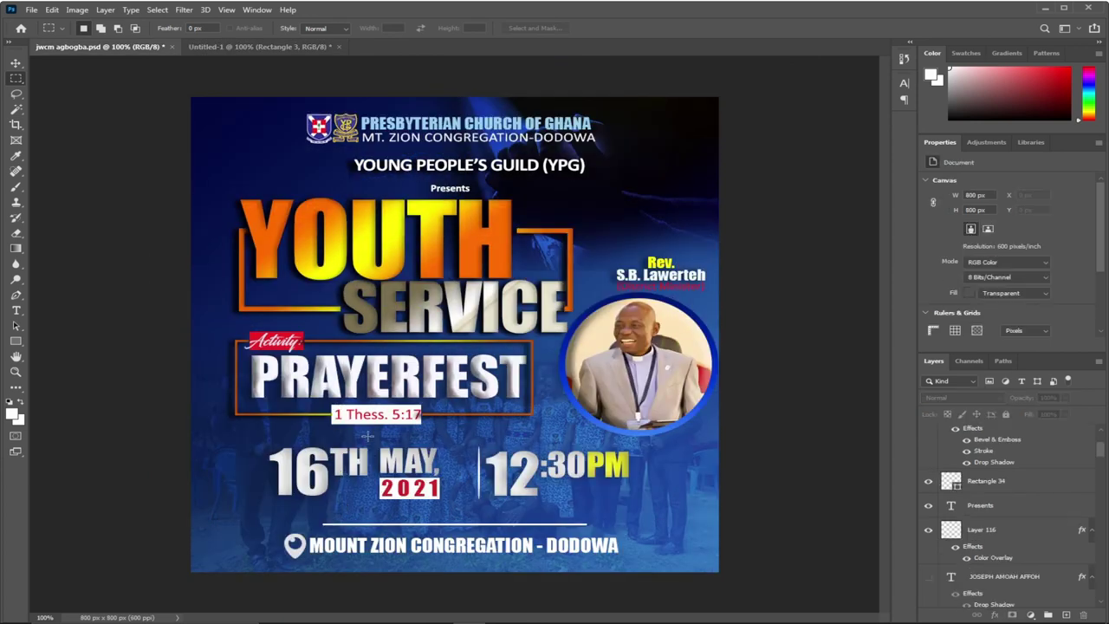
pyautogui.click(15, 63)
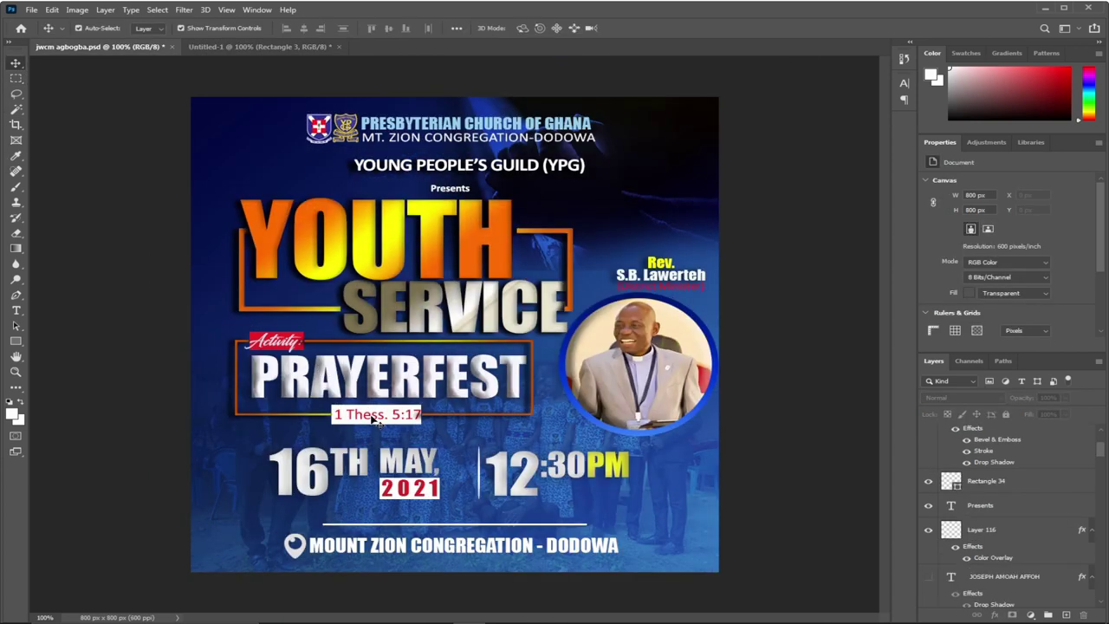
pyautogui.moveTo(374, 418); pyautogui.dragTo(353, 471)
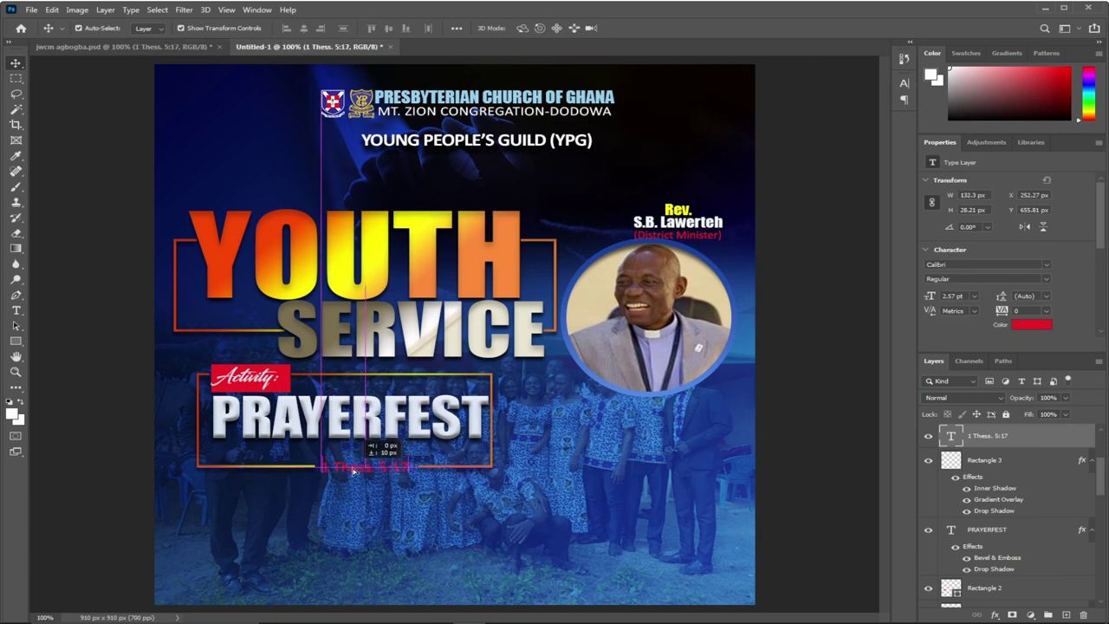
pyautogui.moveTo(354, 470); pyautogui.dragTo(353, 471)
# Draw a white rectangle of 159 × 37 px over the "1 Thess. 5:17" text and move its layer below the text layer
pyautogui.click(16, 343)
pyautogui.click(68, 343)
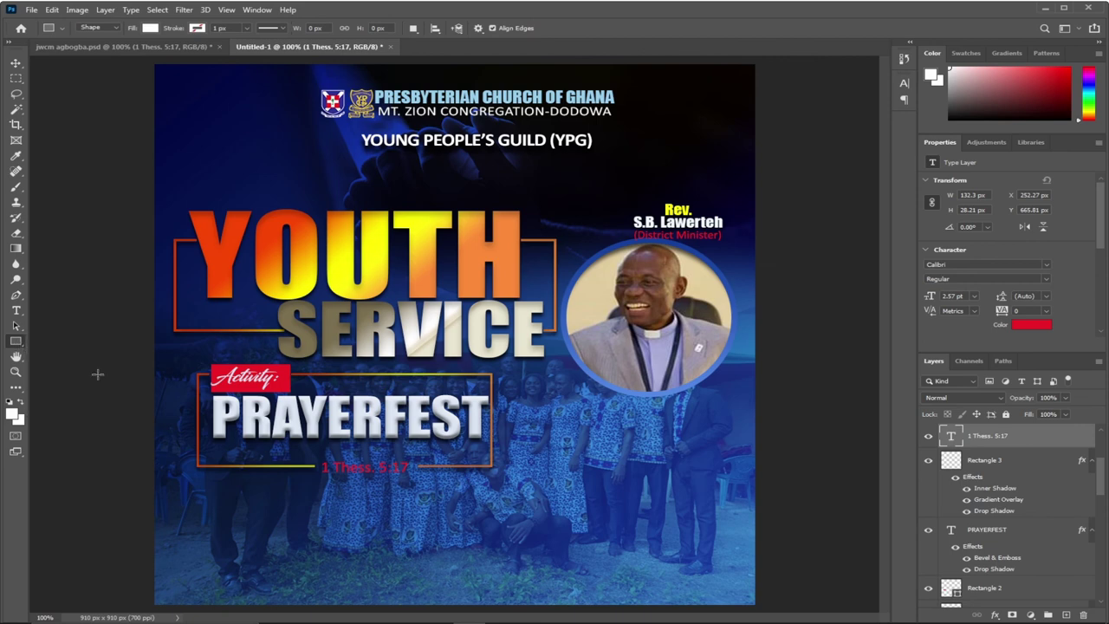
pyautogui.moveTo(313, 454); pyautogui.dragTo(419, 476)
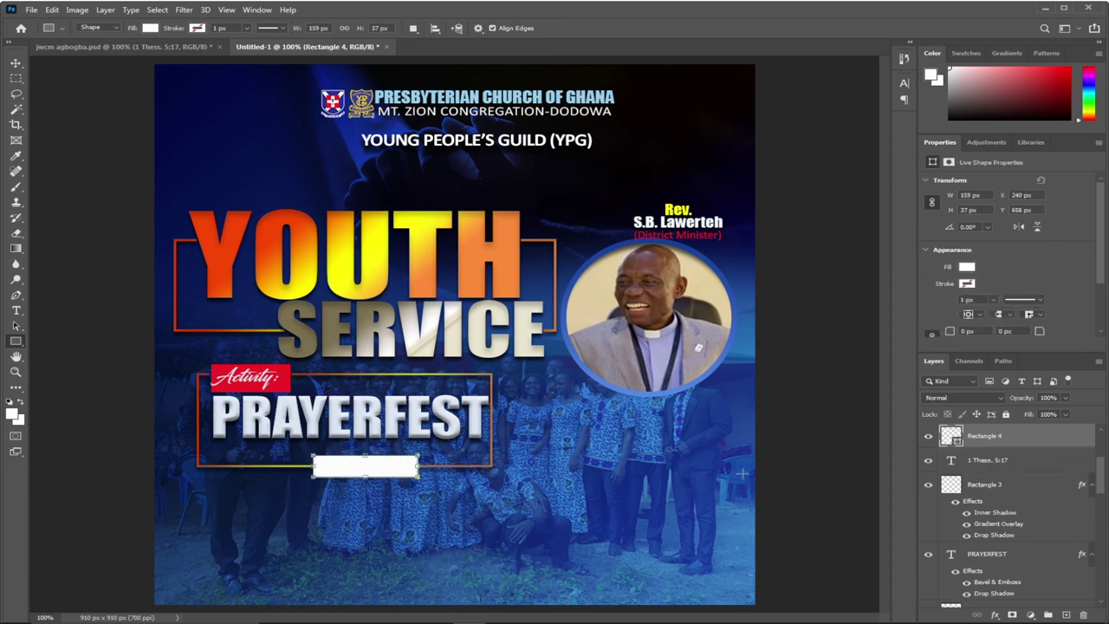
pyautogui.moveTo(1046, 443); pyautogui.dragTo(1044, 471)
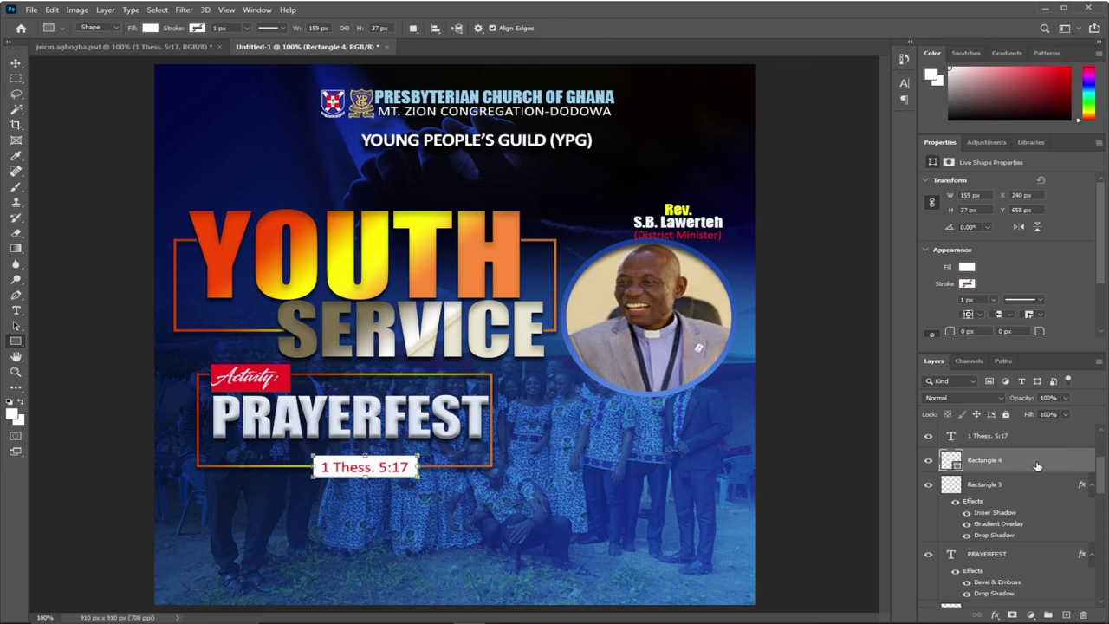
pyautogui.press('Return')
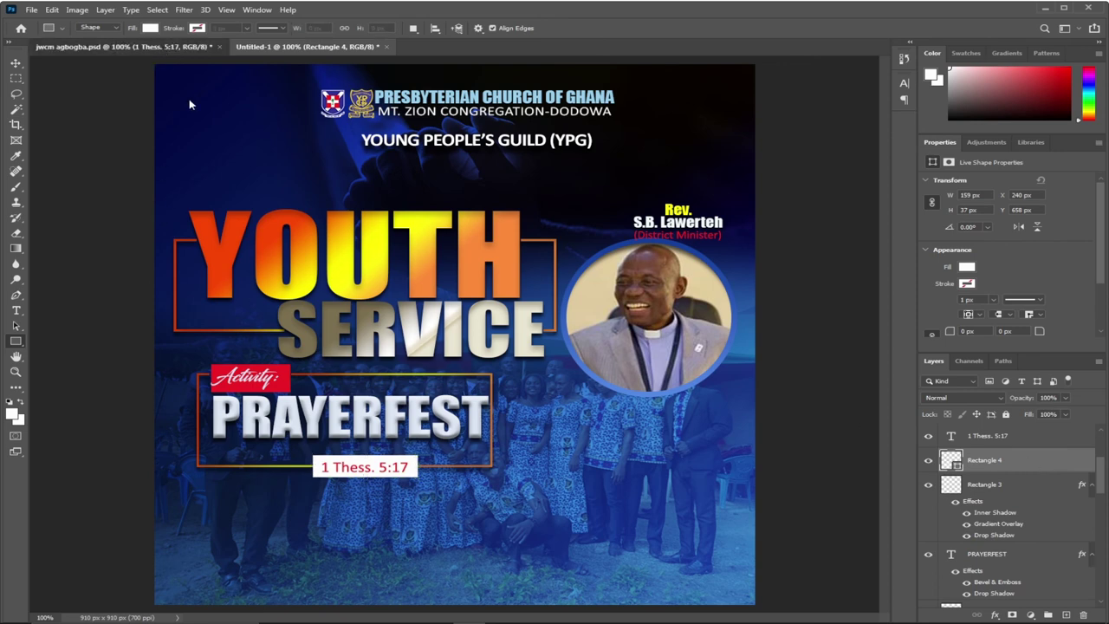
# Copy the 16TH and MAY, texts from jwcm agbogba.psd into Untitled-1, placing them side by side below the PRAYERFEST frame
pyautogui.hotkey('ctrl', 'Tab')
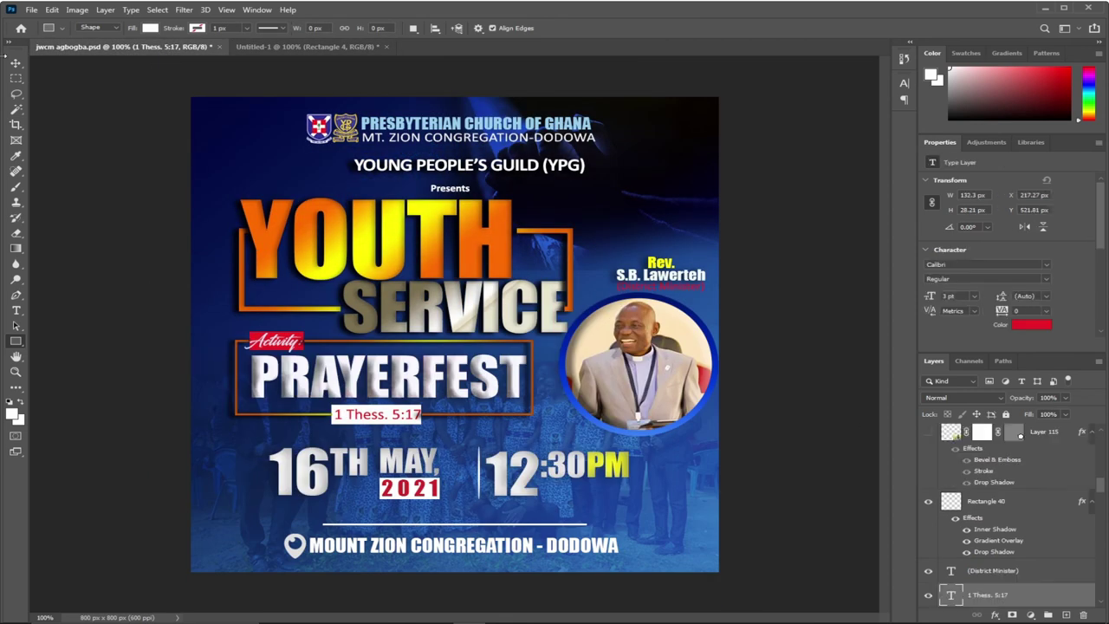
pyautogui.click(15, 63)
pyautogui.click(316, 485)
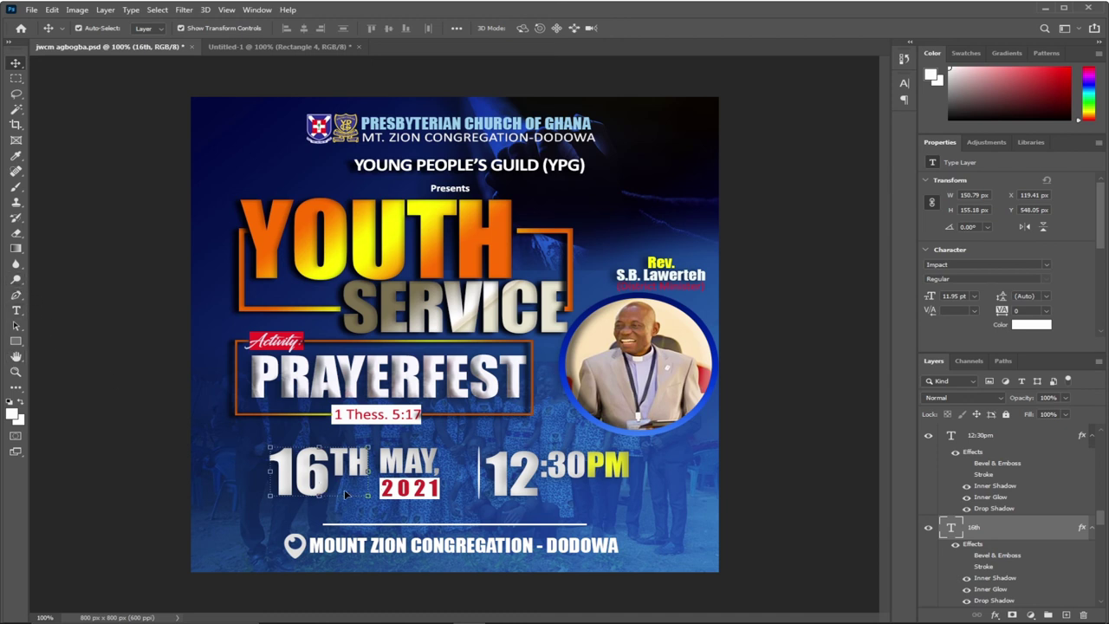
pyautogui.moveTo(319, 480); pyautogui.dragTo(312, 536)
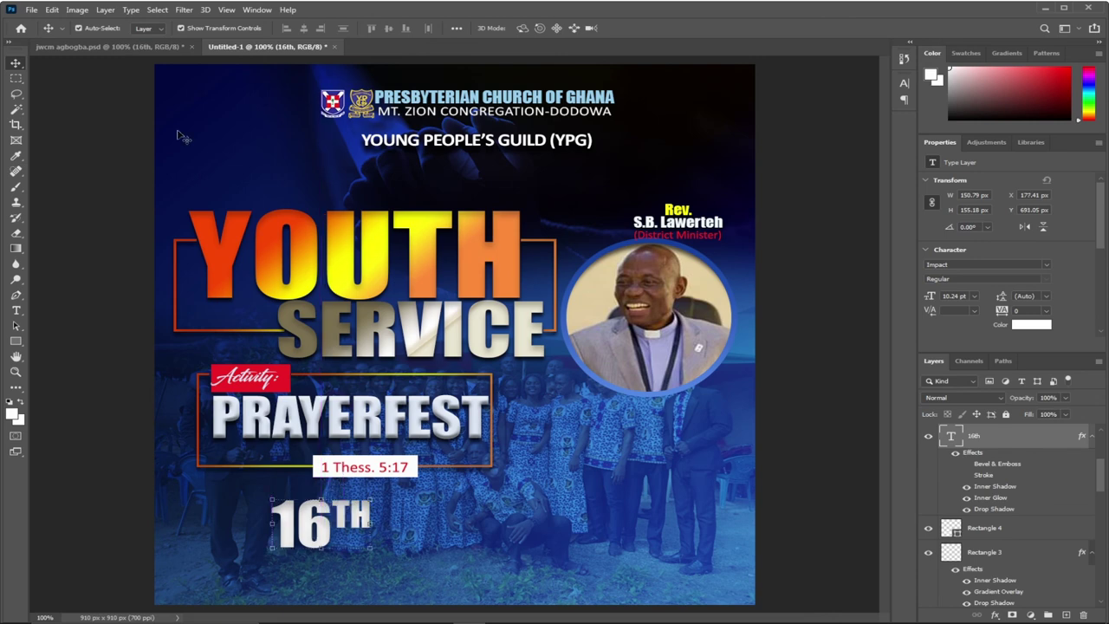
pyautogui.click(143, 46)
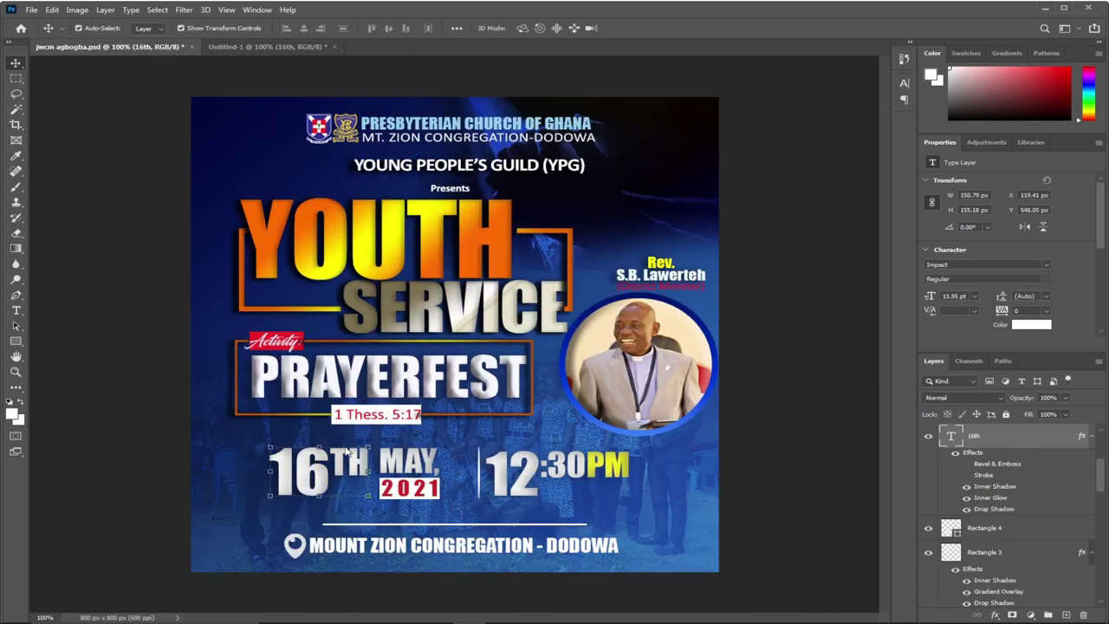
pyautogui.moveTo(409, 459); pyautogui.dragTo(395, 516)
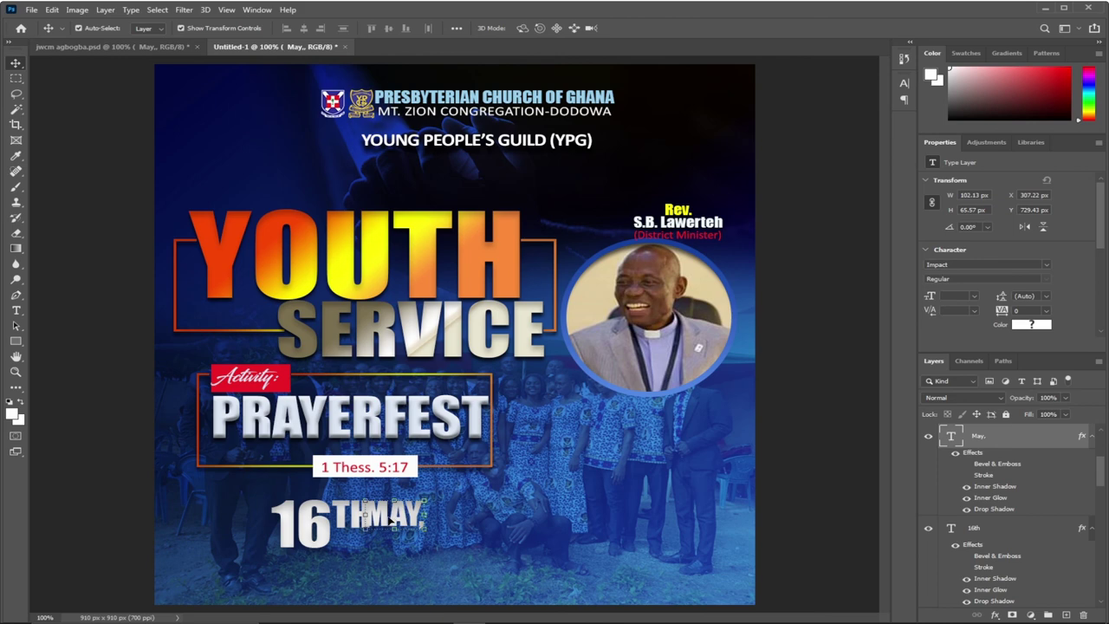
pyautogui.moveTo(386, 519); pyautogui.dragTo(403, 519)
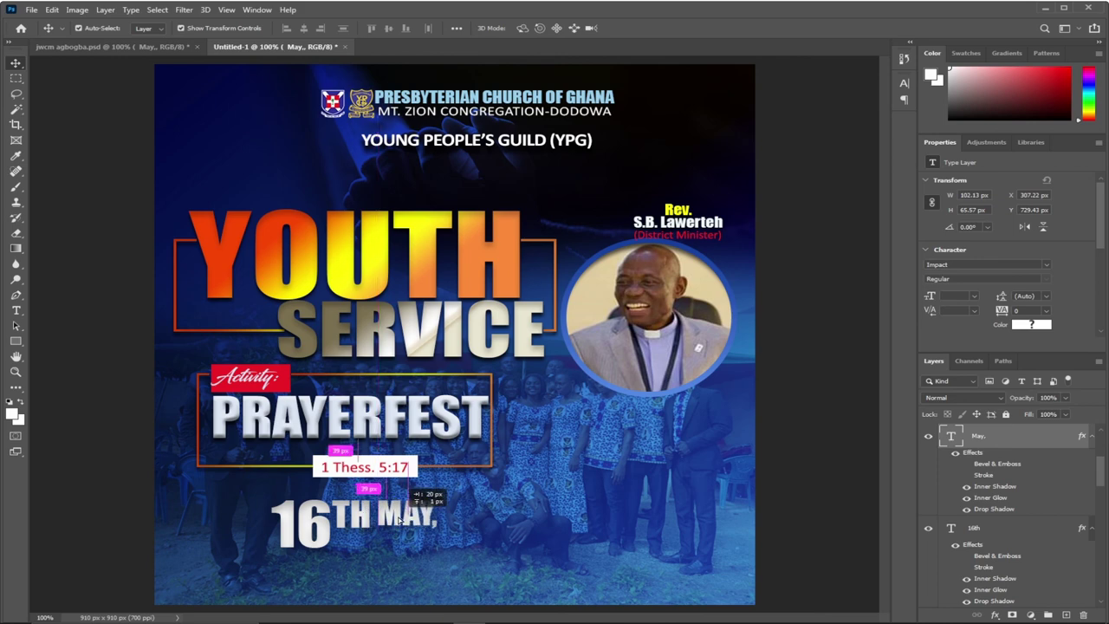
# Copy the 2021 text and its white rectangle from jwcm agbogba.psd to below MAY, in Untitled-1, with the rectangle layer under the text
pyautogui.click(110, 47)
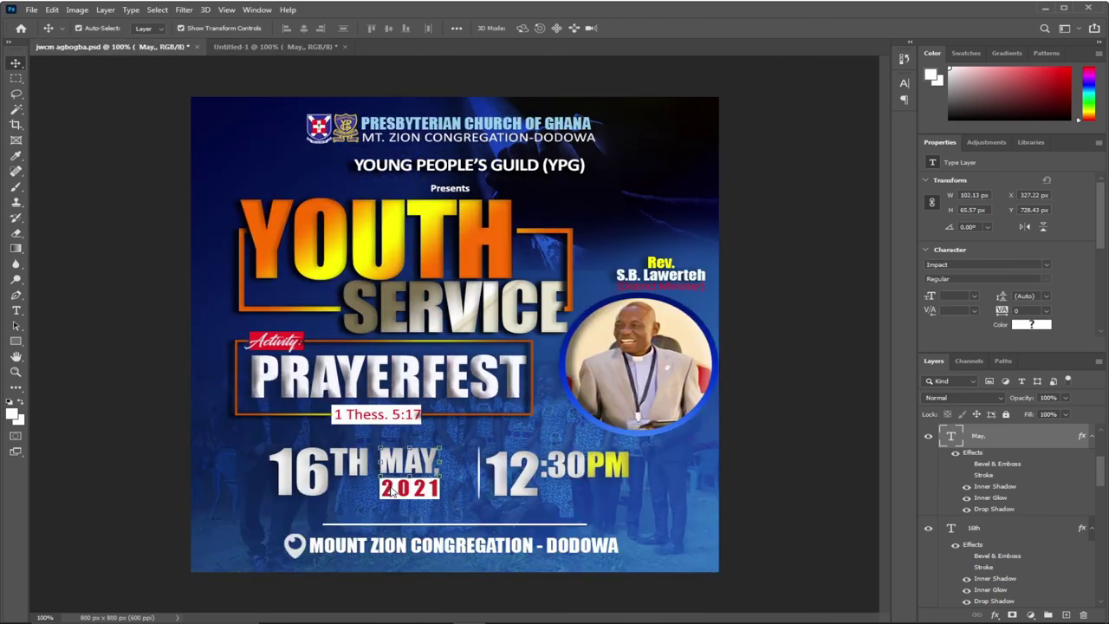
pyautogui.moveTo(409, 494); pyautogui.dragTo(347, 313)
pyautogui.moveTo(100, 3); pyautogui.dragTo(397, 540)
pyautogui.click(165, 49)
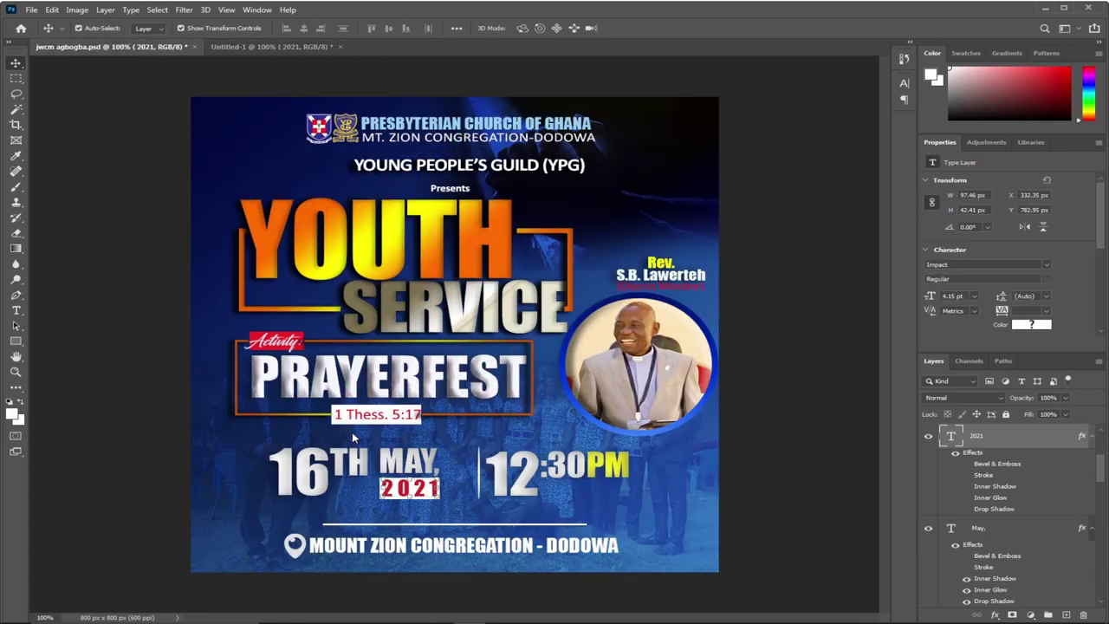
pyautogui.click(180, 496)
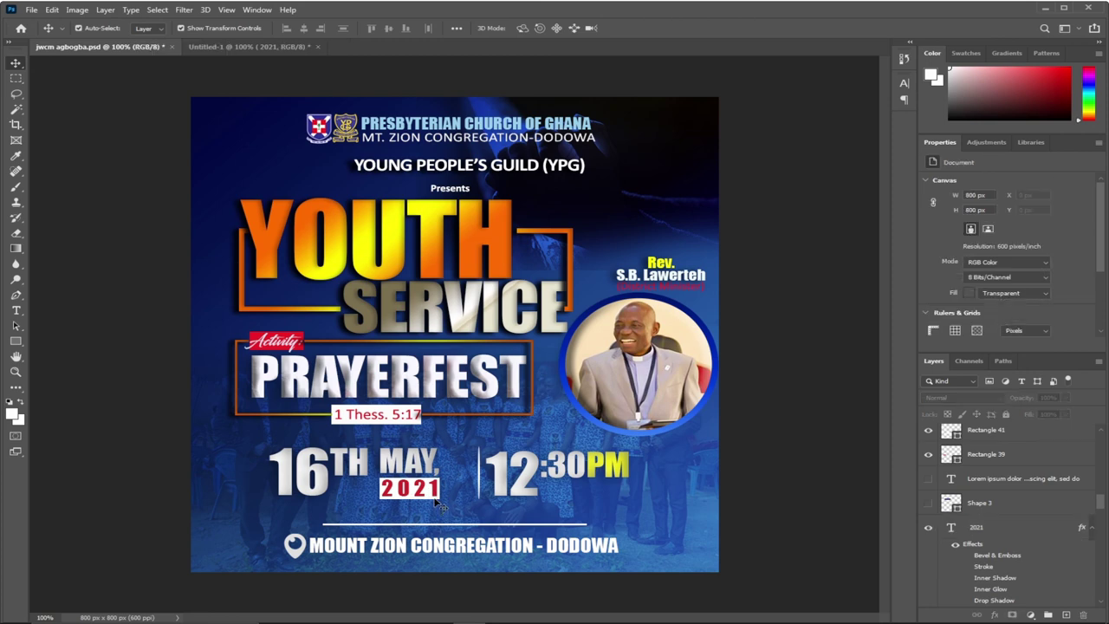
pyautogui.moveTo(440, 505); pyautogui.dragTo(415, 544)
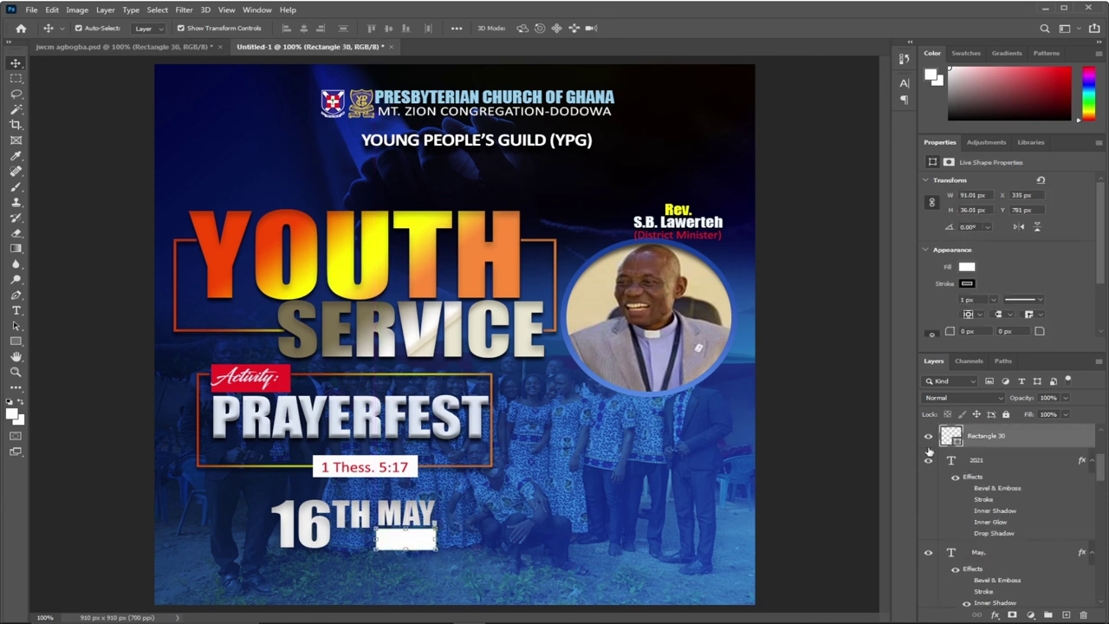
pyautogui.moveTo(1020, 441); pyautogui.dragTo(1040, 539)
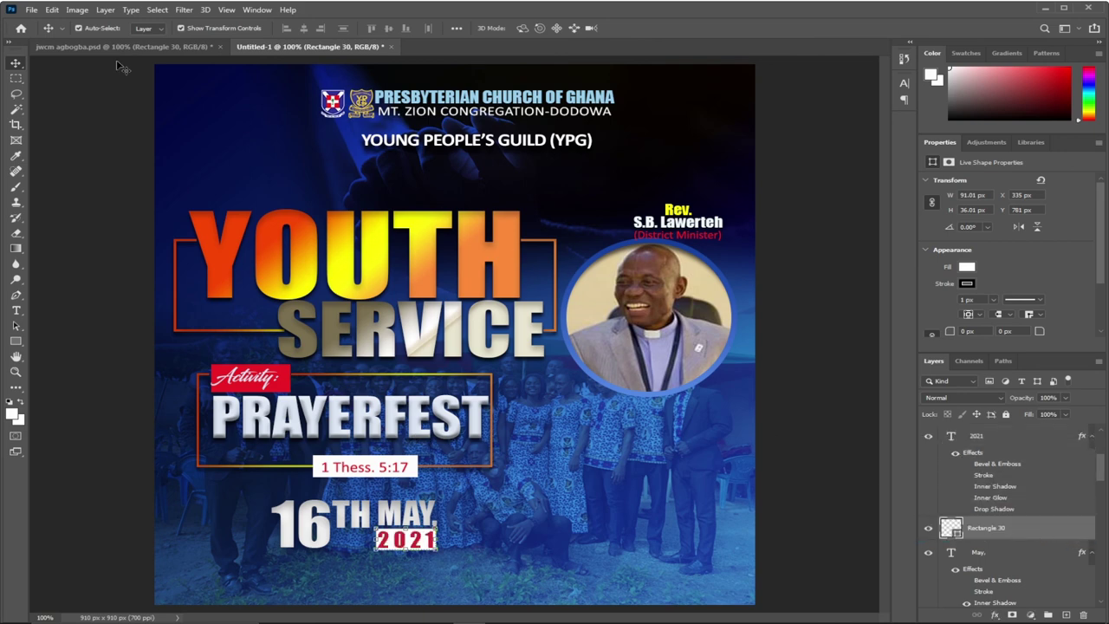
# Copy the 12:30PM text from jwcm agbogba.psd into Untitled-1, aligning it beside the 16TH MAY, 2021 date
pyautogui.hotkey('ctrl', 'Tab')
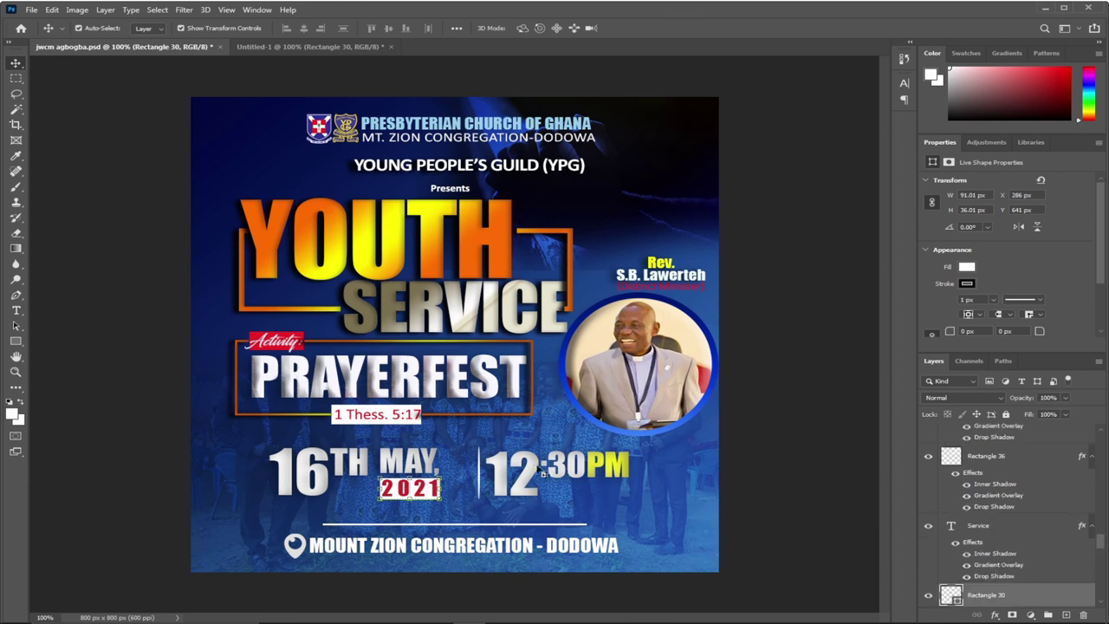
pyautogui.click(524, 475)
pyautogui.moveTo(524, 475); pyautogui.dragTo(533, 524)
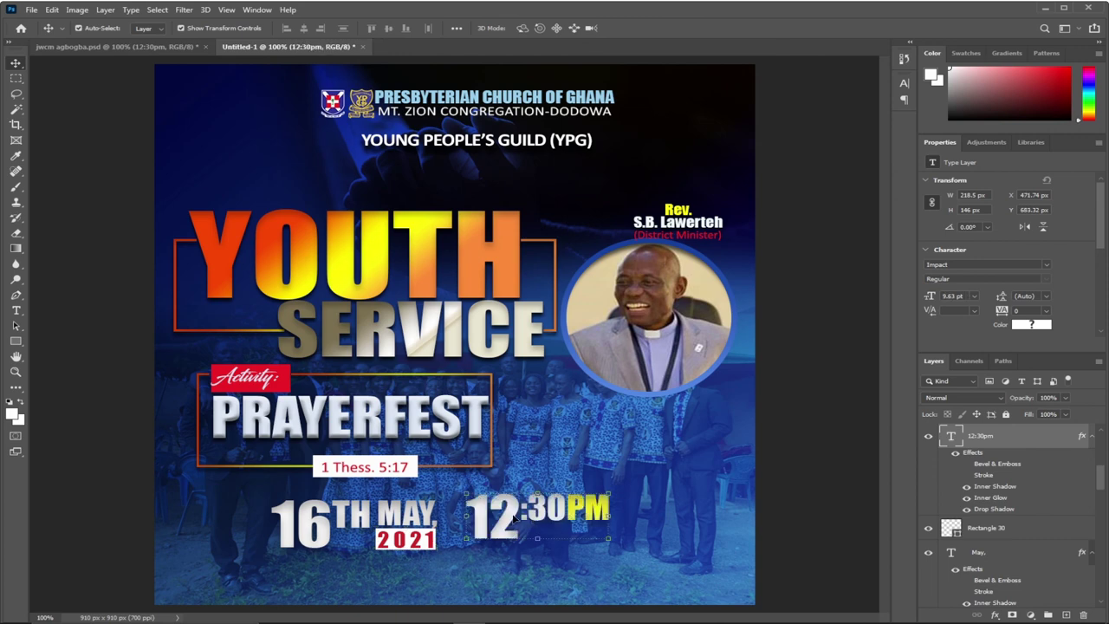
pyautogui.moveTo(509, 520); pyautogui.dragTo(511, 525)
# Draw a thin white divider line of 541 × 3 px below the date and time in Untitled-1
pyautogui.click(117, 46)
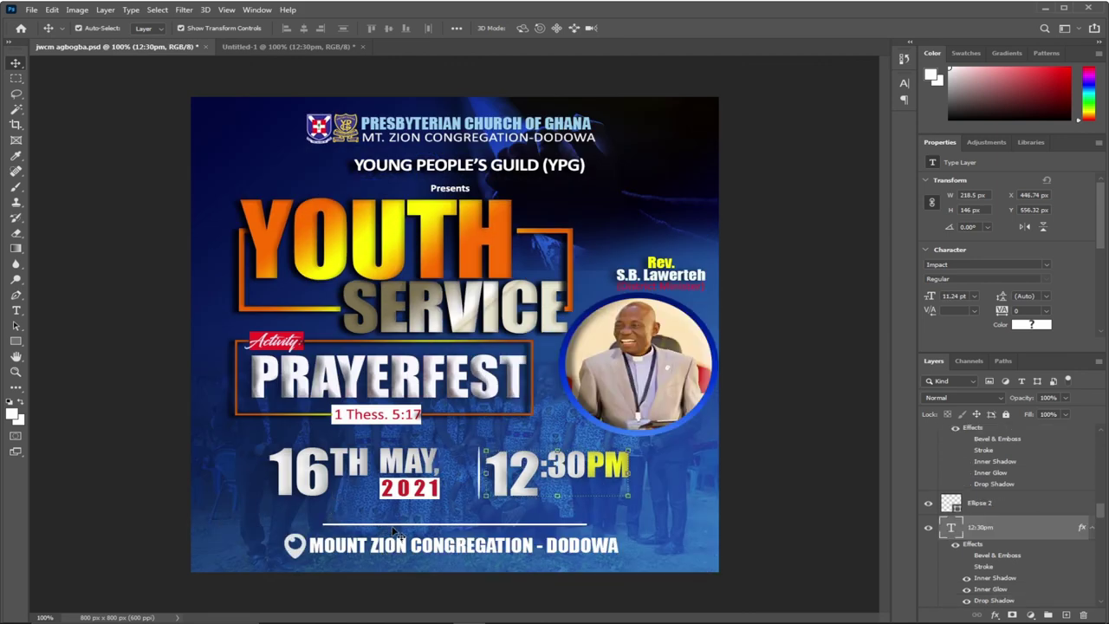
pyautogui.click(15, 340)
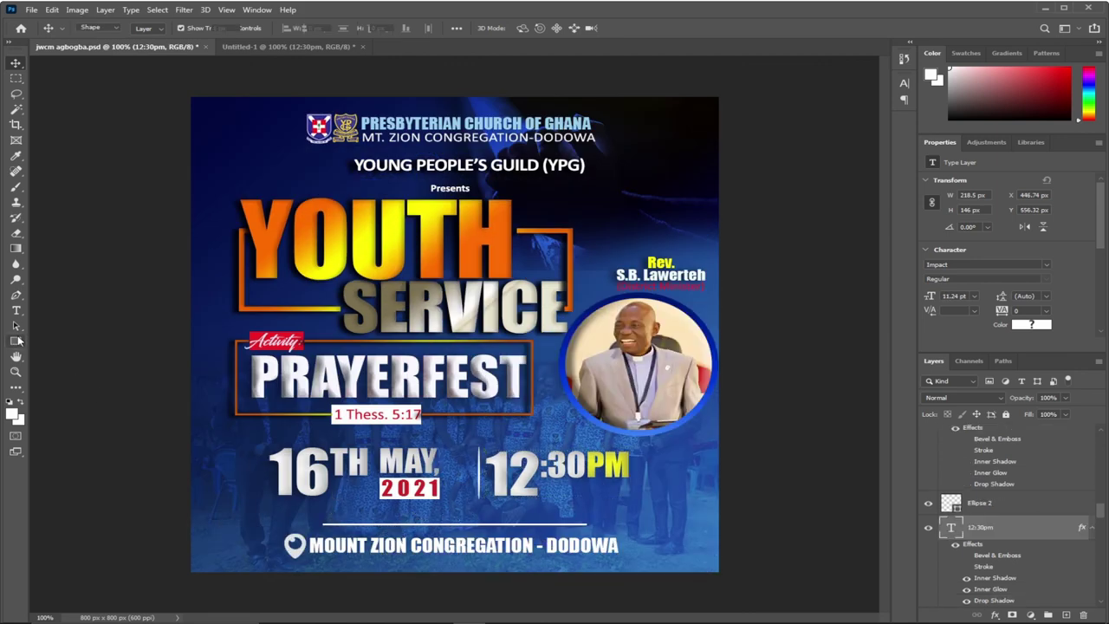
pyautogui.rightClick(18, 341)
pyautogui.click(69, 343)
pyautogui.click(256, 48)
pyautogui.moveTo(284, 556); pyautogui.dragTo(342, 562)
pyautogui.moveTo(549, 562)
pyautogui.mouseDown()
pyautogui.moveTo(665, 556)
pyautogui.moveTo(641, 555)
pyautogui.mouseUp()
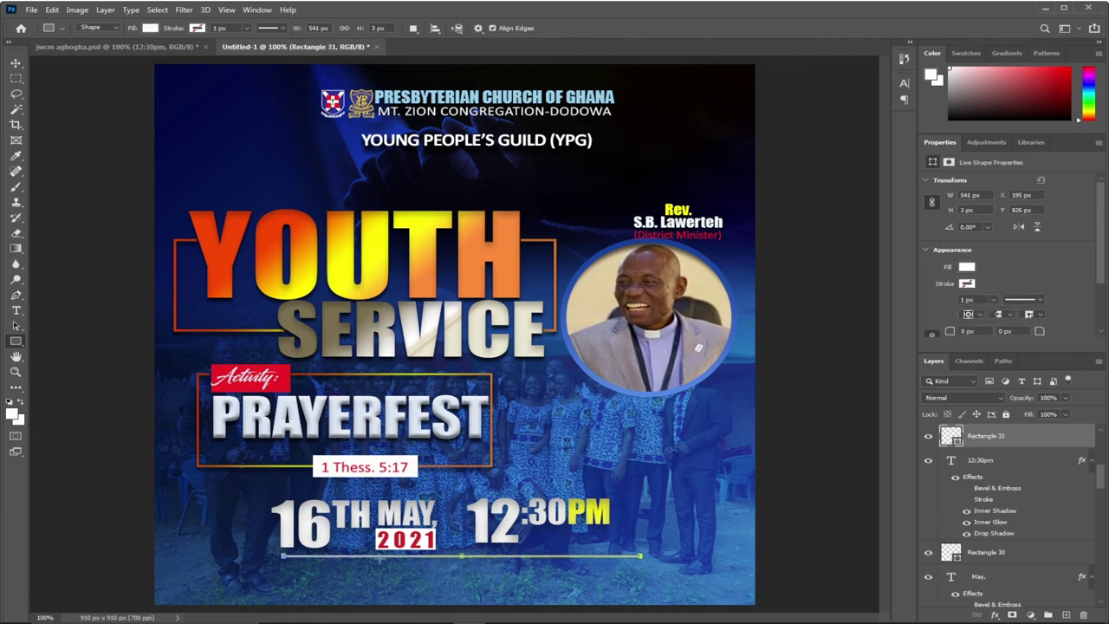
# Copy the MOUNT ZION CONGREGATION - DODOWA text from jwcm agbogba.psd into Untitled-1, placing it below the white divider line
pyautogui.click(16, 64)
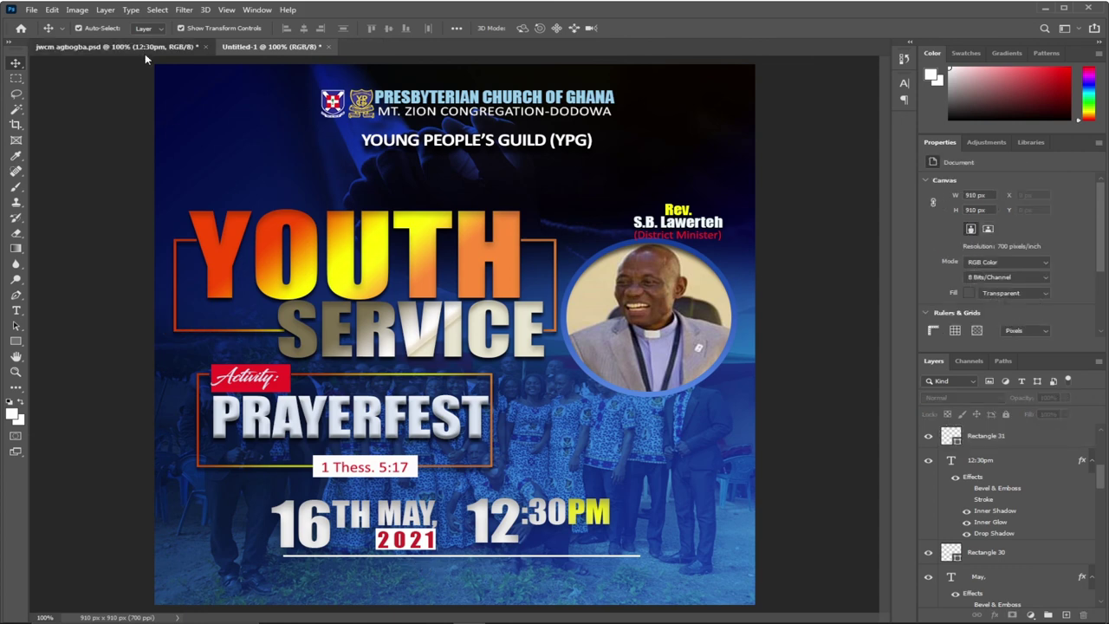
pyautogui.click(116, 46)
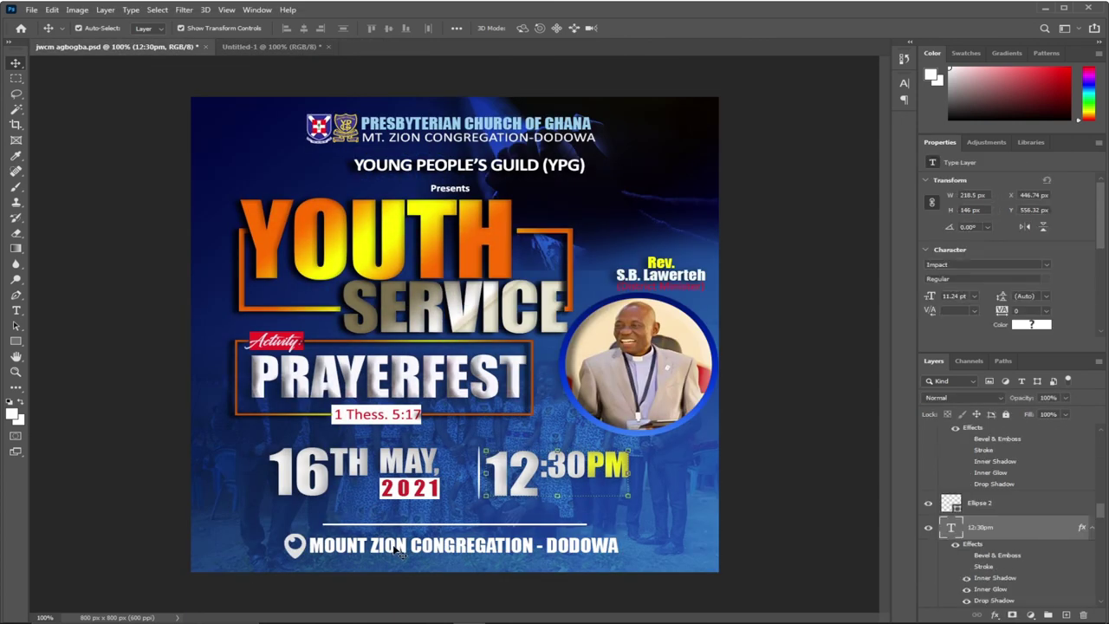
pyautogui.moveTo(400, 555); pyautogui.dragTo(460, 576)
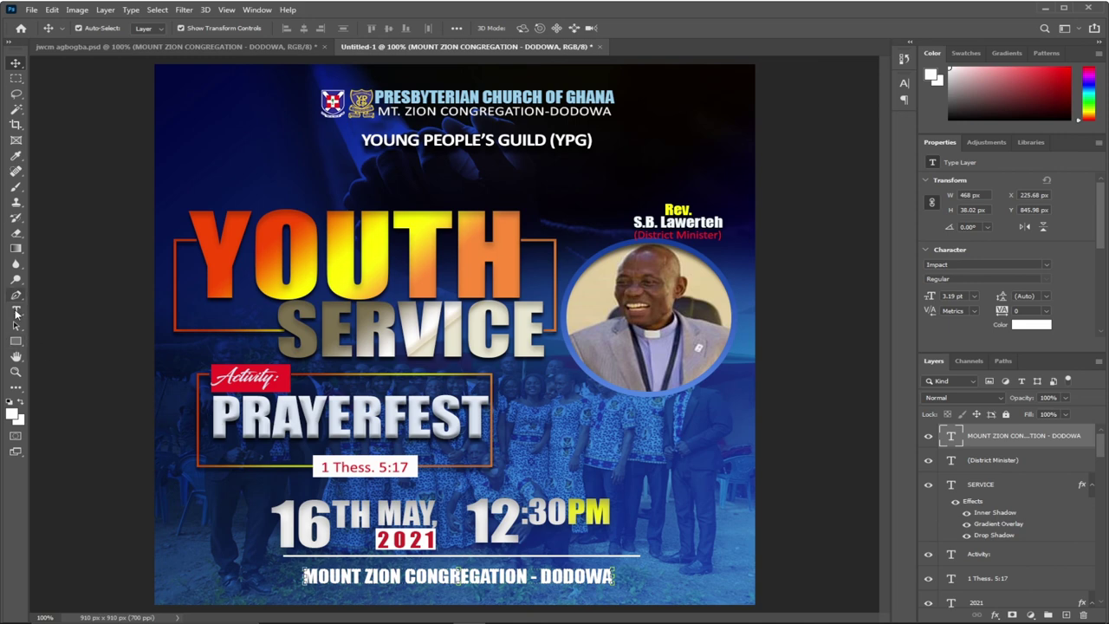
# Copy the white location pin icon from jwcm agbogba.psd into Untitled-1, placing it just before the MOUNT ZION CONGREGATION - DODOWA text
pyautogui.click(179, 48)
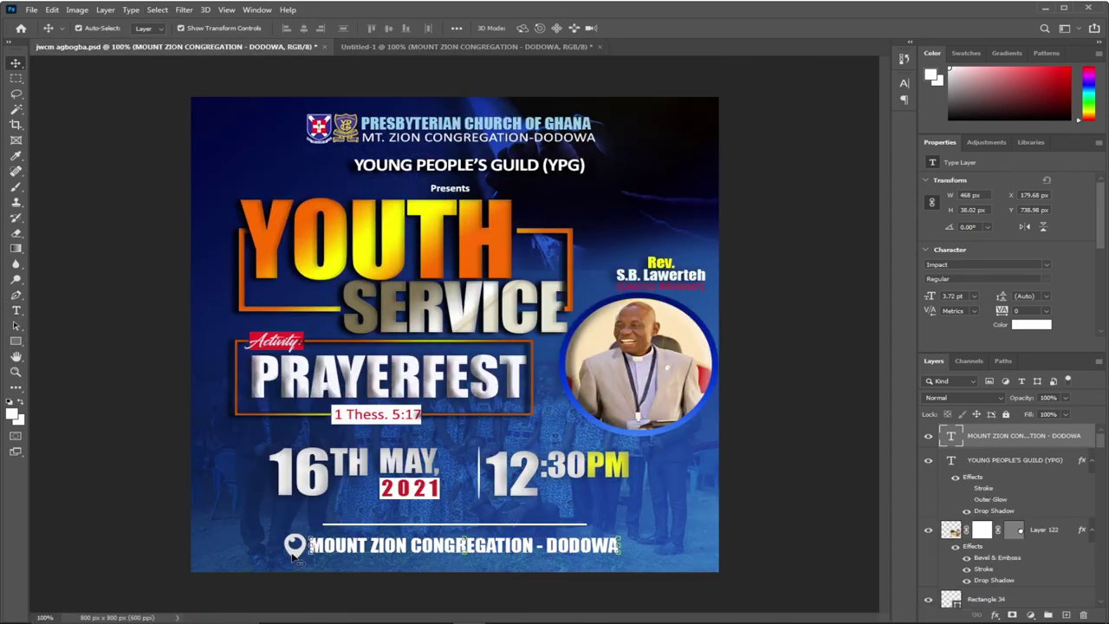
pyautogui.click(294, 557)
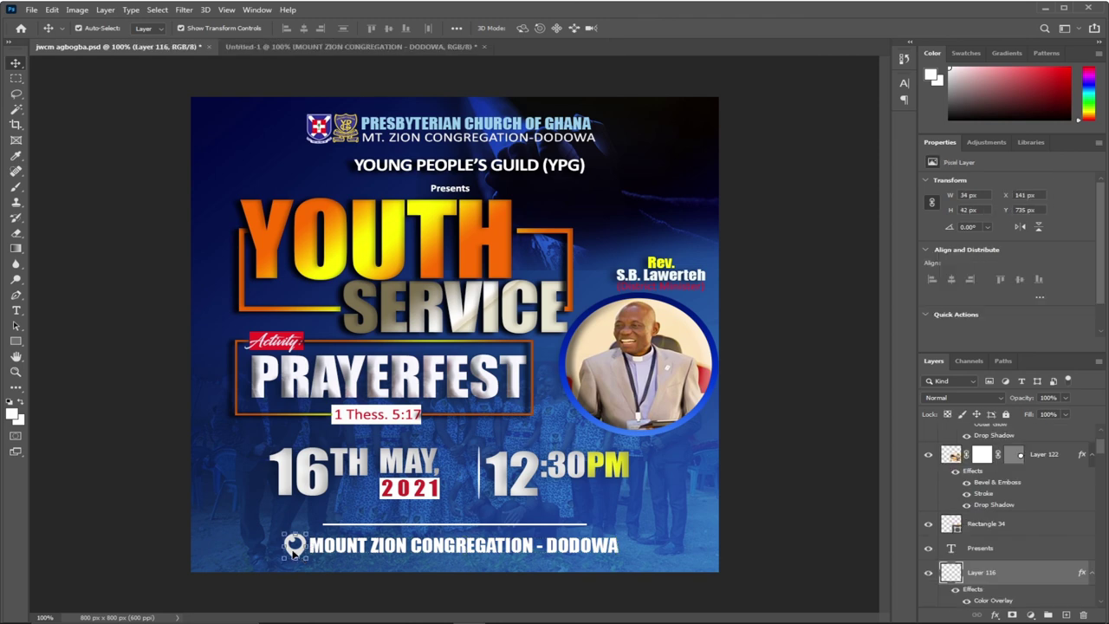
pyautogui.moveTo(293, 557)
pyautogui.mouseDown()
pyautogui.moveTo(294, 302)
pyautogui.moveTo(335, 45)
pyautogui.moveTo(352, 541)
pyautogui.moveTo(290, 588)
pyautogui.moveTo(291, 576)
pyautogui.mouseUp()
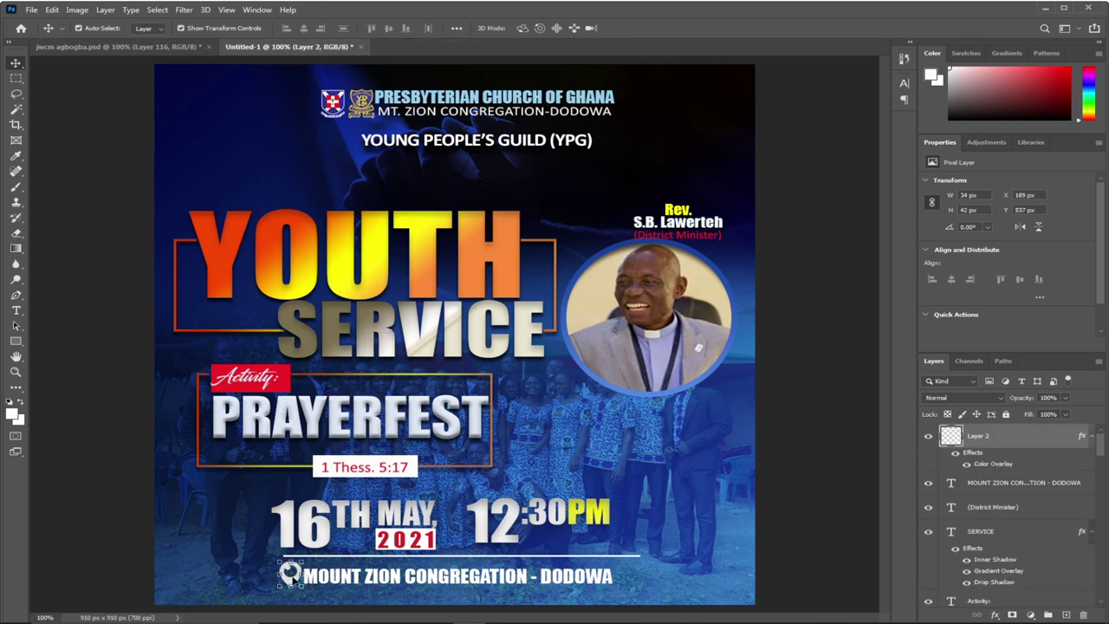
pyautogui.moveTo(295, 581); pyautogui.dragTo(293, 572)
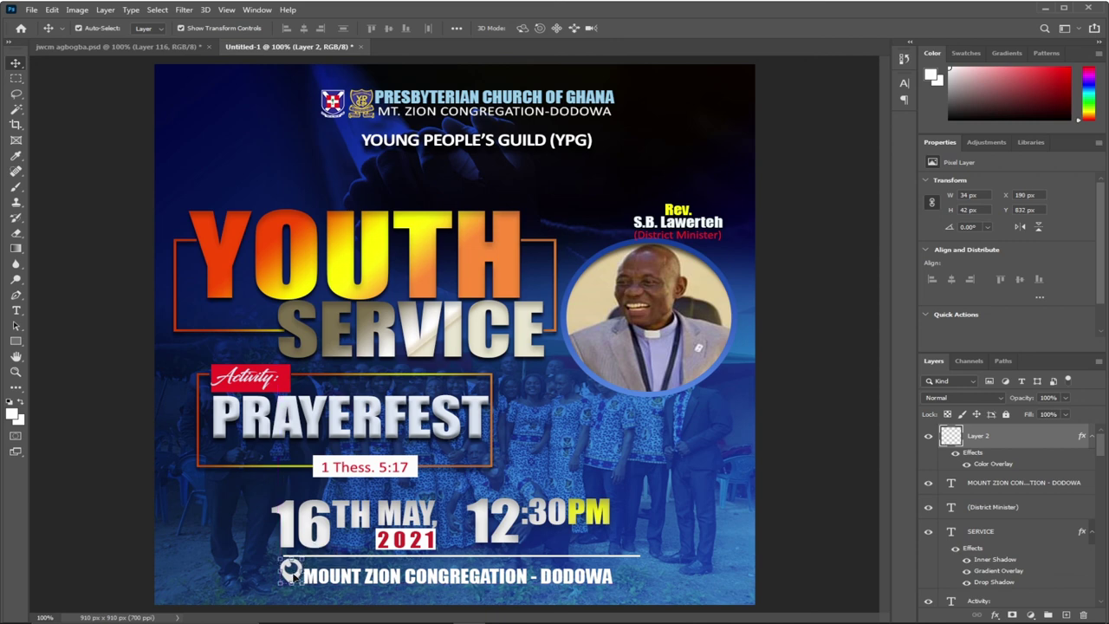
# Copy the Presents text from jwcm agbogba.psd to between YOUNG PEOPLE'S GUILD (YPG) and YOUTH in Untitled-1, enlarging it to about 70 × 23 px
pyautogui.click(122, 48)
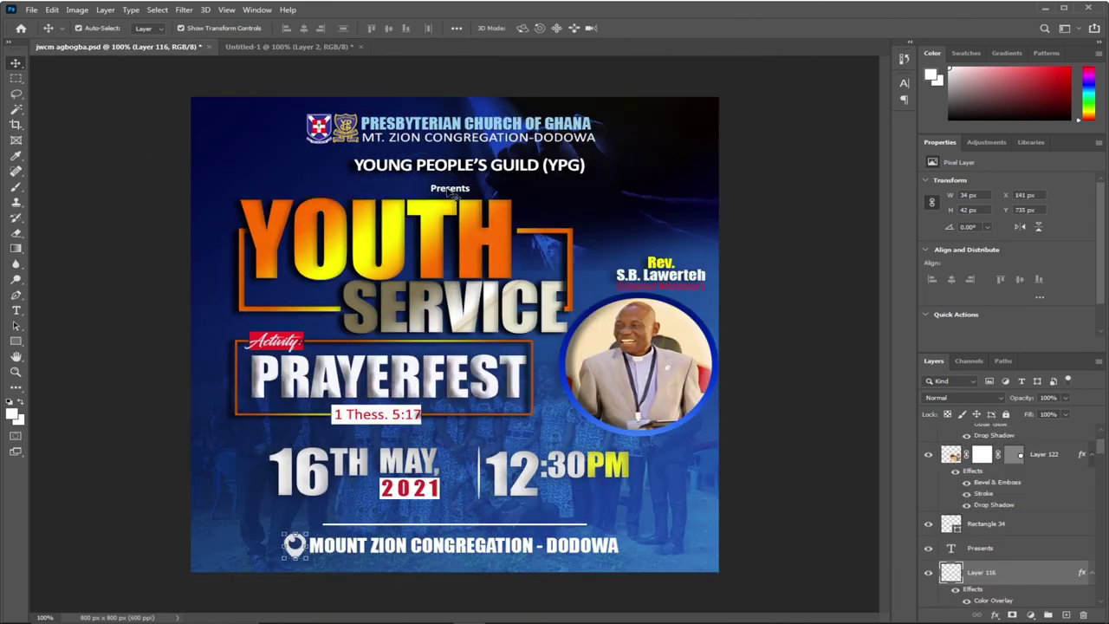
pyautogui.click(269, 49)
pyautogui.moveTo(388, 162); pyautogui.dragTo(479, 198)
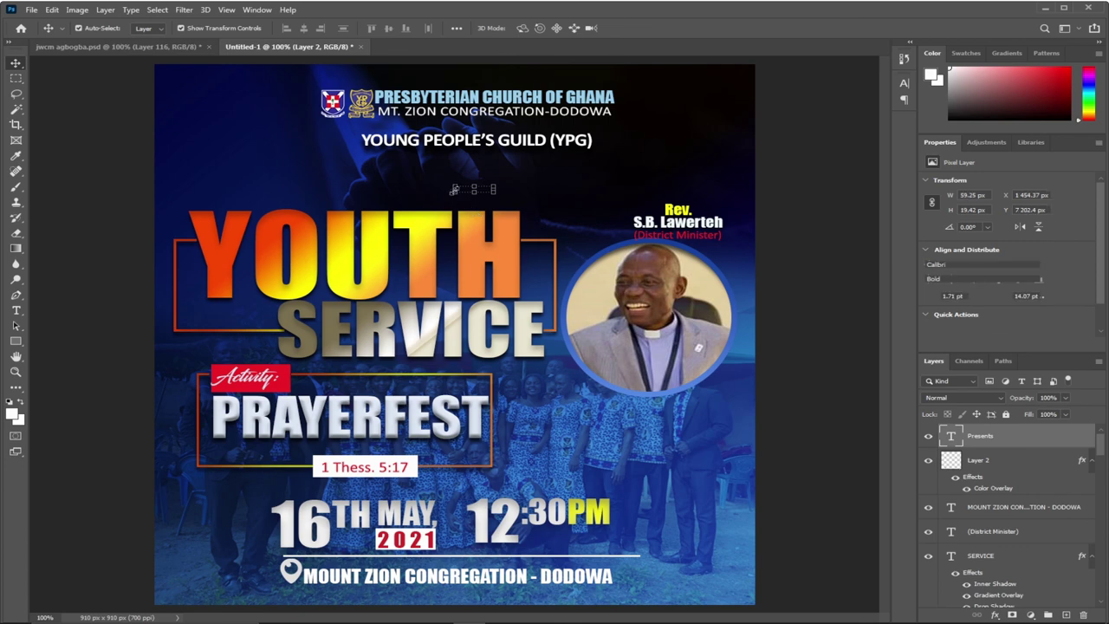
pyautogui.hotkey('ctrl', 't')
pyautogui.moveTo(452, 184); pyautogui.dragTo(445, 181)
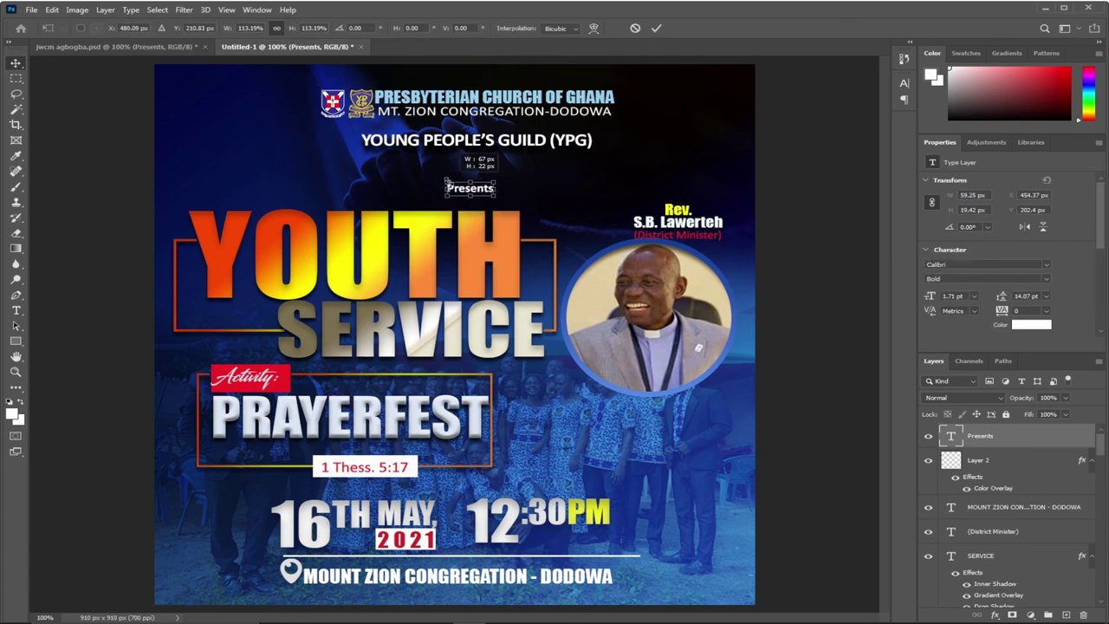
pyautogui.press('Return')
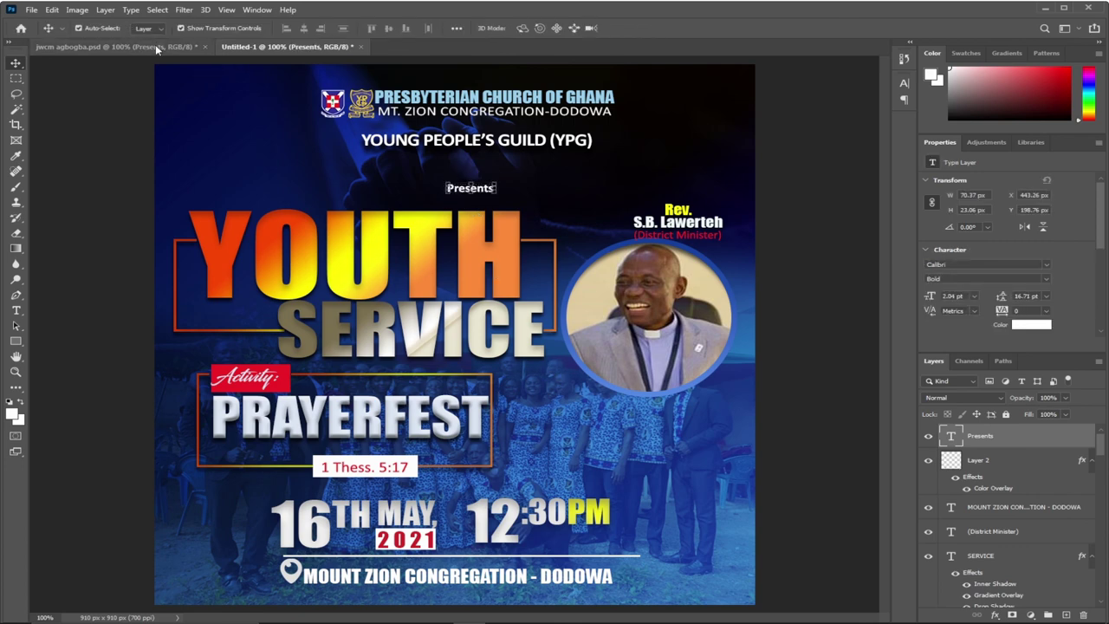
pyautogui.click(156, 48)
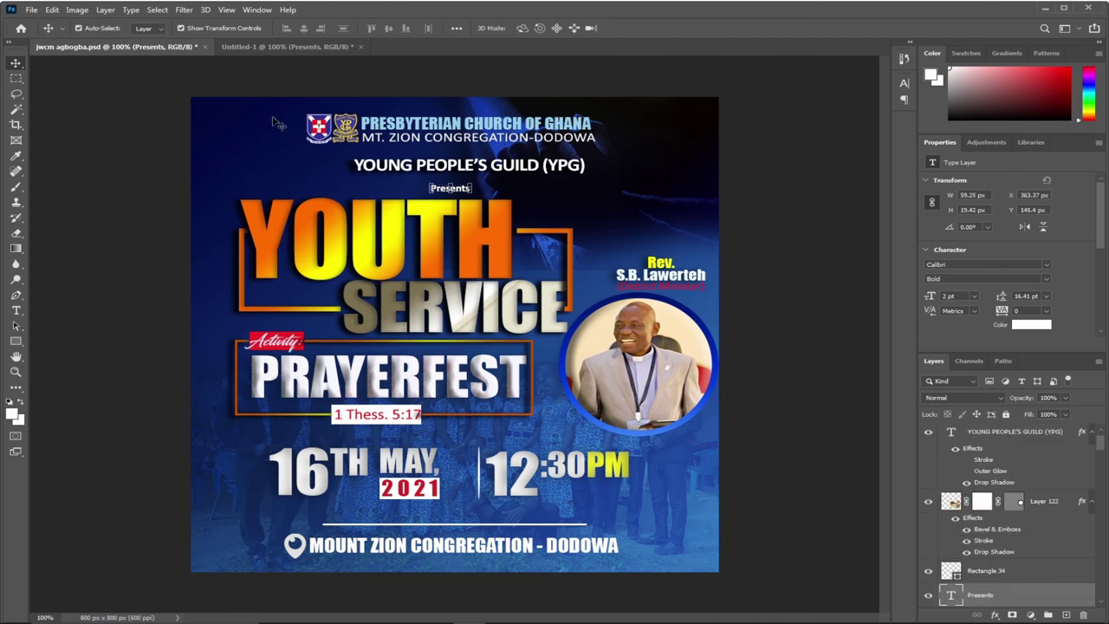
pyautogui.click(299, 51)
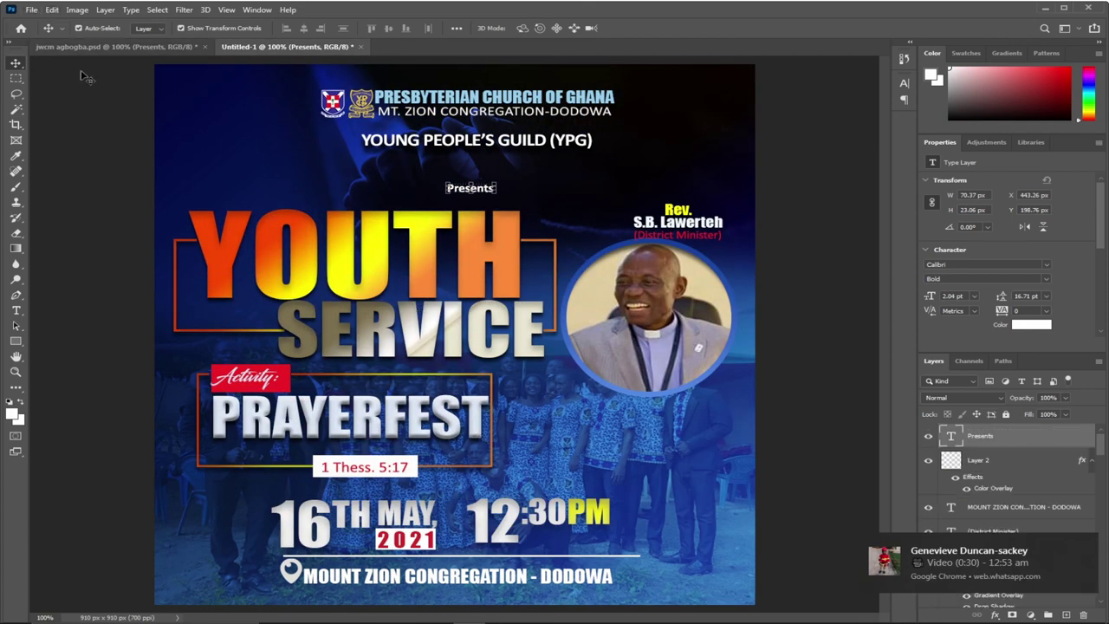
# Save a copy of the Untitled-1 flyer as a JPEG named flyer in the Pictures folder, accepting the JPEG options
pyautogui.click(31, 9)
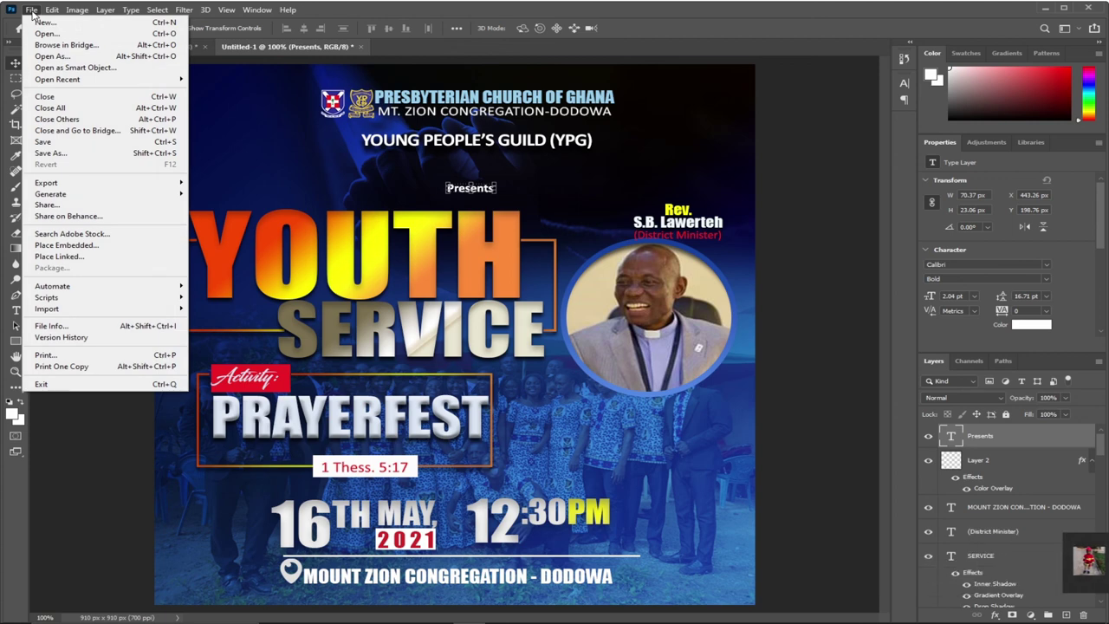
pyautogui.click(111, 153)
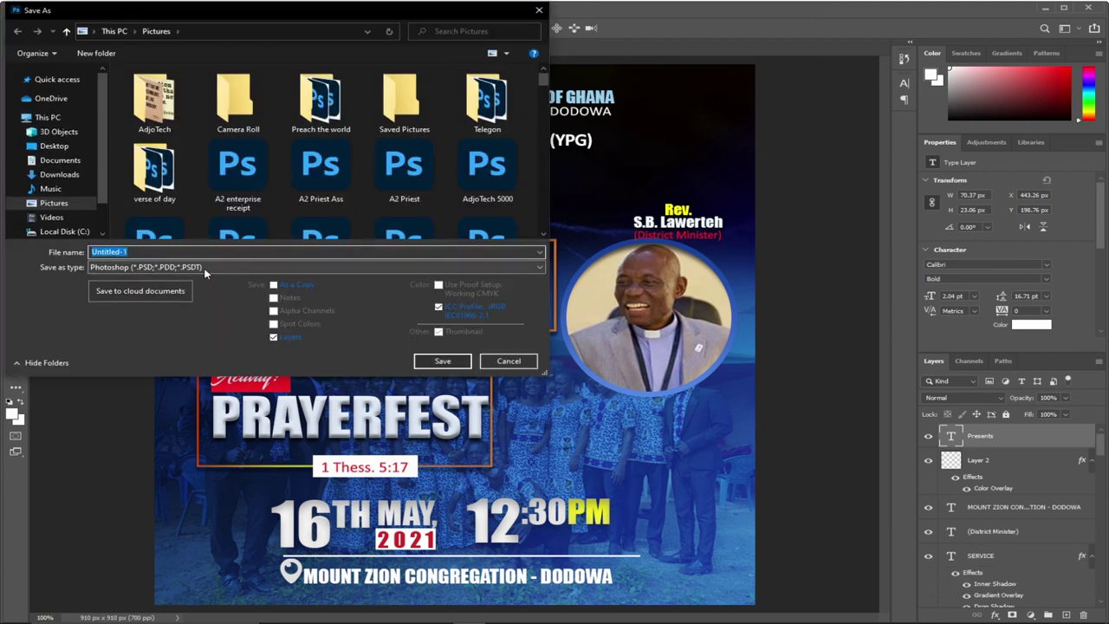
pyautogui.click(216, 265)
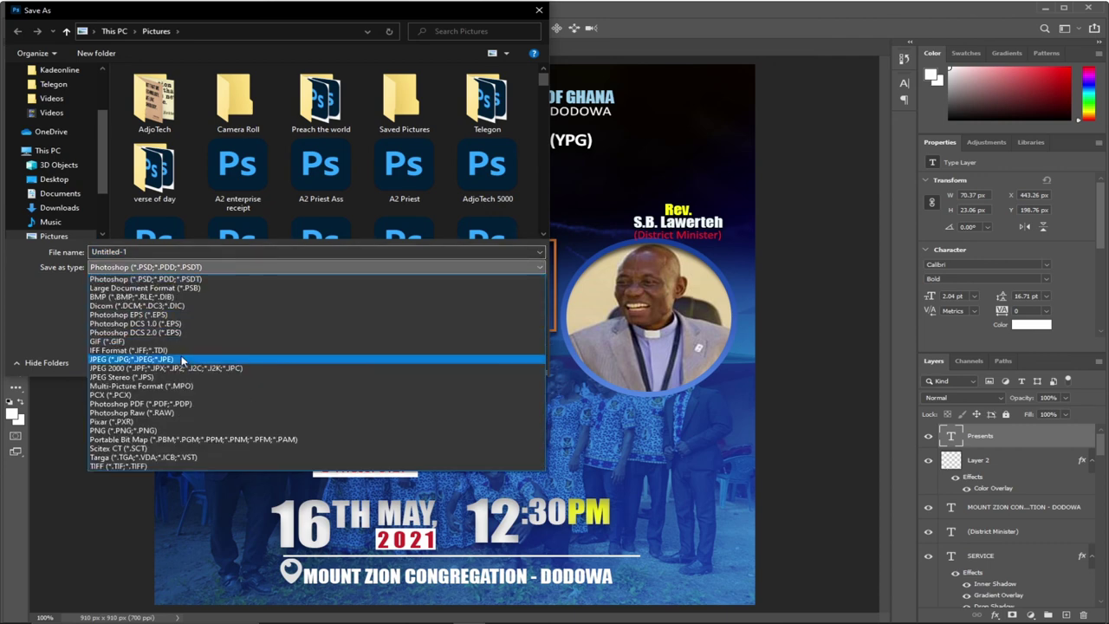
pyautogui.click(173, 358)
pyautogui.click(136, 251)
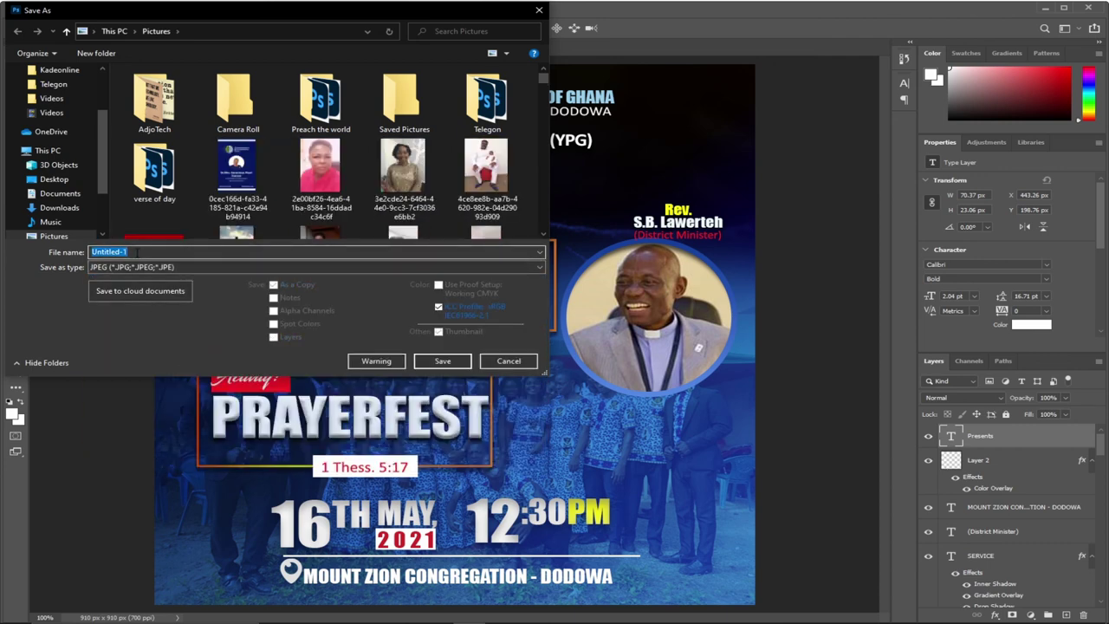
pyautogui.write('fl')
pyautogui.press('BackSpace')
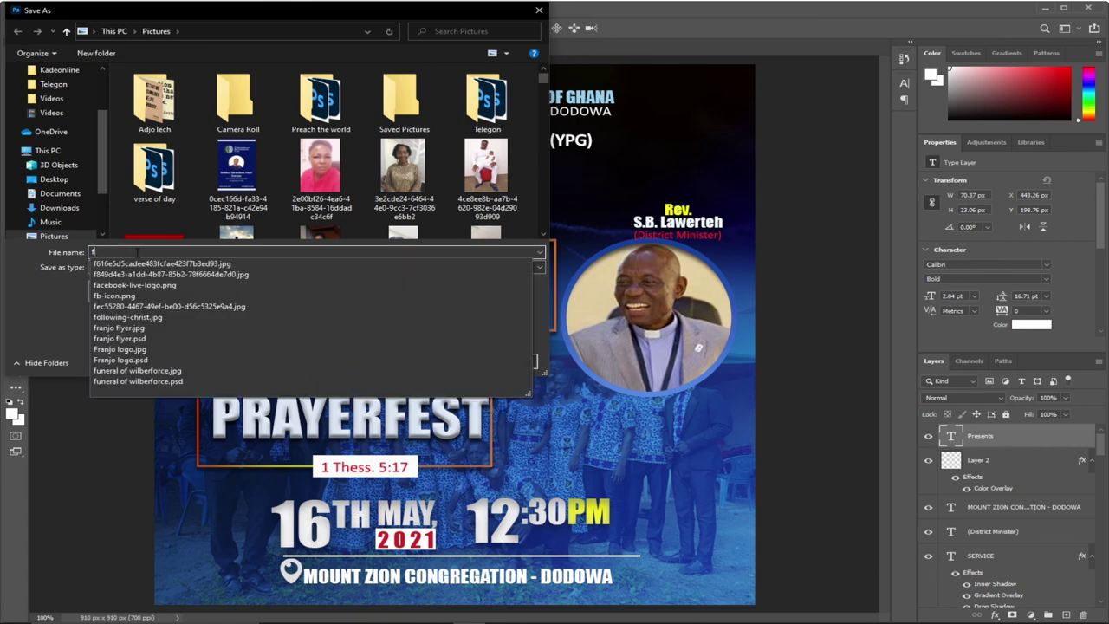
pyautogui.write('lyer')
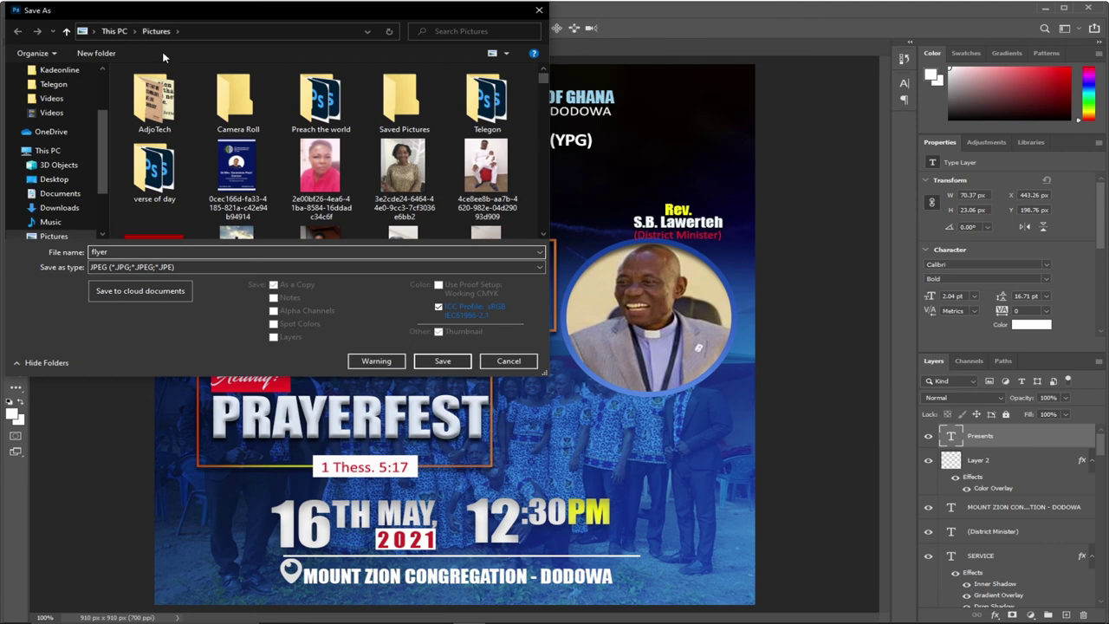
pyautogui.click(439, 361)
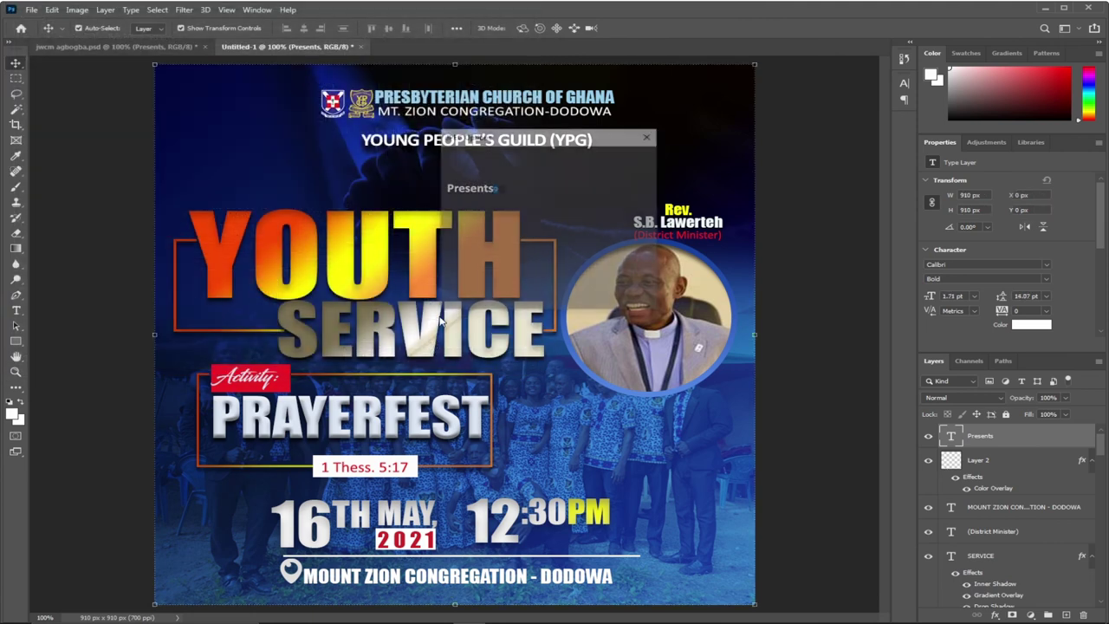
pyautogui.click(626, 160)
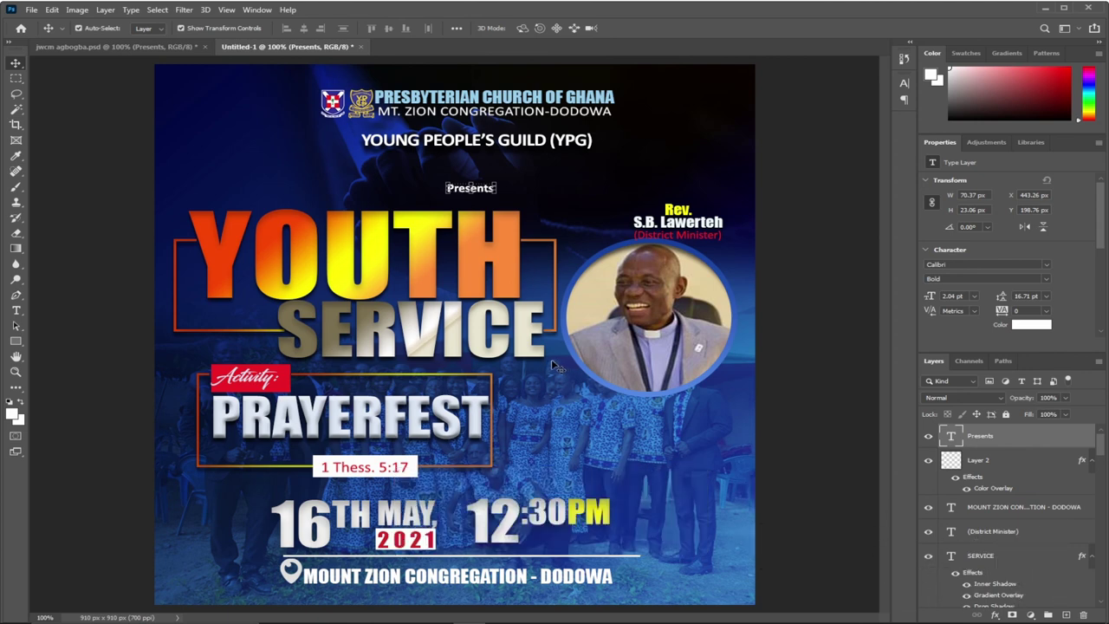
pyautogui.moveTo(632, 622)
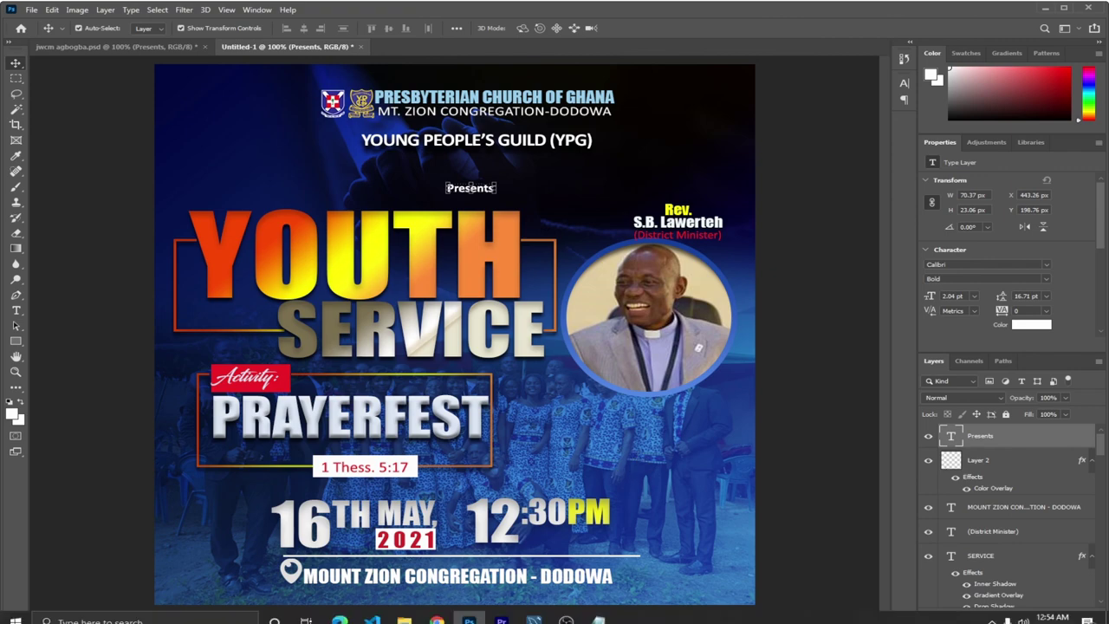
pyautogui.click(566, 619)
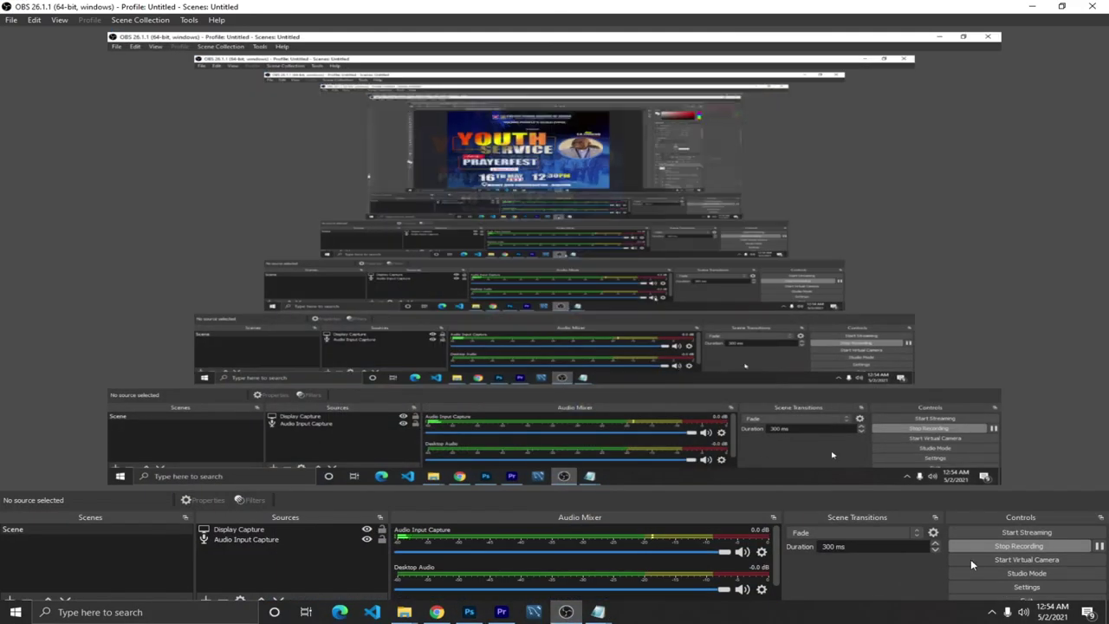